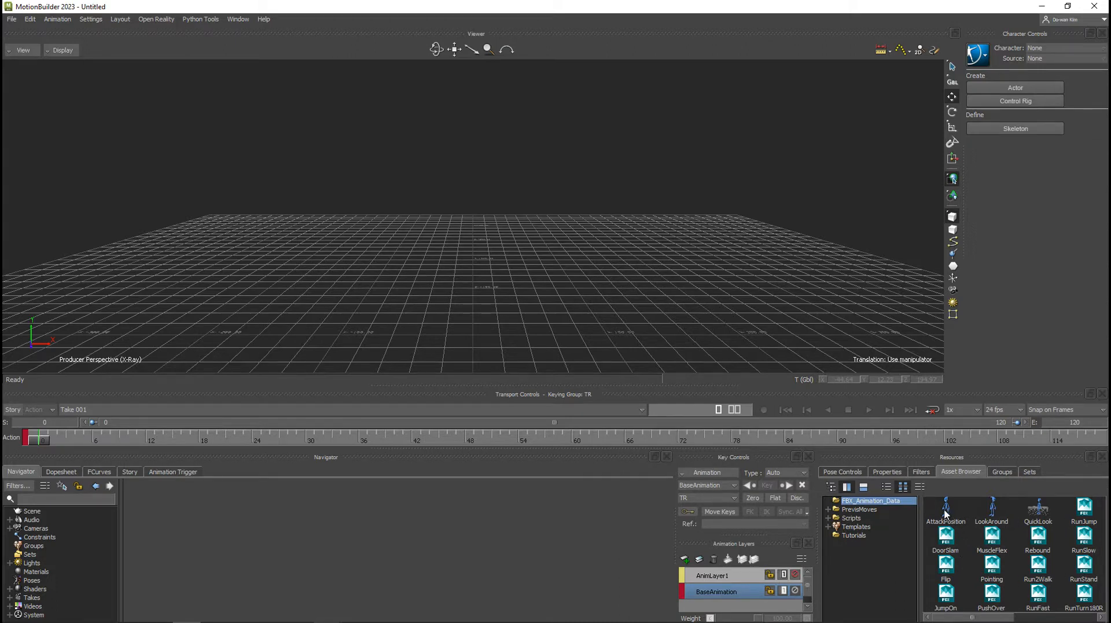
Examine the asset icons in the FBX_Animation_Data and Tutorials folders of the Asset Browser.
click(992, 510)
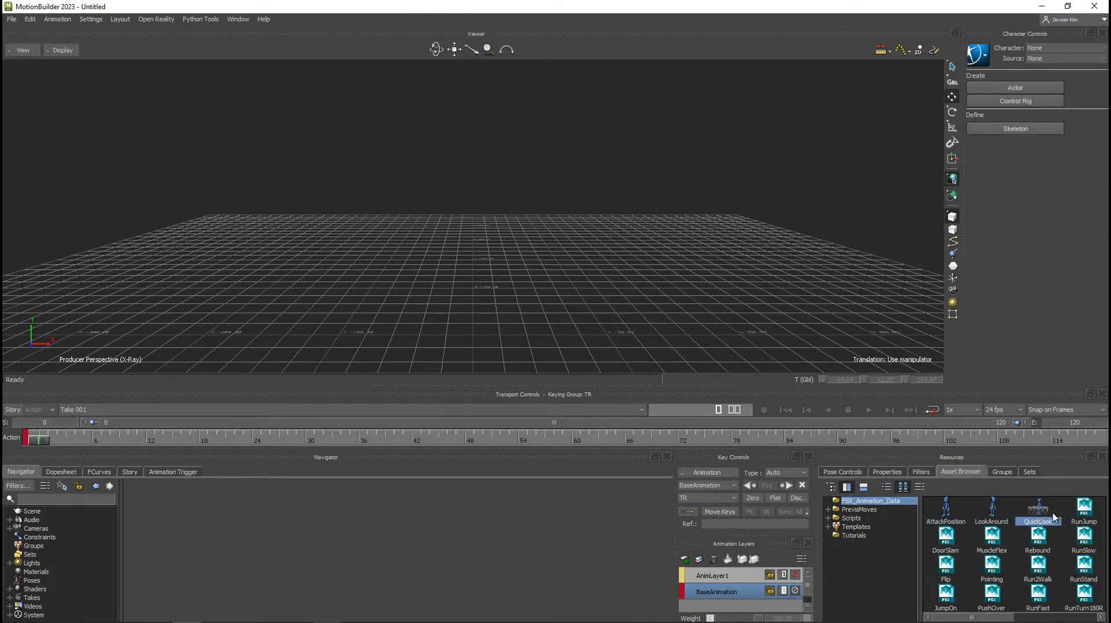
click(1037, 512)
click(863, 536)
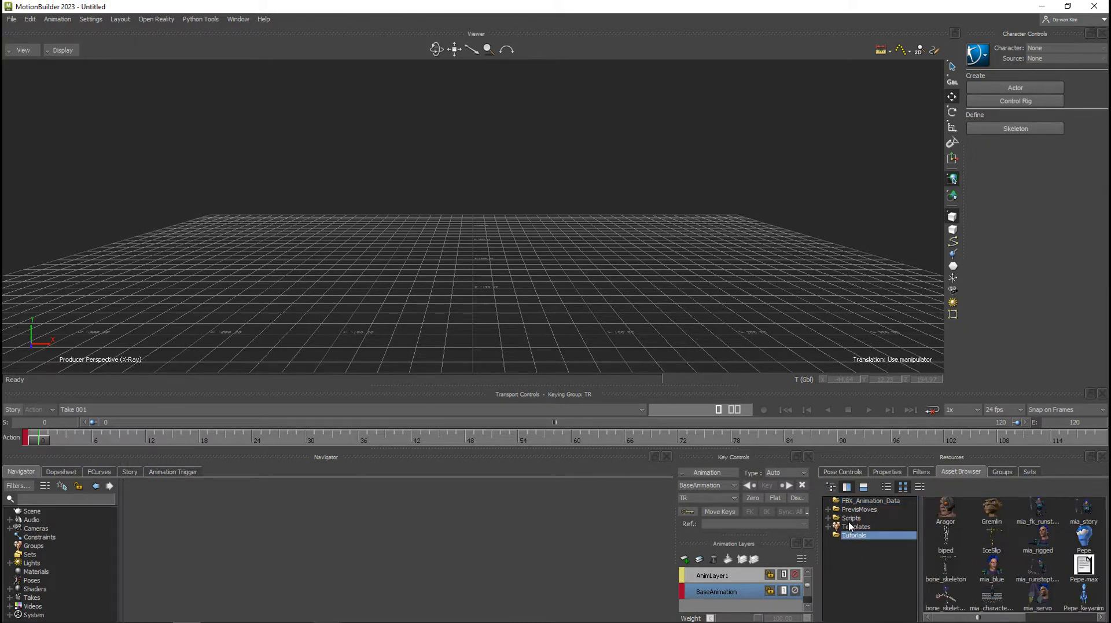
click(874, 501)
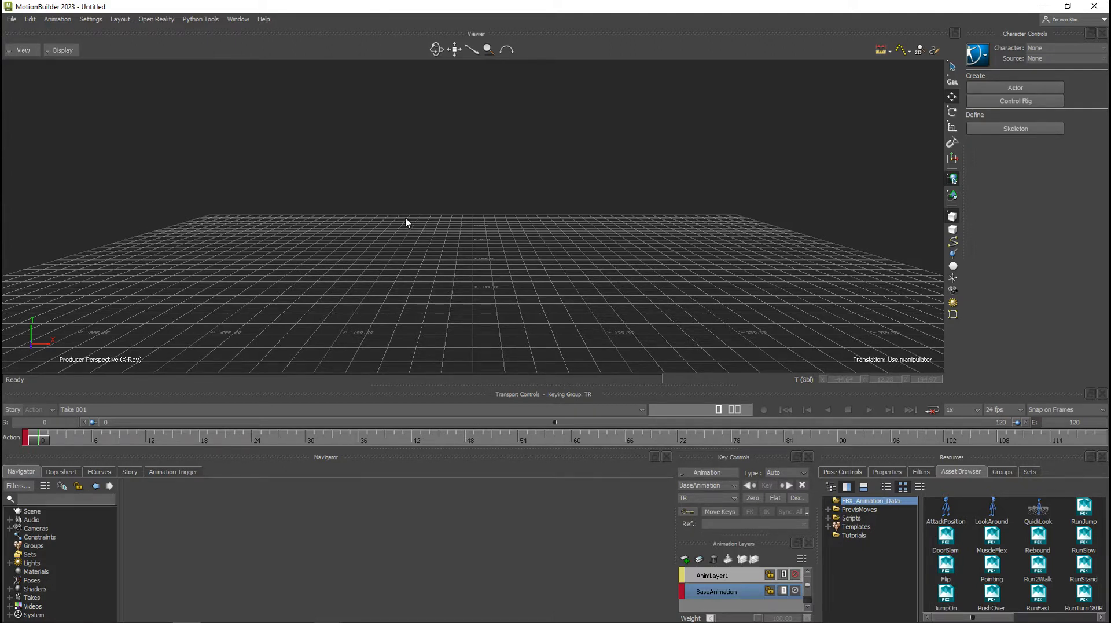
Render a thumbnail of the current scene and accept it.
click(12, 19)
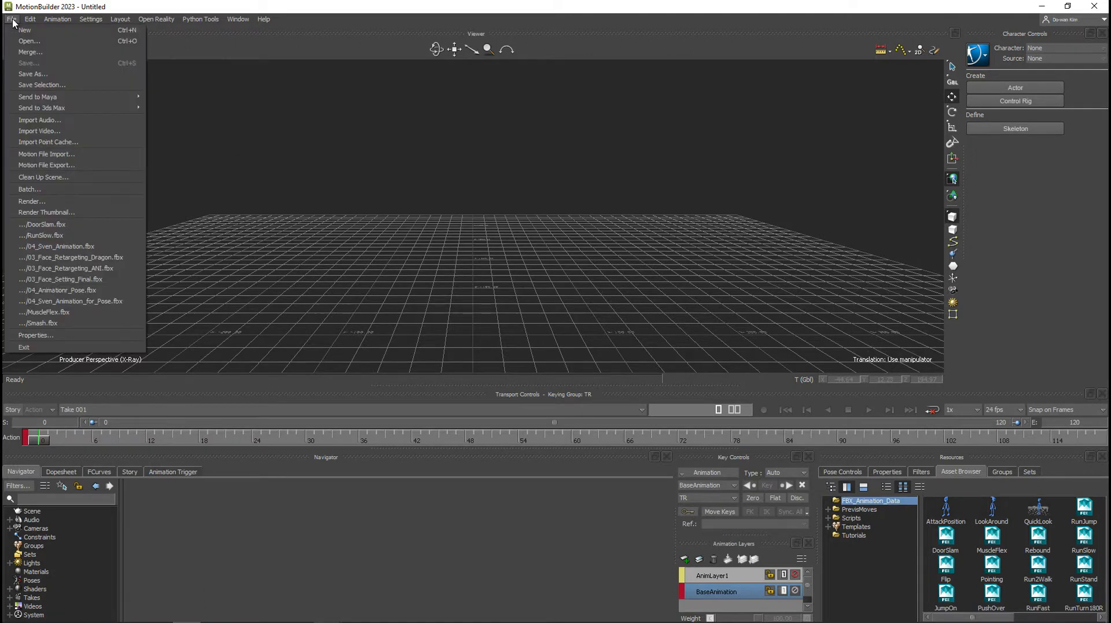
click(73, 213)
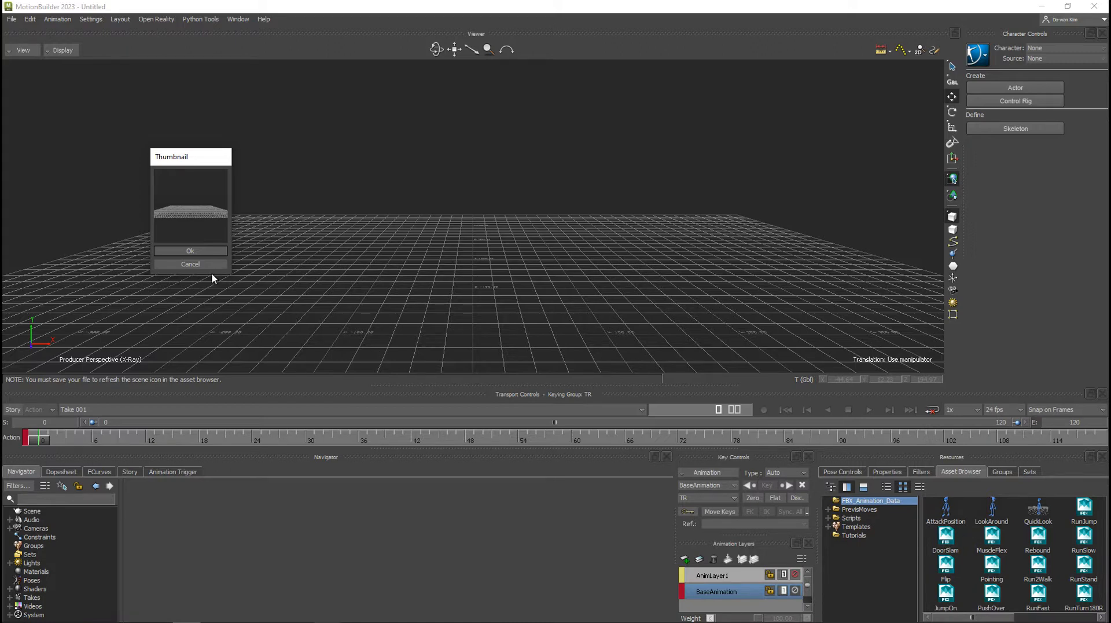
click(206, 250)
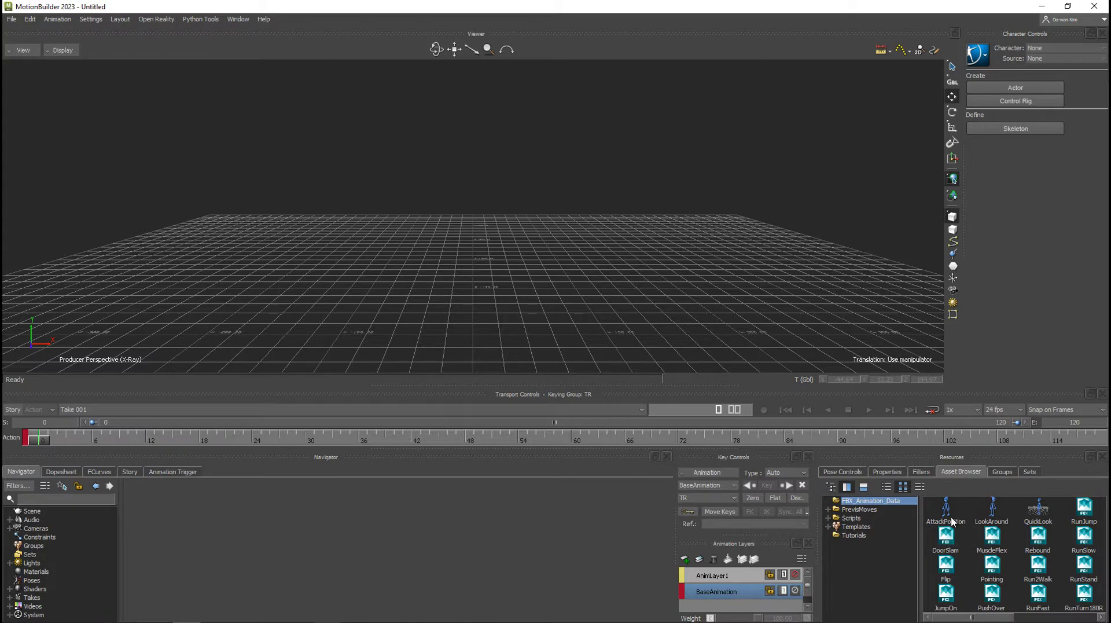
Switch to File Explorer and inspect AttackPosition.fbxicon.tif alongside AttackPosition.fbx, ending back in MotionBuilder.
key(alt+Tab)
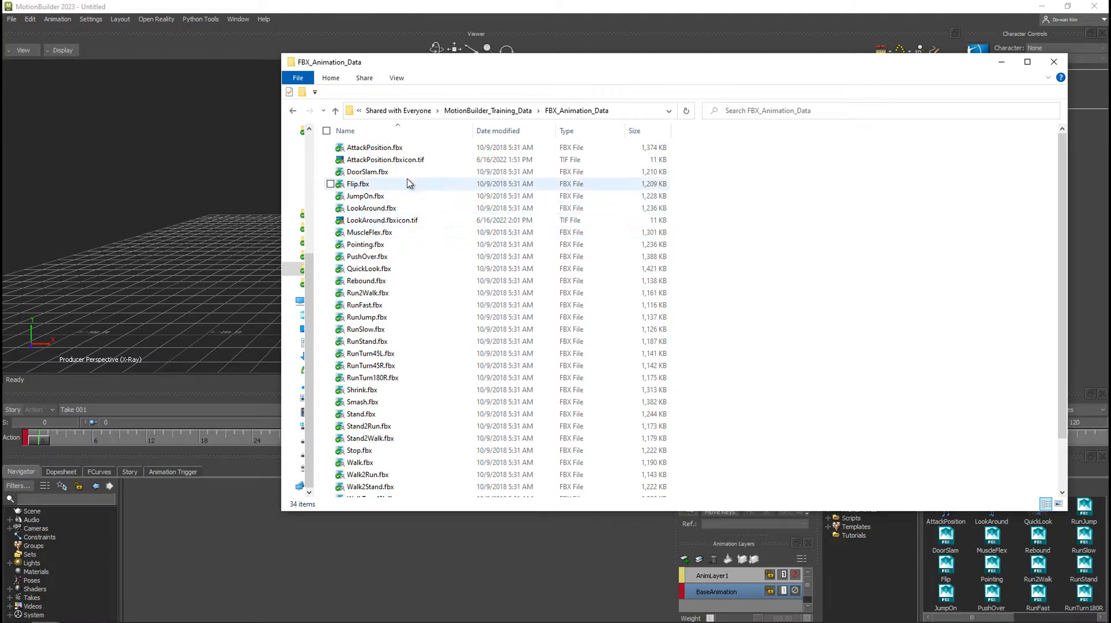
double_click(448, 162)
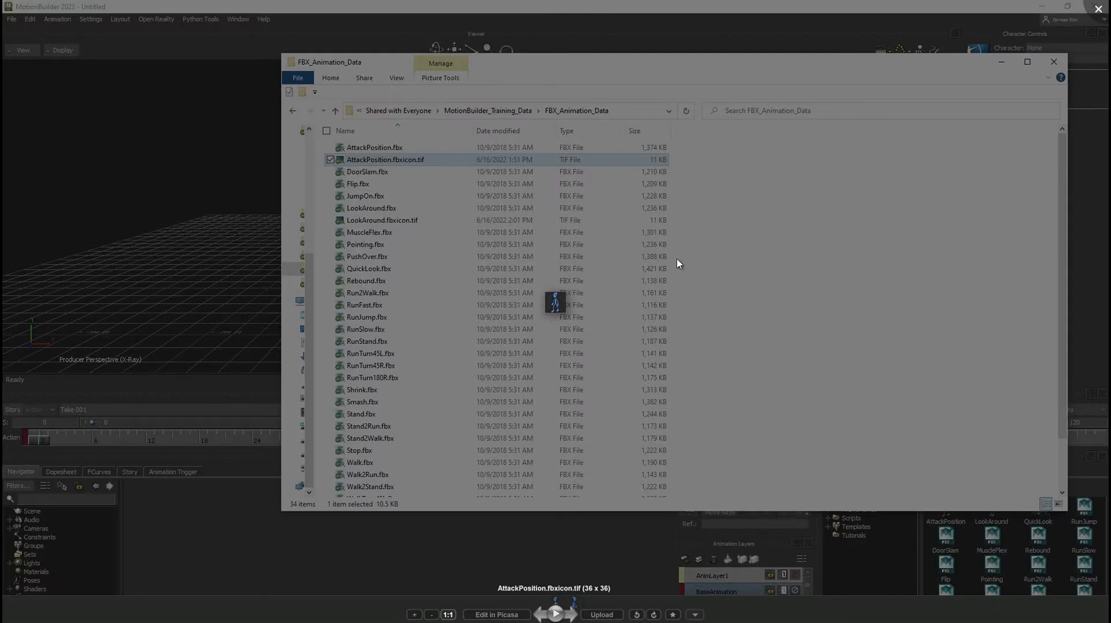
click(1098, 9)
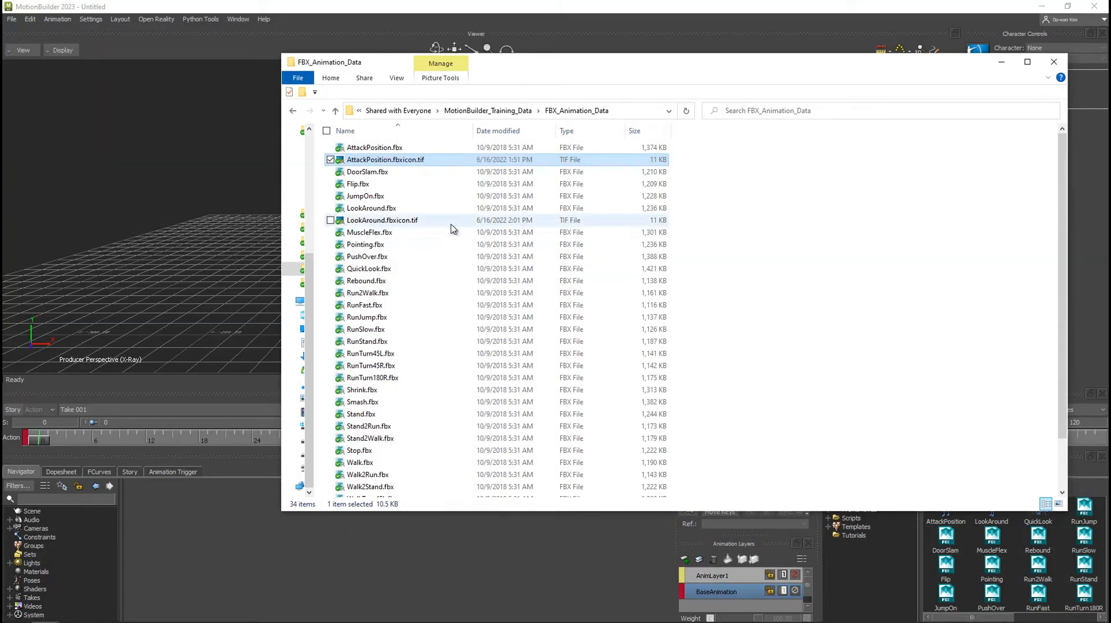
click(352, 149)
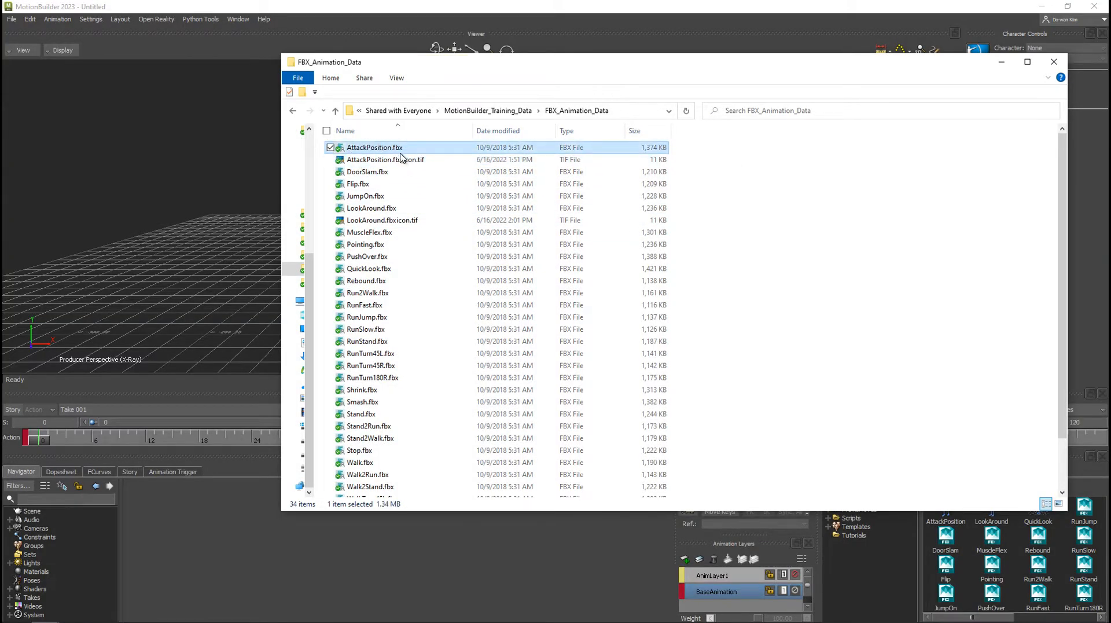
click(366, 160)
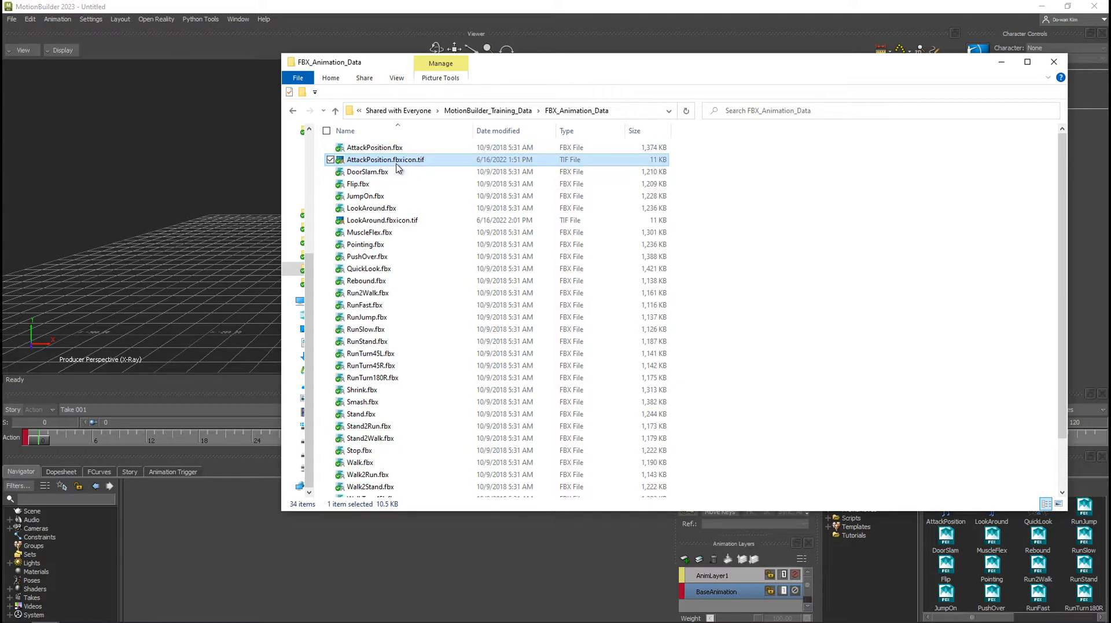
click(346, 6)
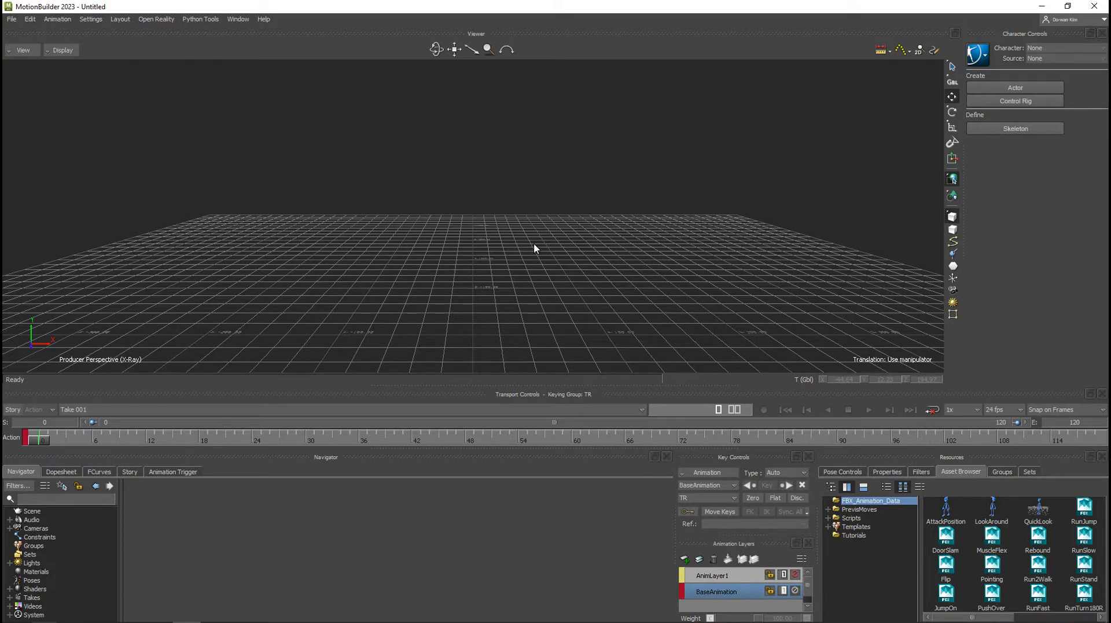
Open 04_Sven_Animation.fbx from the MotionBuilder_Training folder, keeping the clipboard elements.
key(ctrl+o)
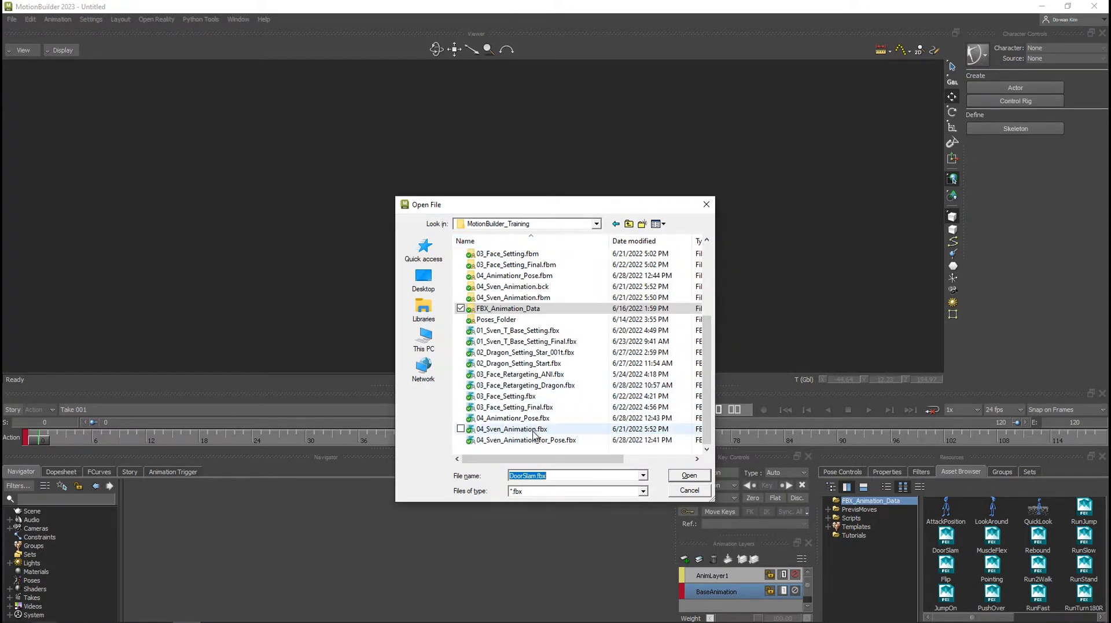
click(534, 430)
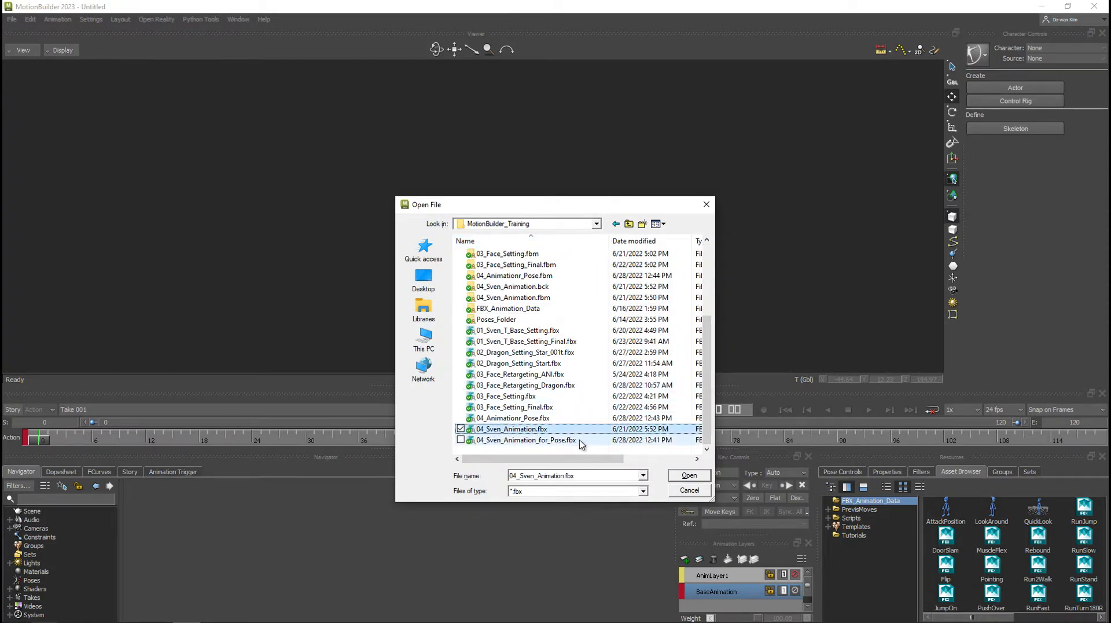
click(690, 475)
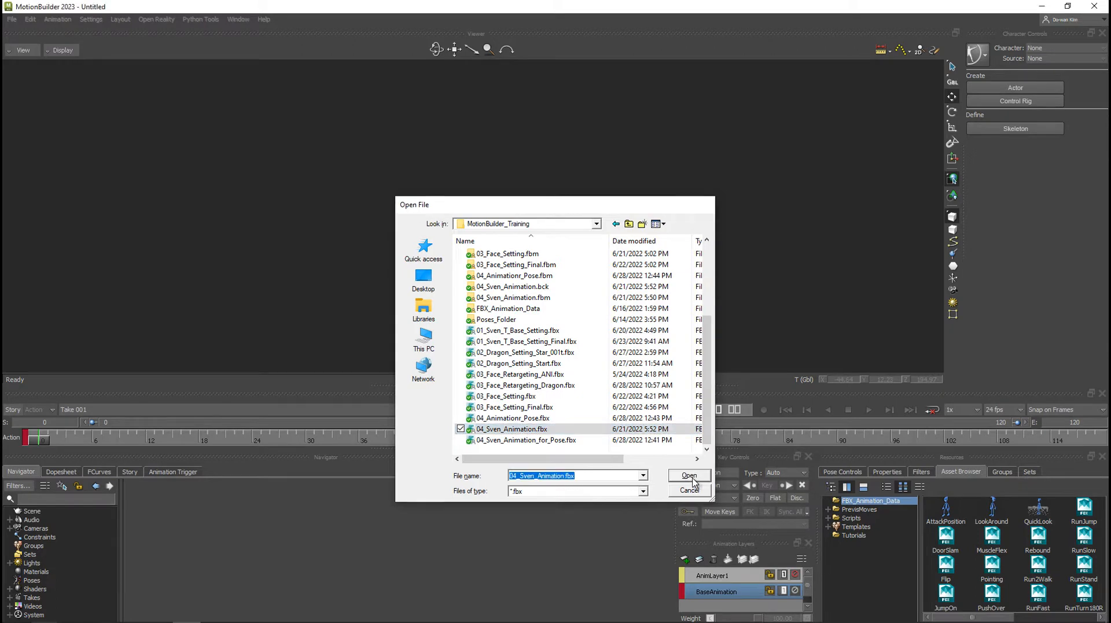
click(555, 350)
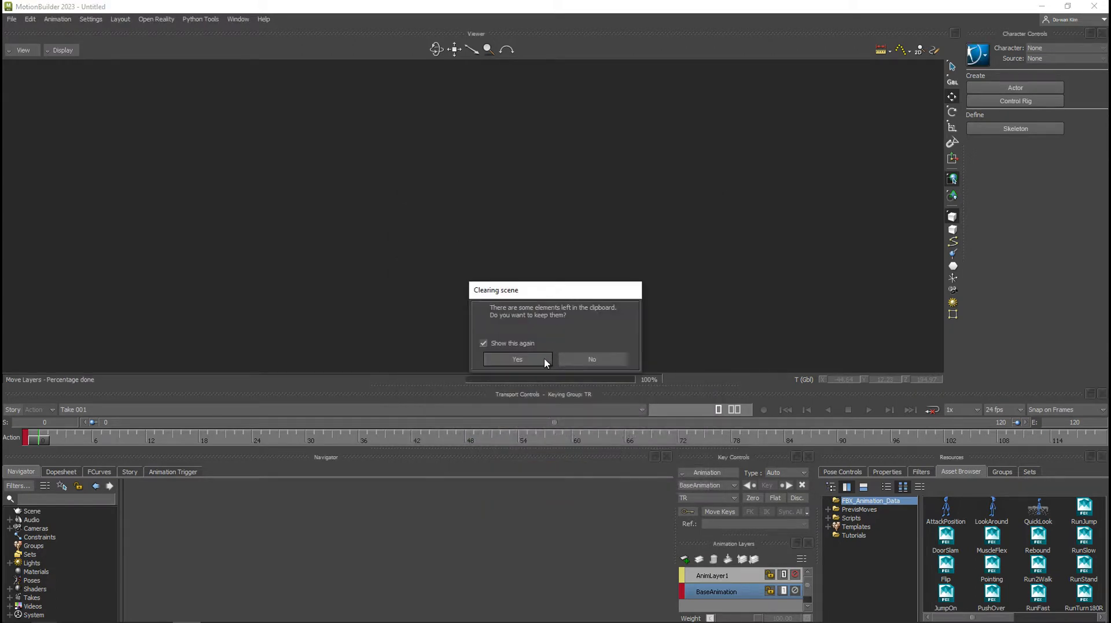
click(545, 357)
click(432, 574)
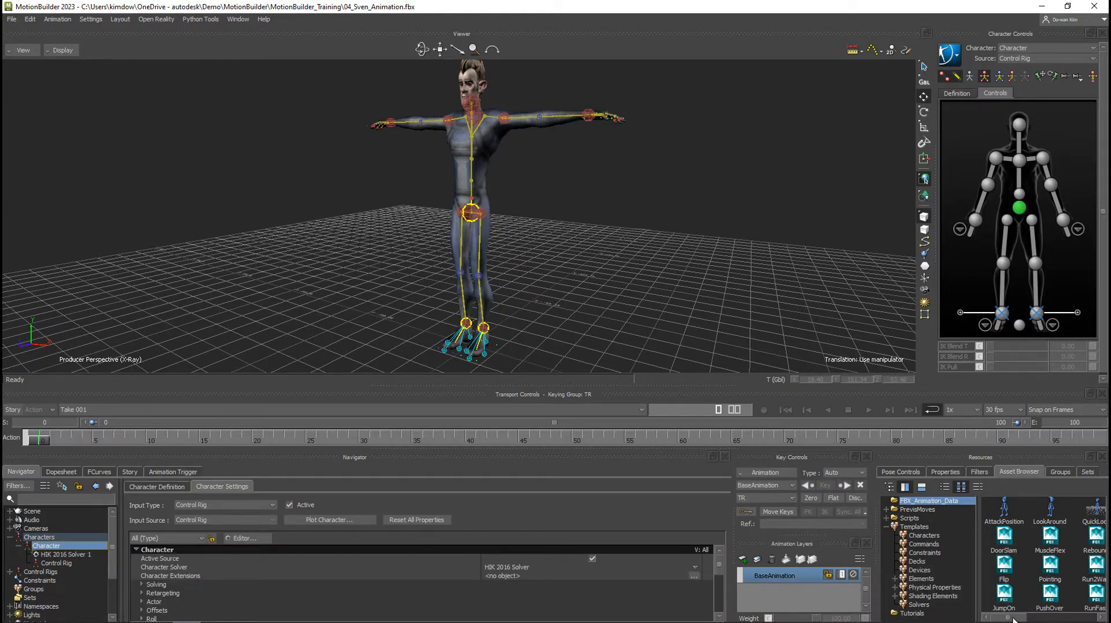
Bring the RunSlow animation from the FBX_Animation_Data folder into the scene.
drag(1013, 620, 1033, 620)
click(1051, 546)
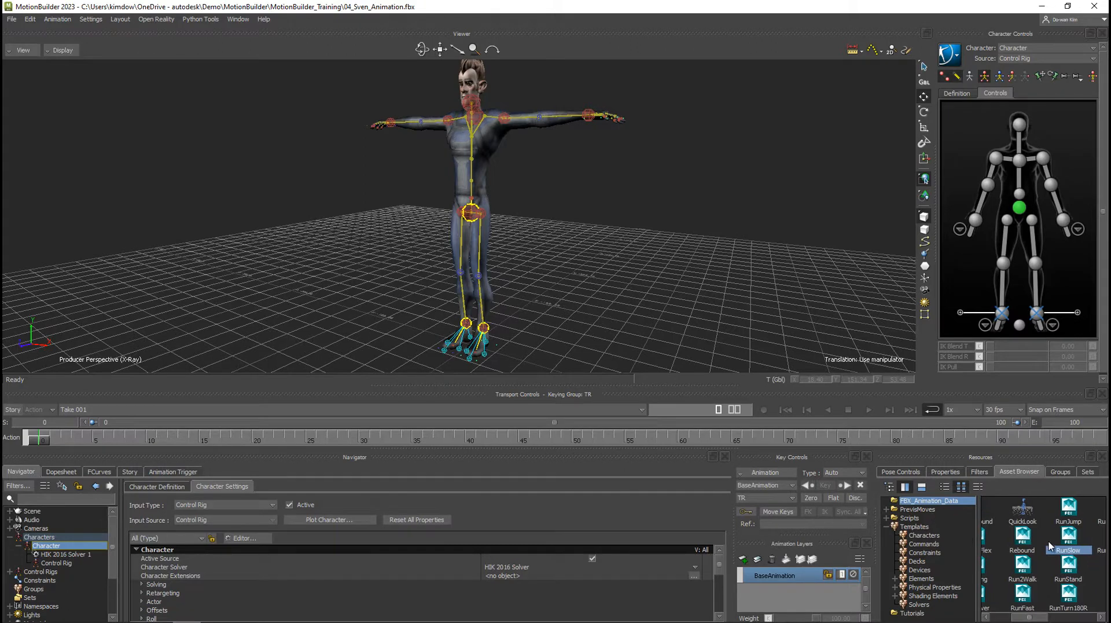
drag(1069, 538, 632, 167)
mouse_move(660, 165)
click(710, 186)
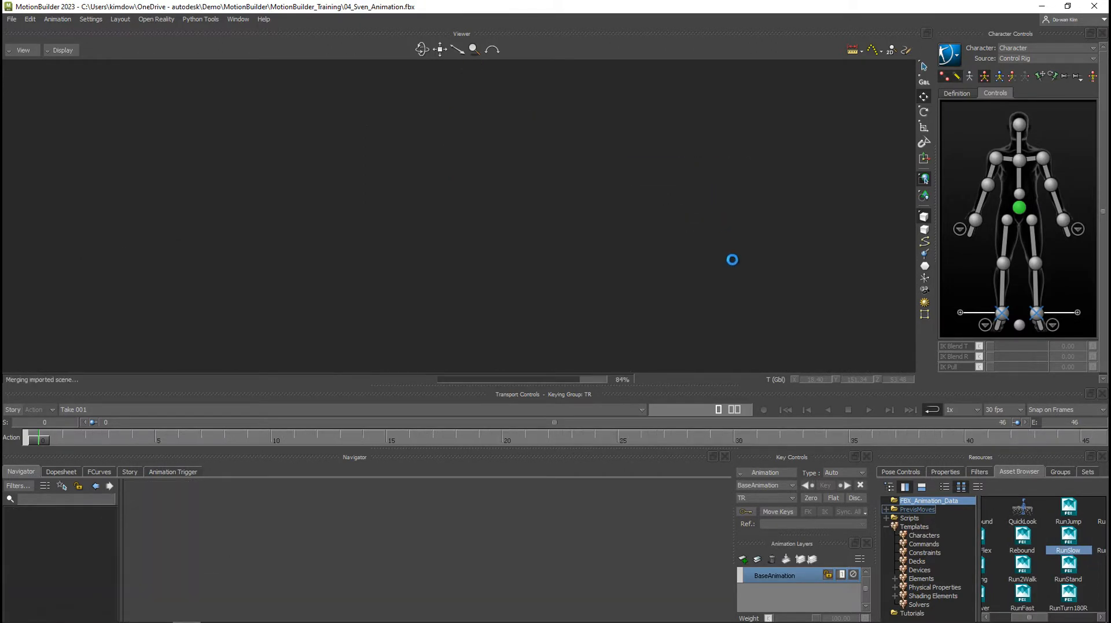
Set the Character's source to RunSlow and bake the motion to its control rig.
click(1010, 59)
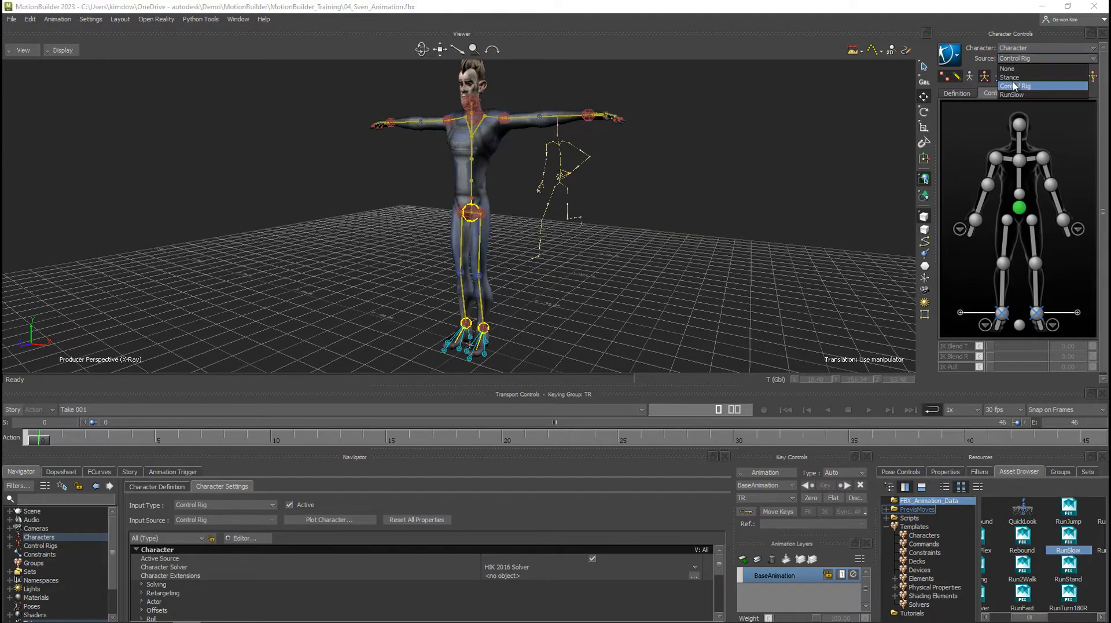
click(1012, 94)
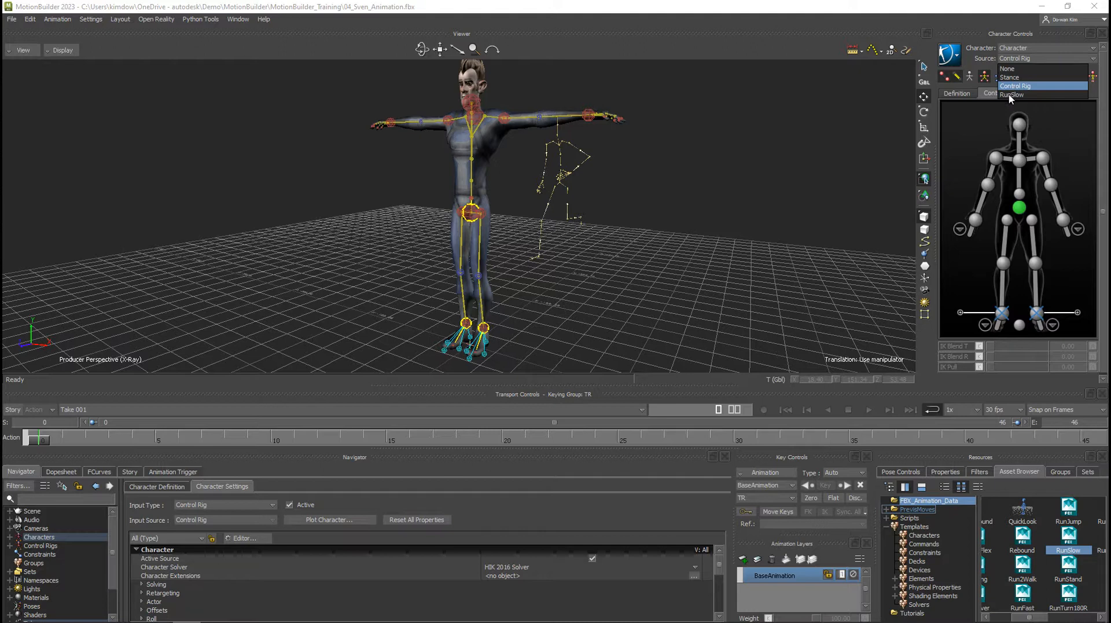
click(952, 56)
mouse_move(971, 118)
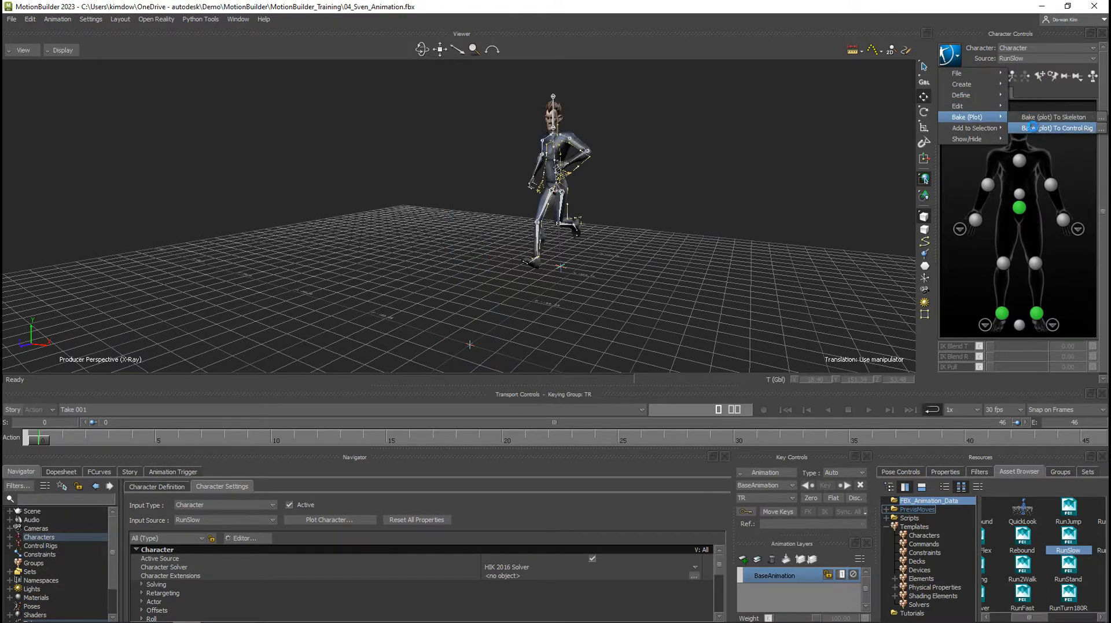
click(1036, 128)
Delete the entire RunSlow:Reference branch from the scene, accepting the deletion of everything linked to it.
double_click(21, 513)
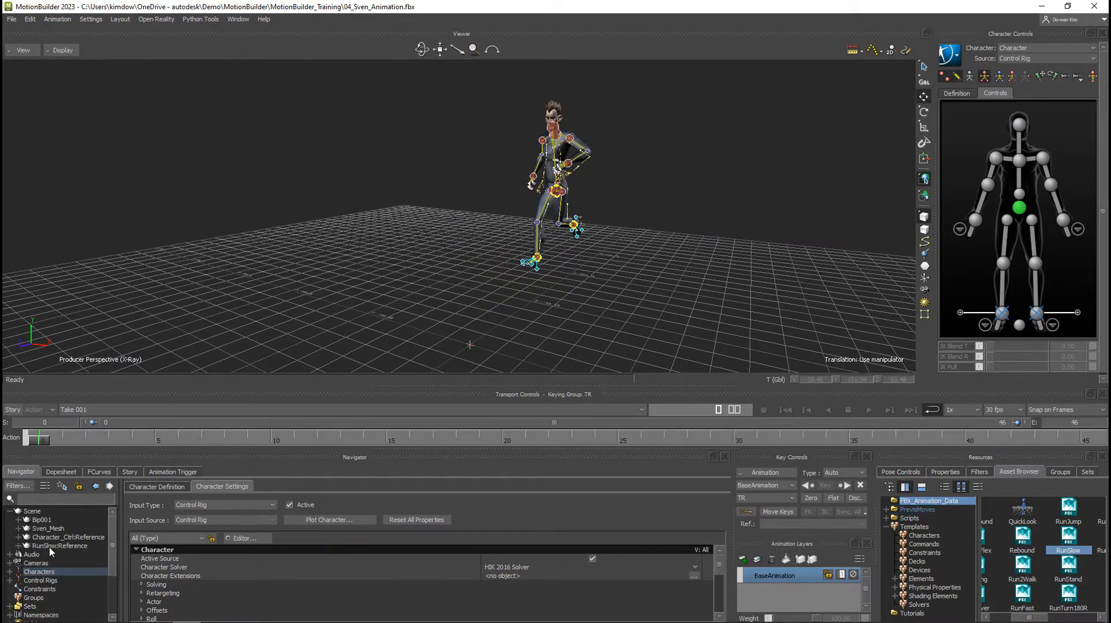
click(56, 546)
right_click(56, 546)
click(86, 527)
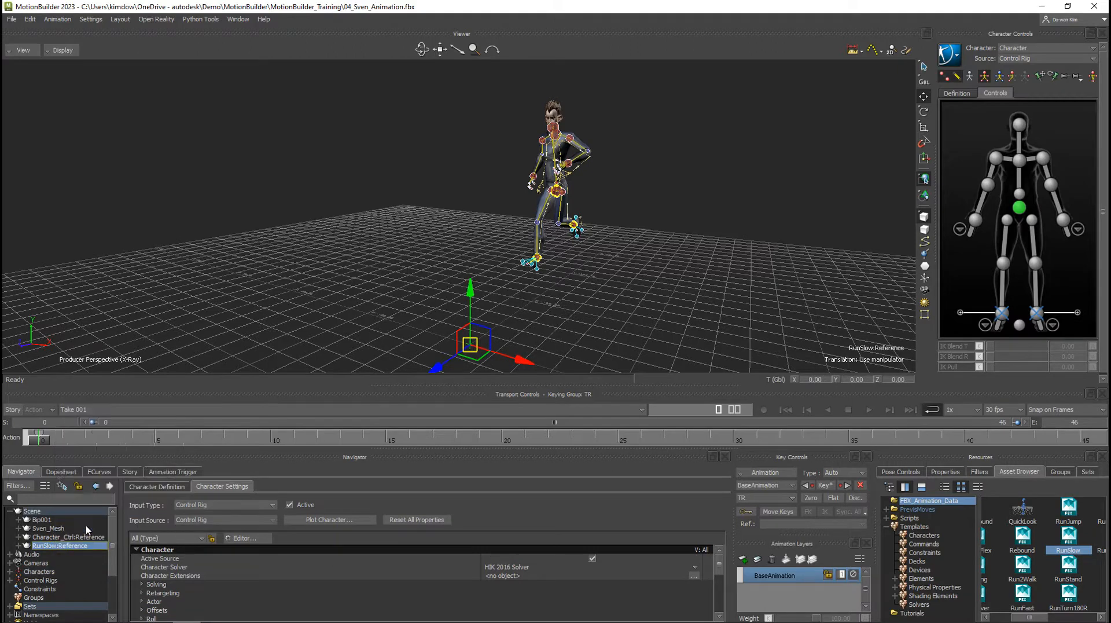
right_click(84, 548)
mouse_move(179, 468)
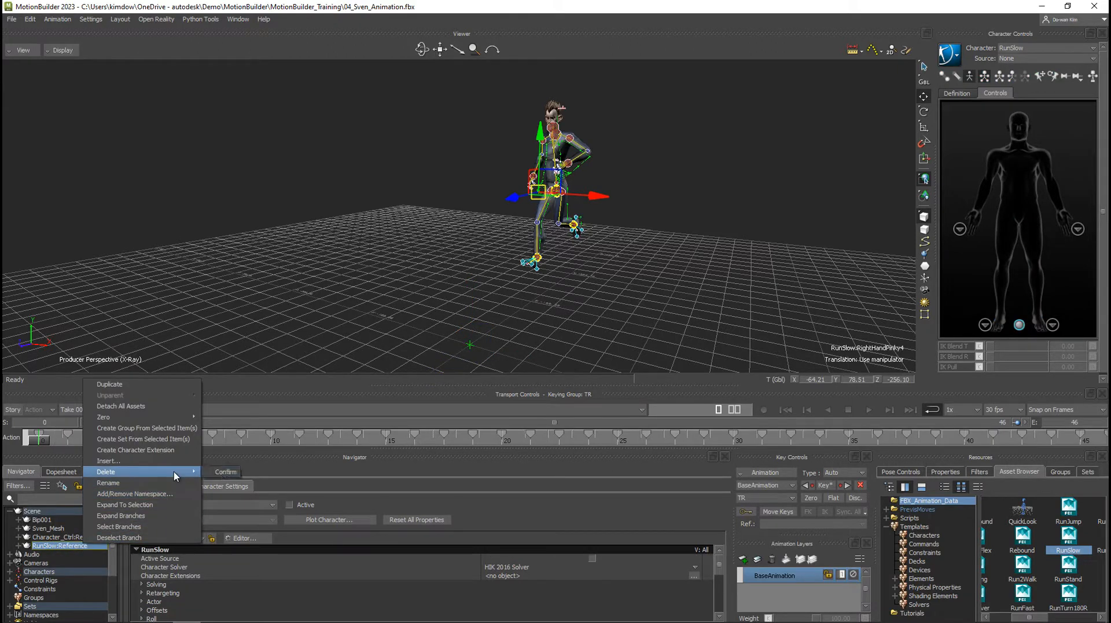
click(223, 472)
click(512, 350)
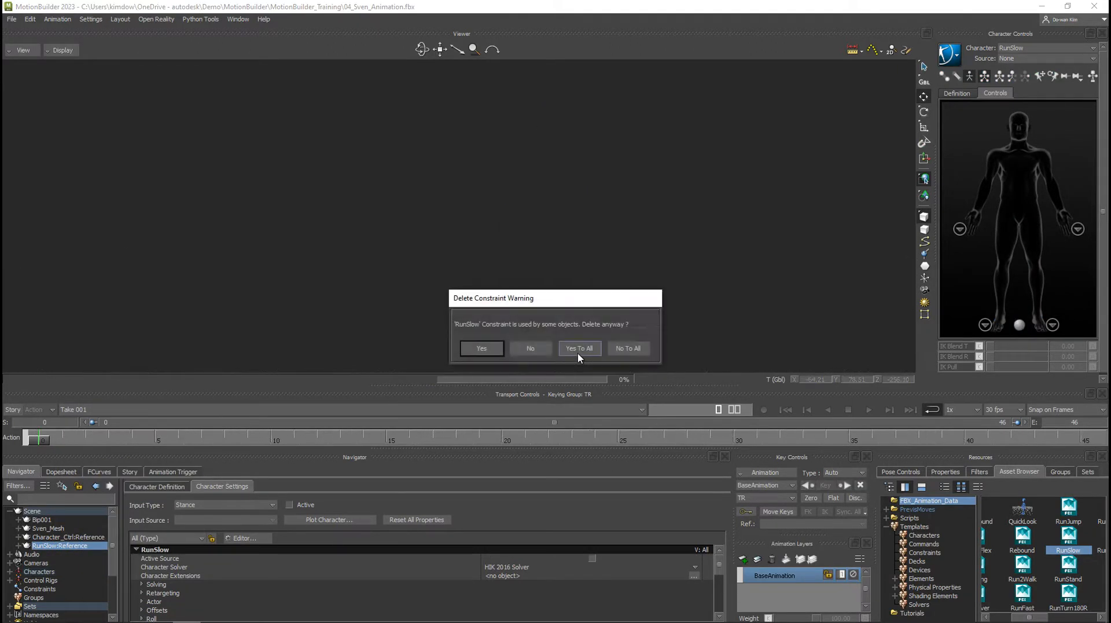
click(579, 351)
click(581, 352)
click(579, 351)
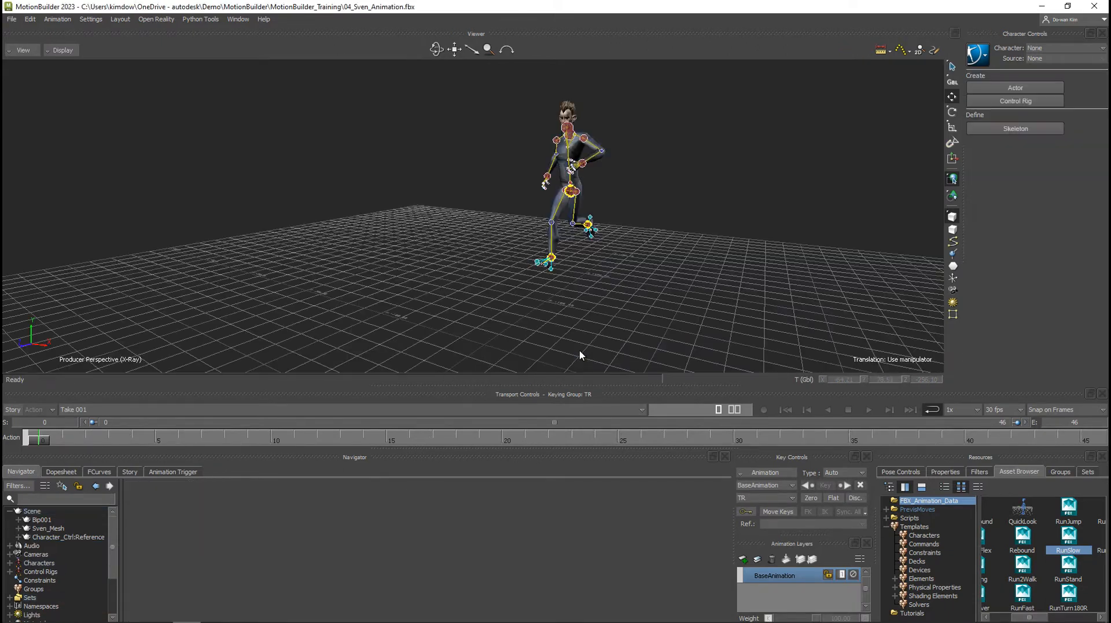
Make Character the current character again and play back its baked run animation.
click(1054, 47)
click(1040, 67)
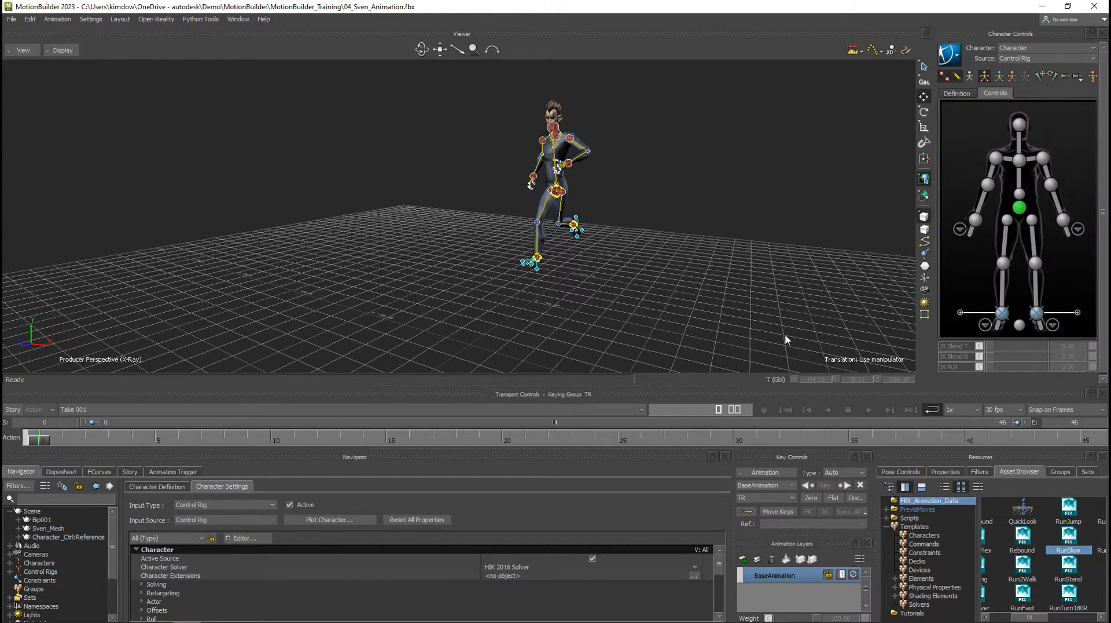
click(870, 410)
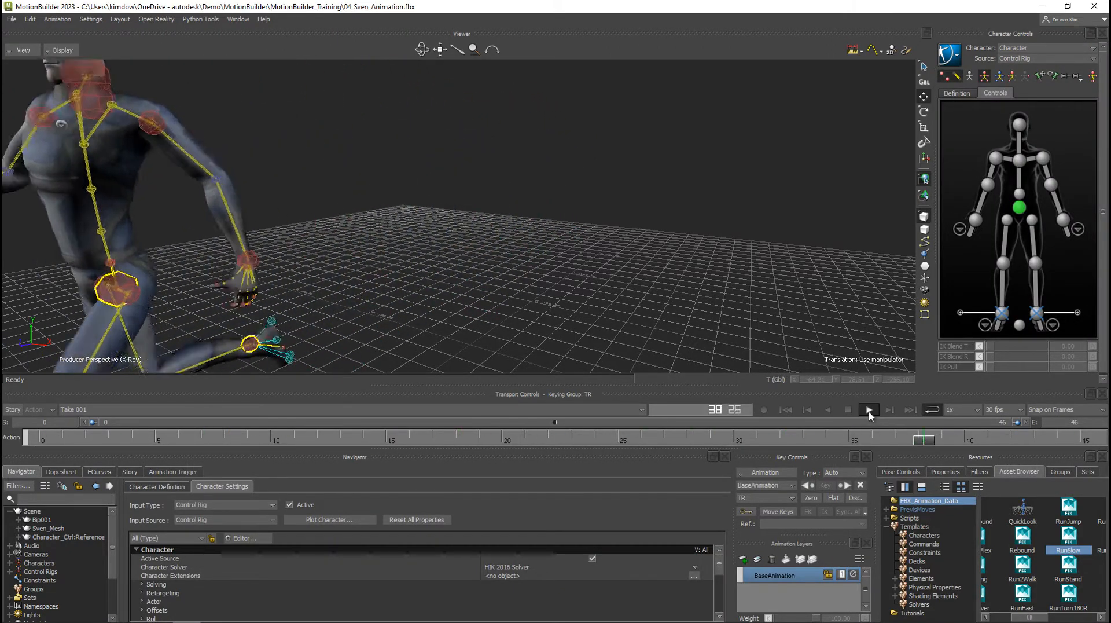
click(869, 410)
ctrl+shift+drag(701, 289, 761, 366)
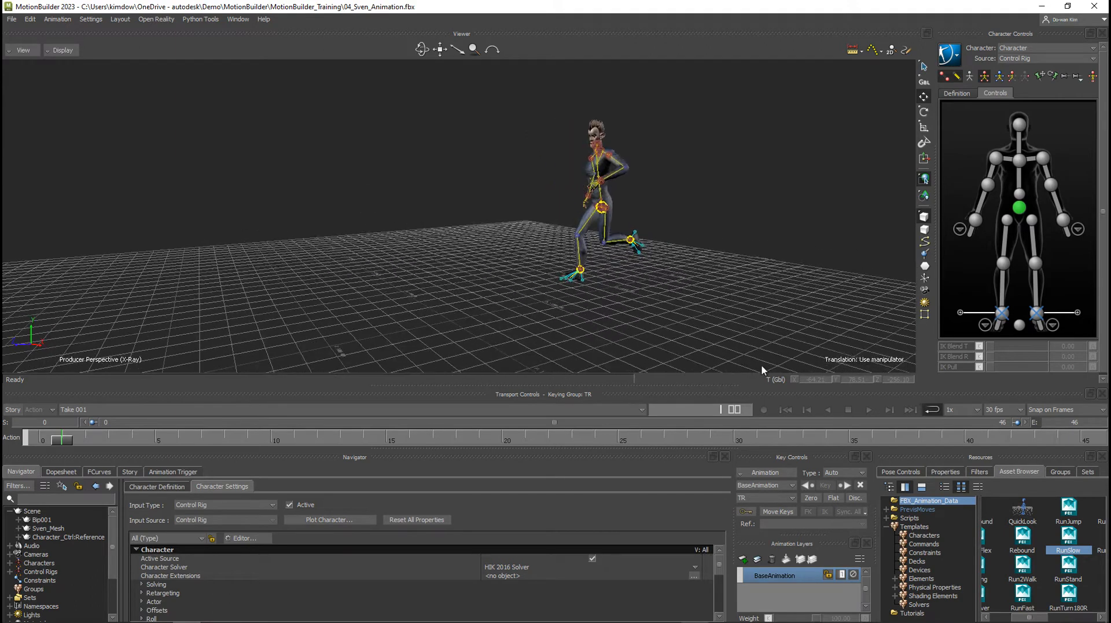
click(869, 411)
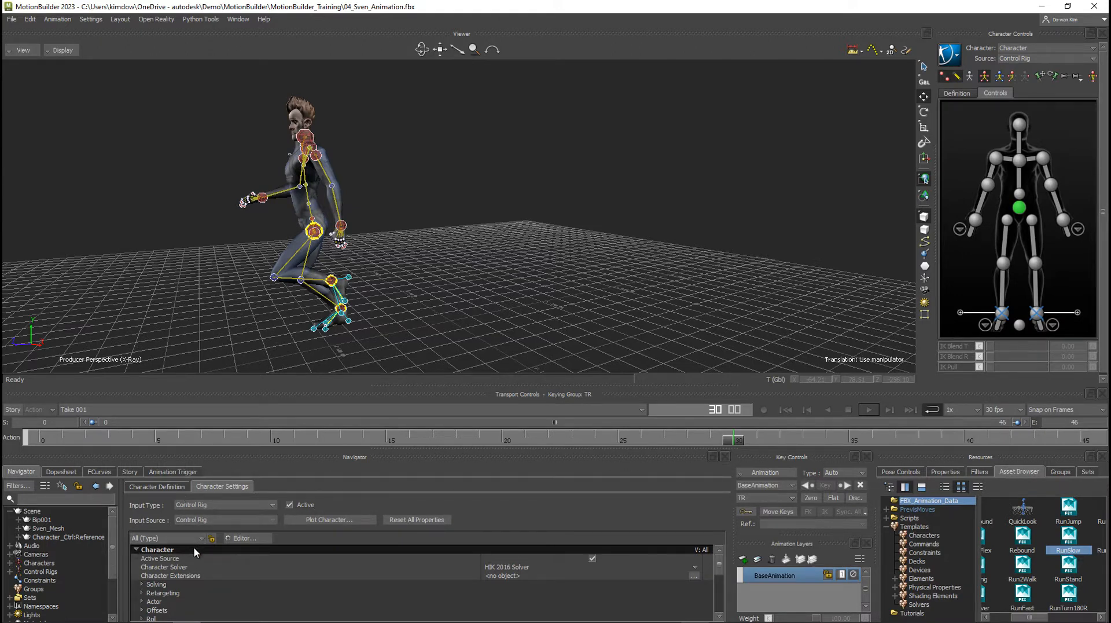
Turn on Lock X and Lock Z under the character's In Place modifiers.
scroll(193, 546, down, 2)
scroll(196, 550, down, 3)
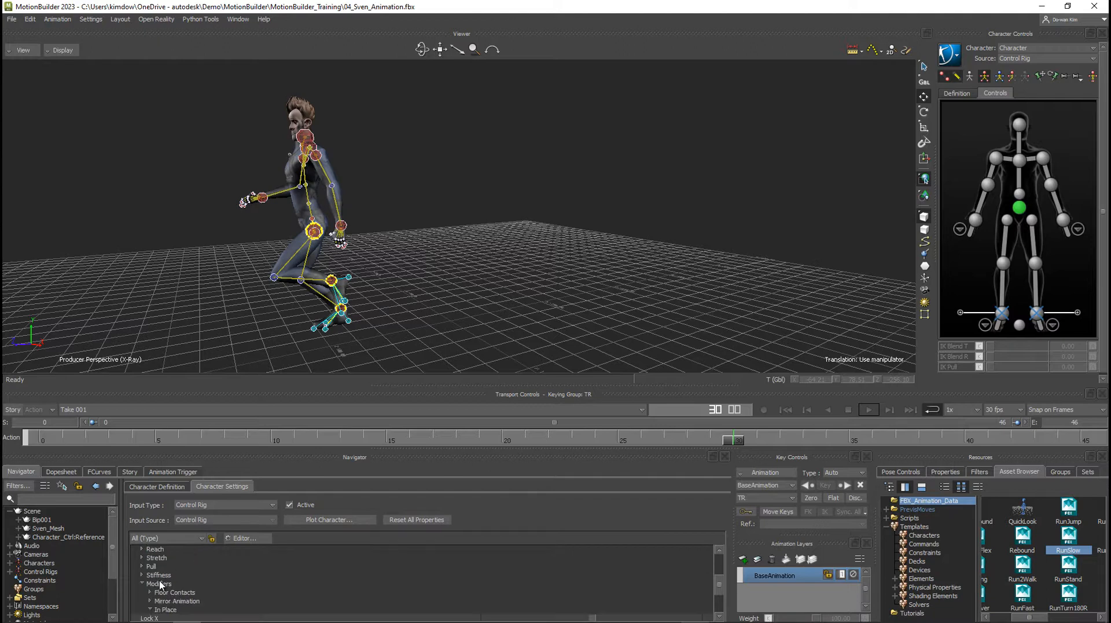
click(160, 584)
scroll(236, 579, down, 1)
click(174, 588)
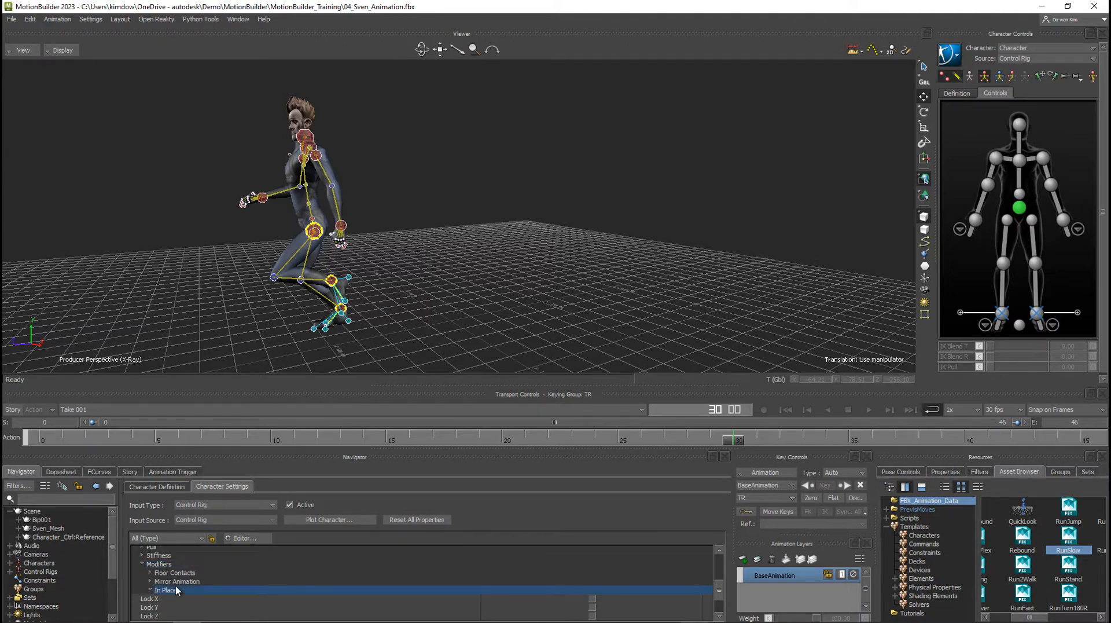
scroll(204, 586, down, 1)
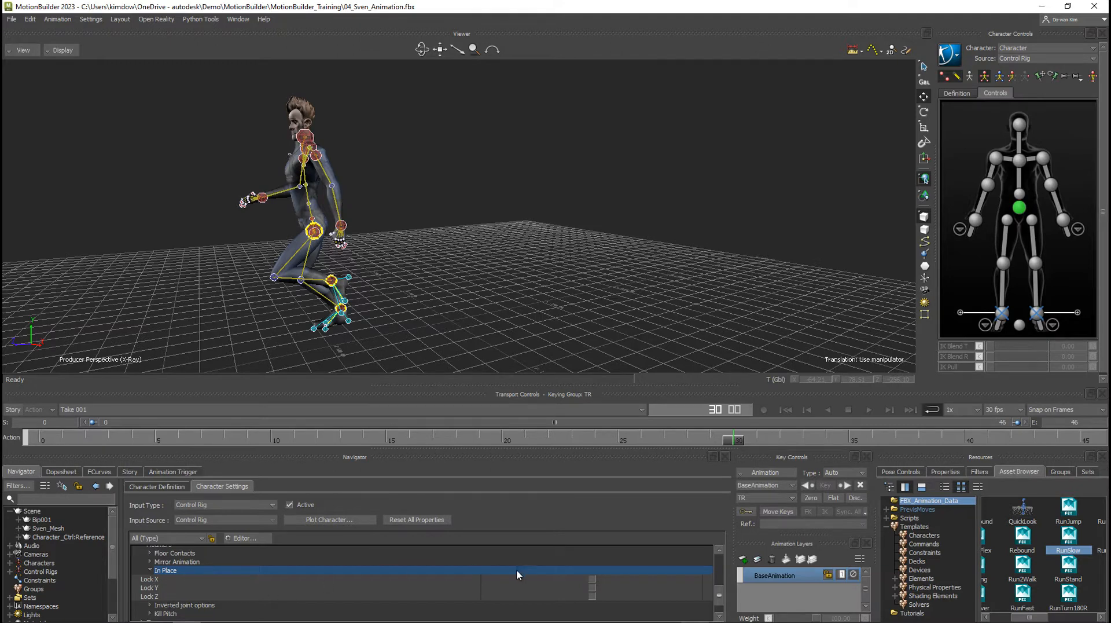
click(592, 578)
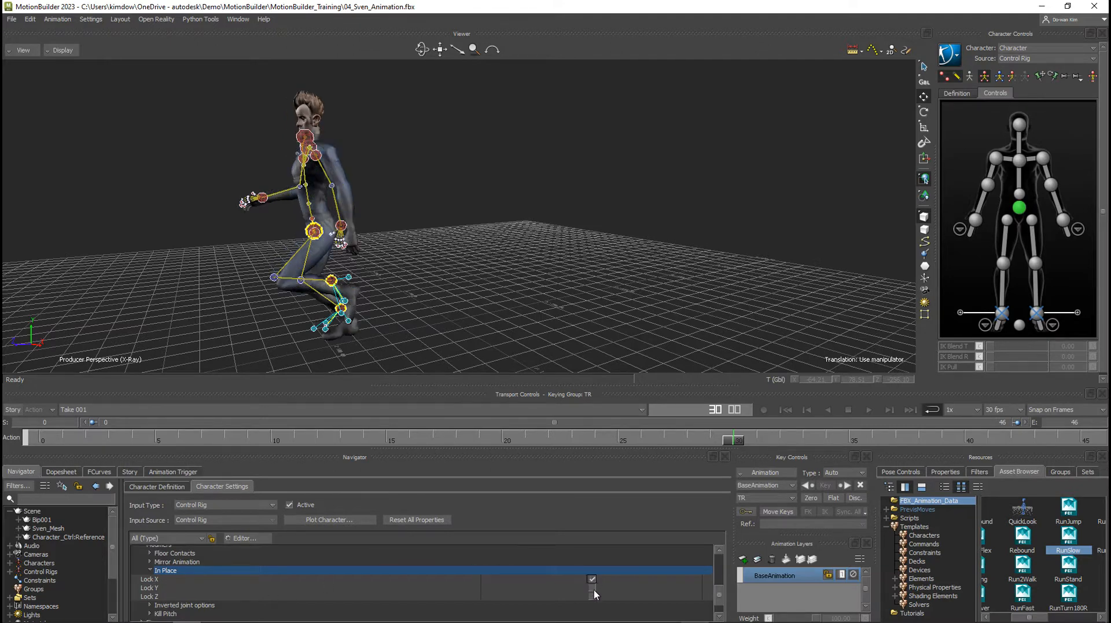
click(593, 597)
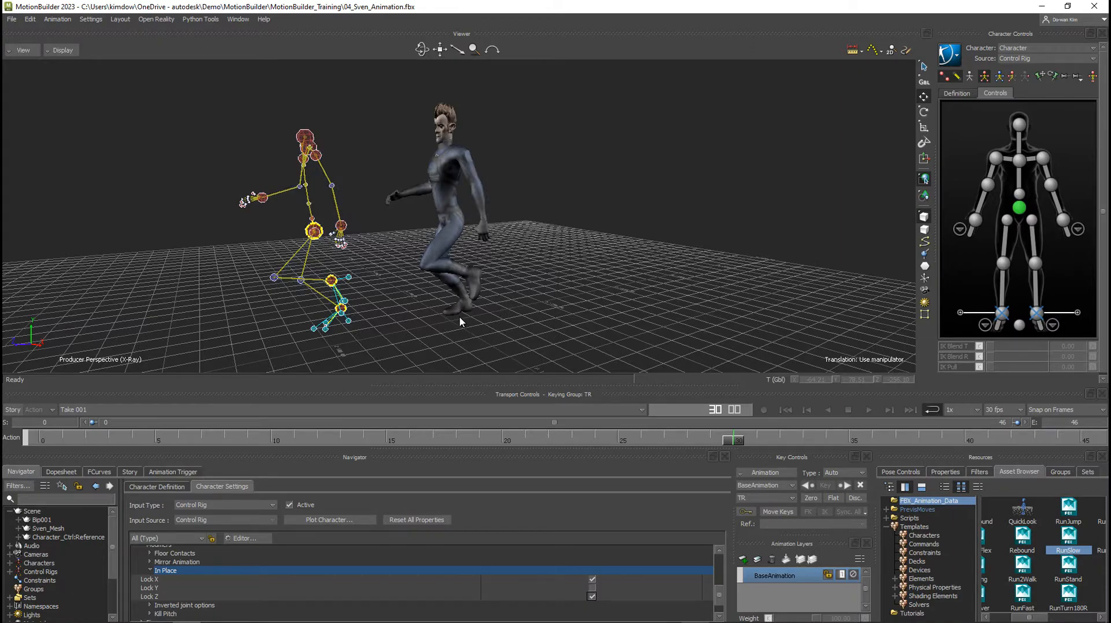
Play the run from the first frame to check the in-place motion against the control rig, and stop playback.
ctrl+shift+drag(459, 317, 717, 353)
click(786, 409)
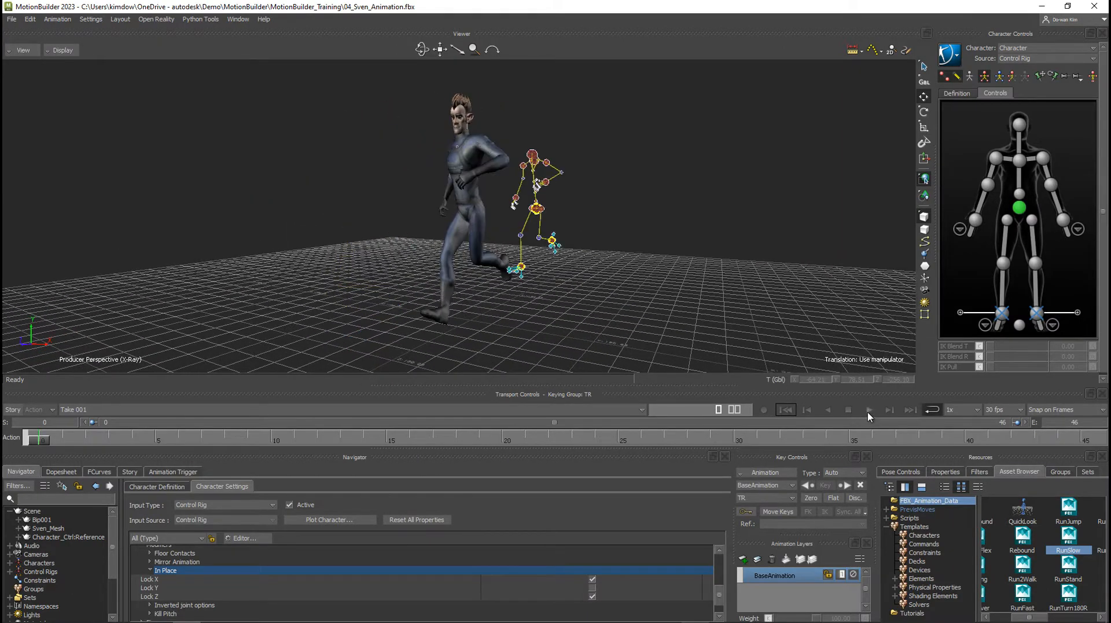
click(869, 409)
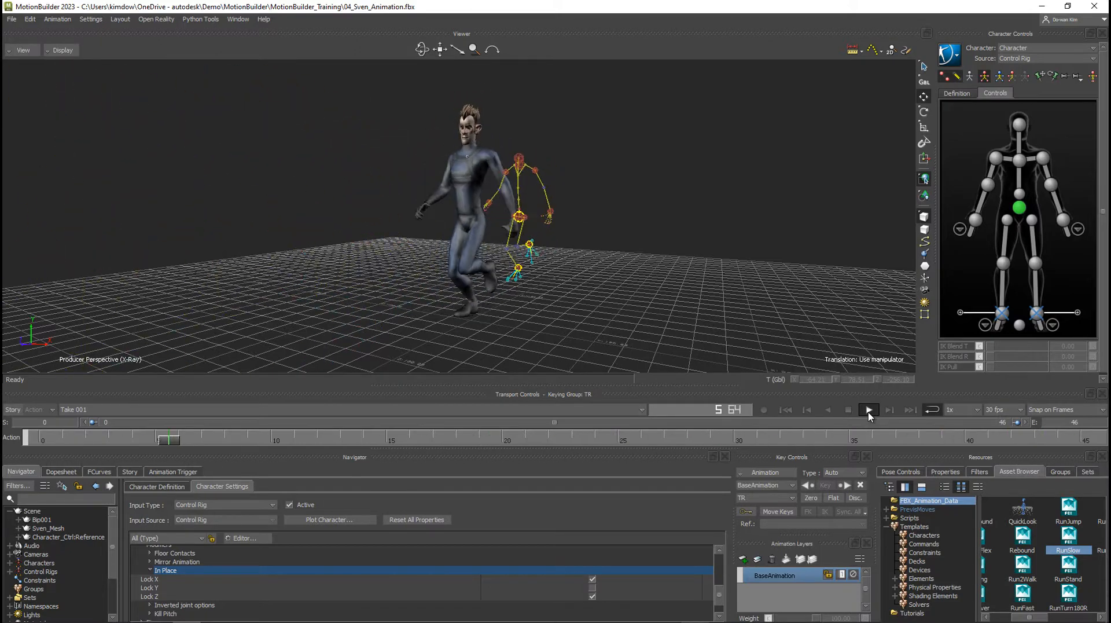
click(870, 414)
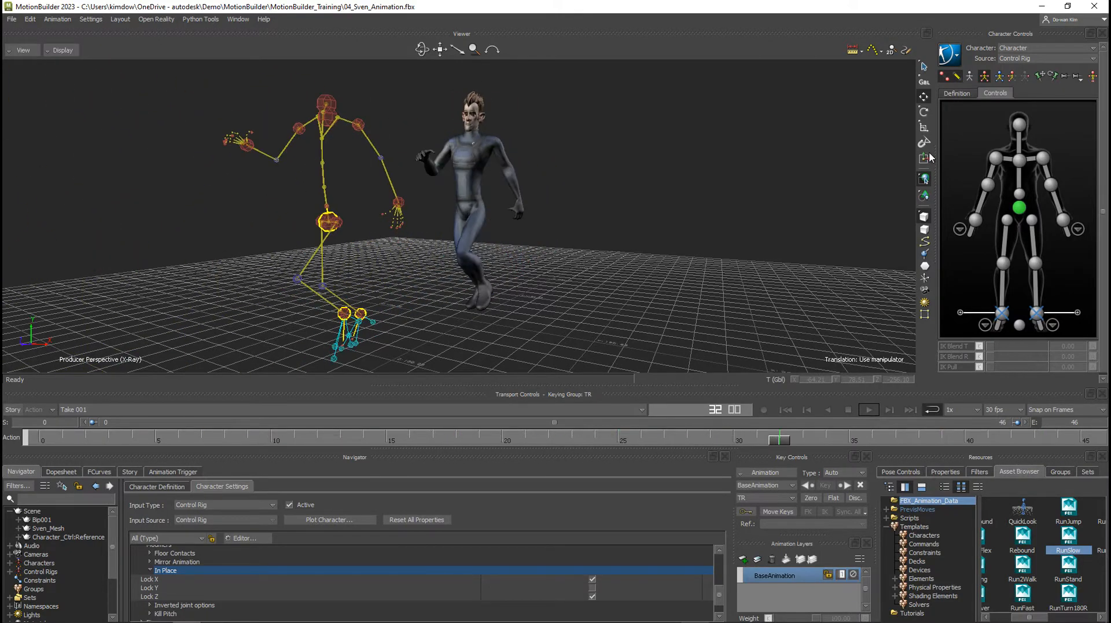
Show the character's skeleton in the viewer alongside the control rig.
click(969, 77)
scroll(647, 302, down, 1)
alt+drag(647, 298, 559, 297)
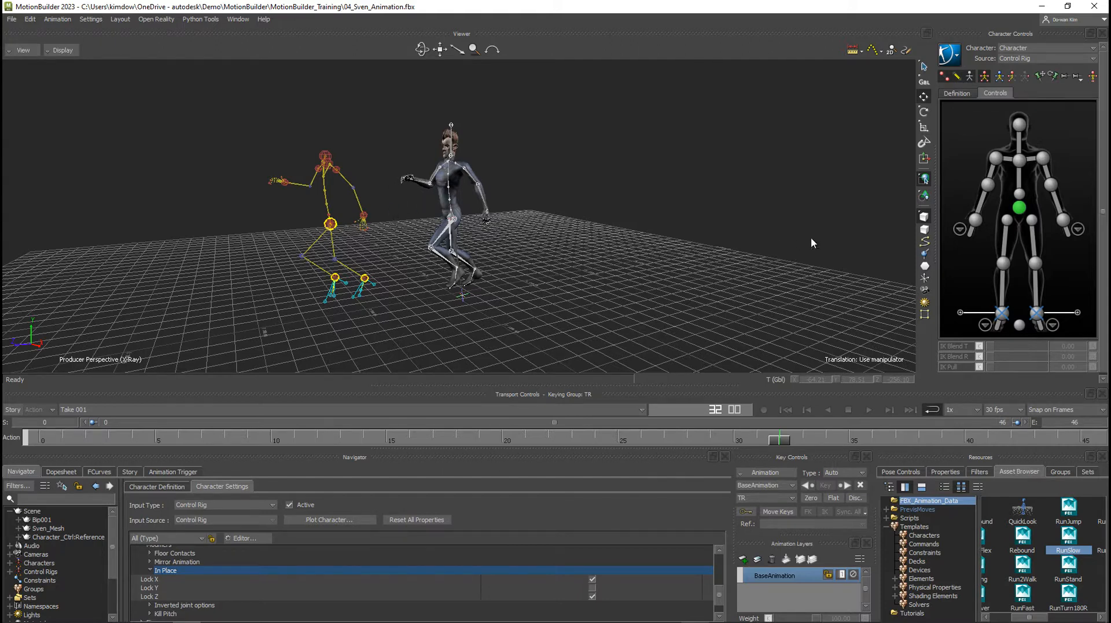
Bake the in-place run to the character's skeleton and bake it back to the control rig.
click(951, 61)
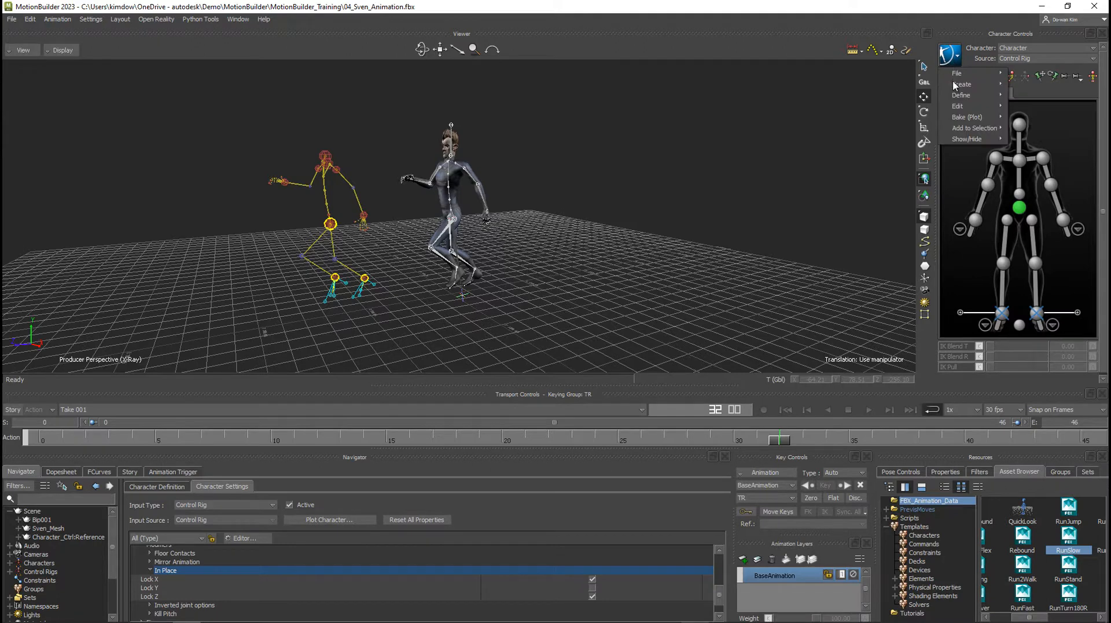
mouse_move(962, 120)
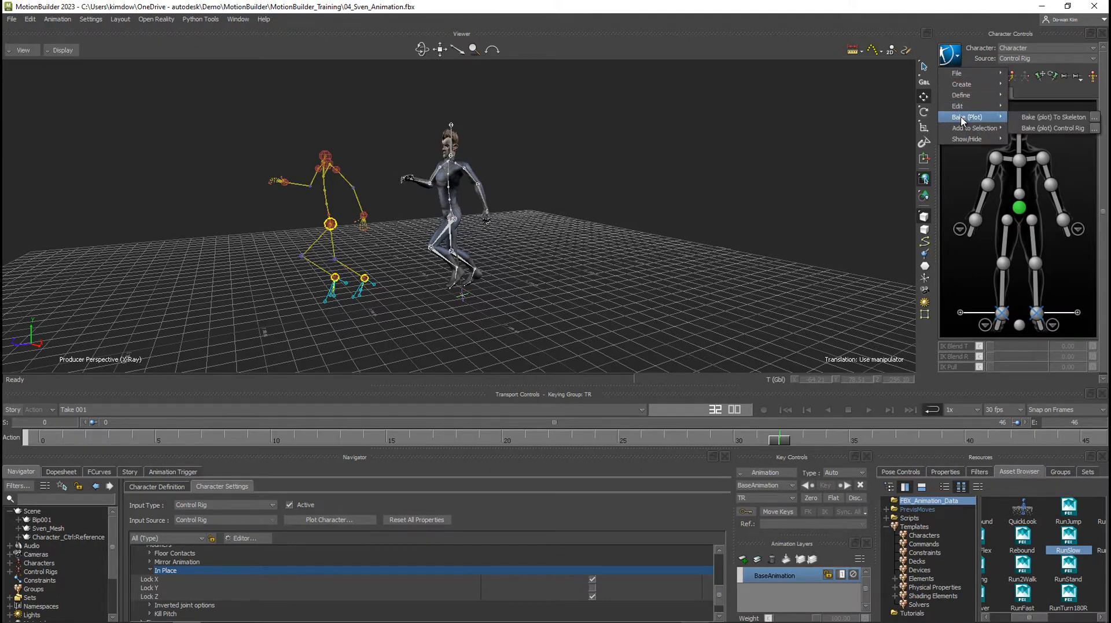
click(1035, 118)
click(950, 54)
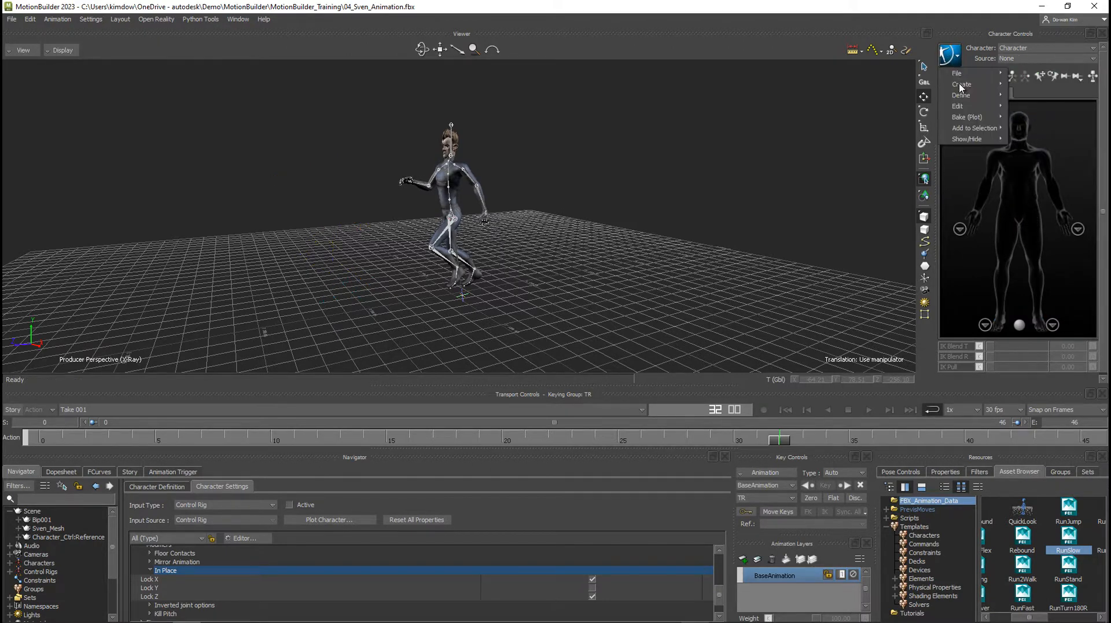
mouse_move(978, 117)
click(1035, 129)
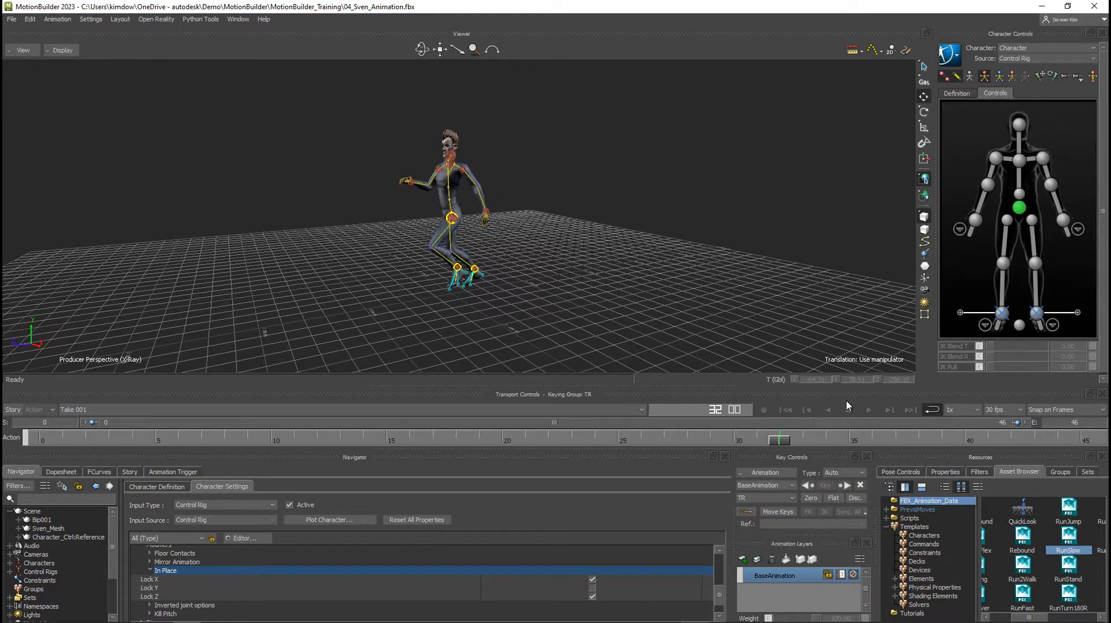
Play back the baked in-place run, and turn off Lock X and Lock Z in the In Place modifiers.
click(868, 410)
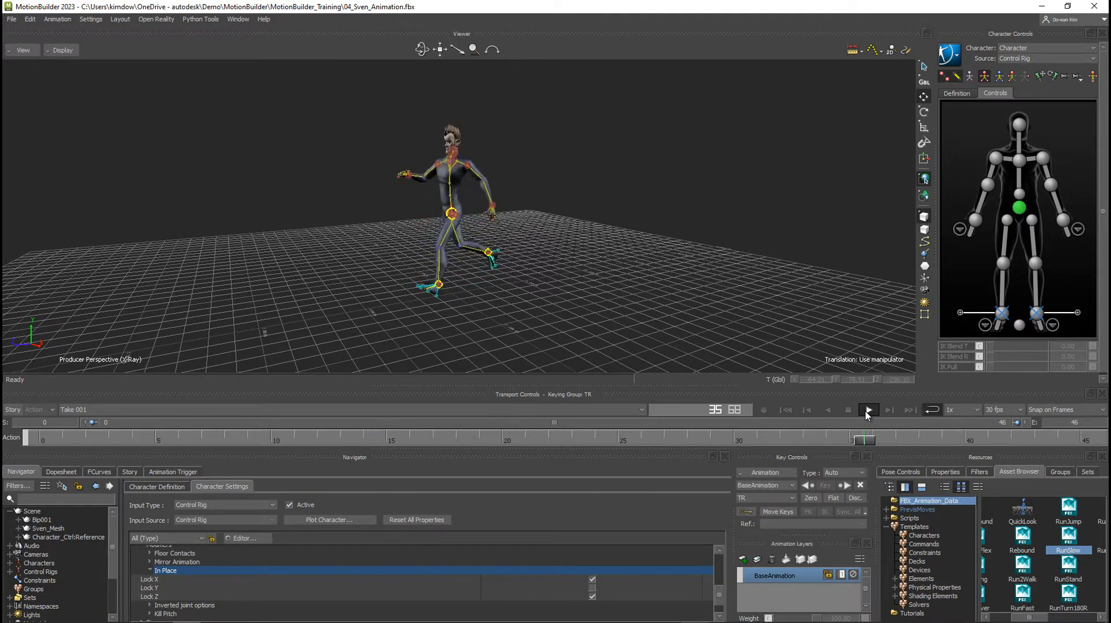
click(868, 410)
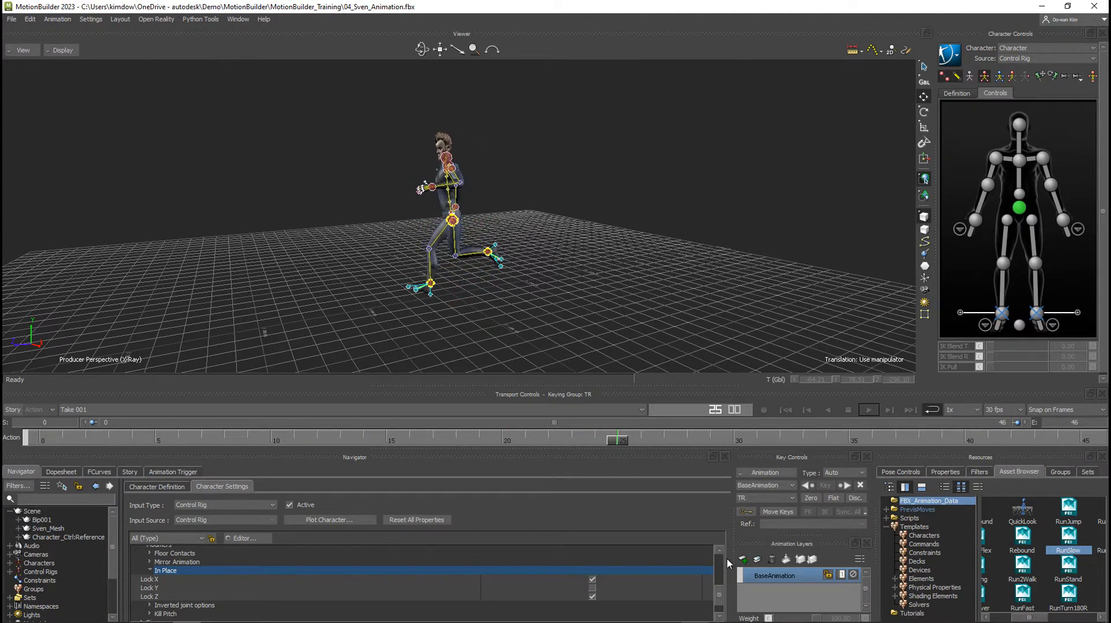
click(593, 579)
click(593, 596)
Select the Hips effector of the control rig and run Cycle Analysis in the FCurves editor at frame 25.
mouse_move(560, 298)
alt+mouse_down()
mouse_move(581, 300)
mouse_move(559, 303)
alt+mouse_up()
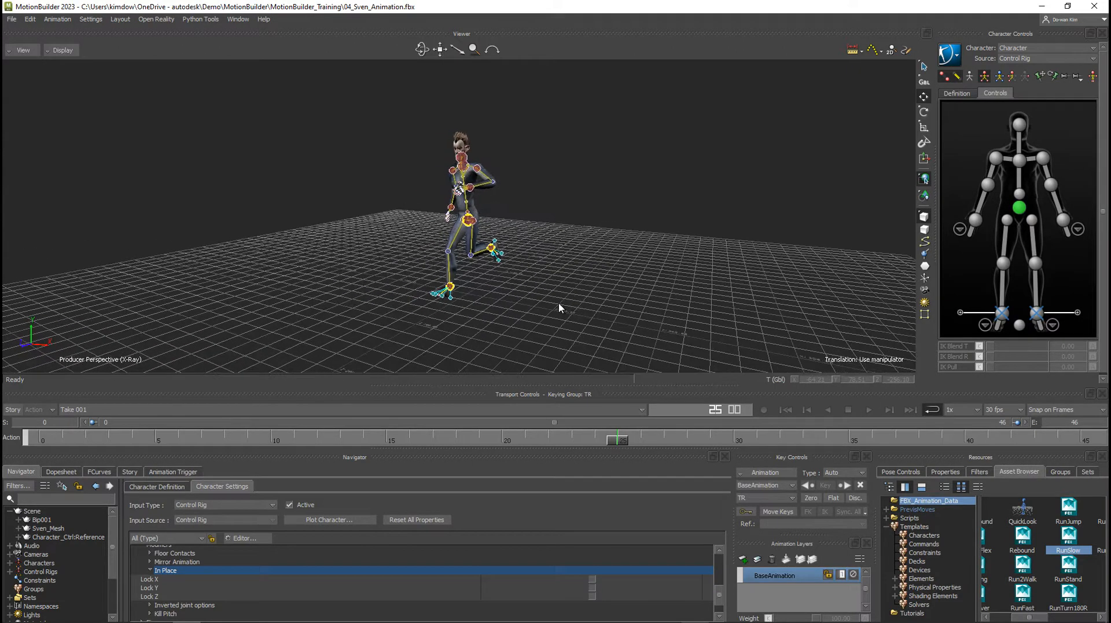
alt+right_drag(559, 303, 603, 304)
alt+drag(603, 304, 683, 283)
alt+middle_drag(617, 253, 595, 262)
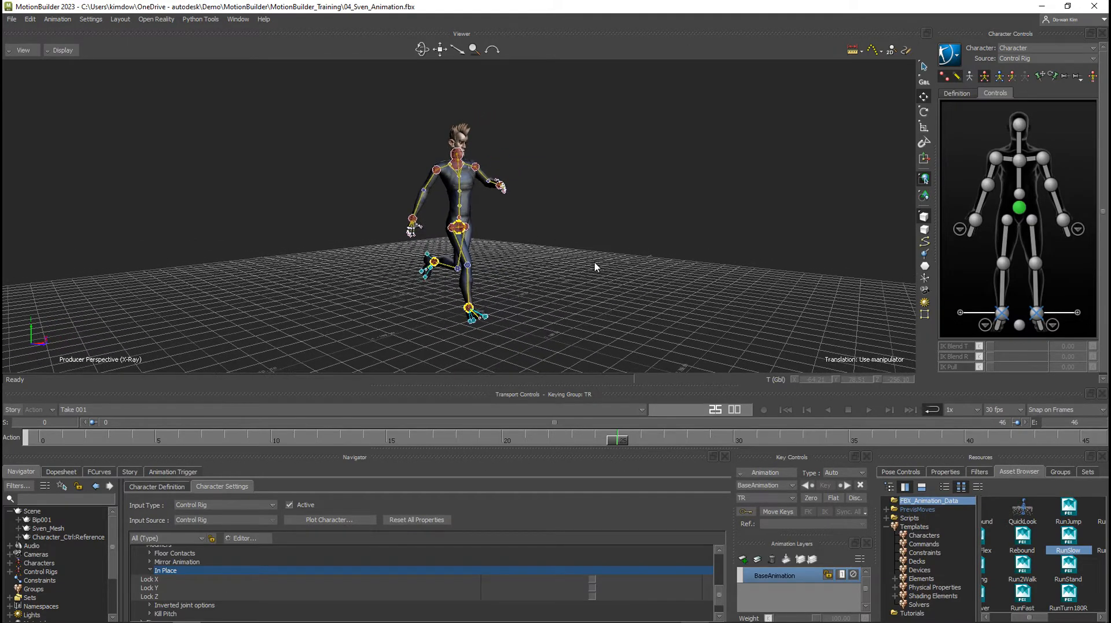
alt+right_drag(595, 261, 628, 261)
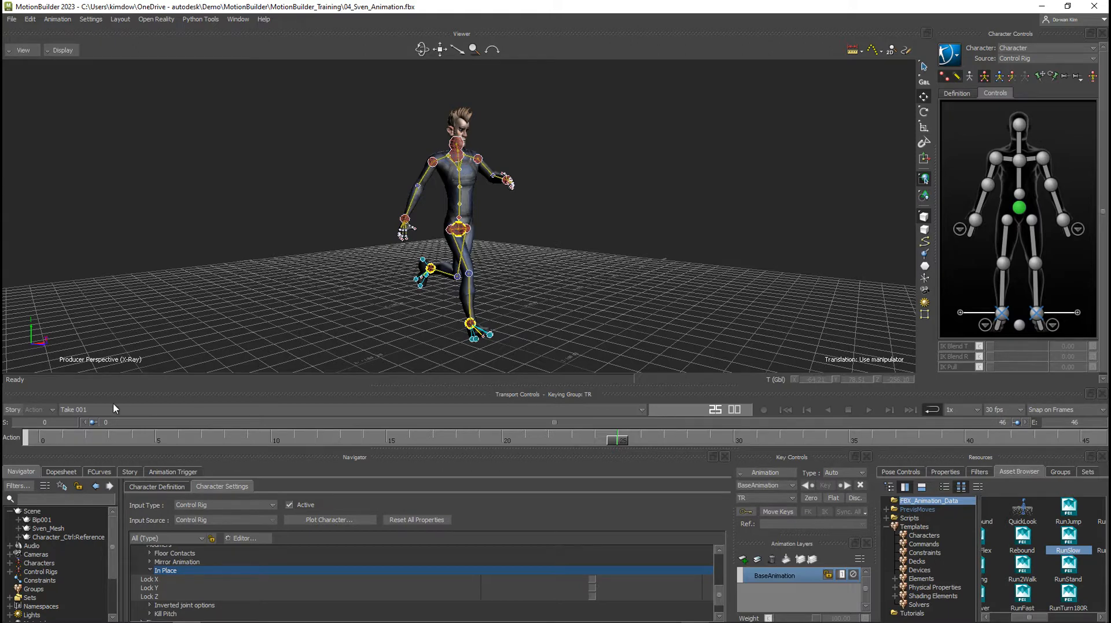
click(98, 472)
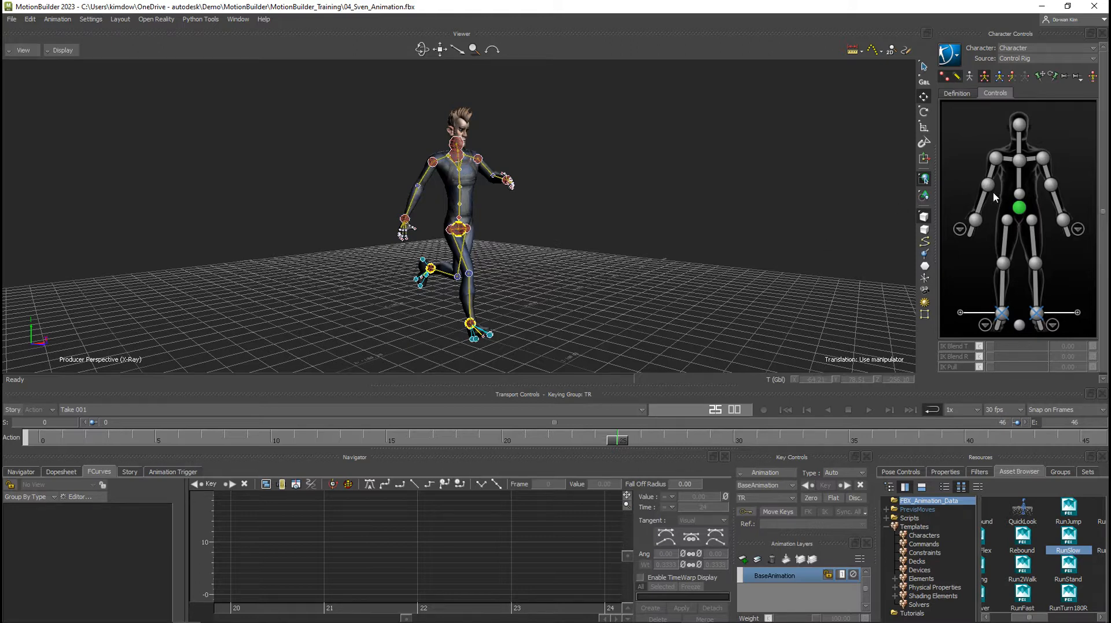
click(1019, 208)
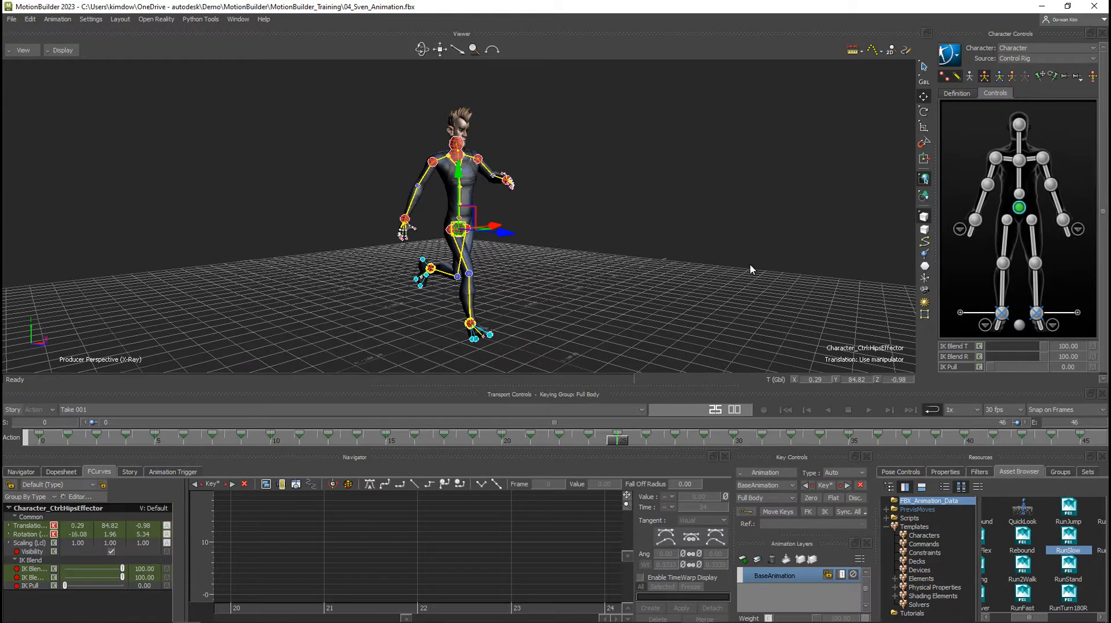
click(348, 487)
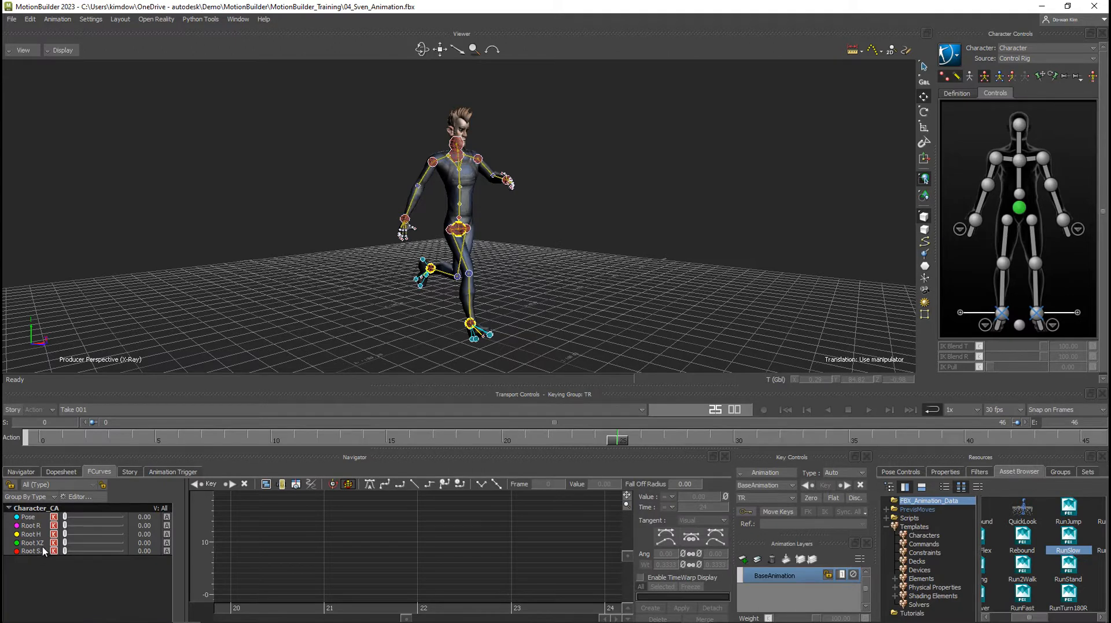
Frame the full Pose curve of Character_CA and examine the Root R, Root H, Root XZ and last Root curves.
click(30, 518)
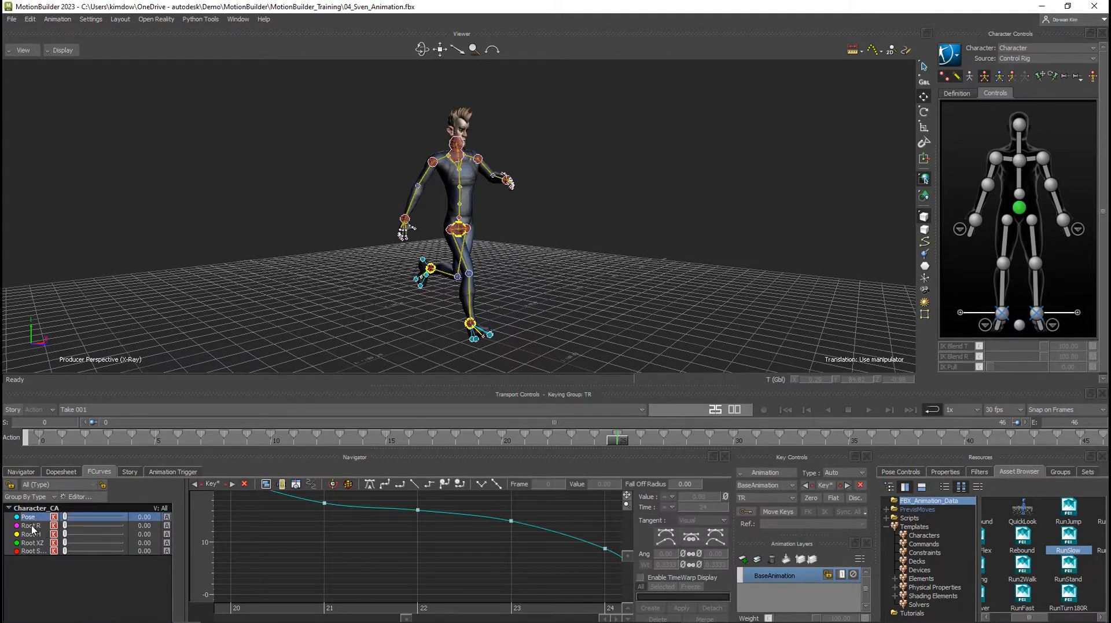
key(a)
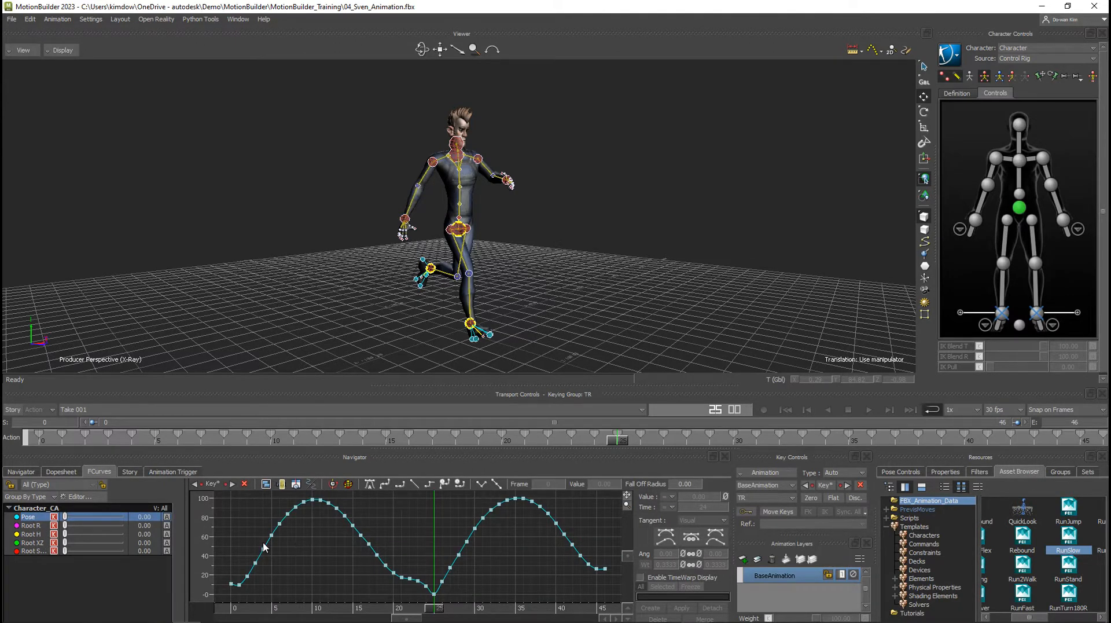
click(35, 526)
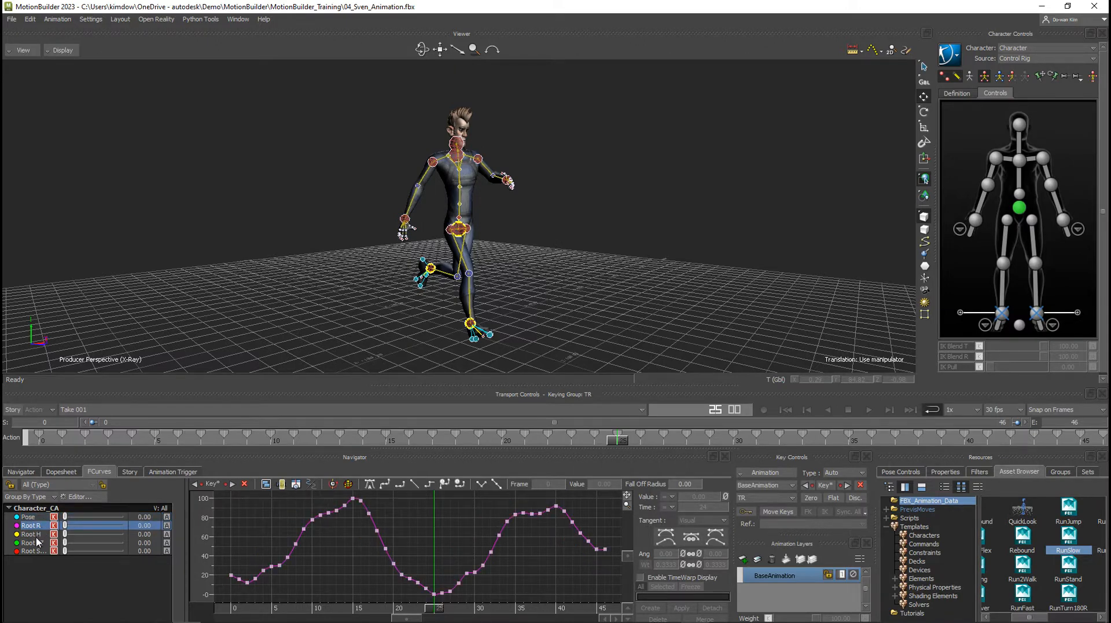
click(34, 535)
click(41, 526)
click(36, 534)
click(36, 544)
click(35, 552)
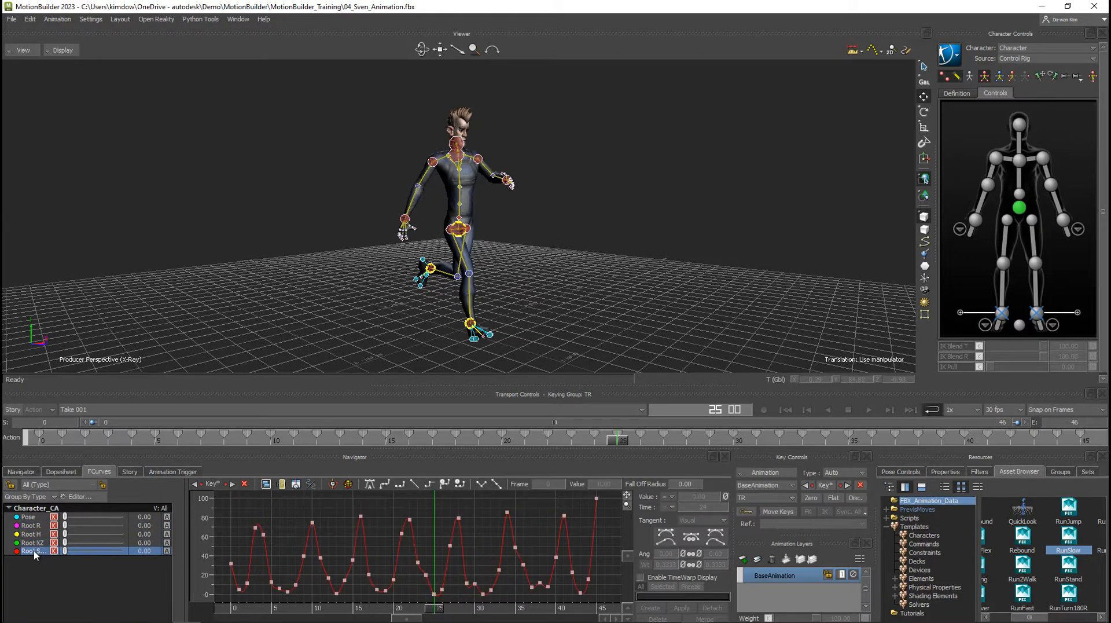
click(36, 518)
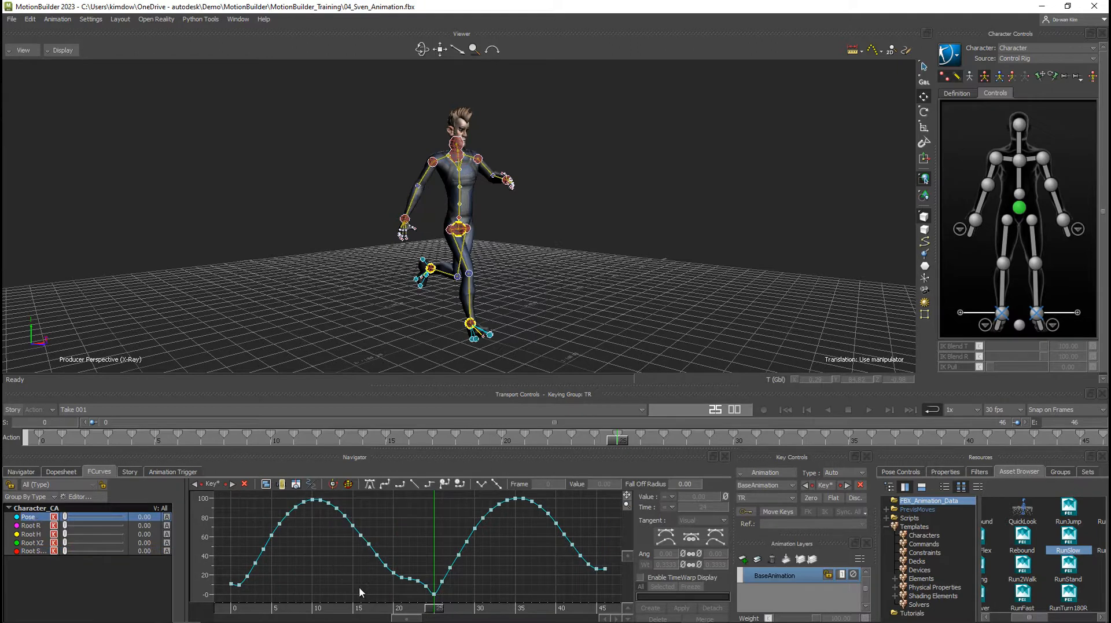
Compare the Pose and Root R cycle curves with frame 0 as the current frame, and return to frame 25.
drag(434, 609, 233, 612)
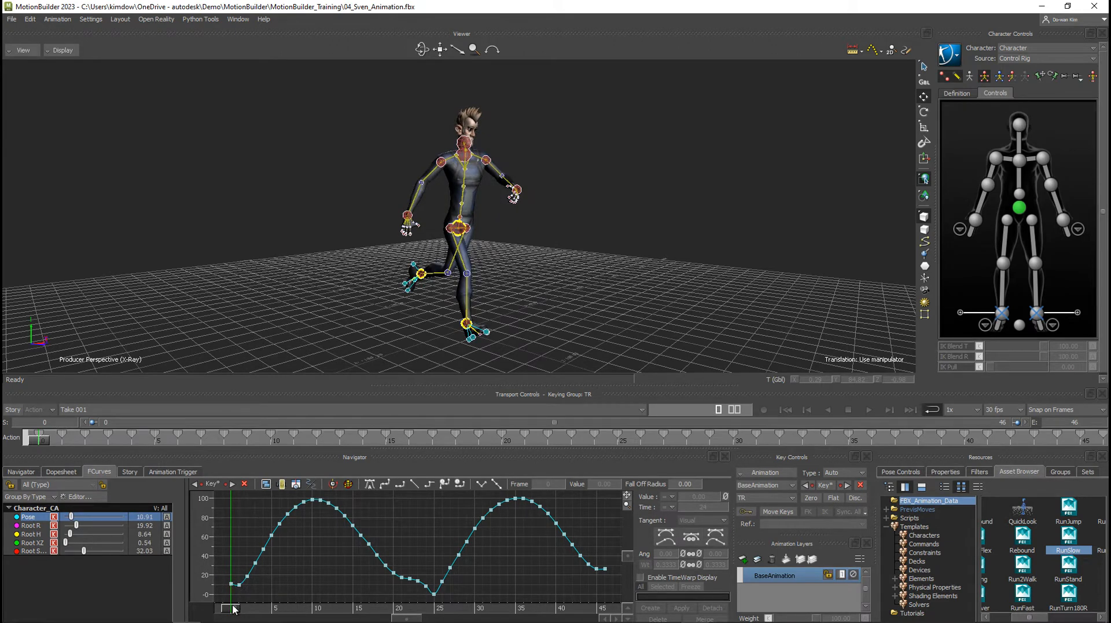
mouse_move(234, 609)
mouse_down()
mouse_move(301, 610)
mouse_move(234, 611)
mouse_up()
click(32, 526)
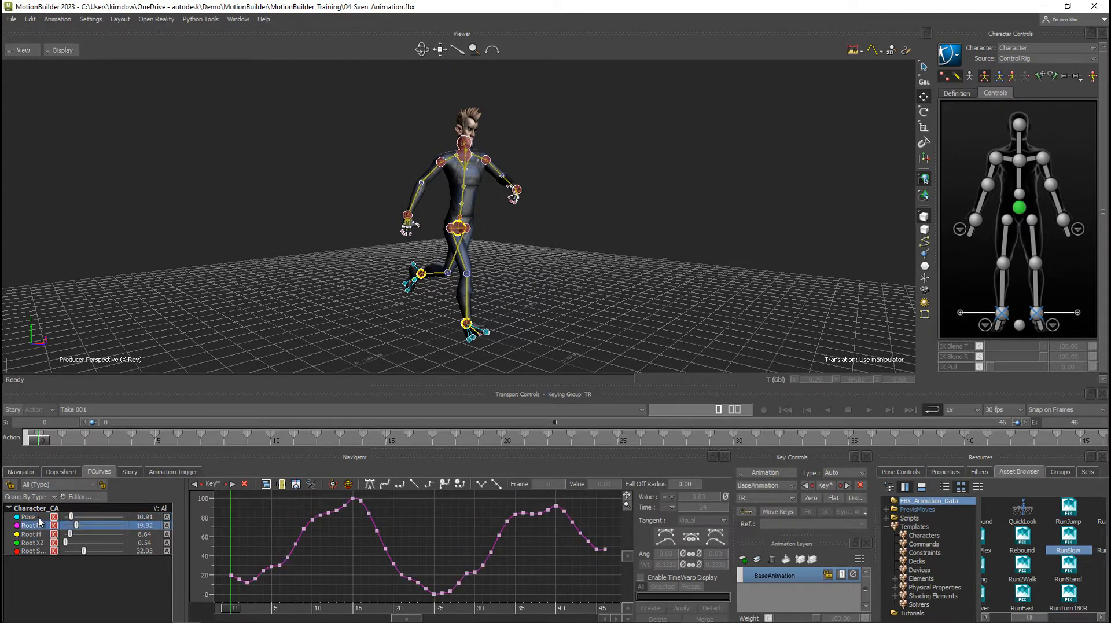
click(35, 518)
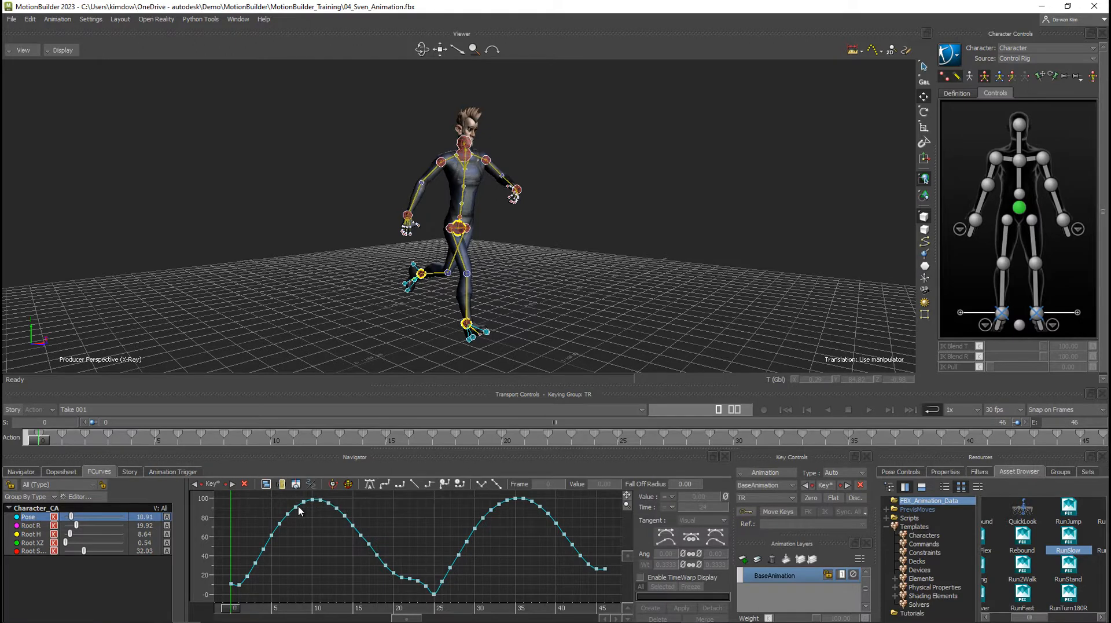
drag(234, 608, 435, 614)
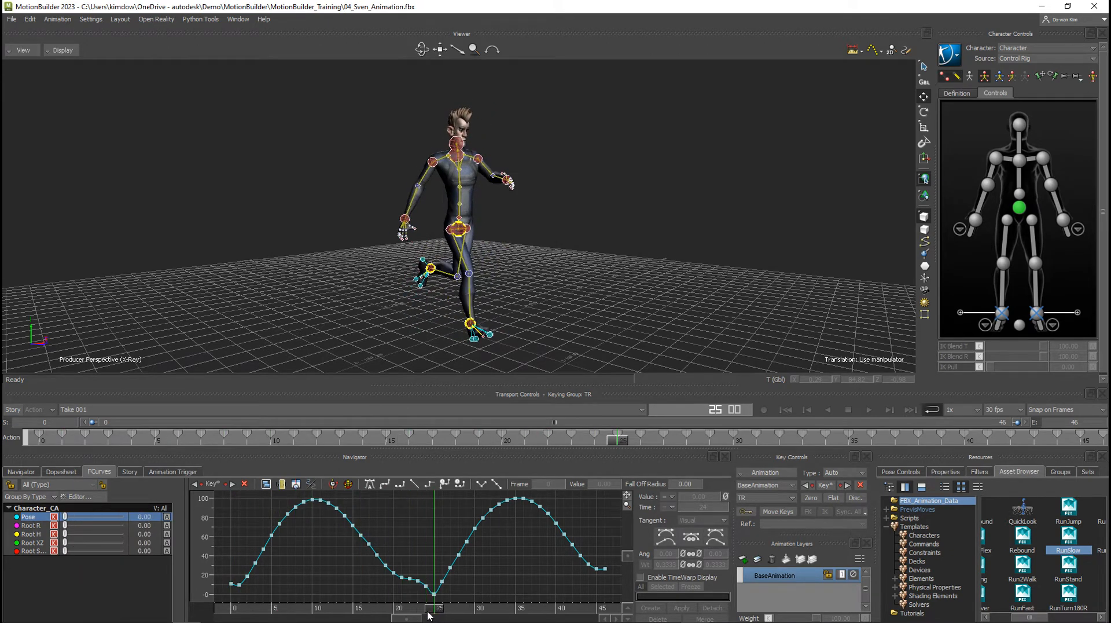
Review the Root R, Root H and Root XZ cycle curves at frame 25.
click(35, 526)
click(36, 534)
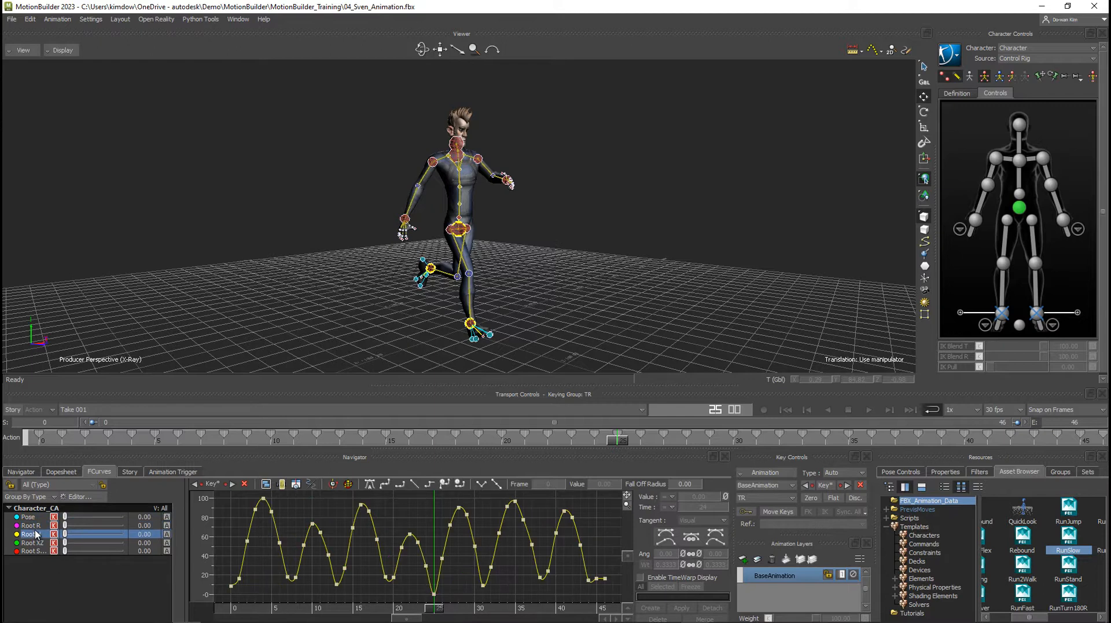
click(36, 542)
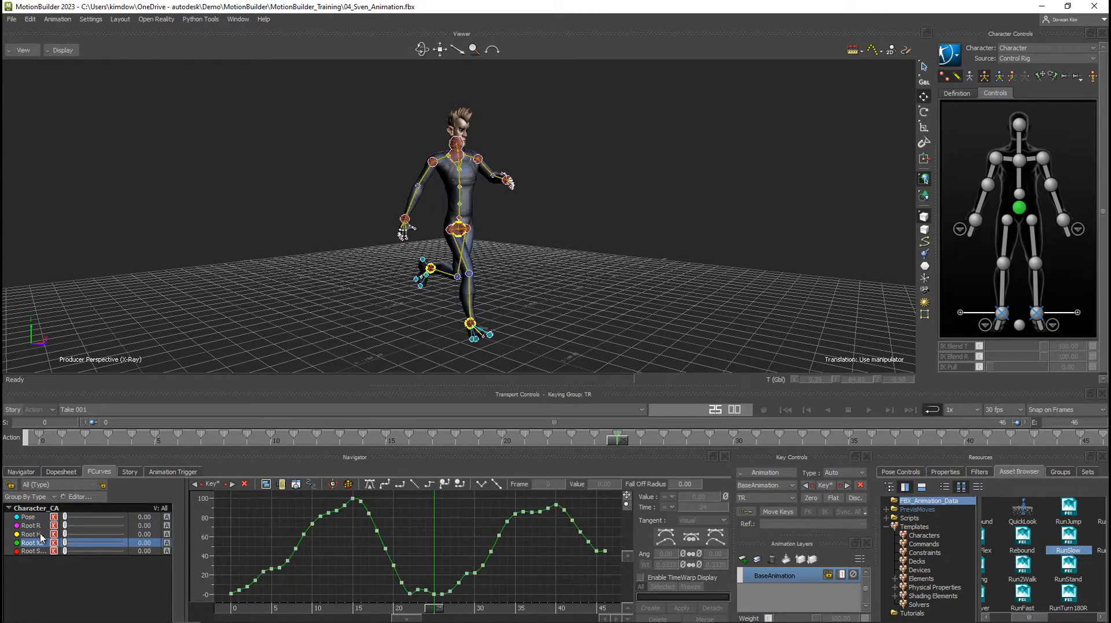
click(36, 533)
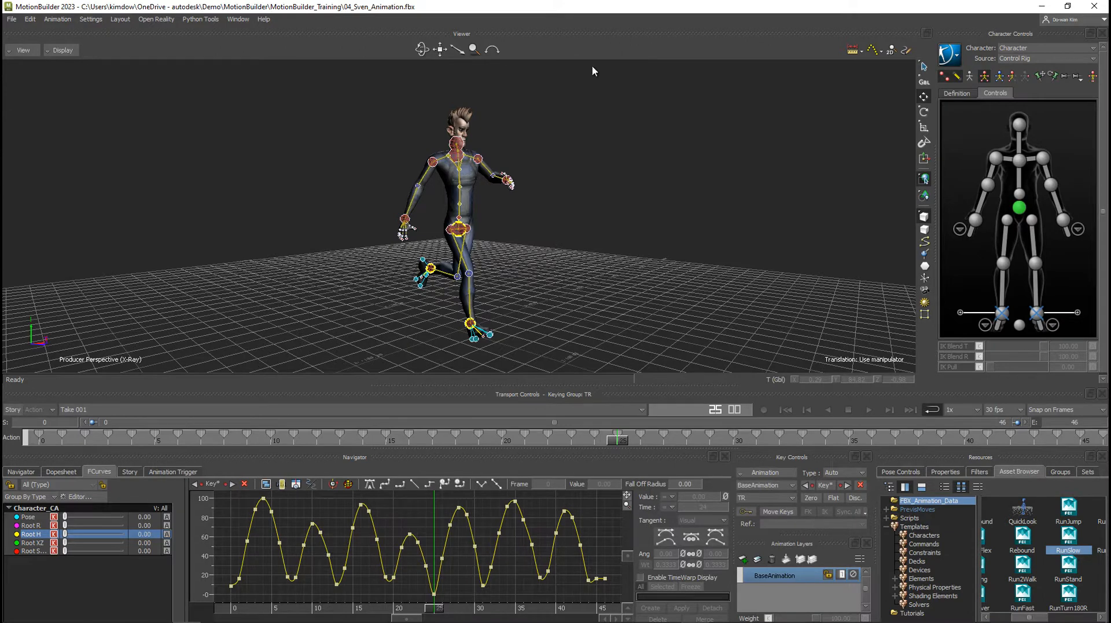
Deselect the cycle analysis and move the current time to frame 24.
click(701, 297)
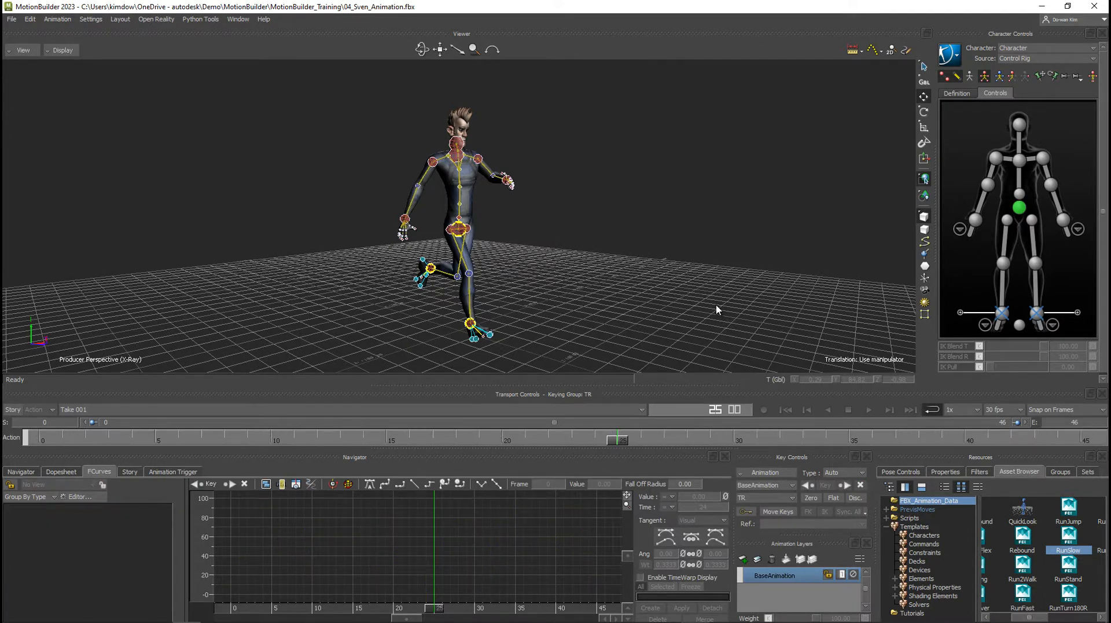
drag(617, 441, 596, 442)
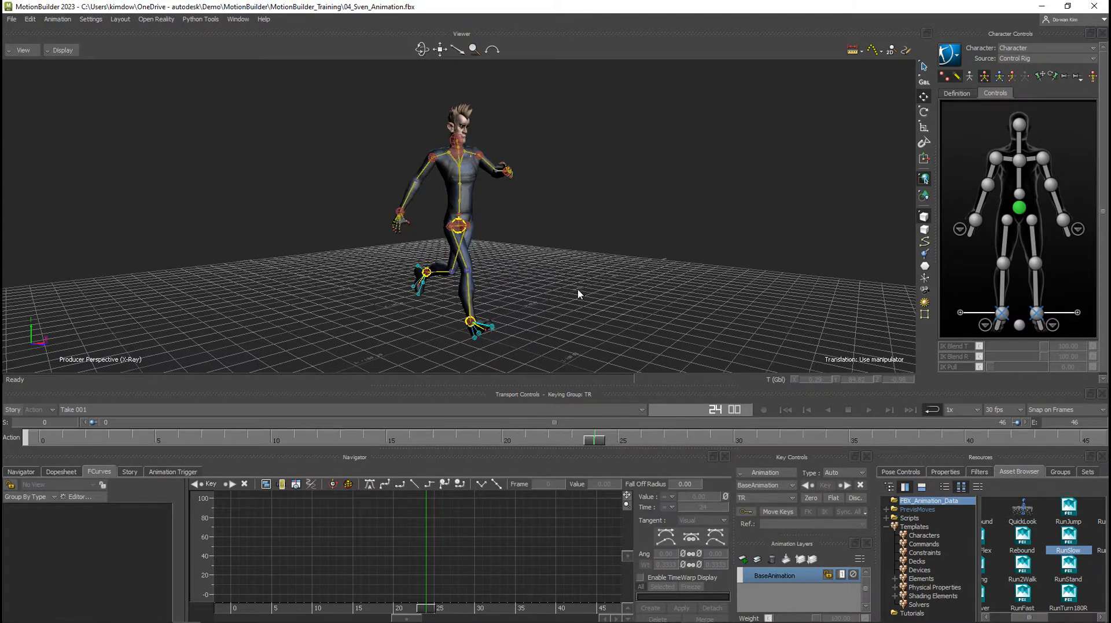
Select the left wrist effector on the control rig and add a new animation layer above BaseAnimation.
ctrl+shift+drag(578, 292, 452, 337)
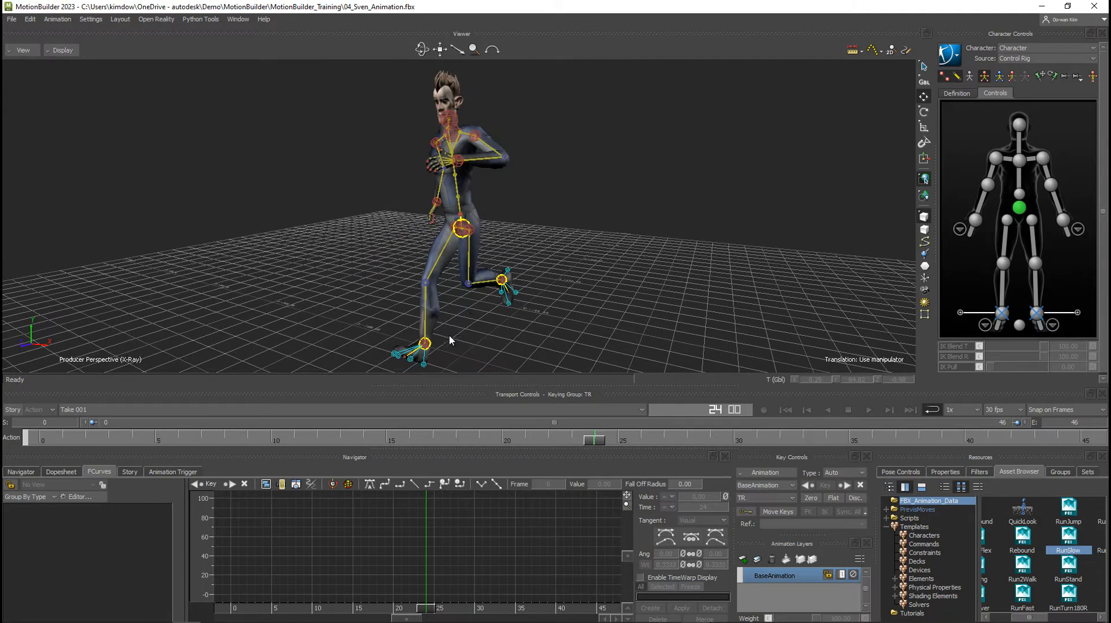
mouse_move(581, 435)
mouse_down()
mouse_move(63, 441)
mouse_move(596, 442)
mouse_up()
ctrl+shift+drag(530, 328, 581, 324)
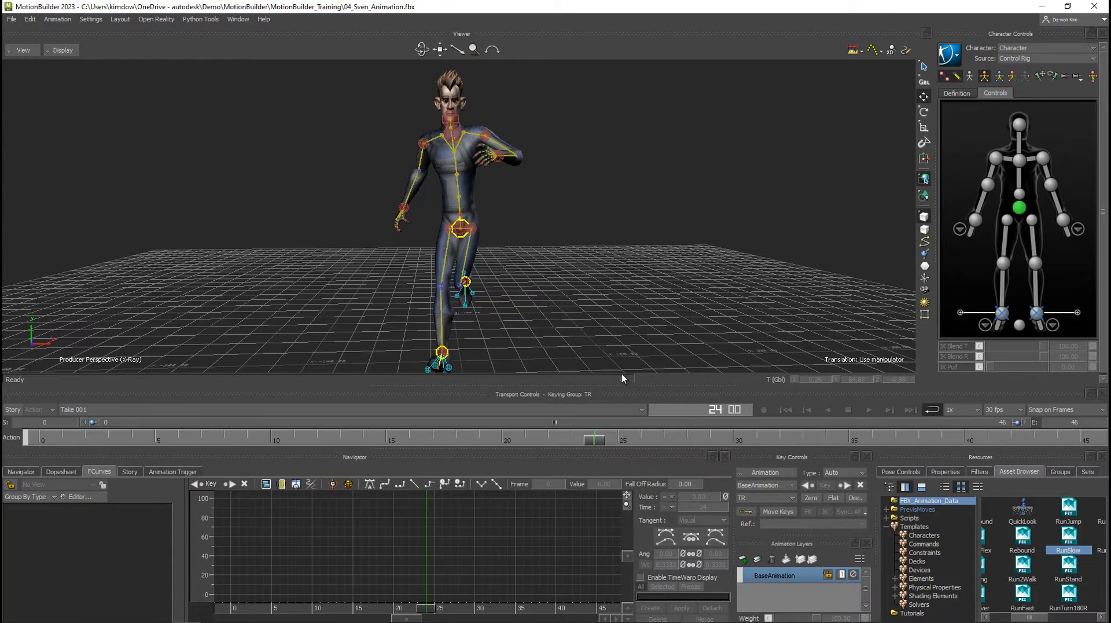
ctrl+shift+drag(496, 219, 567, 246)
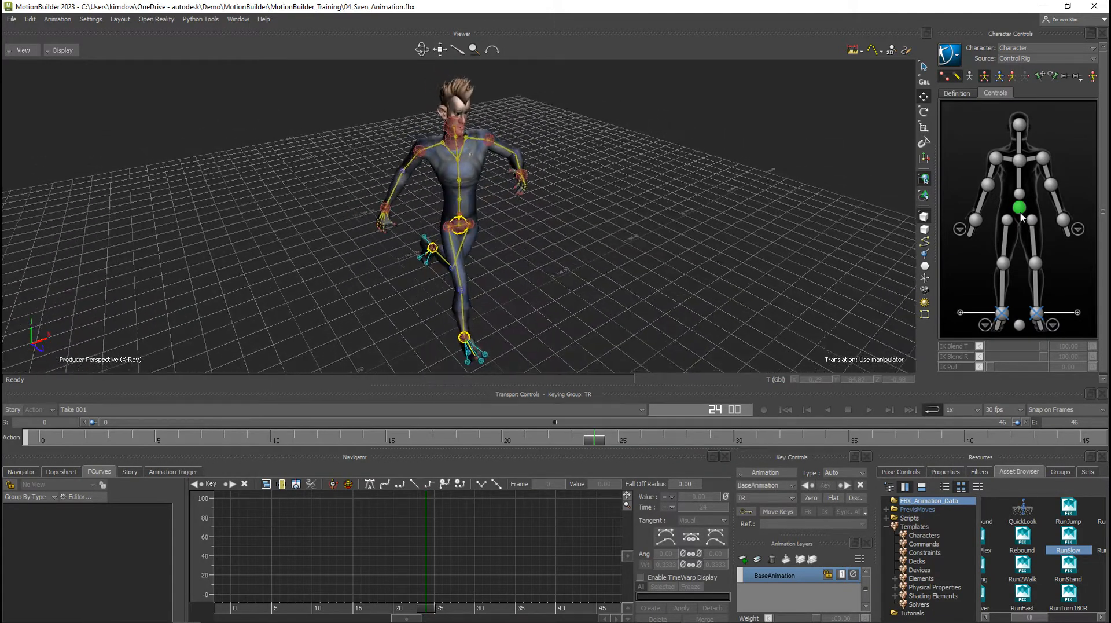
click(1065, 223)
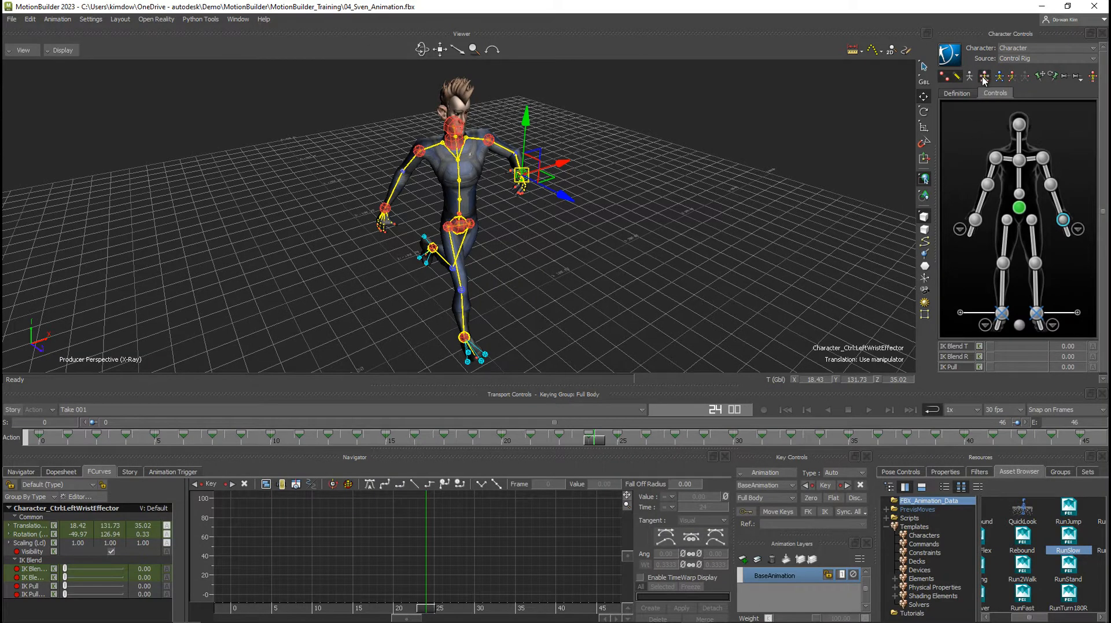
click(743, 559)
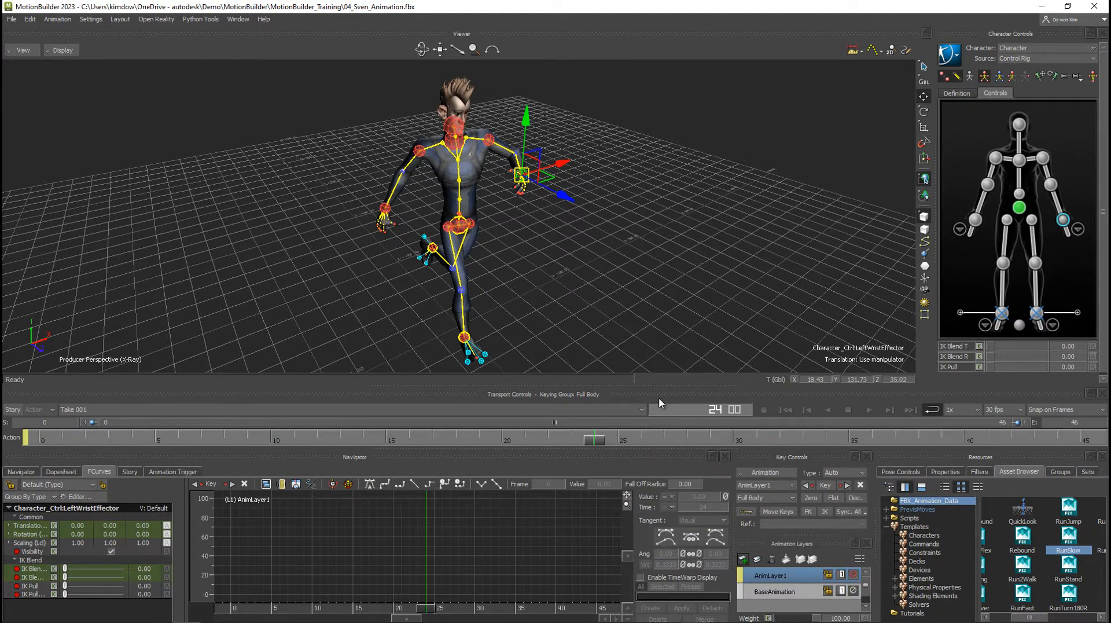
Lower the left wrist effector by about 18 units at frame 24 and key the full body on AnimLayer1.
alt+drag(556, 280, 385, 172)
drag(401, 103, 398, 137)
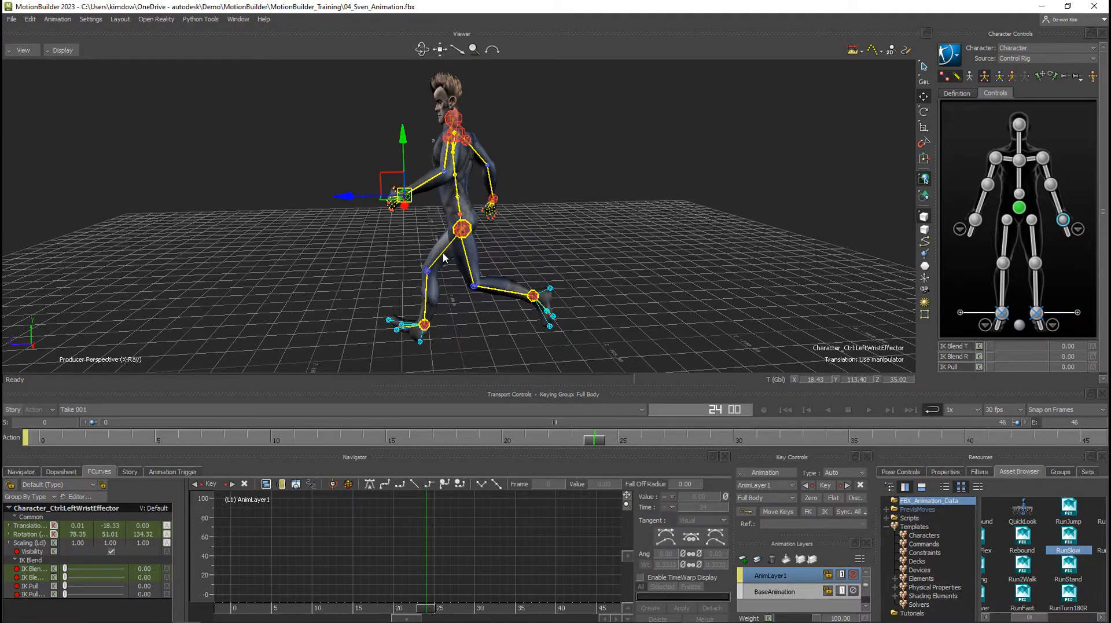
alt+drag(443, 253, 587, 255)
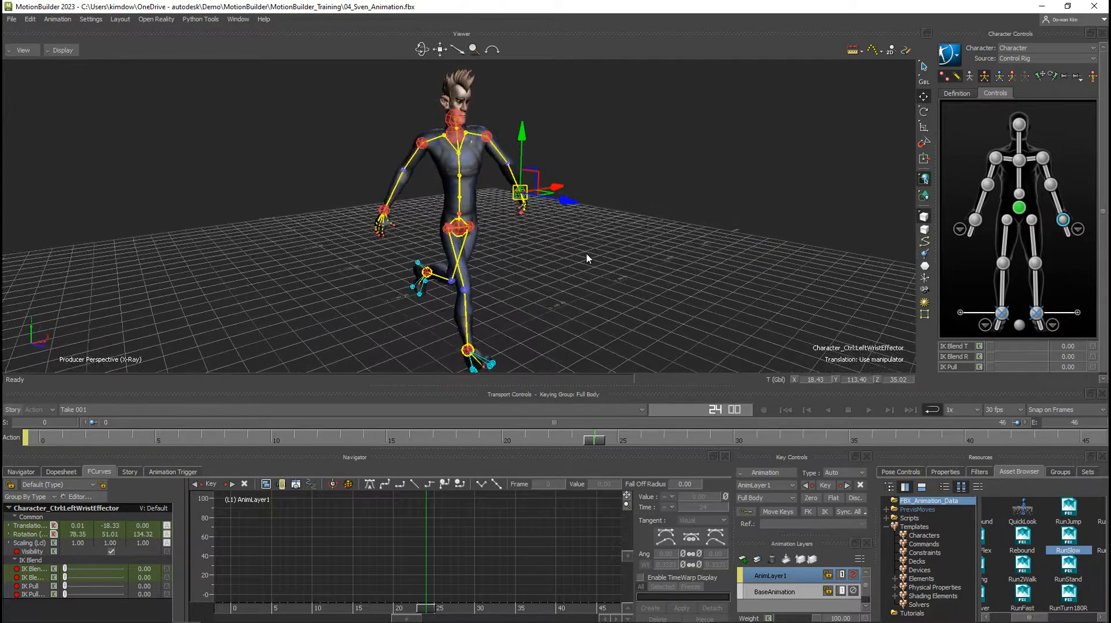
click(826, 485)
Raise the right wrist effector by about 2.5 units at frame 24 and key the full-body pose on AnimLayer1.
alt+drag(398, 259, 392, 227)
click(425, 232)
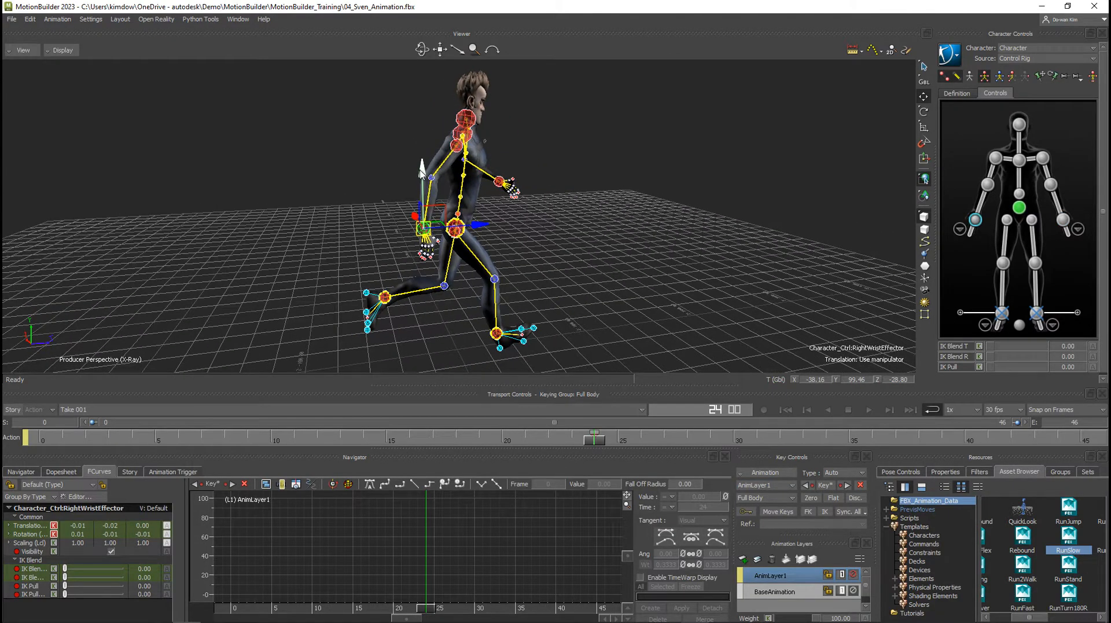
alt+drag(432, 199, 556, 285)
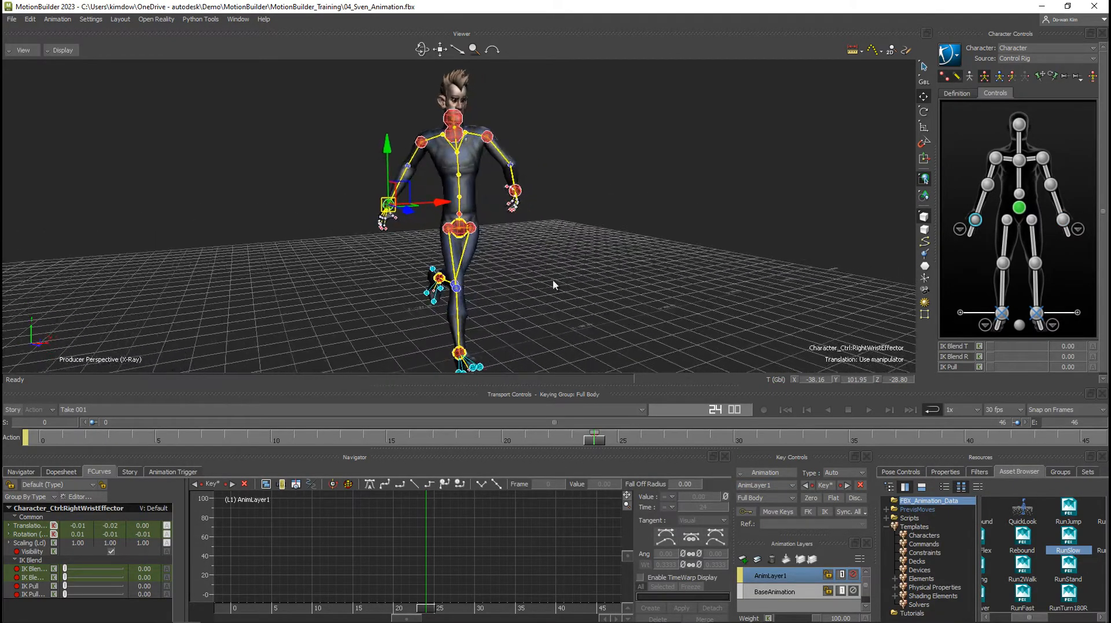
key(k)
drag(404, 195, 316, 252)
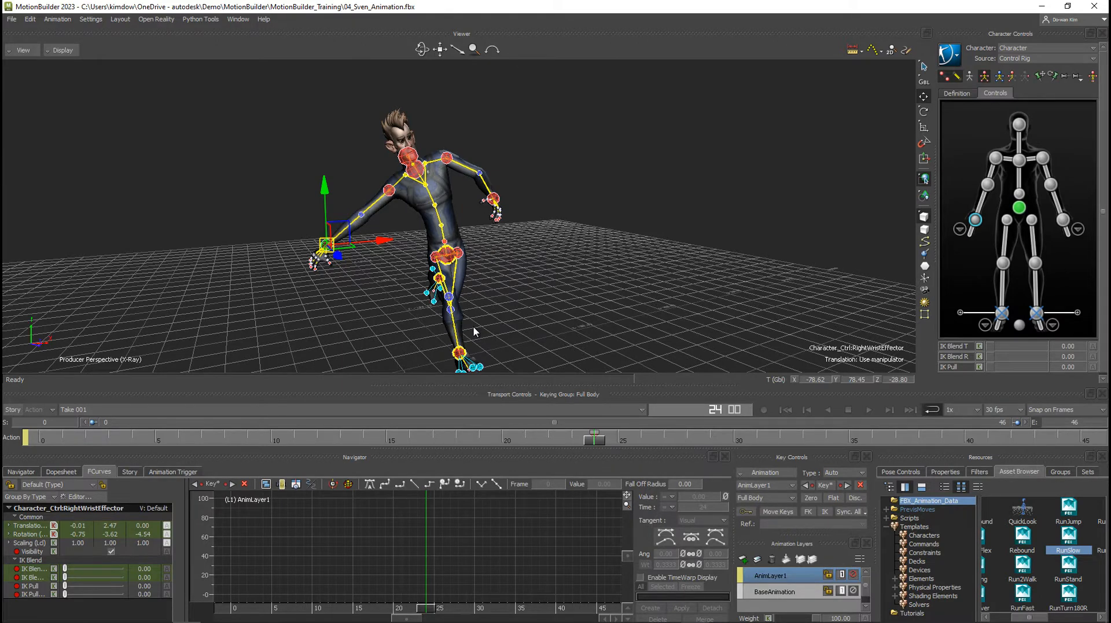
key(ctrl+z)
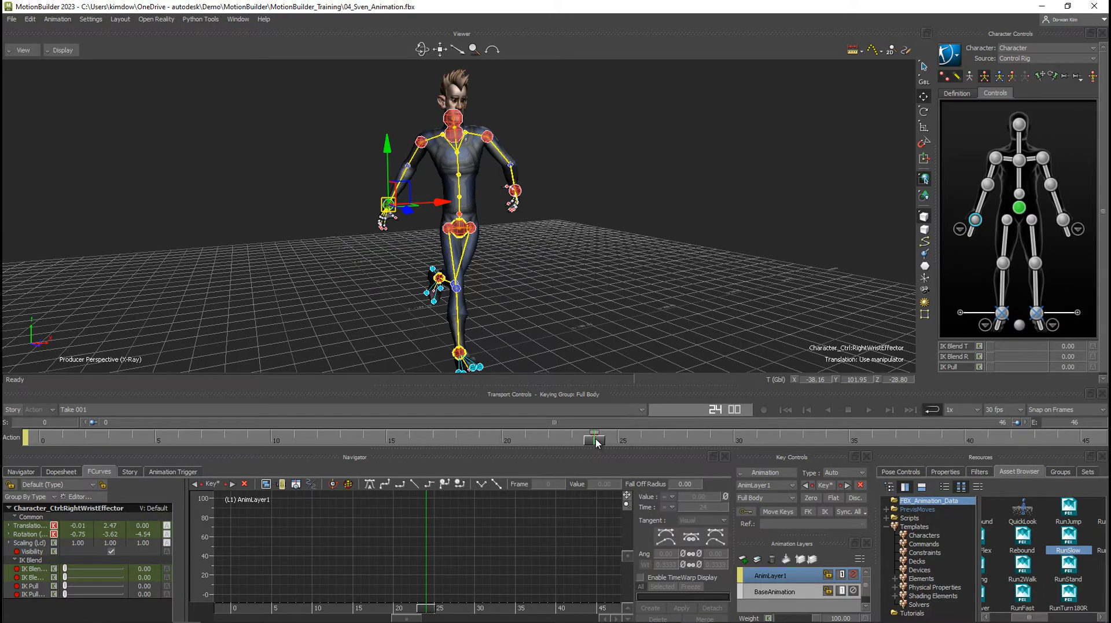
Set a full-body zero key on AnimLayer1 at frame 20.
drag(596, 443, 168, 403)
alt+drag(545, 231, 409, 237)
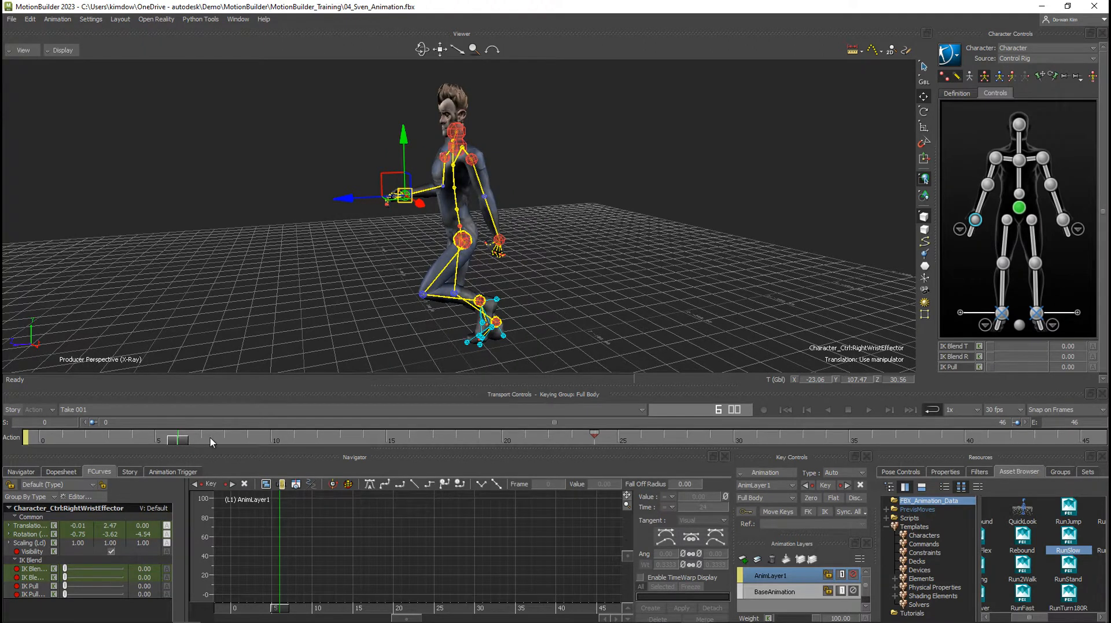
drag(210, 438, 507, 440)
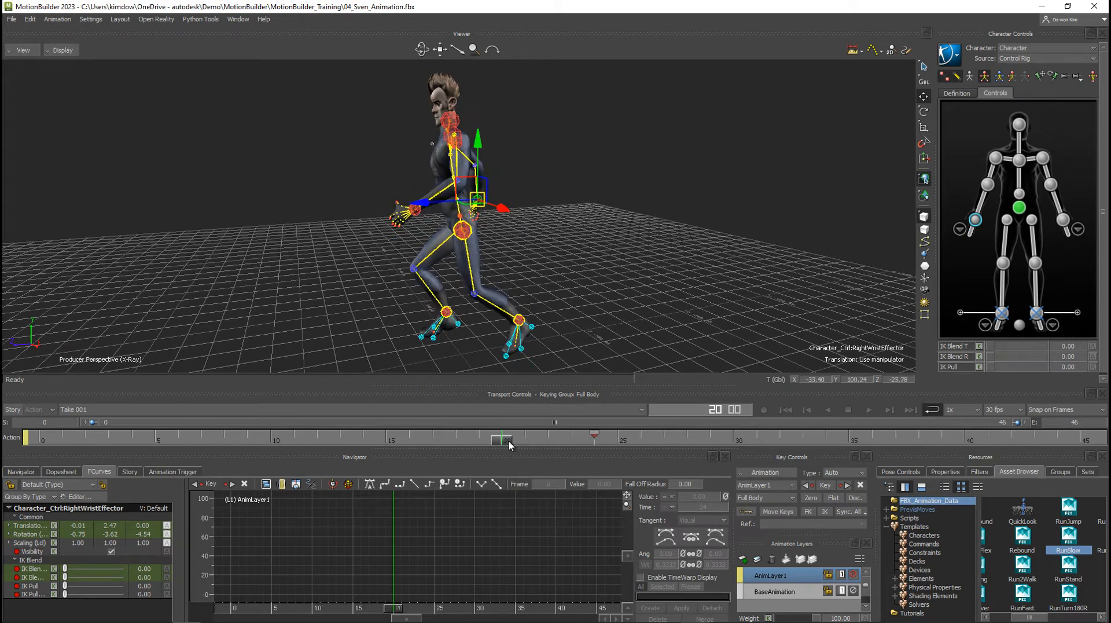
alt+drag(466, 345, 573, 347)
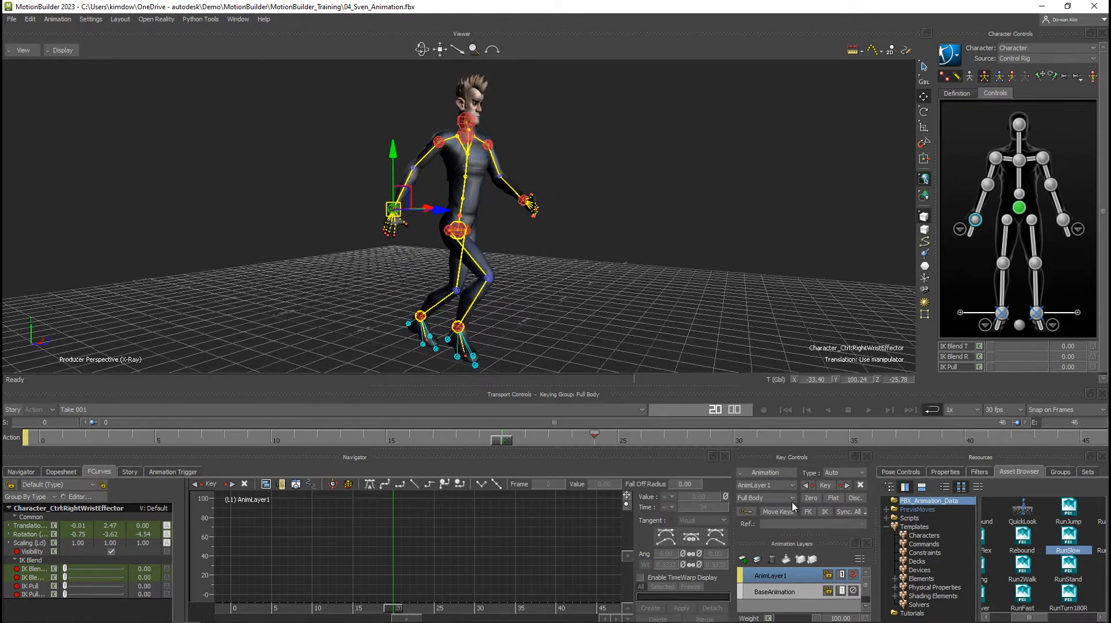
click(810, 499)
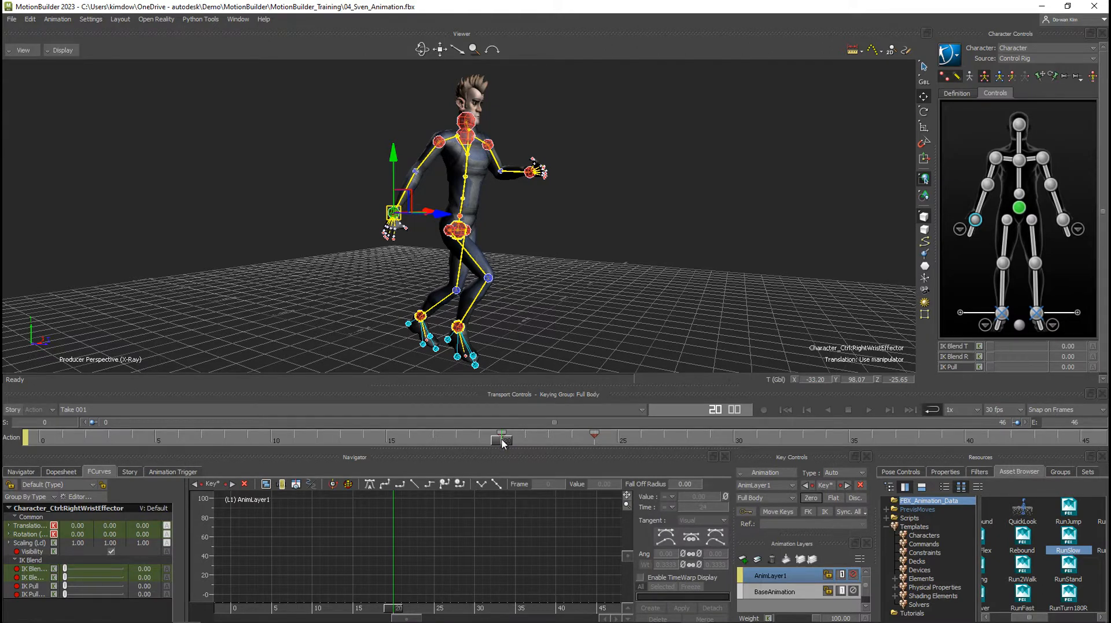
Preview the blended motion, move the zero key from frame 20 to frame 18, and return to frame 24.
drag(503, 443, 141, 446)
drag(130, 440, 495, 444)
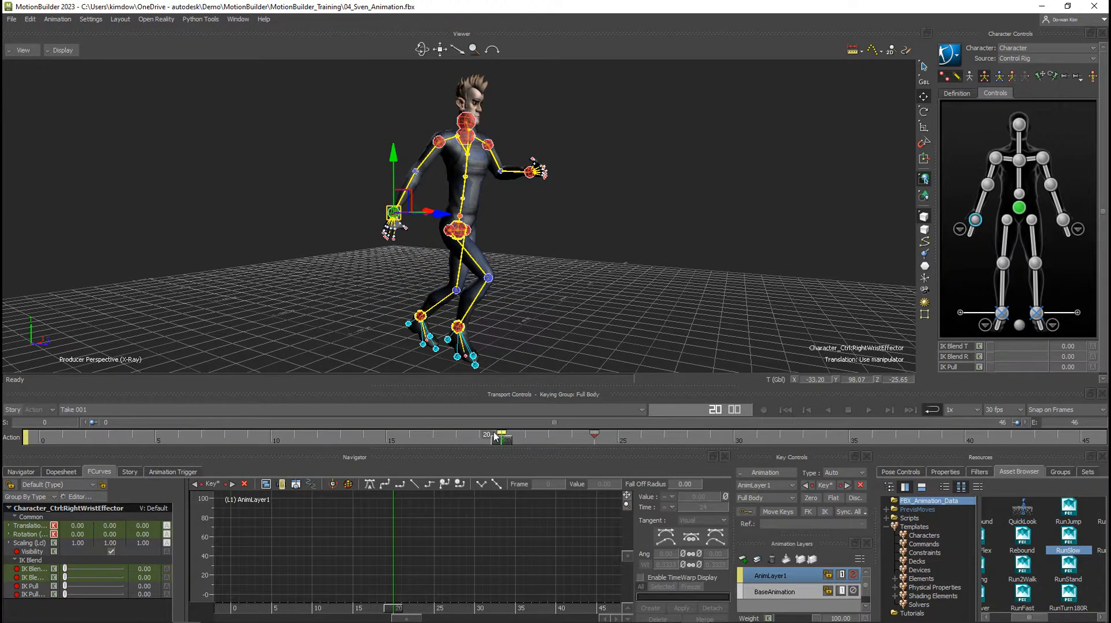
mouse_move(498, 434)
mouse_down()
mouse_move(461, 433)
mouse_move(557, 435)
mouse_move(547, 434)
mouse_up()
drag(472, 444, 595, 442)
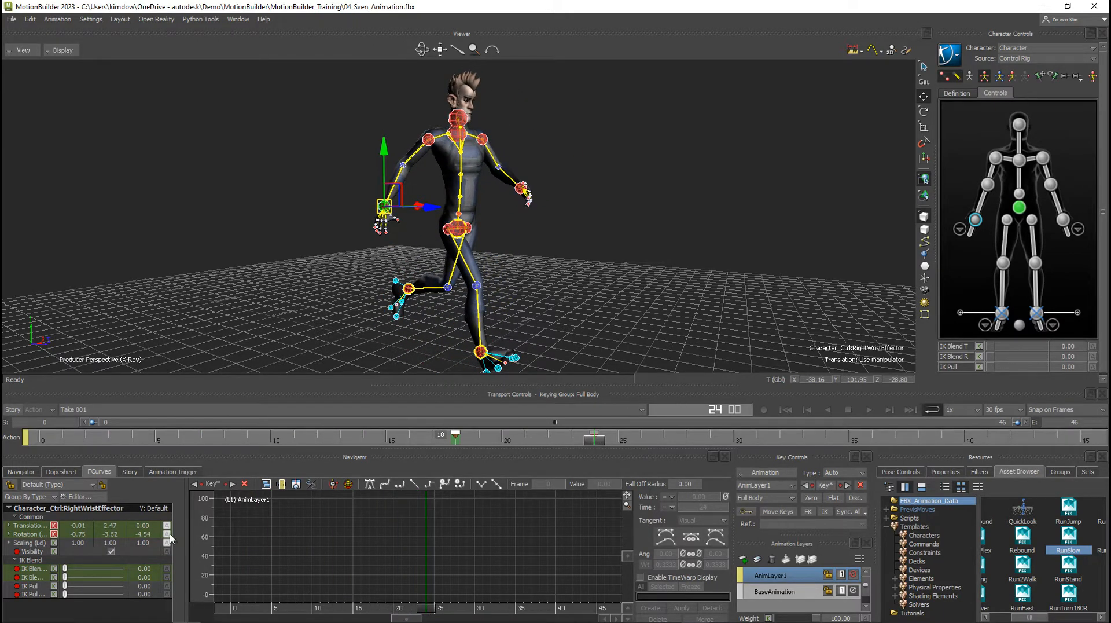
Display the right wrist's X translation curve on AnimLayer1, frame it, and examine its last key.
click(9, 525)
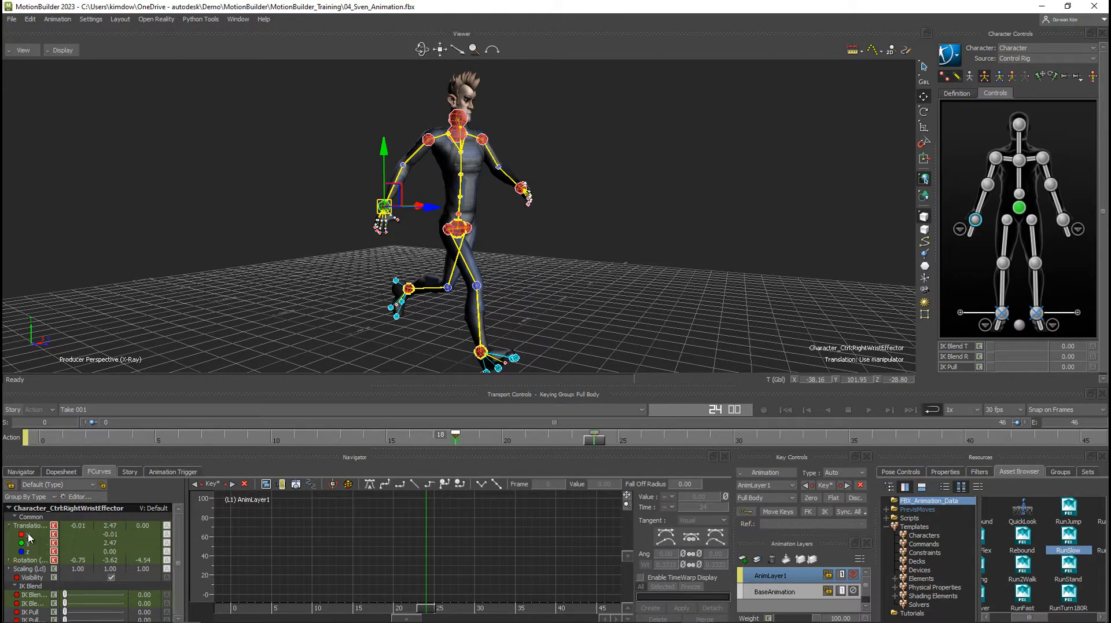
click(41, 534)
key(a)
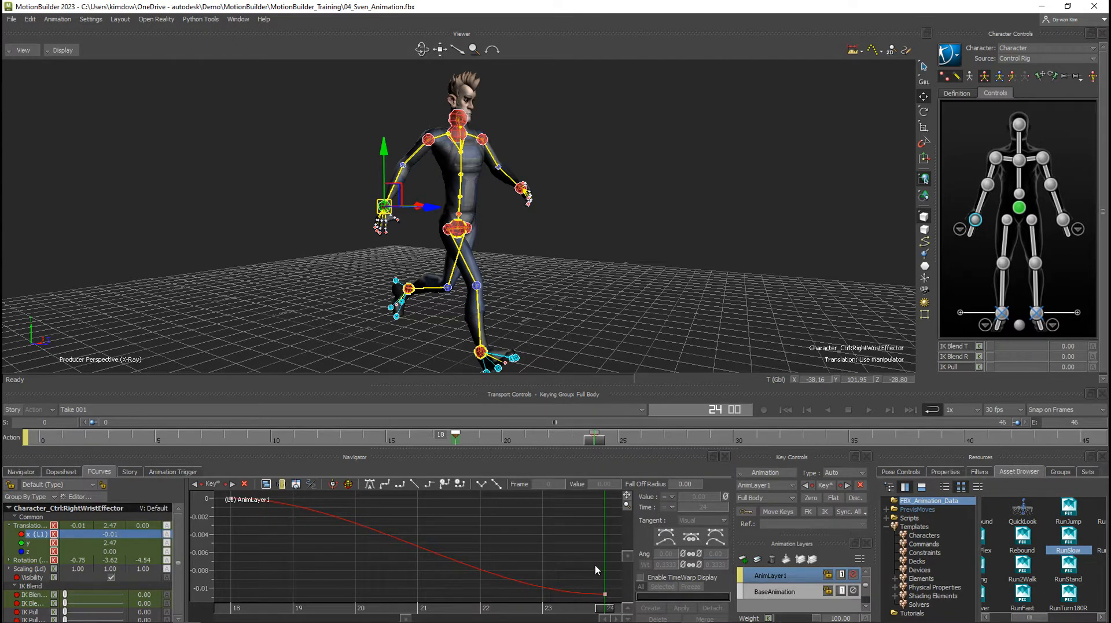
click(604, 594)
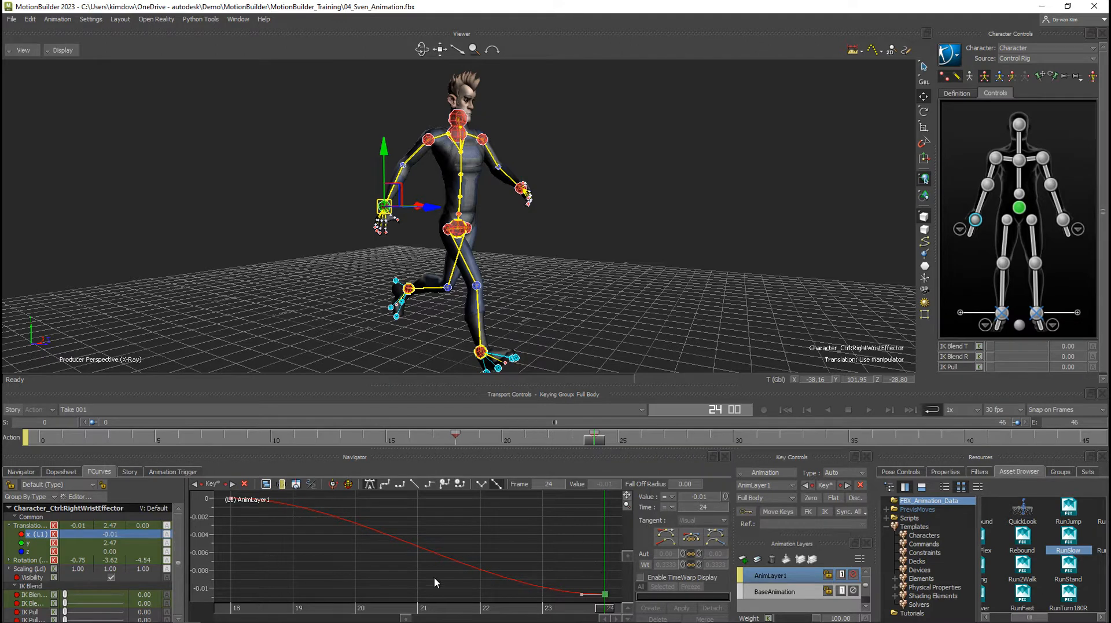
click(495, 526)
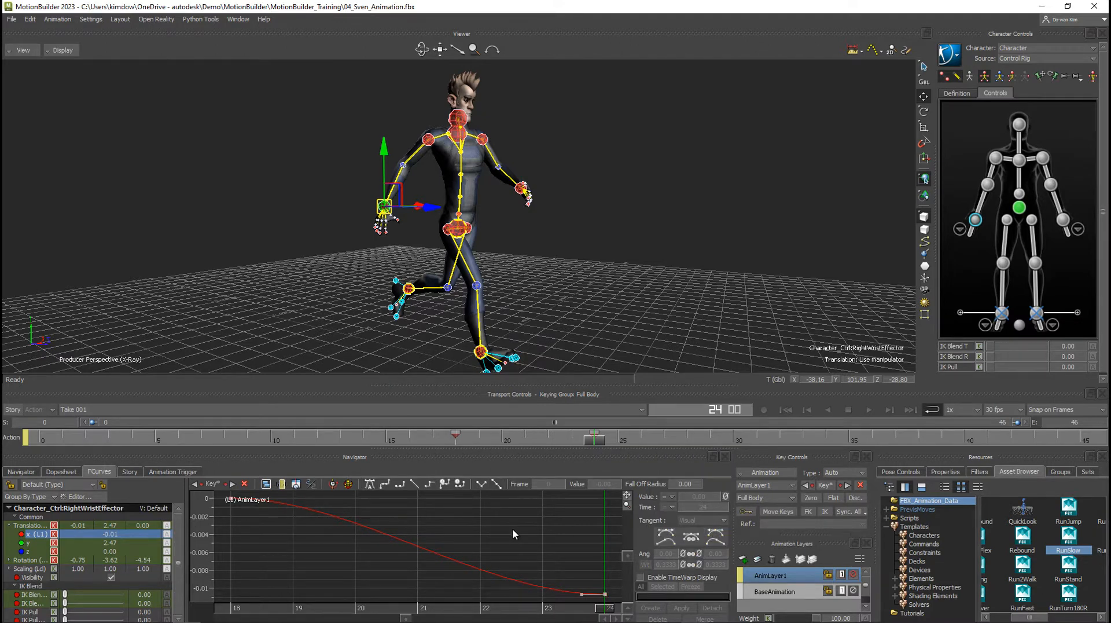
Merge AnimLayer1 with BaseAnimation for all layers, all properties and the whole scene, deleting the merged layers.
ctrl+click(775, 592)
click(786, 561)
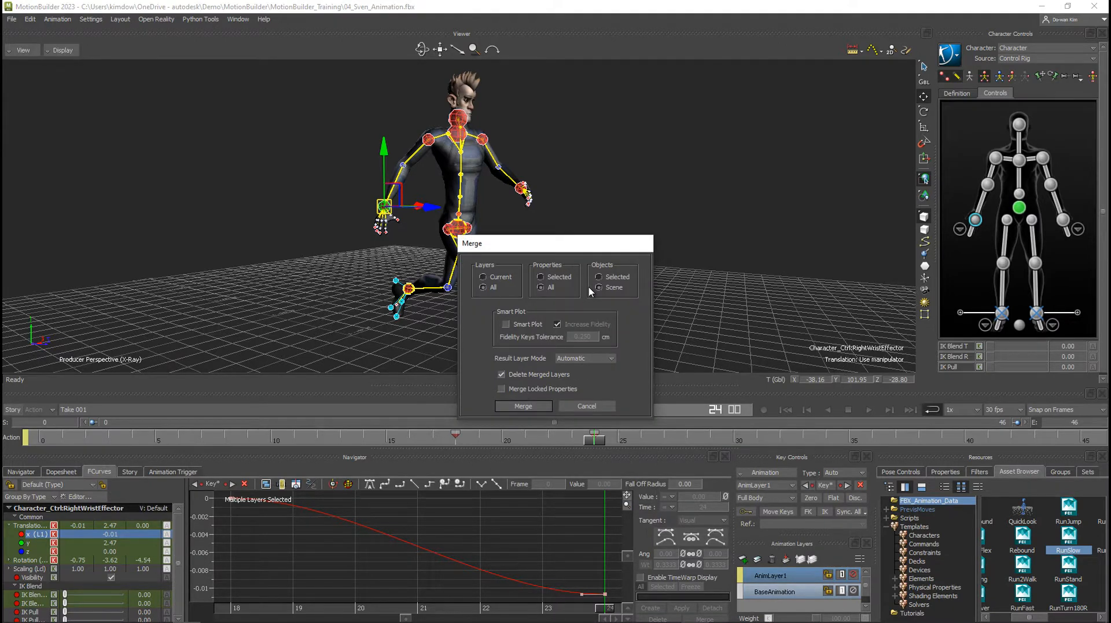
click(519, 407)
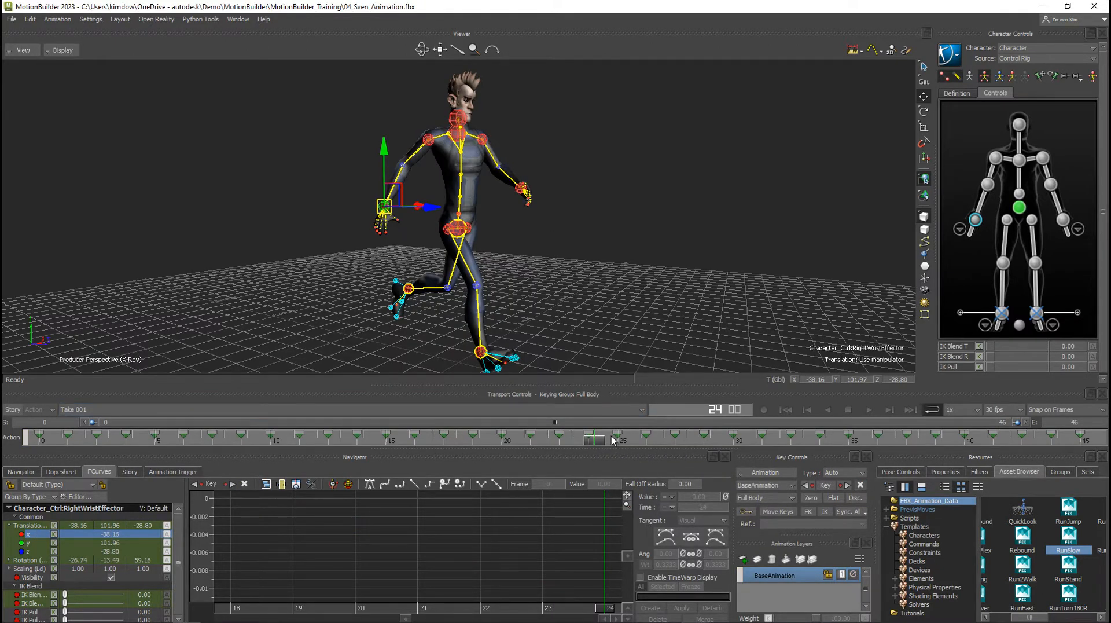
Deselect the wrist effector and add a local start mark to the timeline at frame 0.
mouse_move(600, 441)
mouse_down()
mouse_move(270, 440)
mouse_move(222, 429)
mouse_move(602, 445)
mouse_up()
click(613, 325)
drag(592, 442, 33, 441)
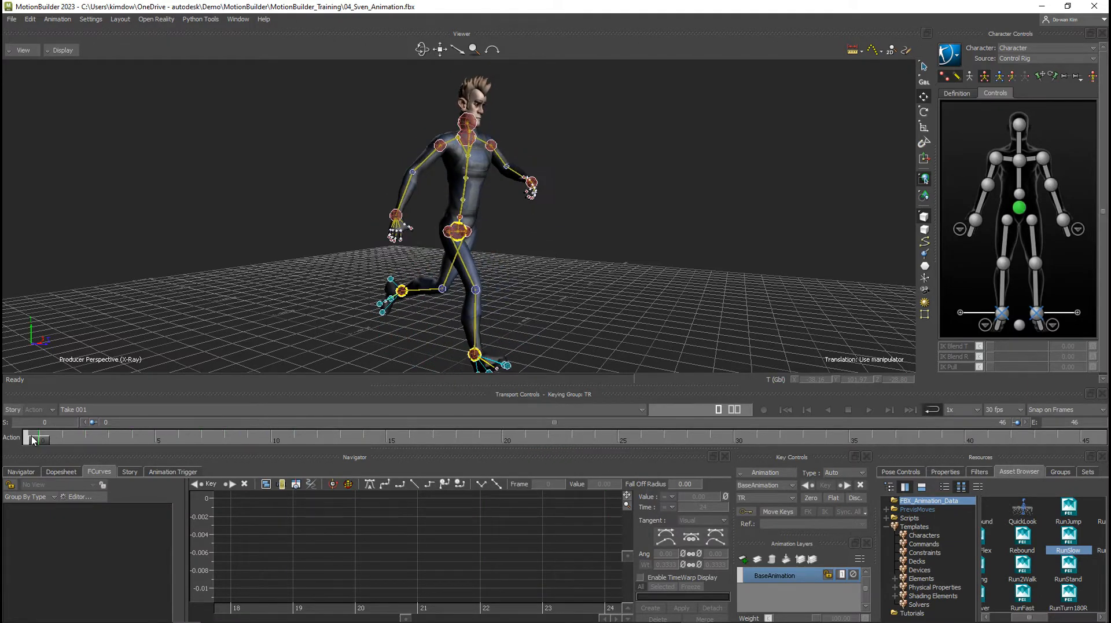
right_click(42, 444)
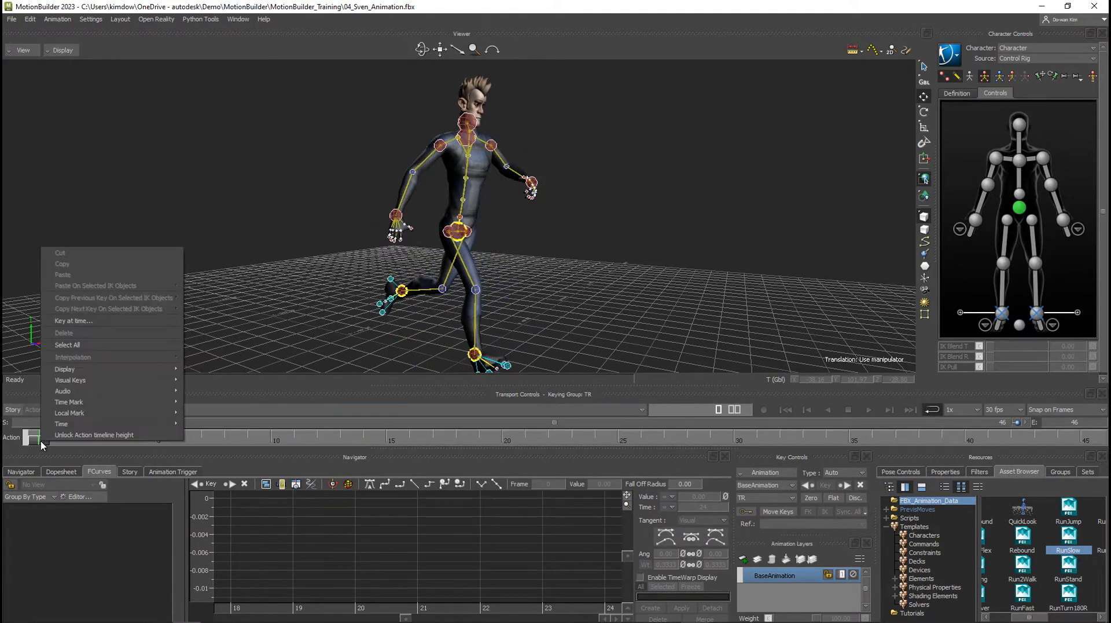
mouse_move(98, 417)
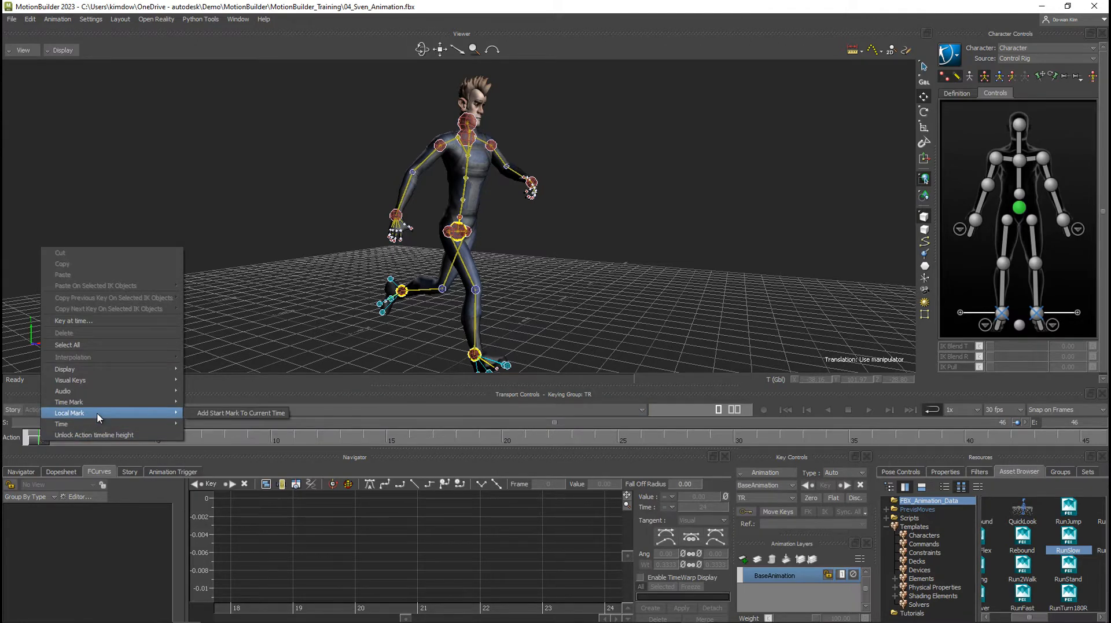
click(250, 416)
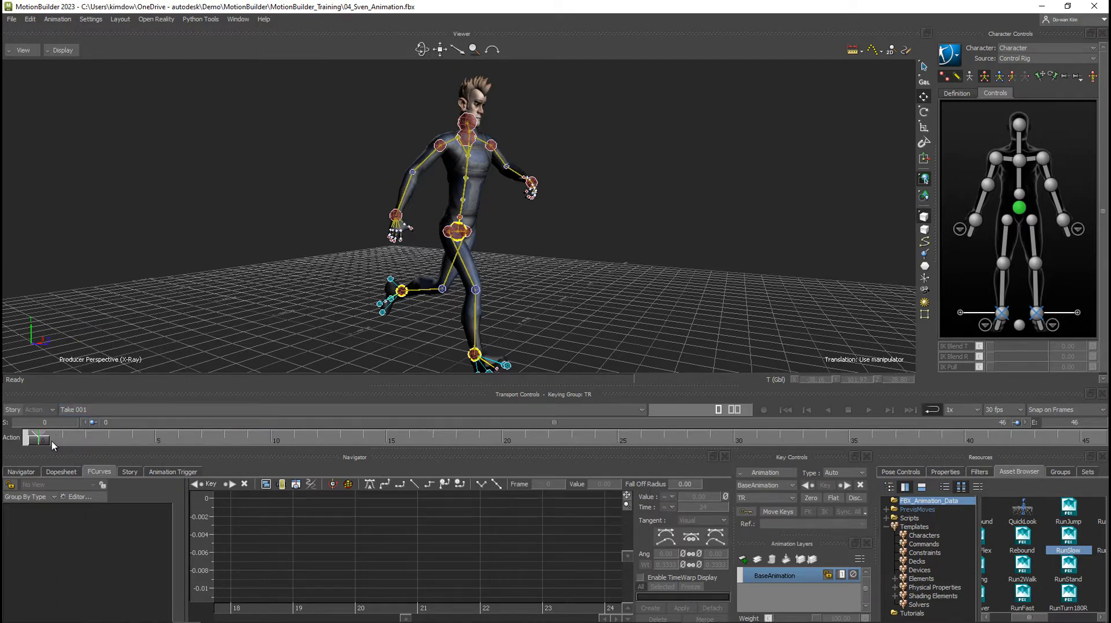
Add a local end mark at frame 24 for the start mark at frame 0, and activate the marked range.
drag(49, 444, 594, 457)
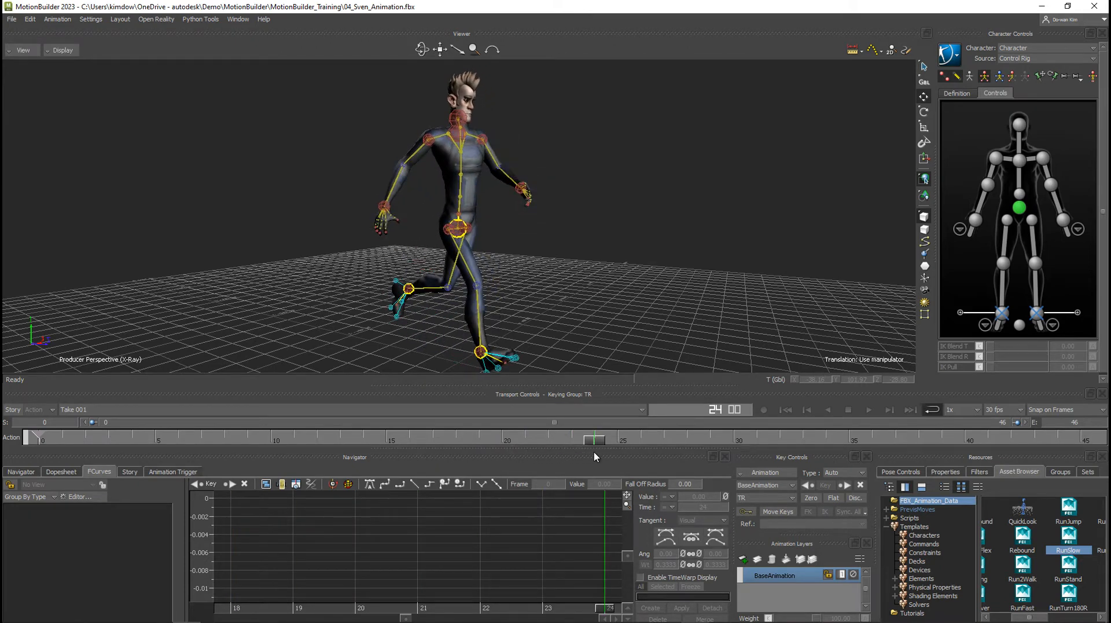
right_click(600, 443)
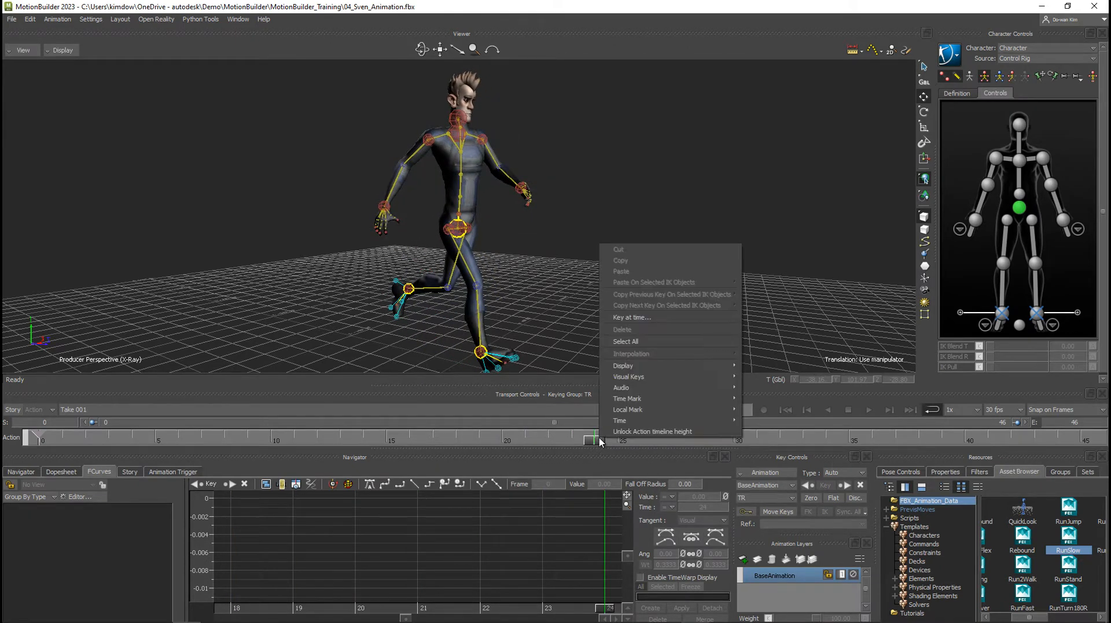
mouse_move(629, 408)
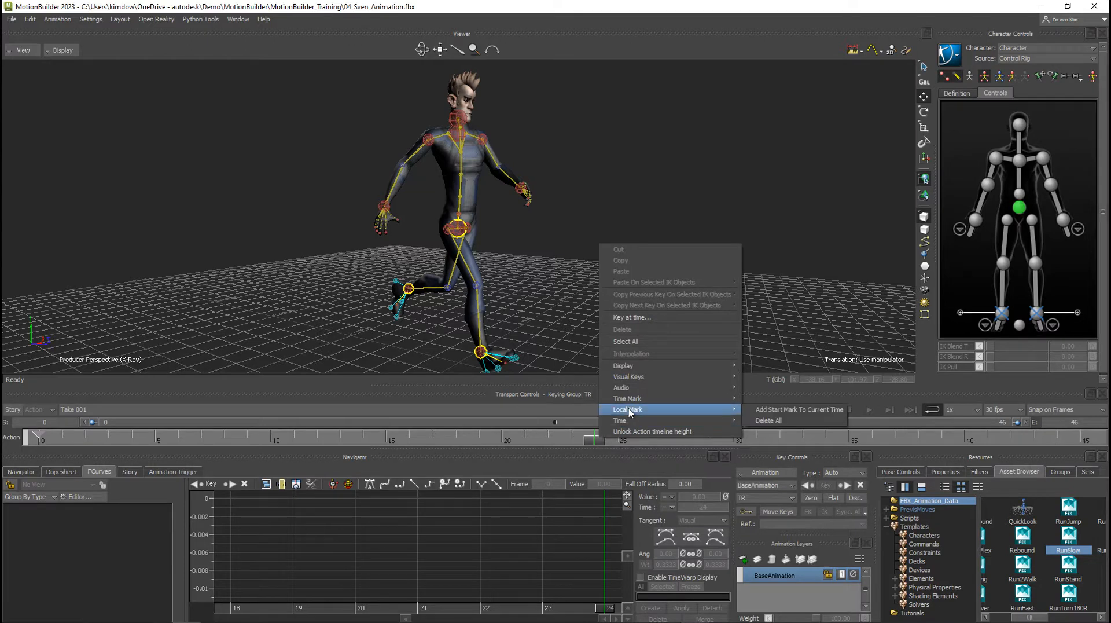
click(770, 411)
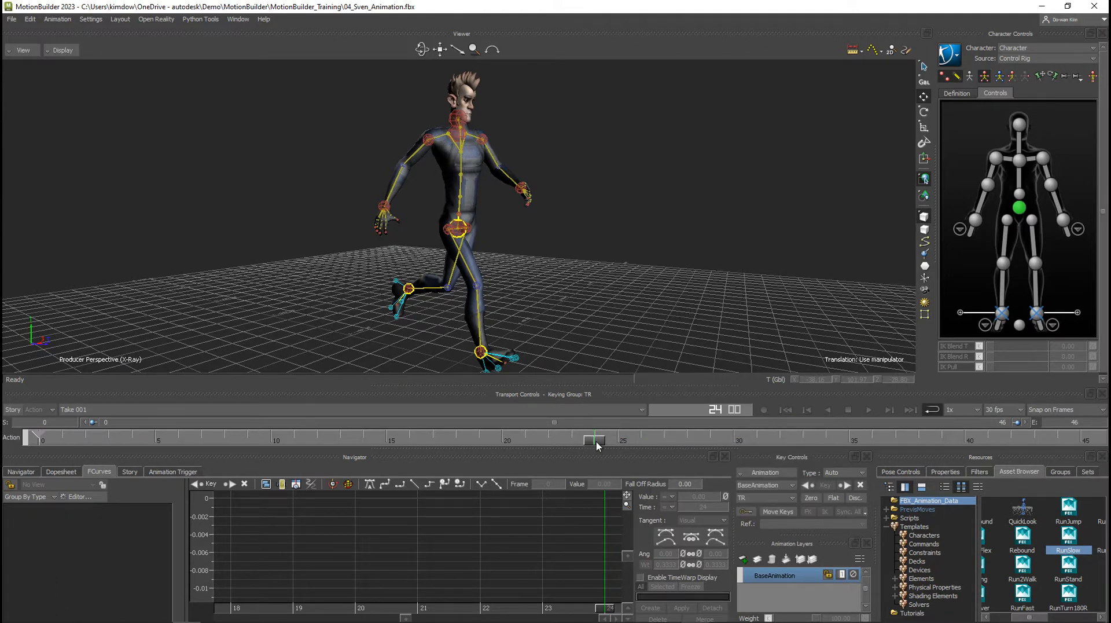
right_click(39, 440)
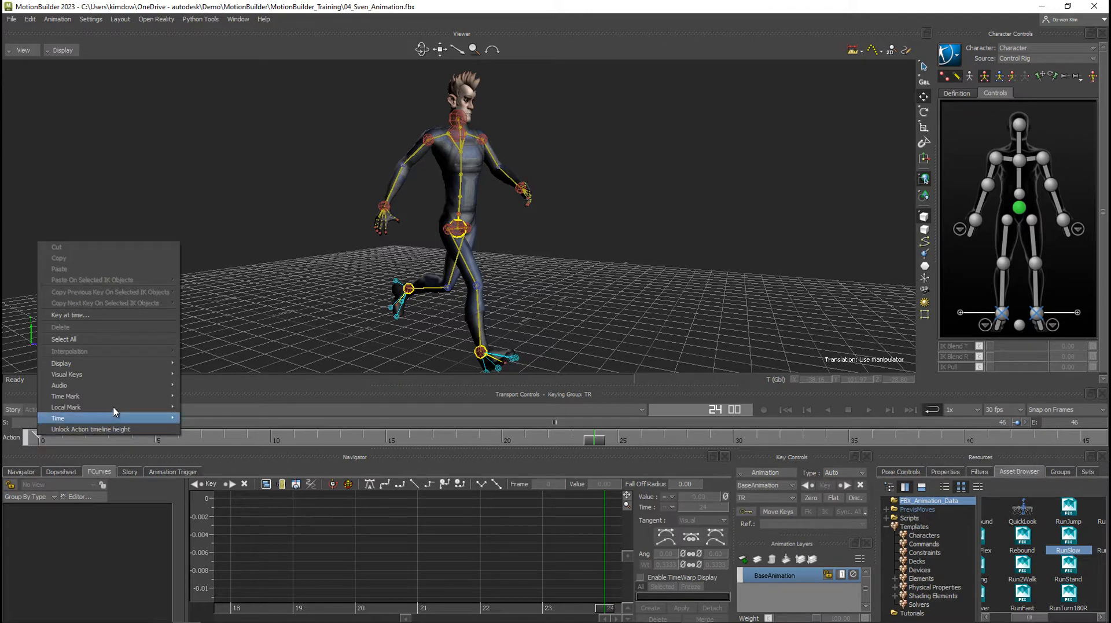
mouse_move(114, 407)
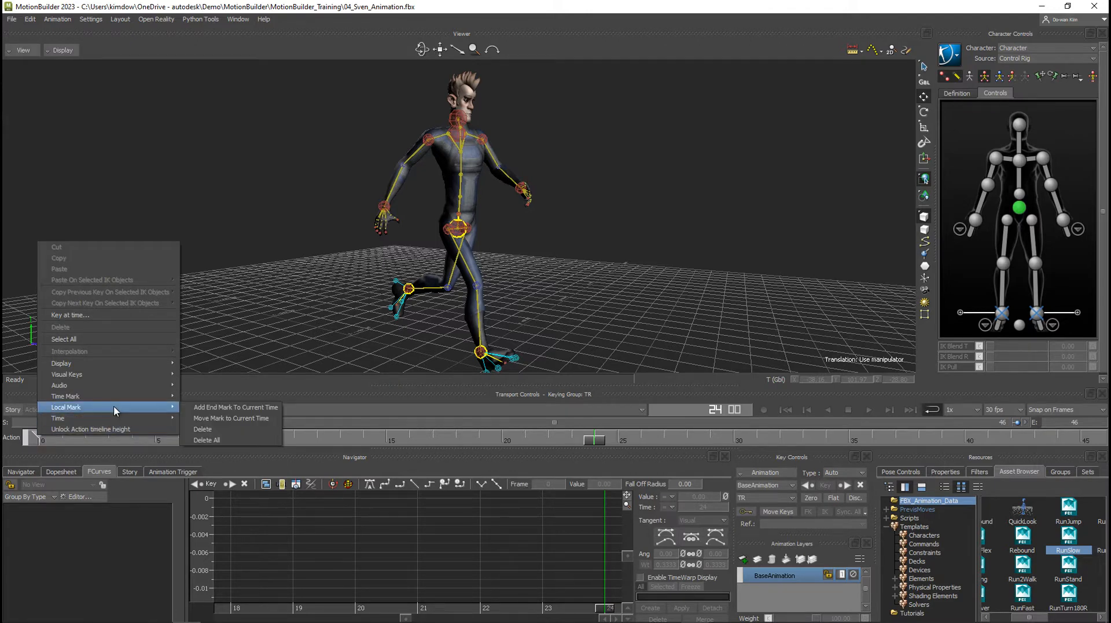
click(223, 408)
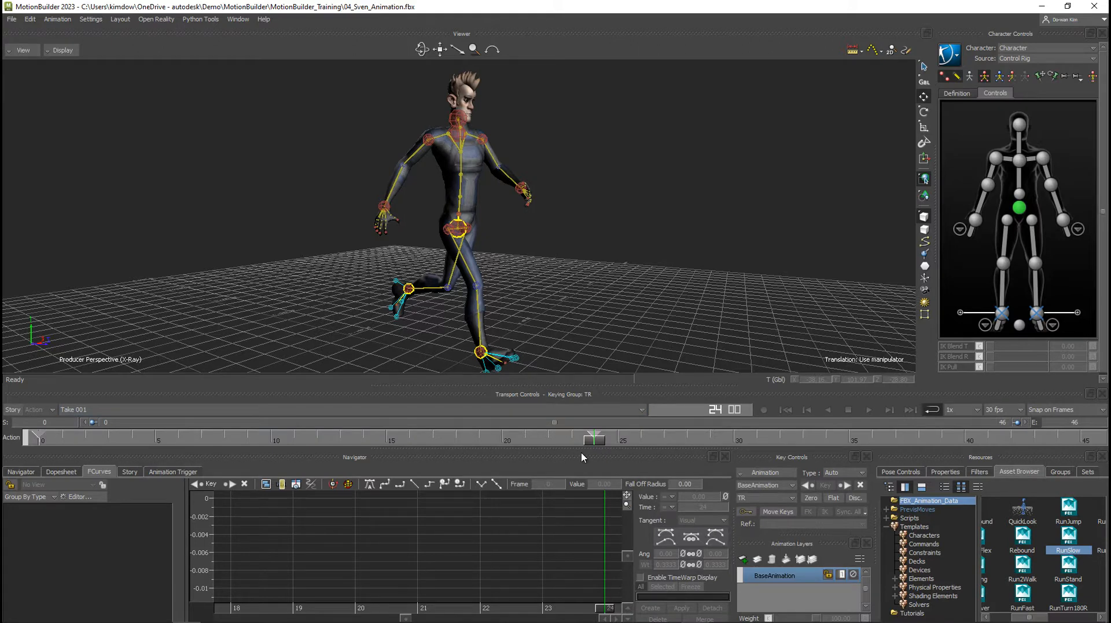
click(39, 438)
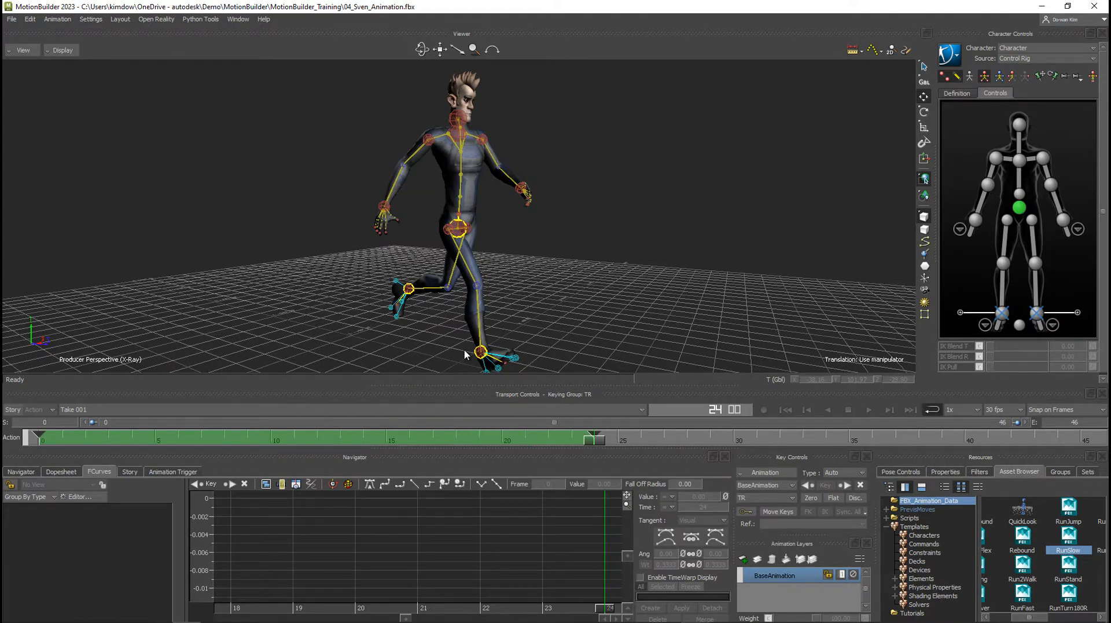
Open the Cycle Creator and set the new take name to Character_Run_Slow.
click(237, 19)
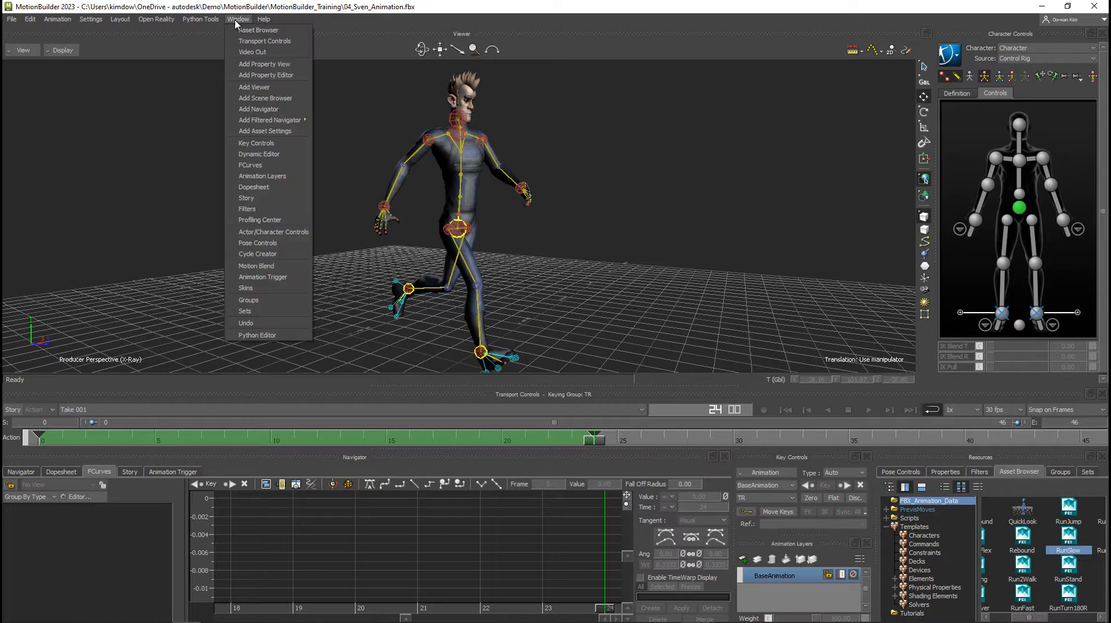
click(257, 253)
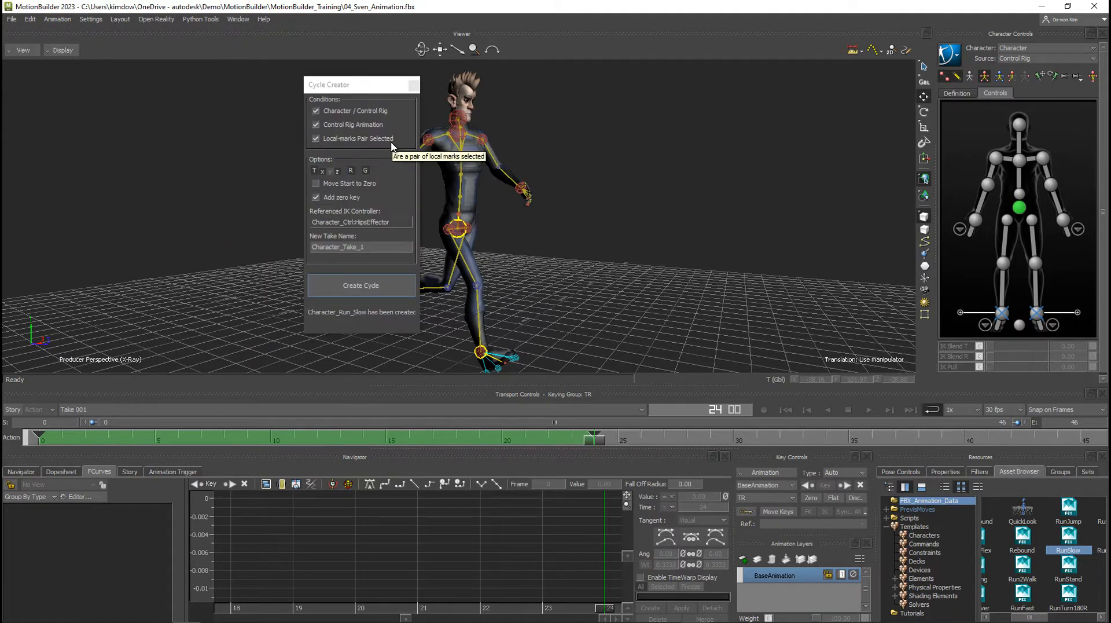
drag(364, 82, 373, 79)
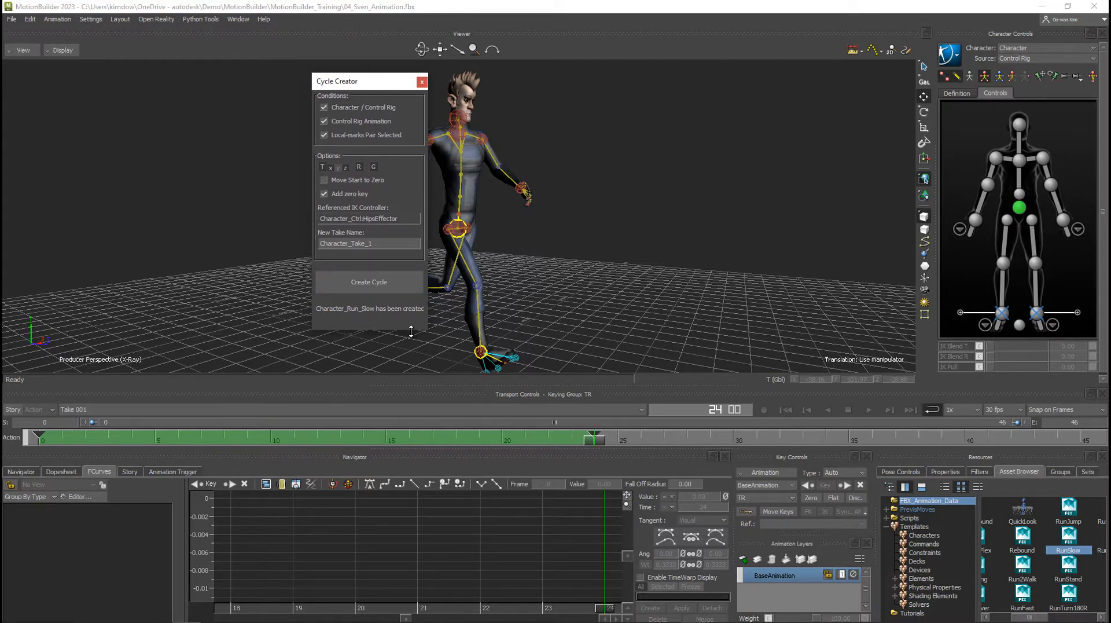
mouse_move(411, 331)
mouse_down()
mouse_move(415, 240)
mouse_move(408, 372)
mouse_move(414, 322)
mouse_up()
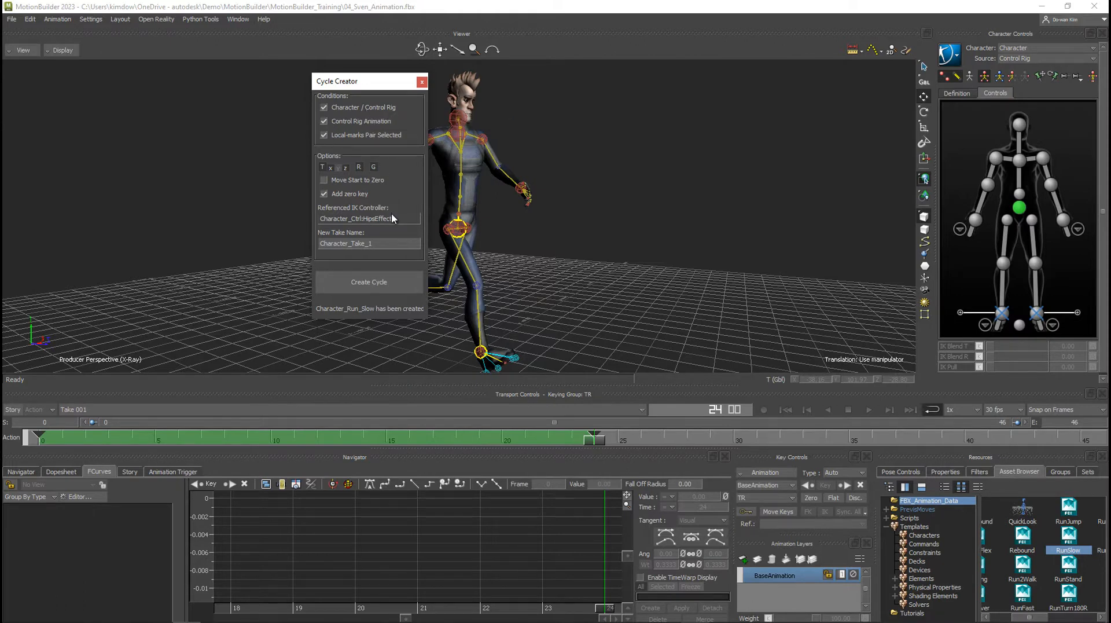
click(379, 244)
drag(351, 244, 382, 244)
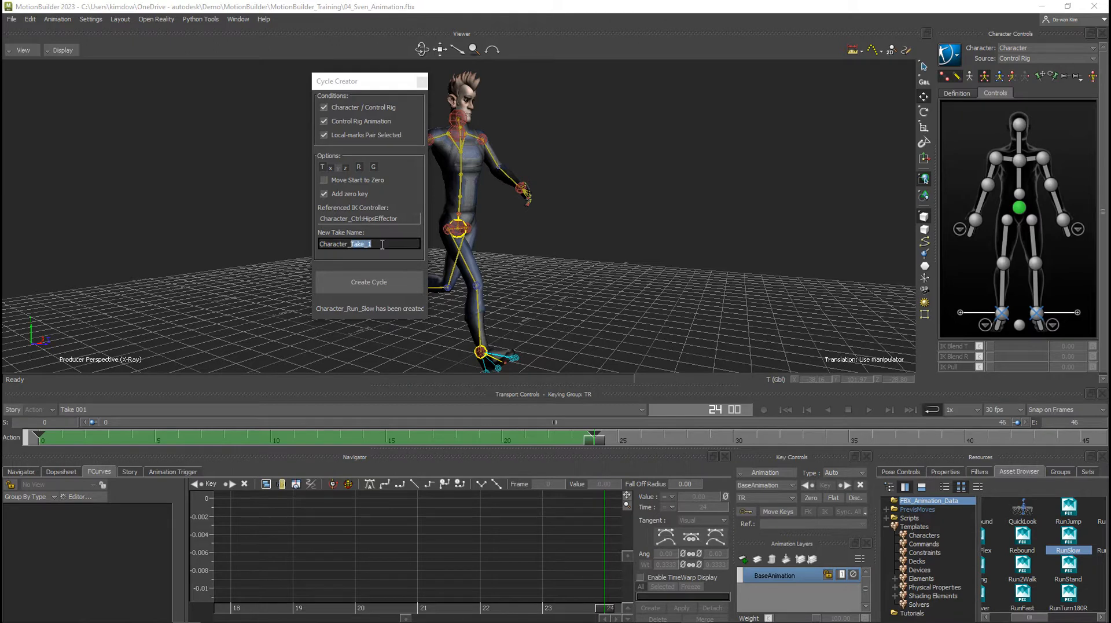
text(Run_Slow)
Create the cycle take from the marked range and close the Cycle Creator.
click(196, 407)
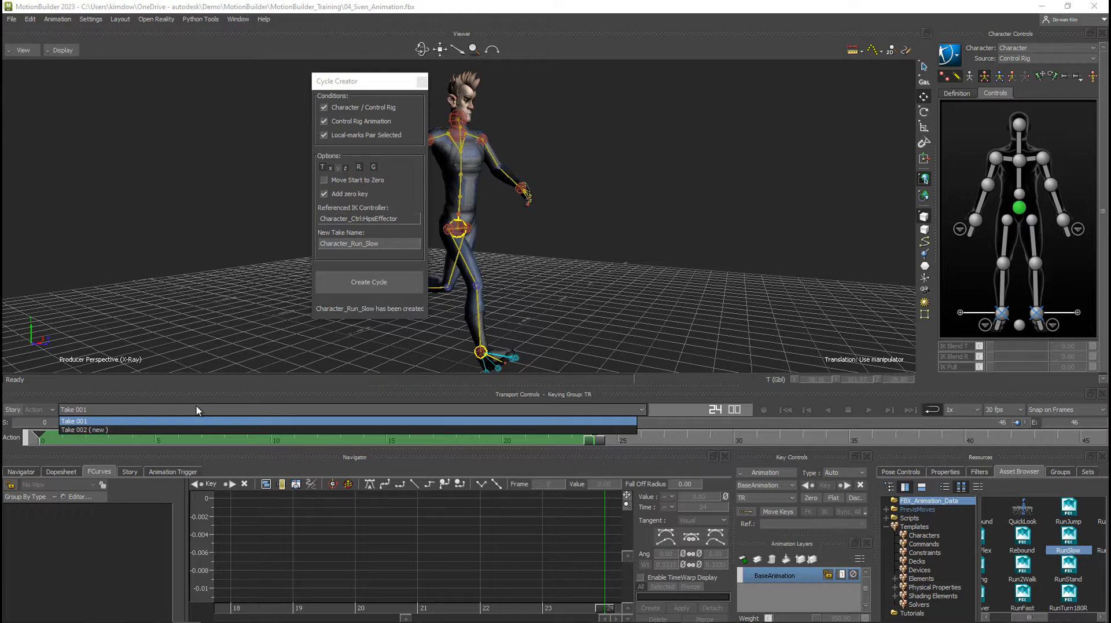
click(200, 386)
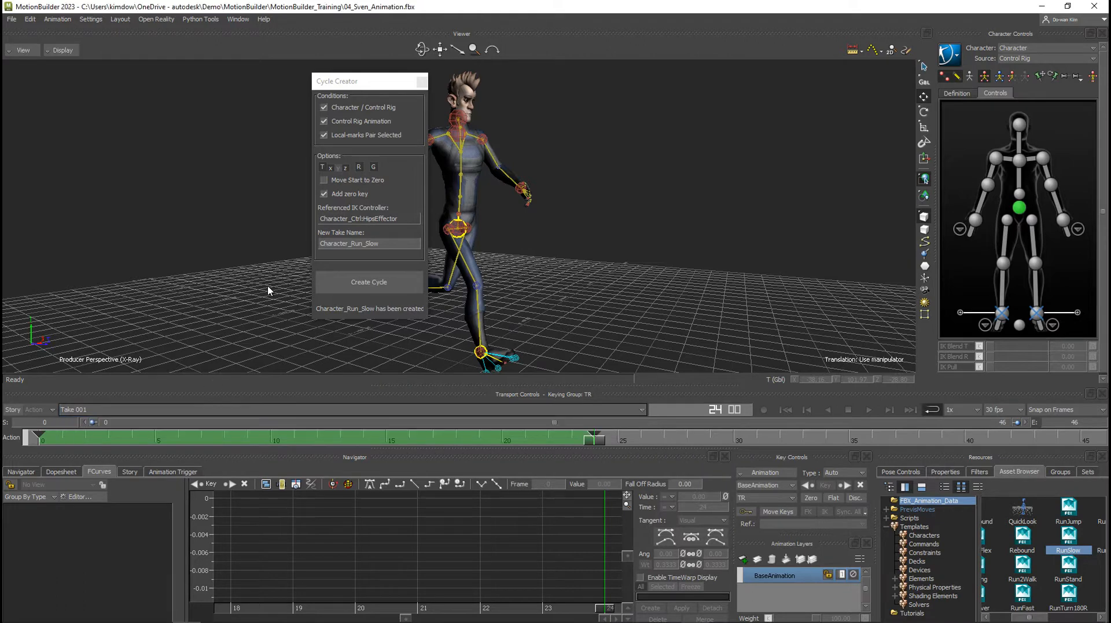
click(364, 283)
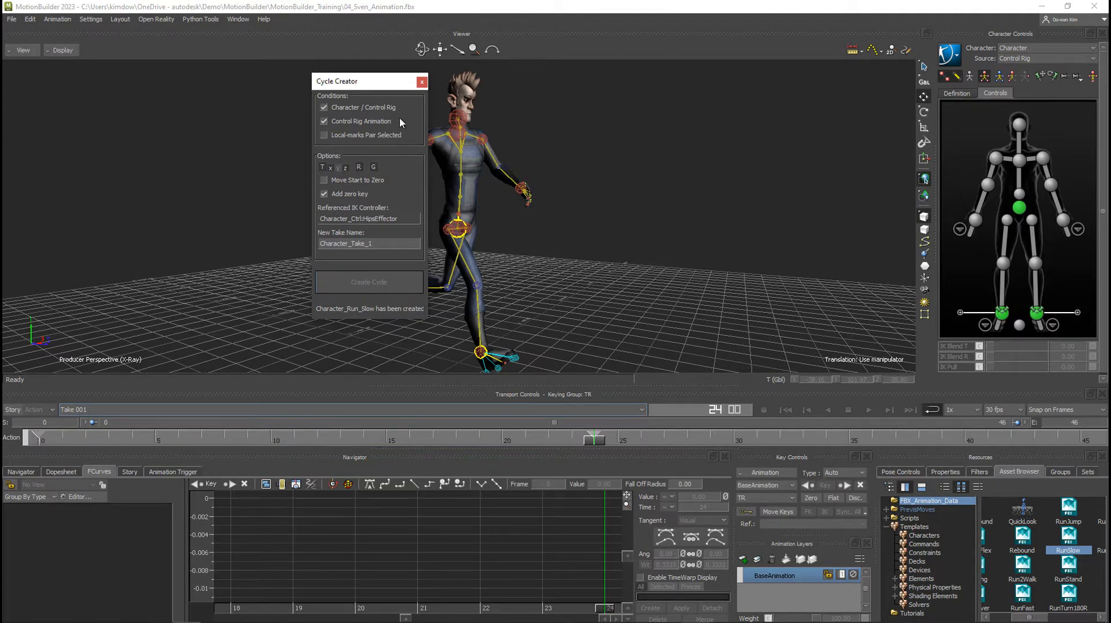
click(422, 82)
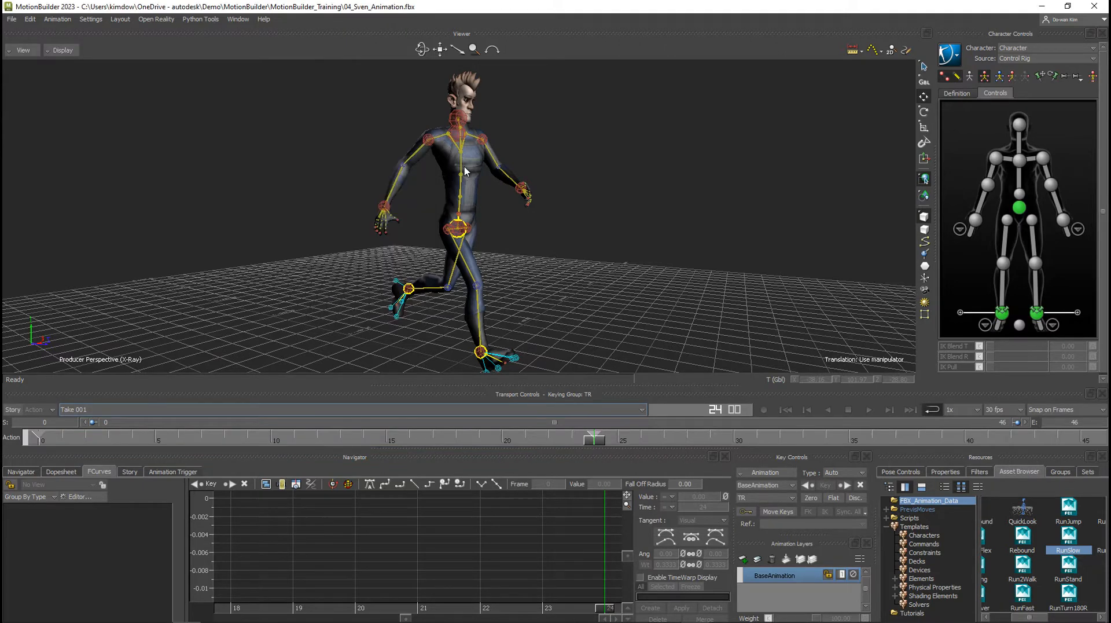
Switch to the Character_Run_Slow take and play the cycle to review it.
click(431, 412)
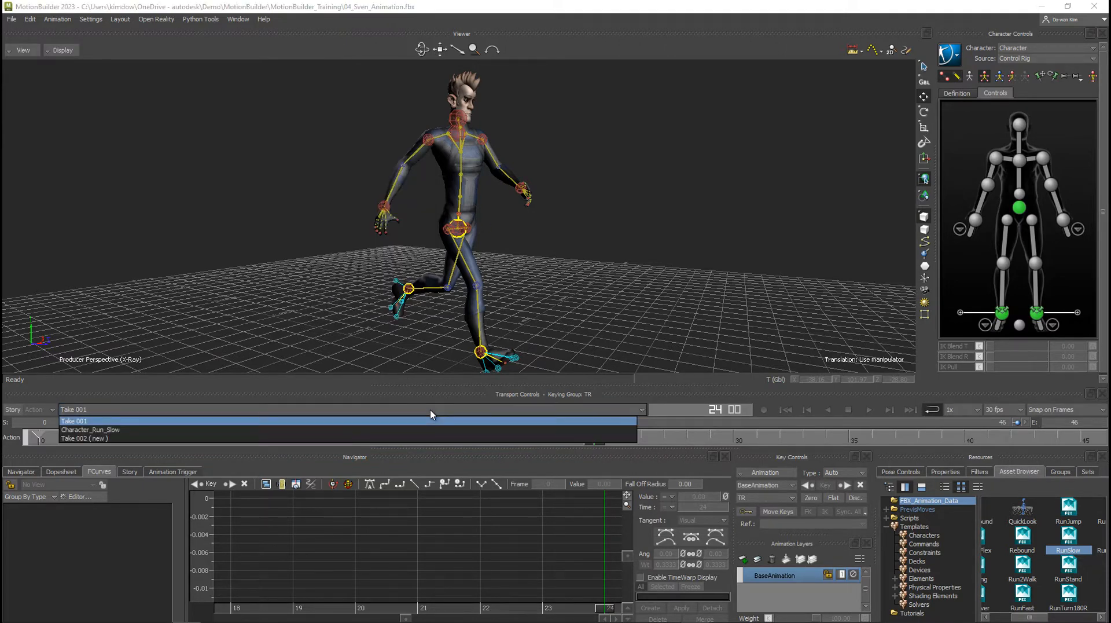
click(112, 431)
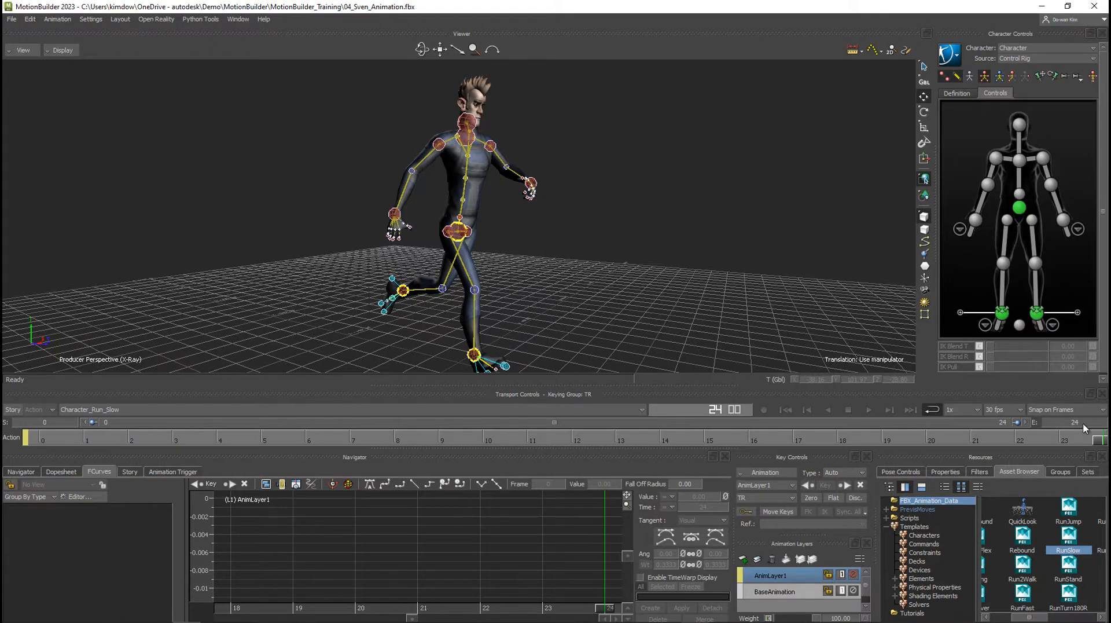
click(869, 410)
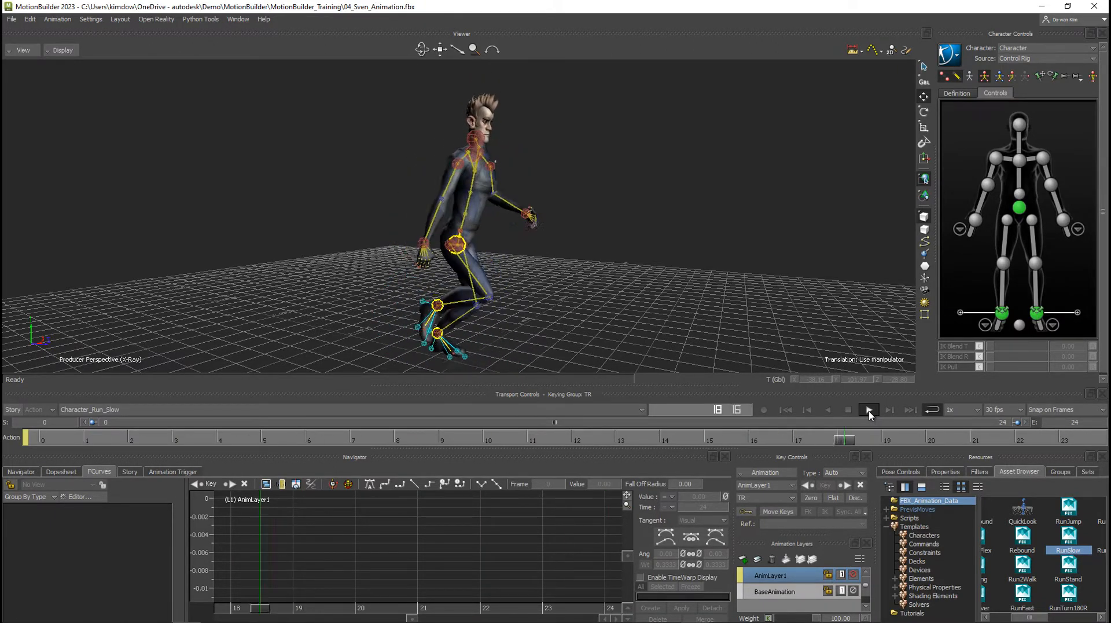
alt+drag(663, 266, 578, 282)
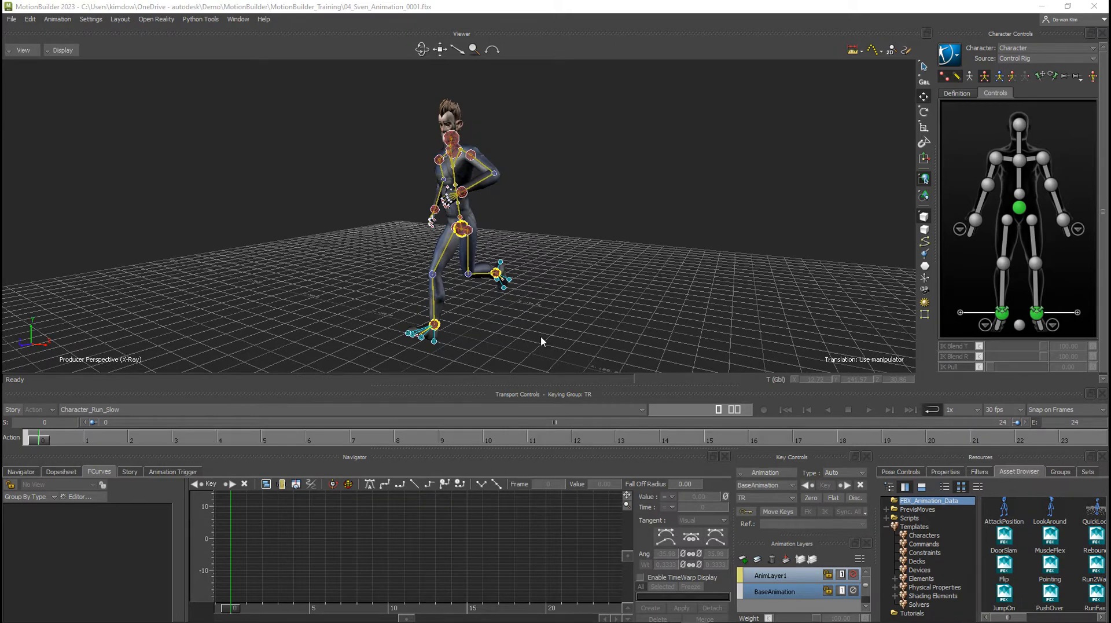
Display the Story editor, play the run cycle from a frontal view, and return to frame 0.
click(130, 472)
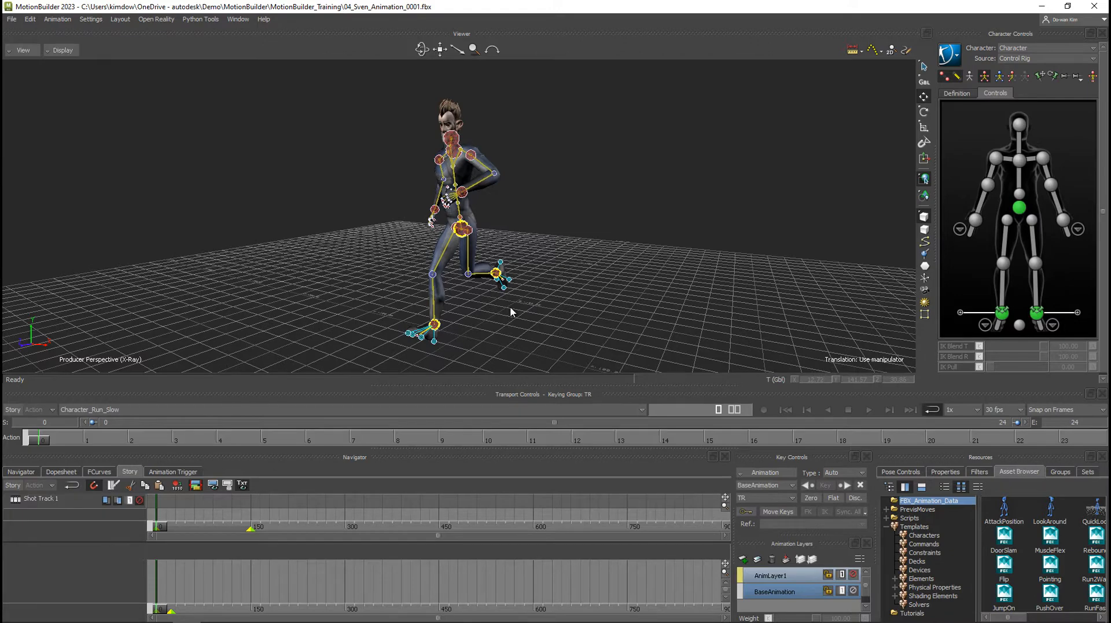
ctrl+shift+drag(460, 304, 506, 304)
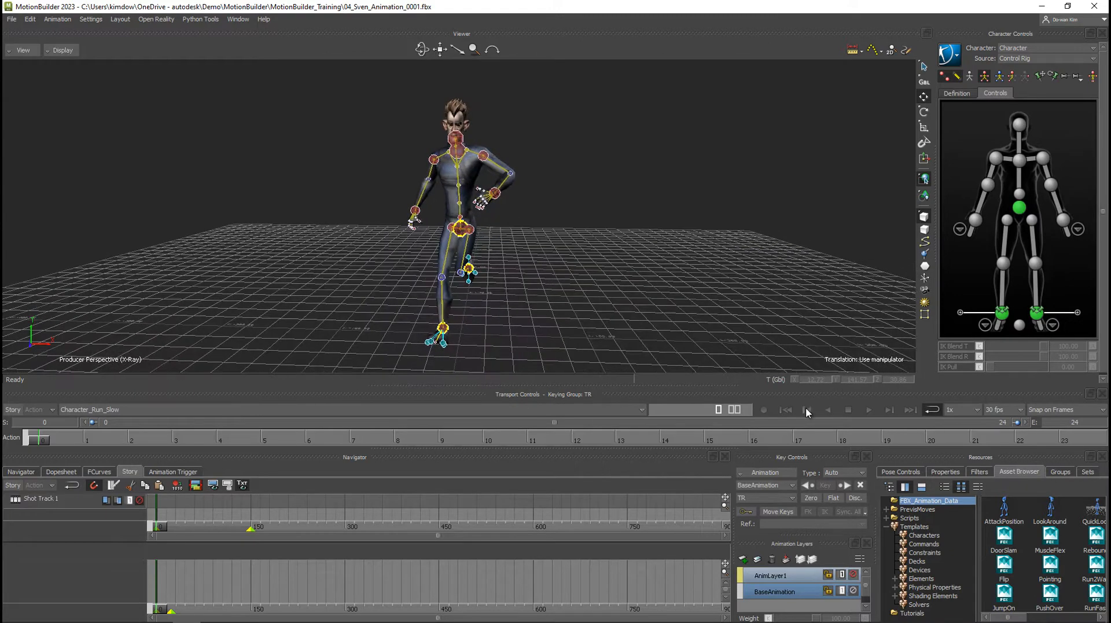
click(868, 410)
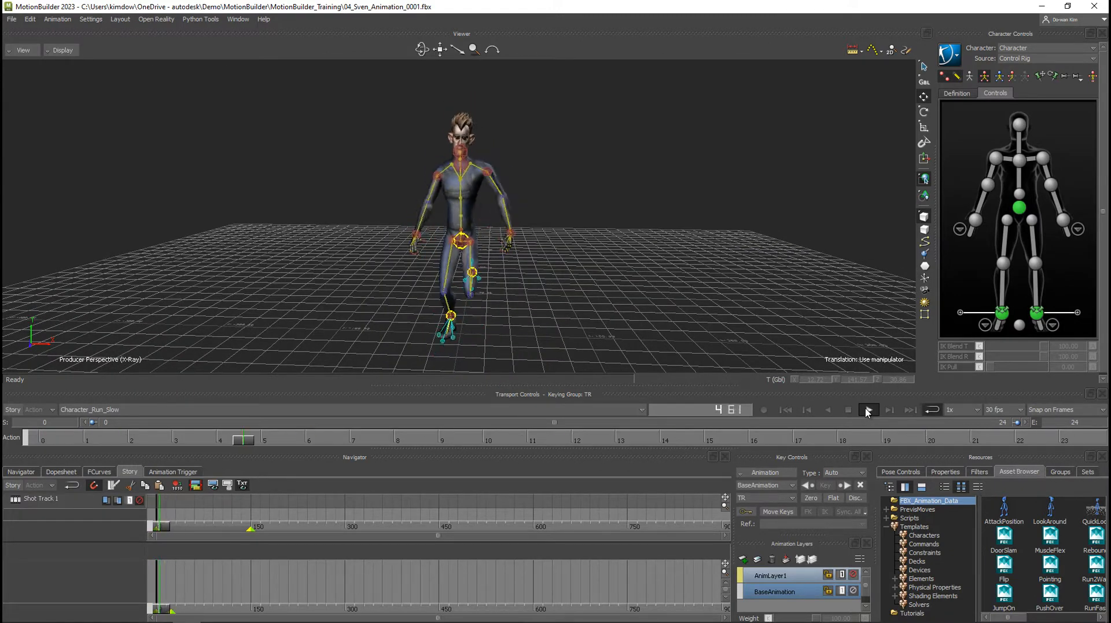
click(786, 410)
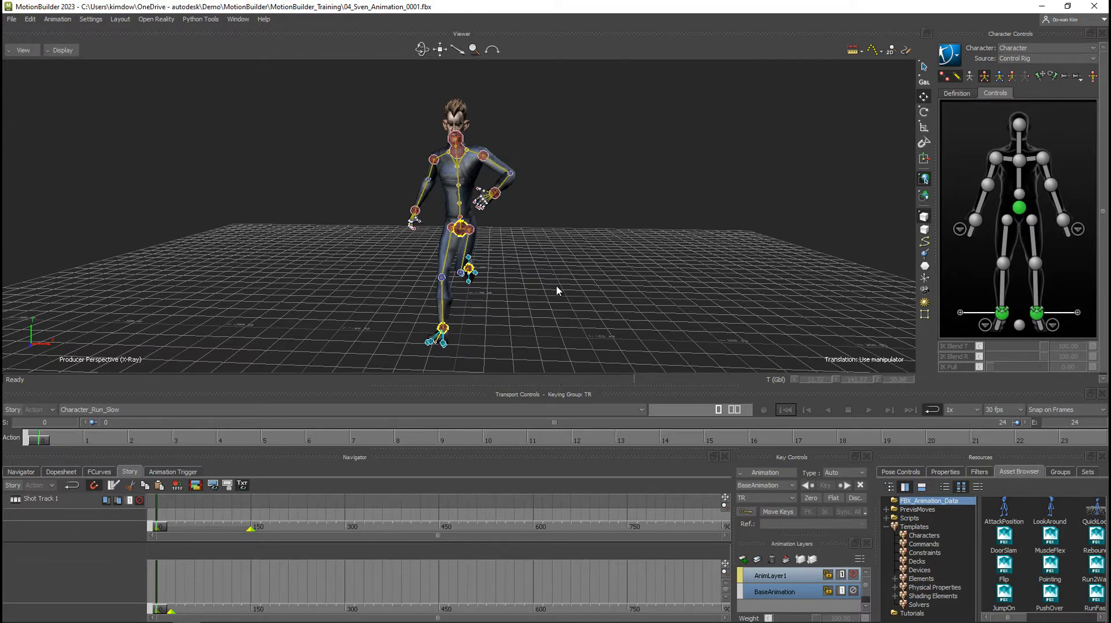
ctrl+shift+drag(557, 286, 516, 275)
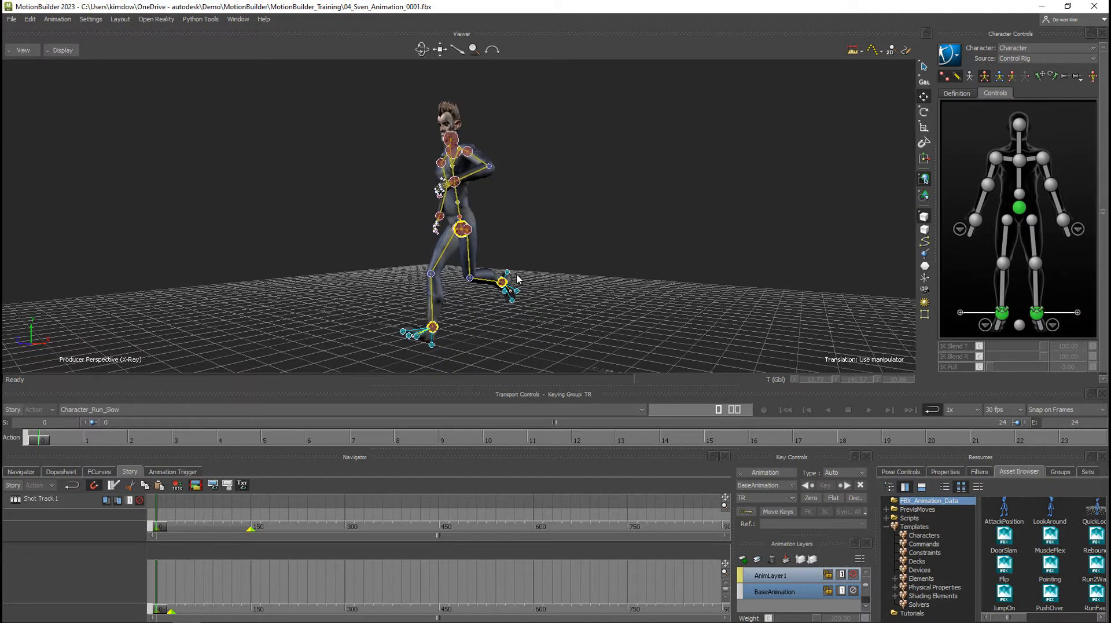
Insert a Character Animation Track in the Story editor and assign Character to it.
right_click(104, 562)
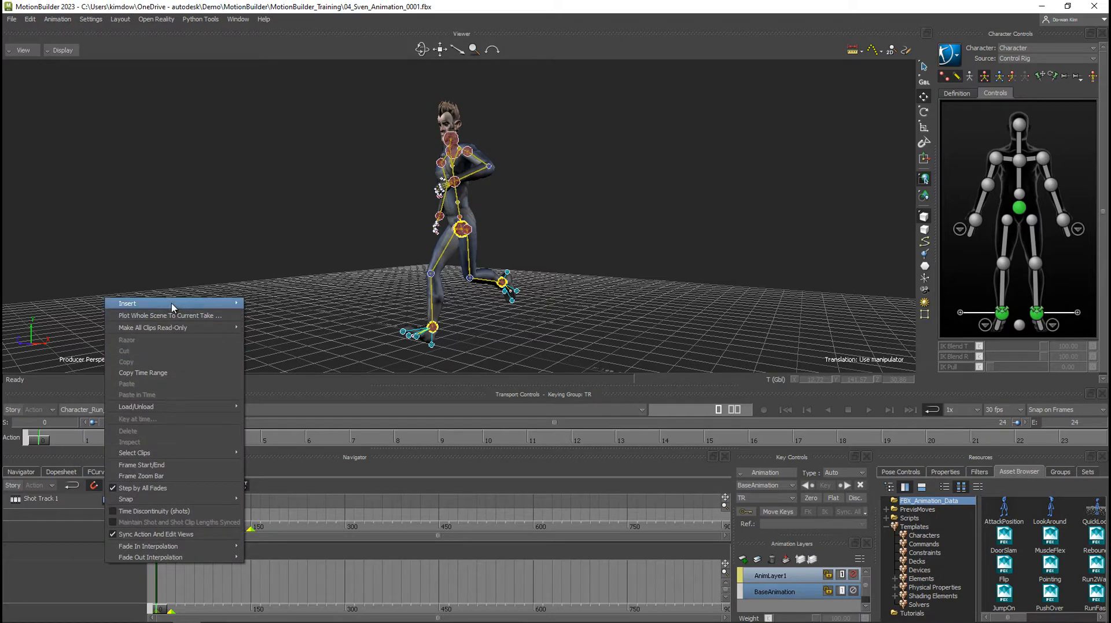
mouse_move(173, 306)
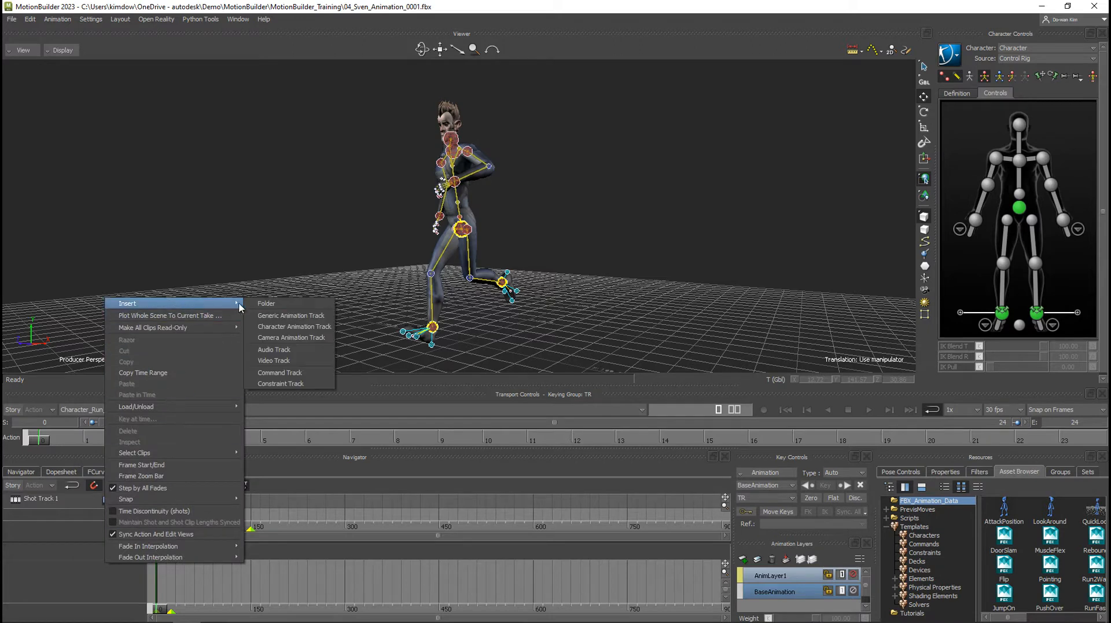
click(299, 329)
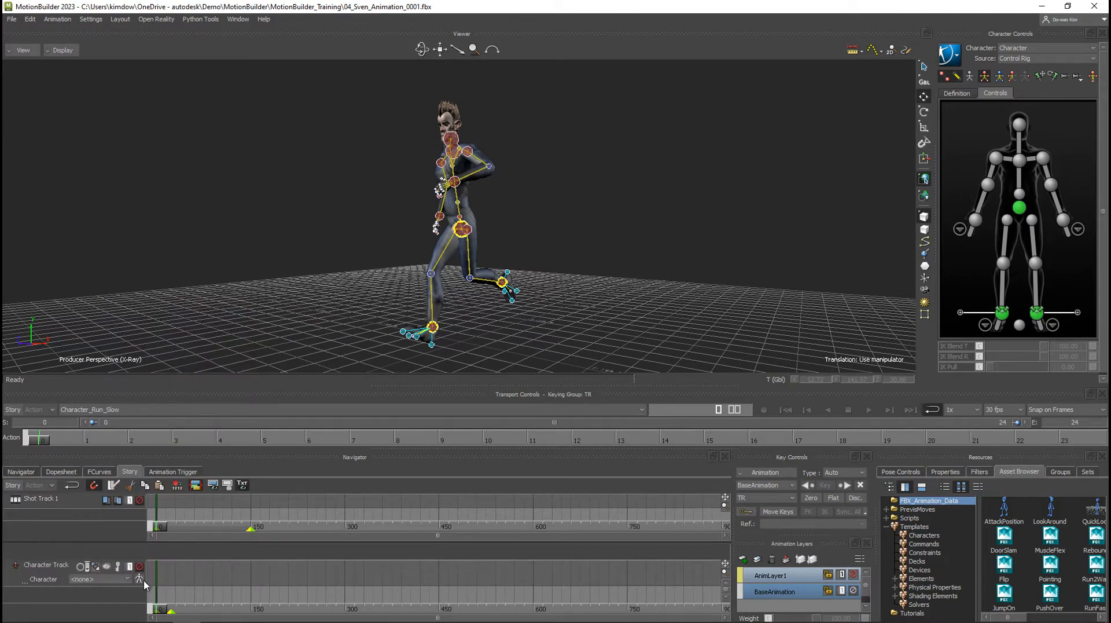
click(111, 579)
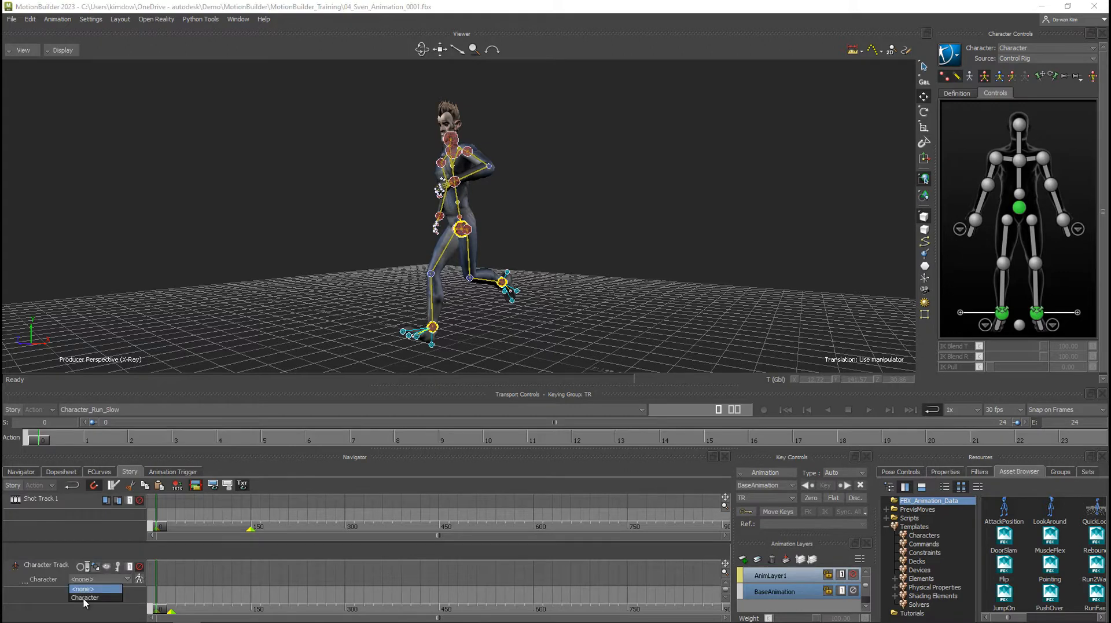
click(84, 598)
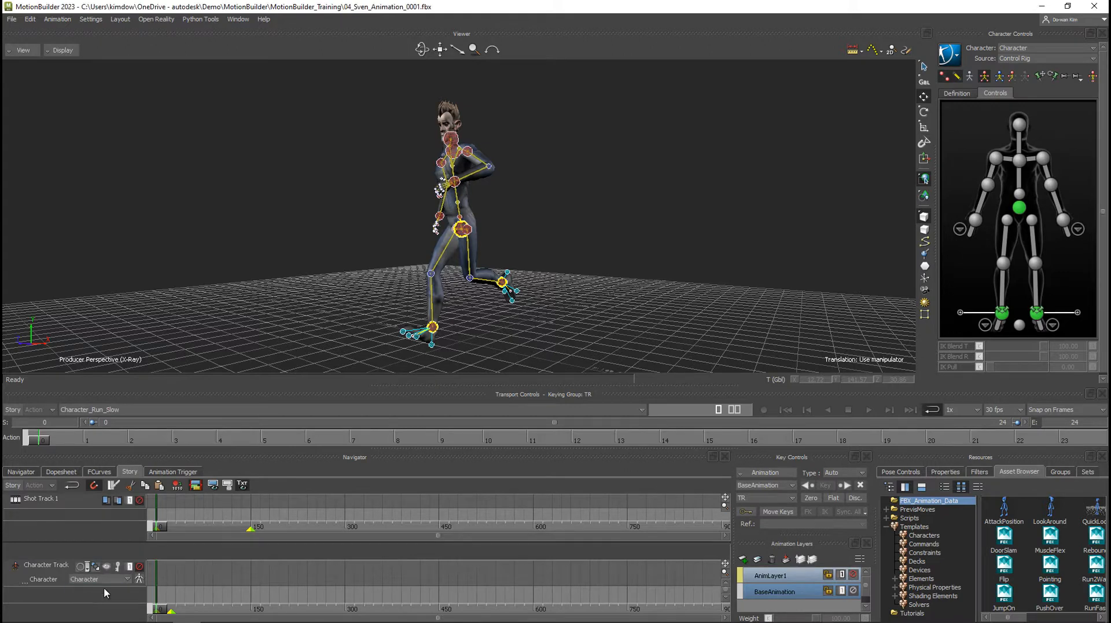
Insert the current take as a clip on the character track, connected to the take, accepting the merged layer animation.
click(1020, 207)
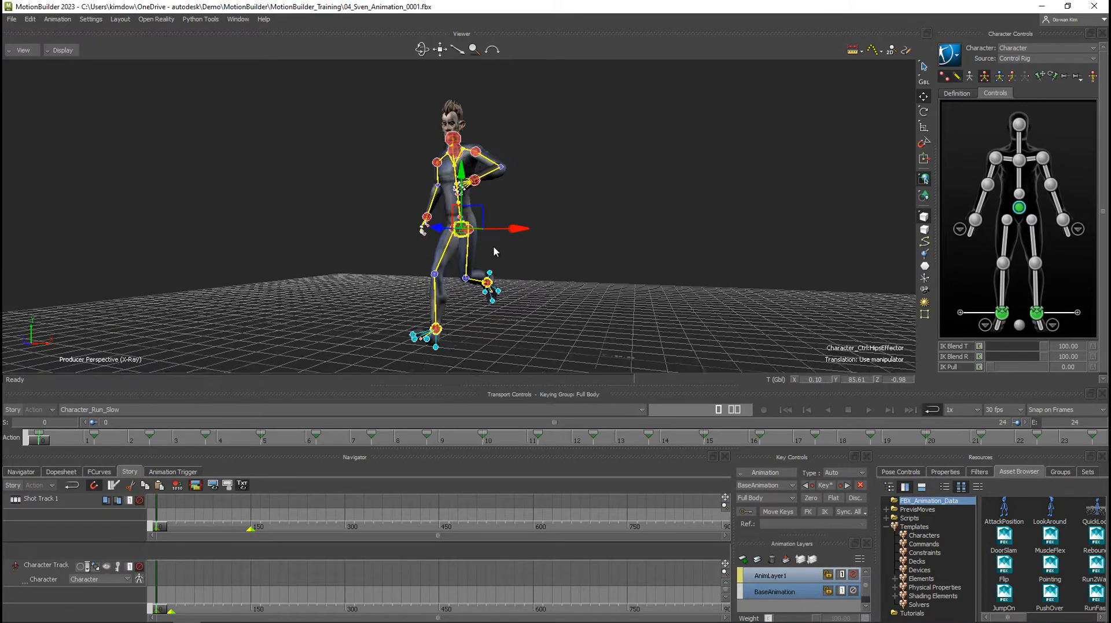
right_click(176, 574)
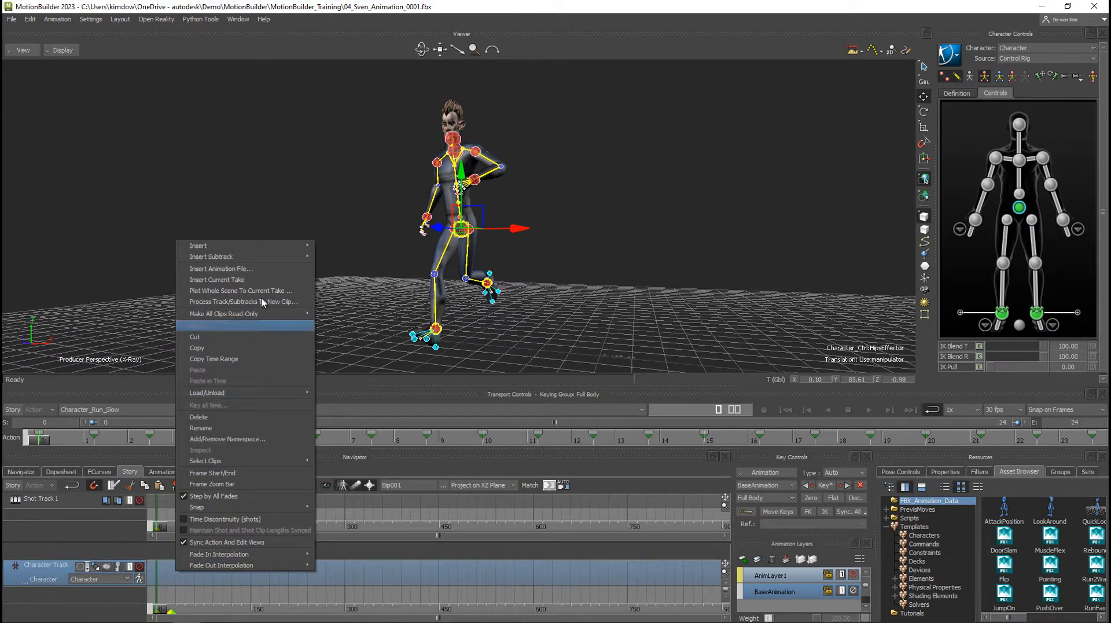
click(259, 281)
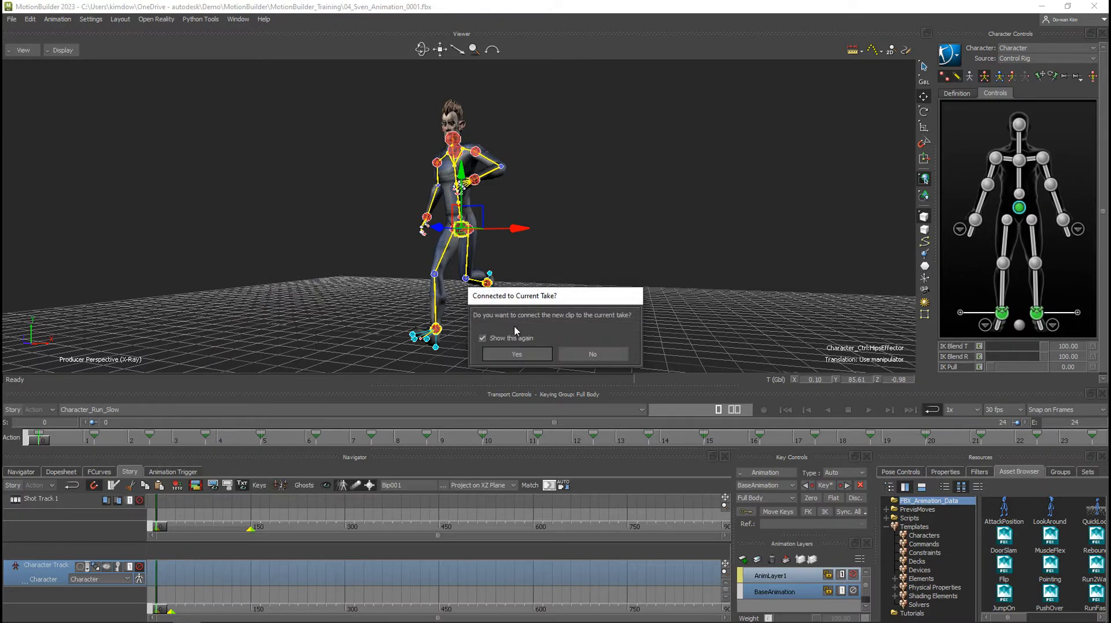
click(518, 353)
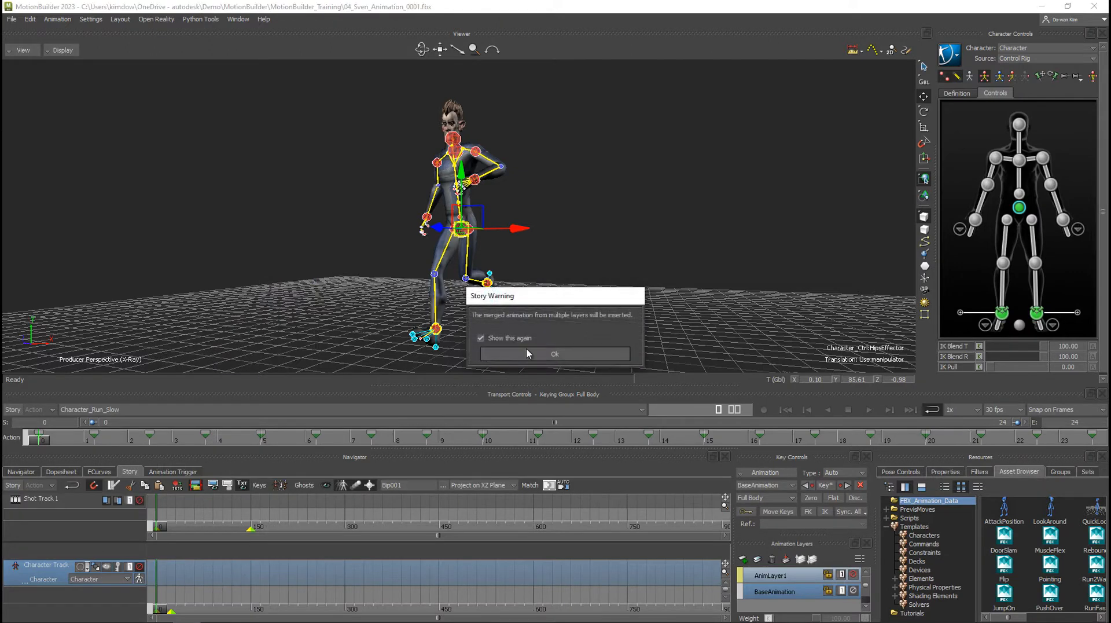
click(527, 351)
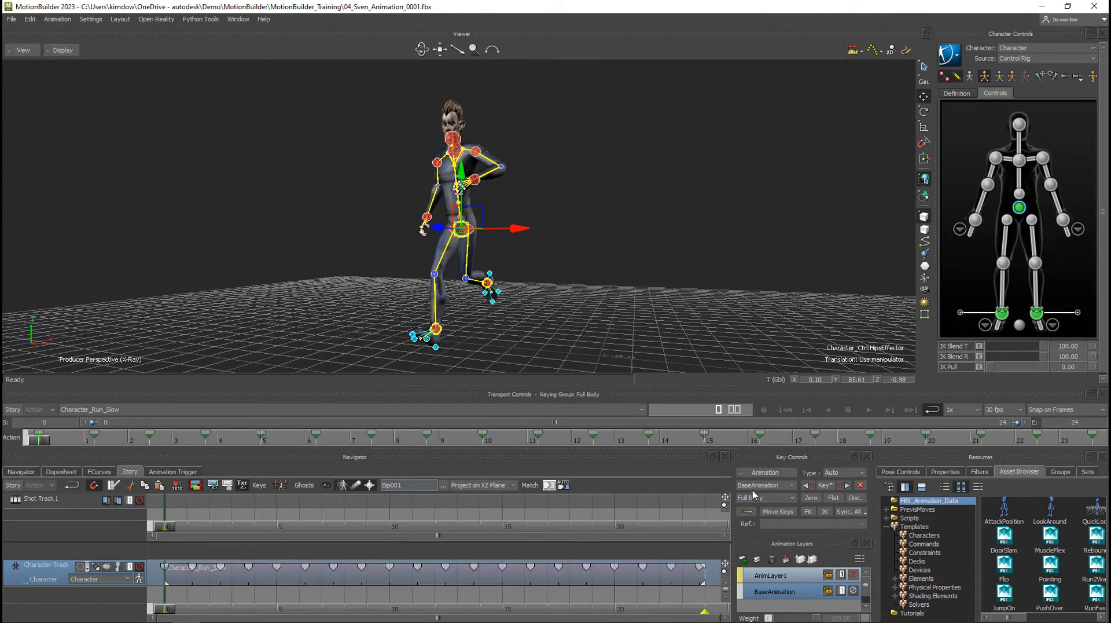
click(578, 319)
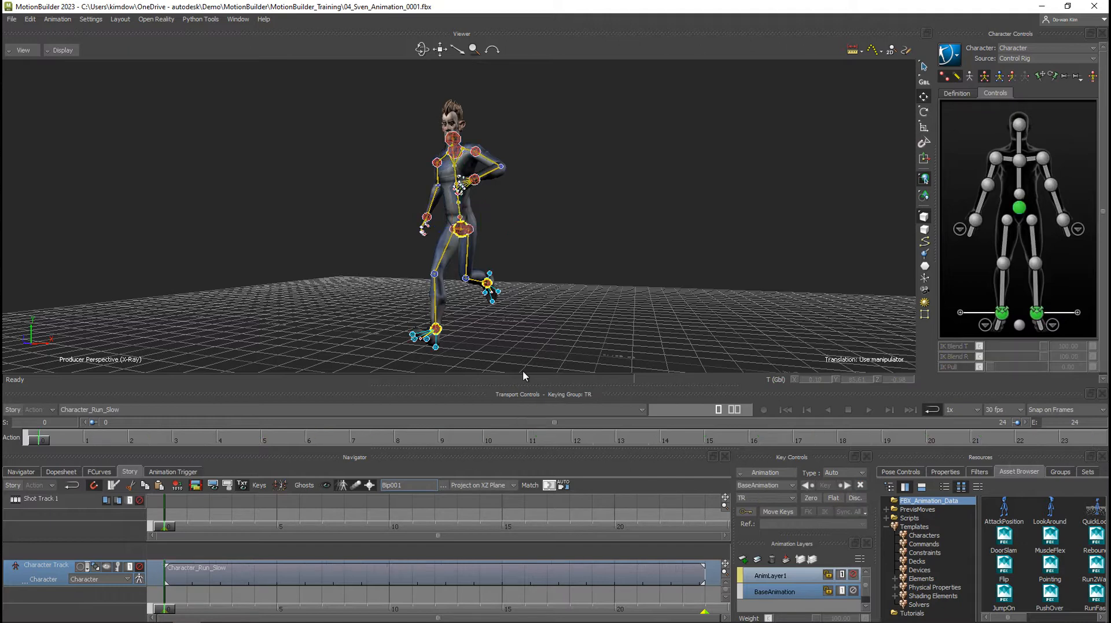
Activate Story mode and play the Character_Run_Slow clip, stopping playback after a brief check.
click(12, 488)
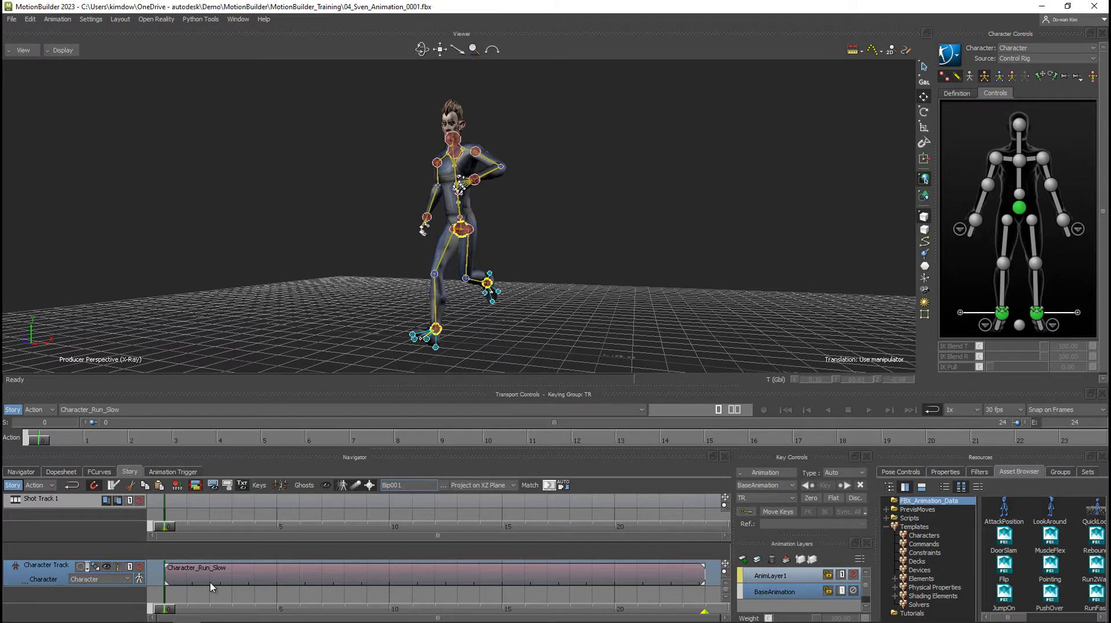
click(869, 413)
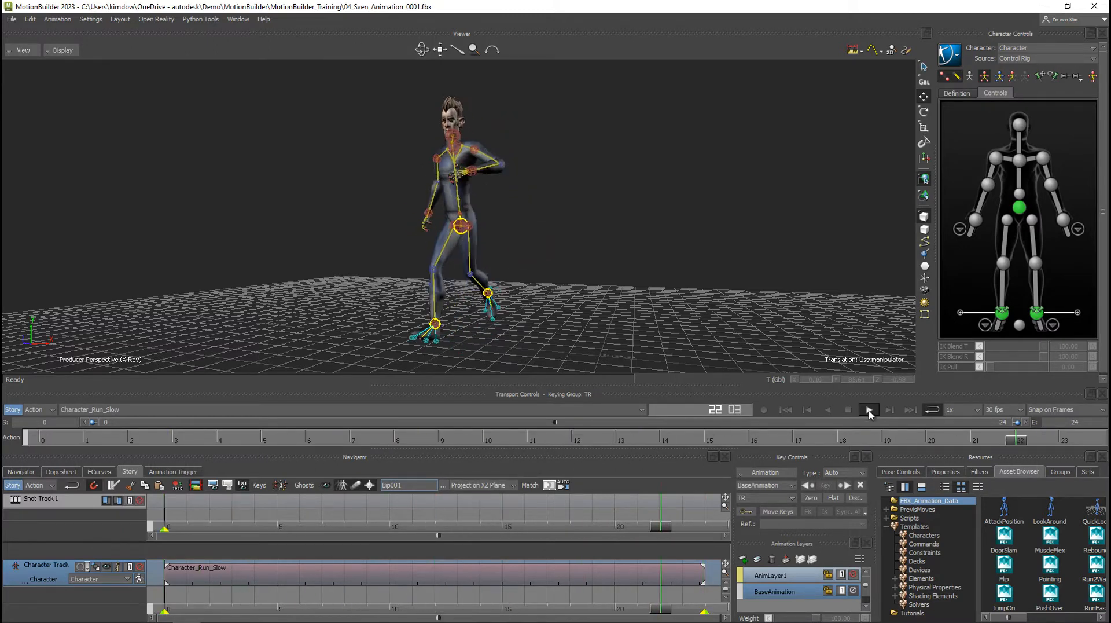
click(849, 409)
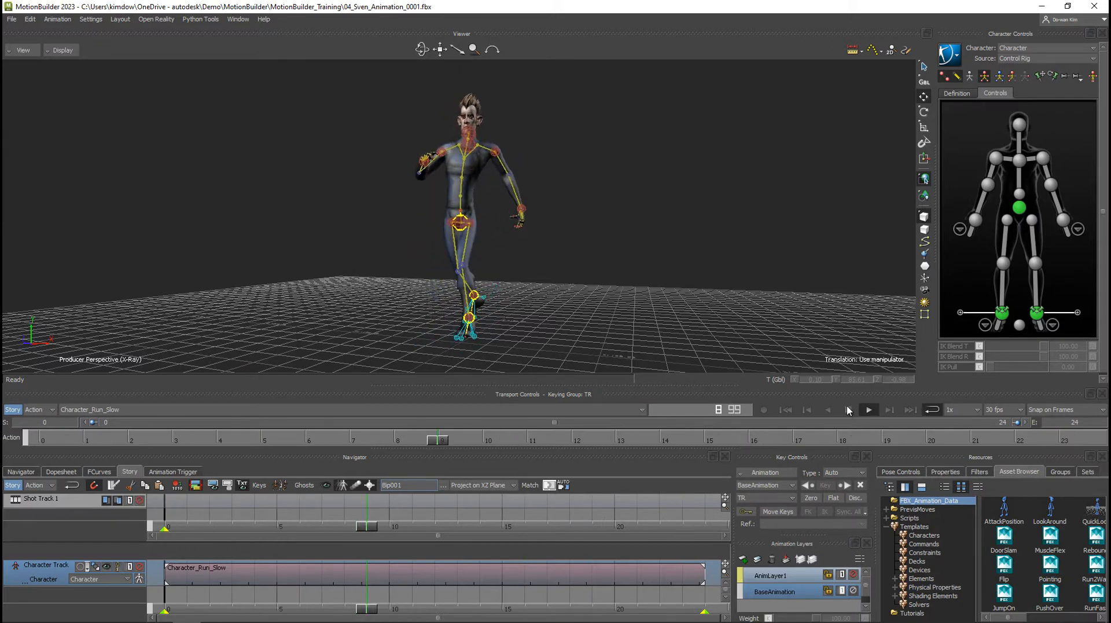
Try trimming the end of the Character_Run_Slow clip to frame 11, play it from the start, and undo the trim.
drag(703, 576, 410, 575)
click(786, 410)
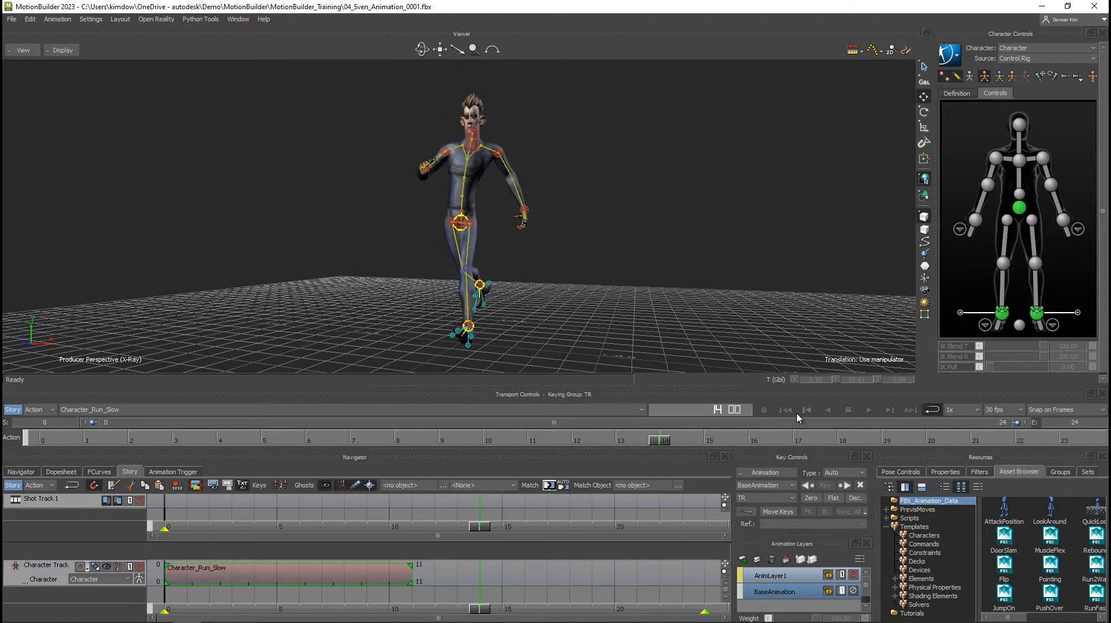
click(868, 410)
key(ctrl+z)
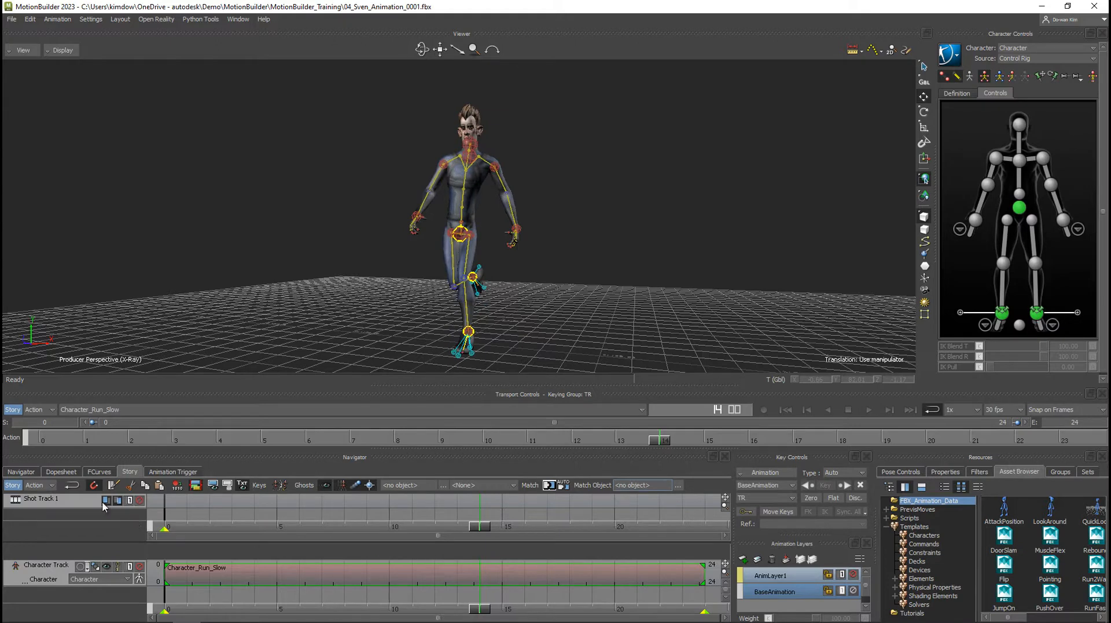
Try time-scaling the Character_Run_Slow clip to end at frame 14, play it, and undo the scaling.
click(72, 485)
drag(702, 573, 480, 573)
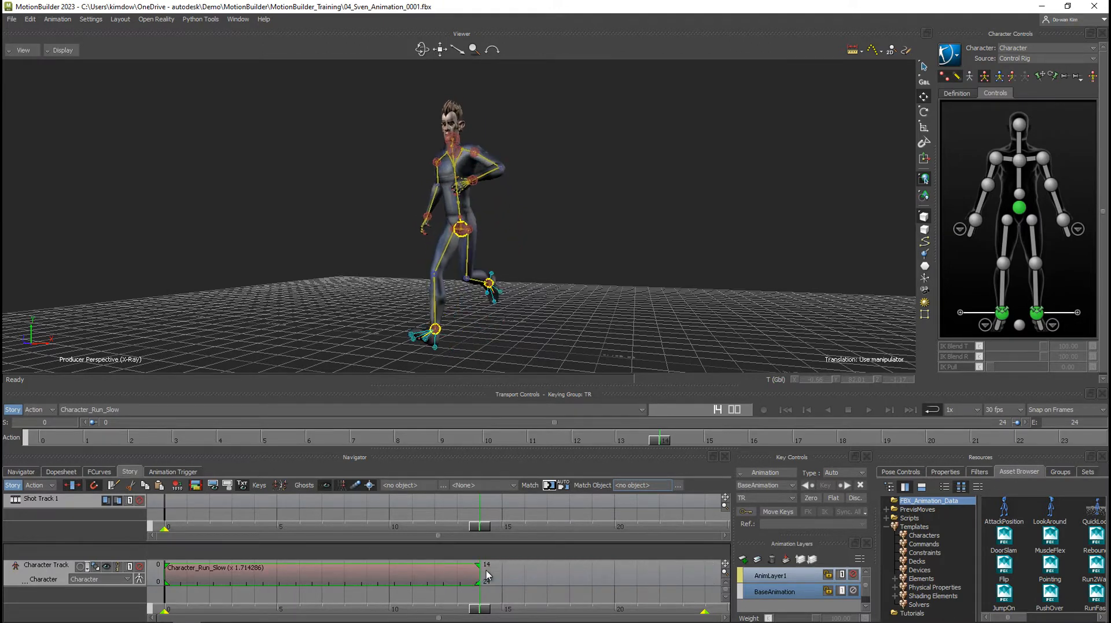
click(869, 410)
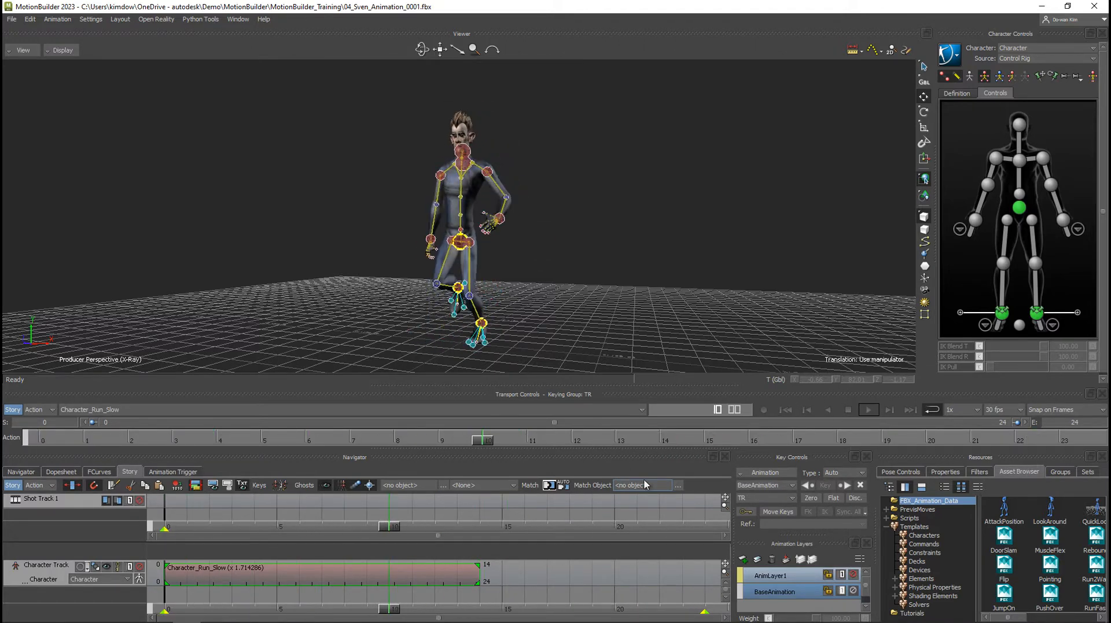
key(ctrl+z)
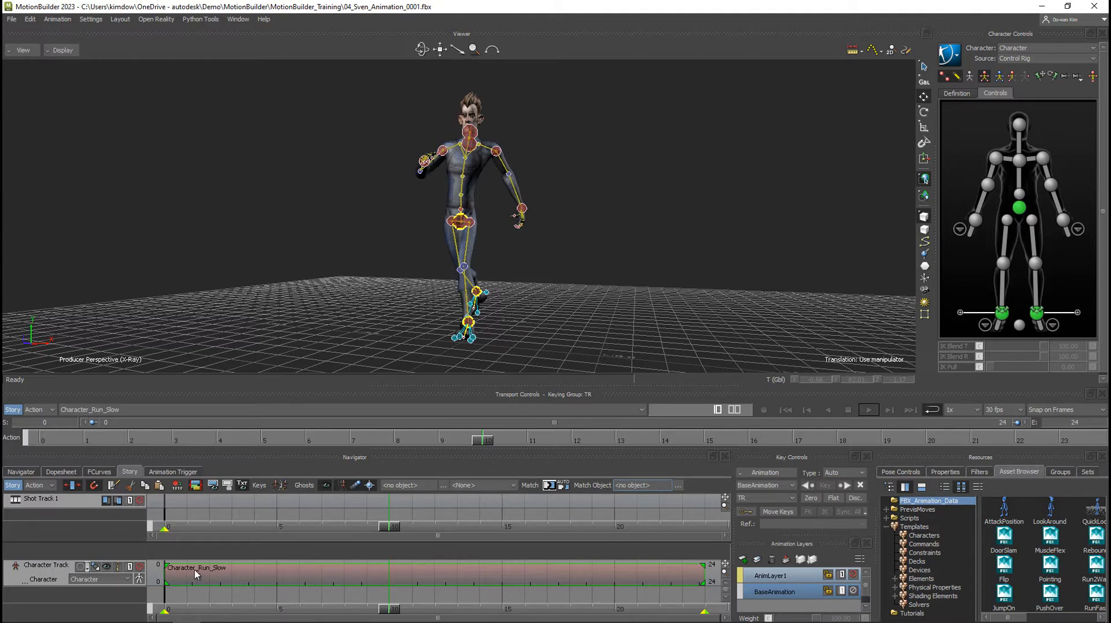
Exclude Upper Body from the character track's body parts and play the Character_Run_Slow clip briefly from the start.
click(140, 580)
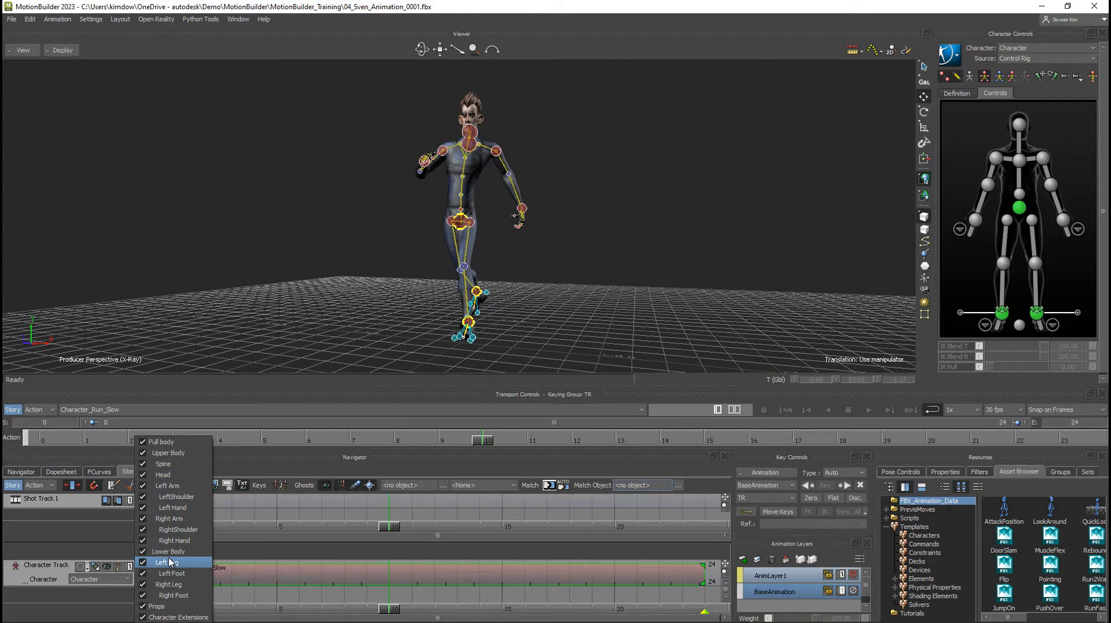
click(143, 457)
click(141, 579)
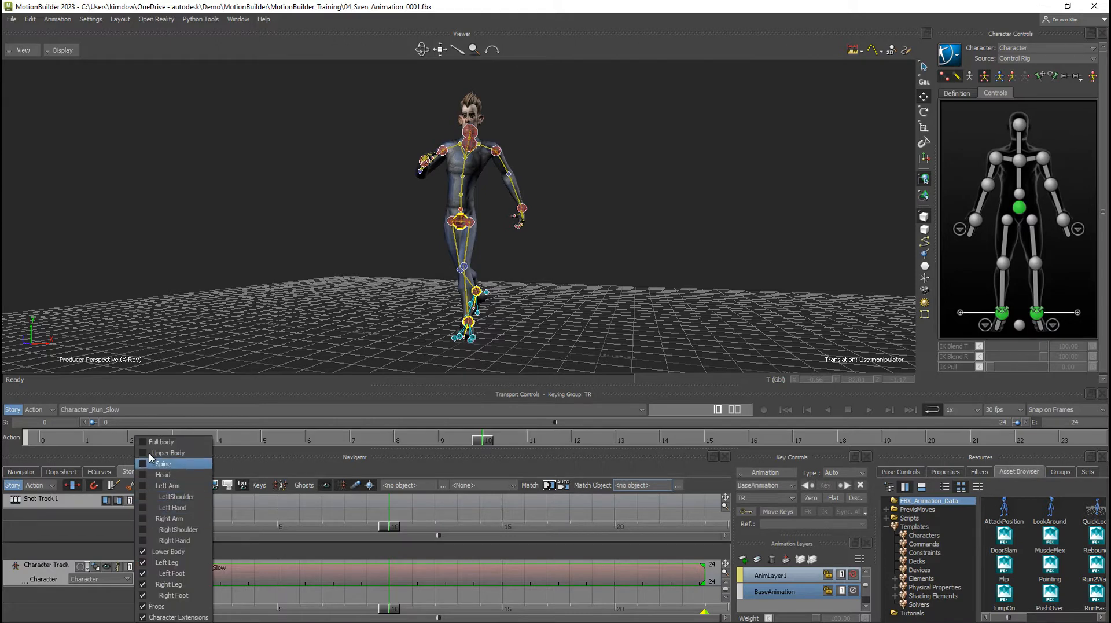
click(110, 591)
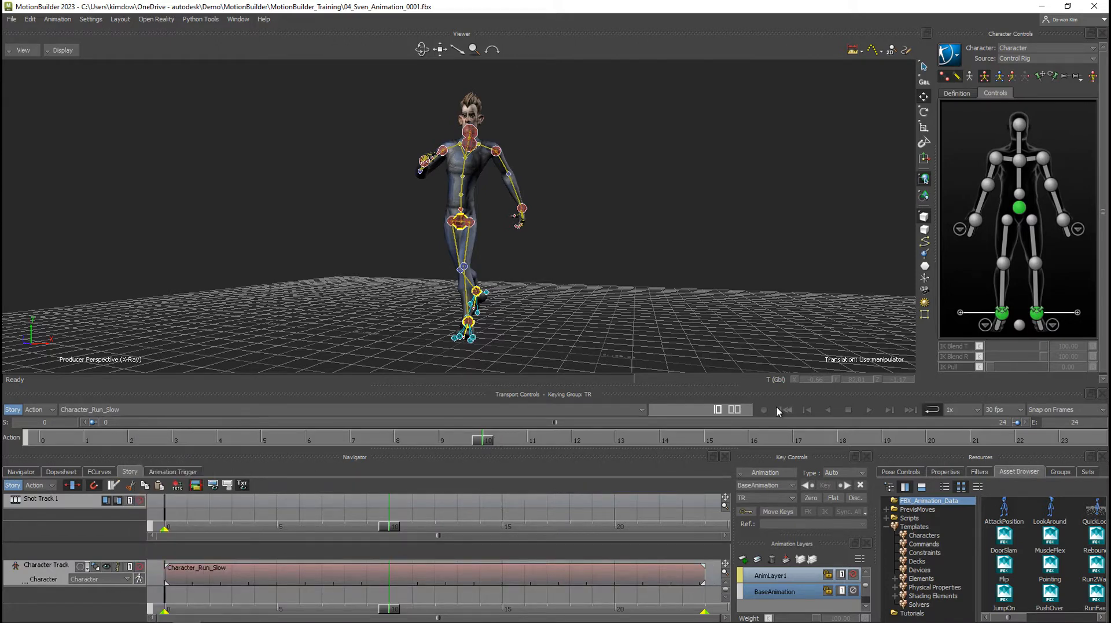
click(785, 409)
click(869, 409)
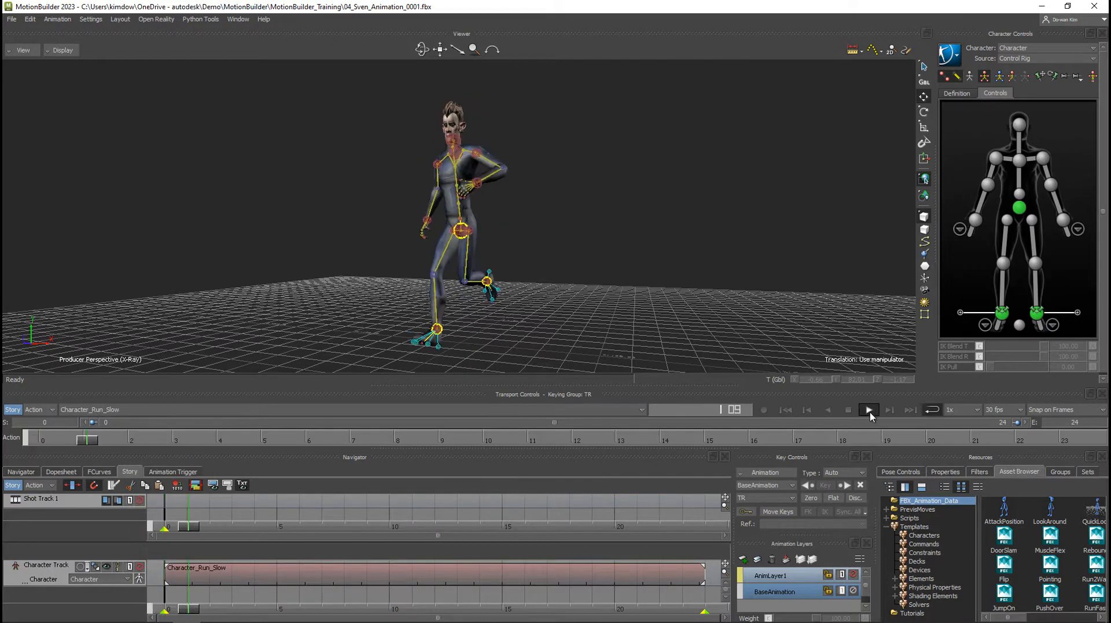
click(871, 414)
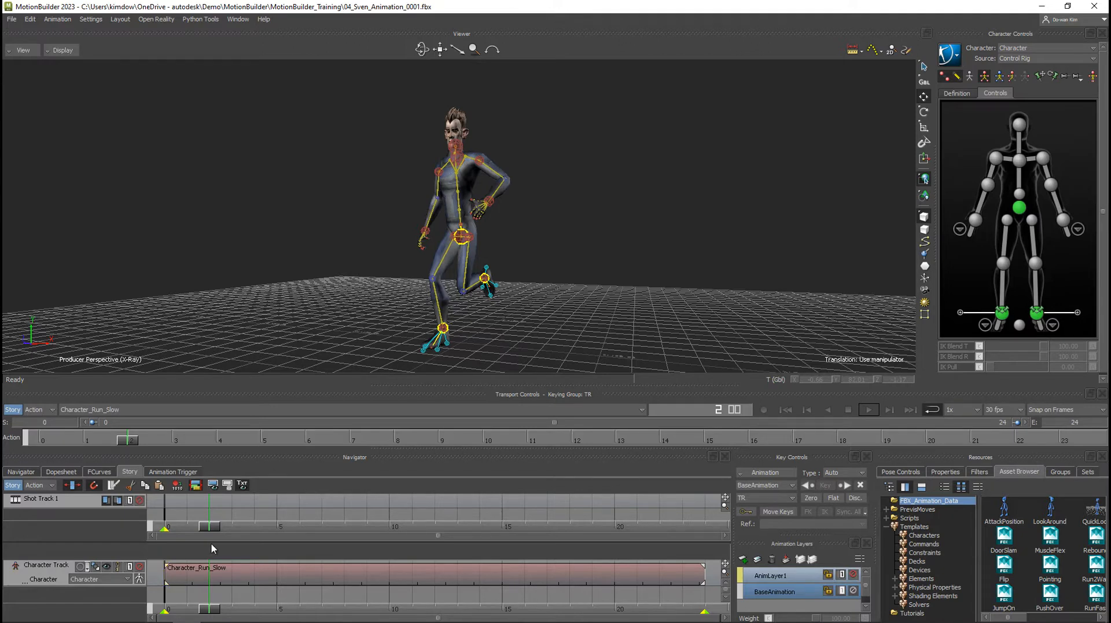
Create a new take without copying the current take's data, play it briefly, and return to frame 0.
click(131, 407)
click(91, 438)
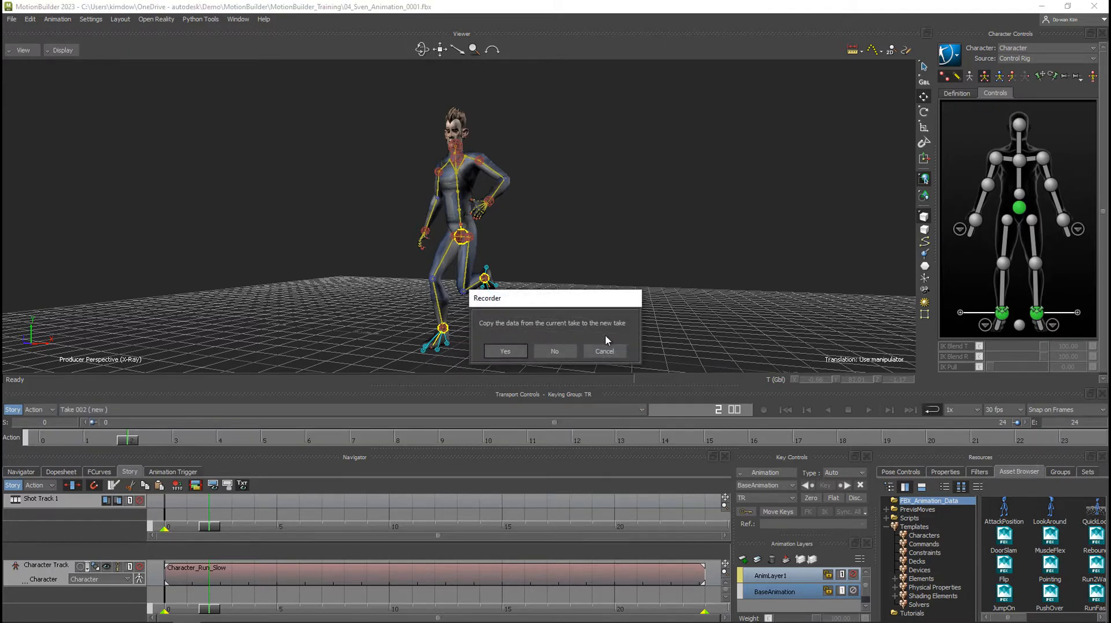
click(554, 351)
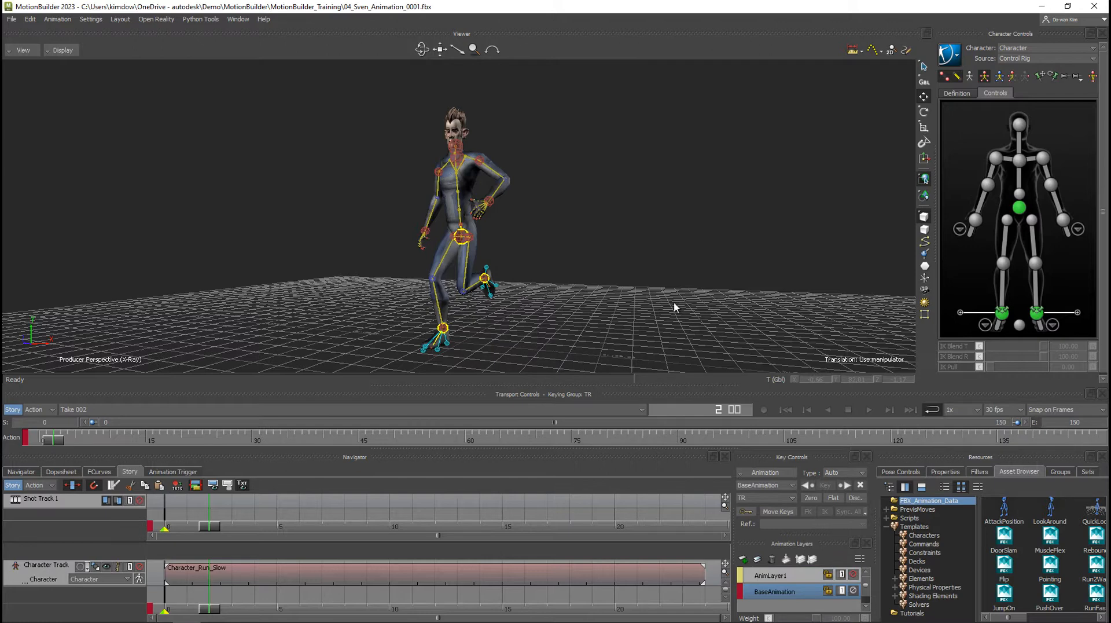
click(786, 410)
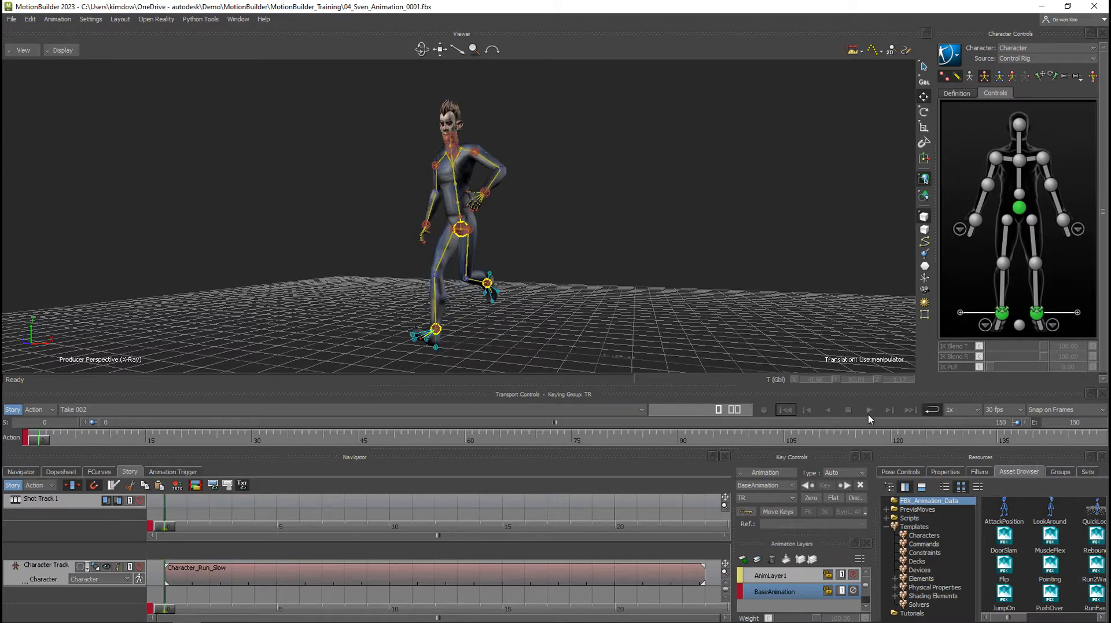
click(869, 410)
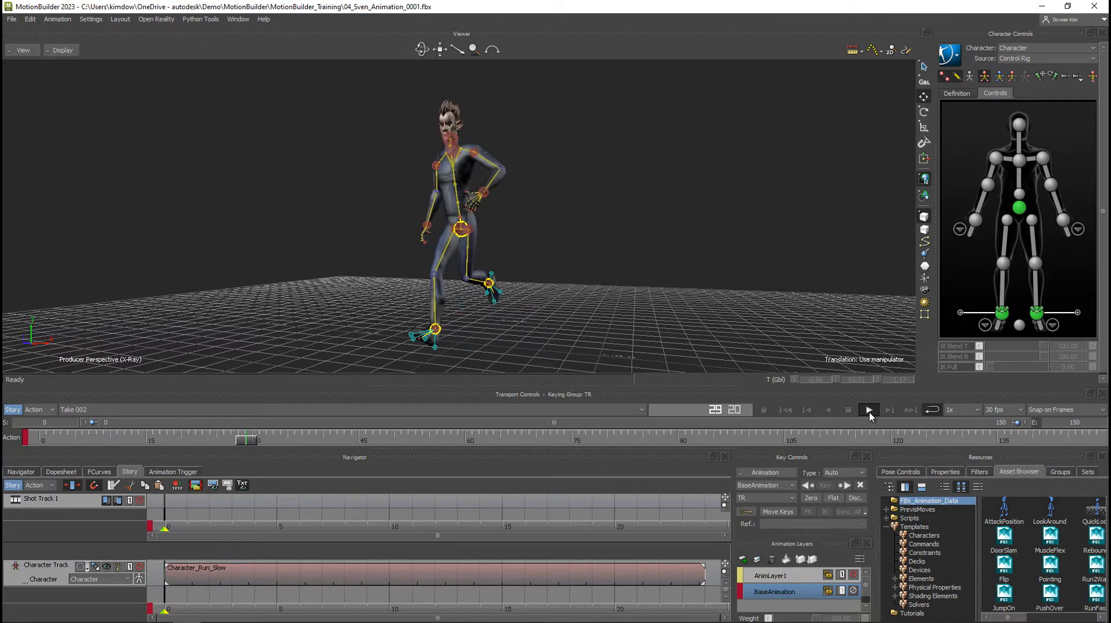
click(869, 410)
drag(391, 439, 38, 441)
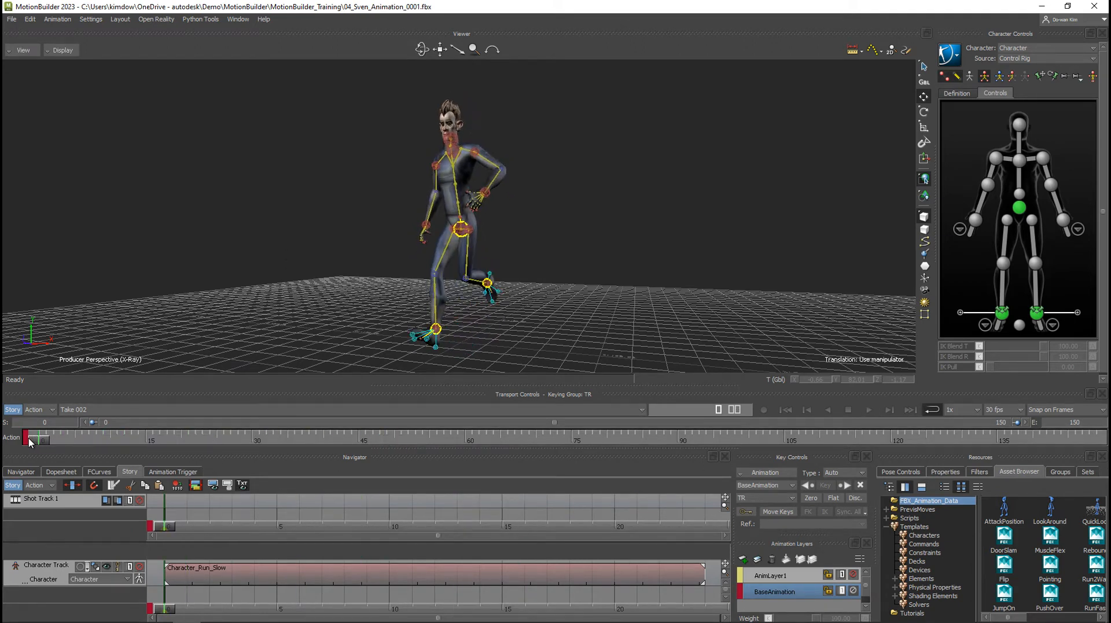
Frame the time range to the Character_Run_Slow clip's start and end, play it from the start, and return to frame 0.
click(138, 580)
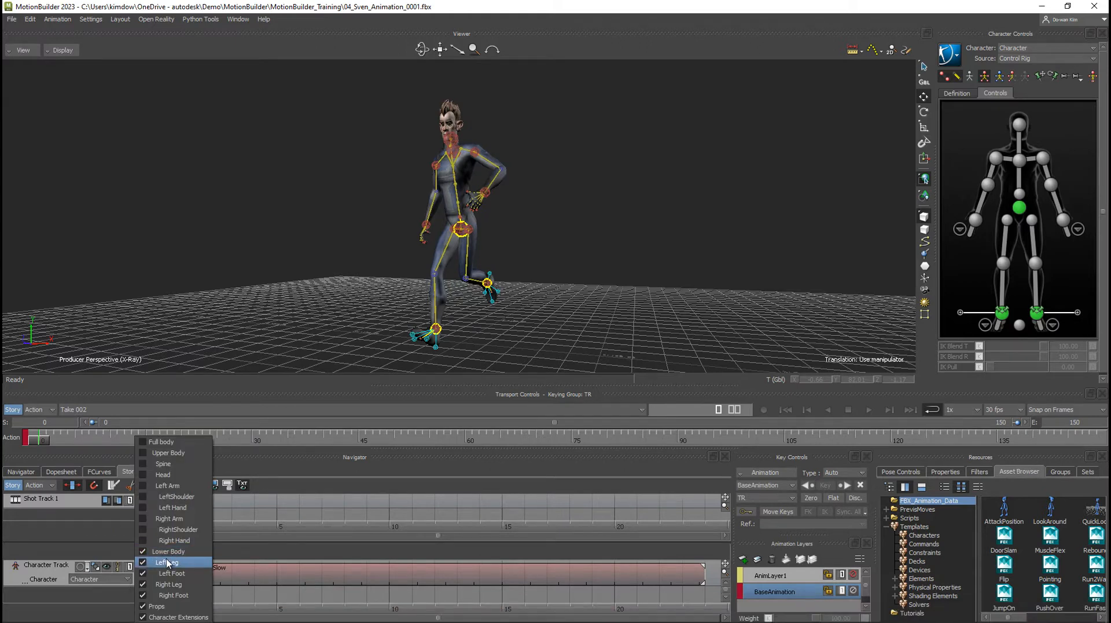
click(96, 592)
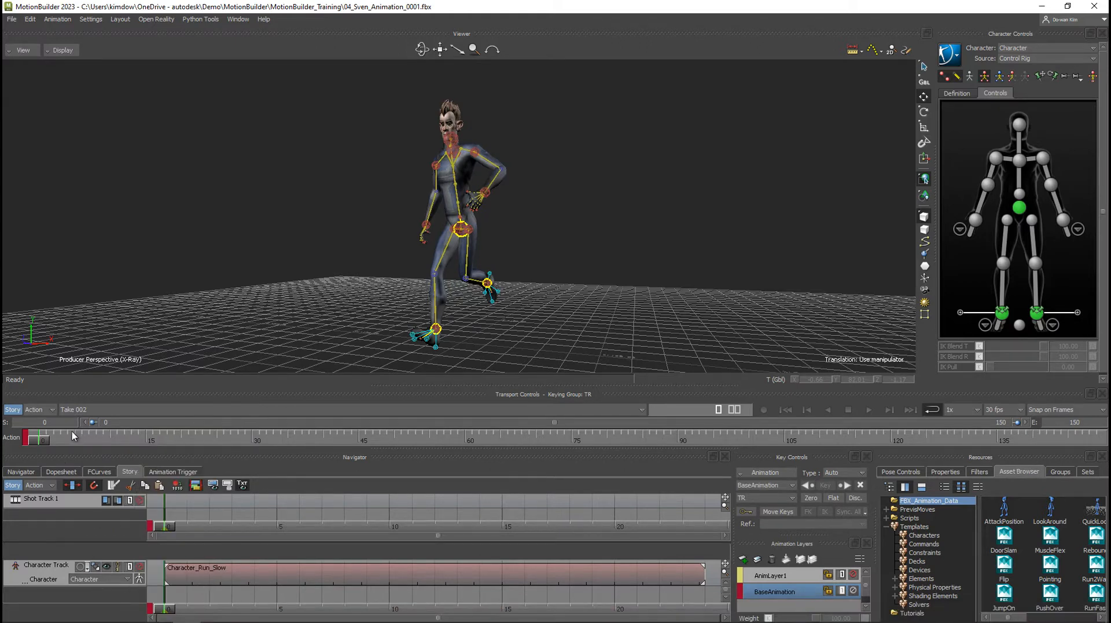
drag(51, 443, 210, 438)
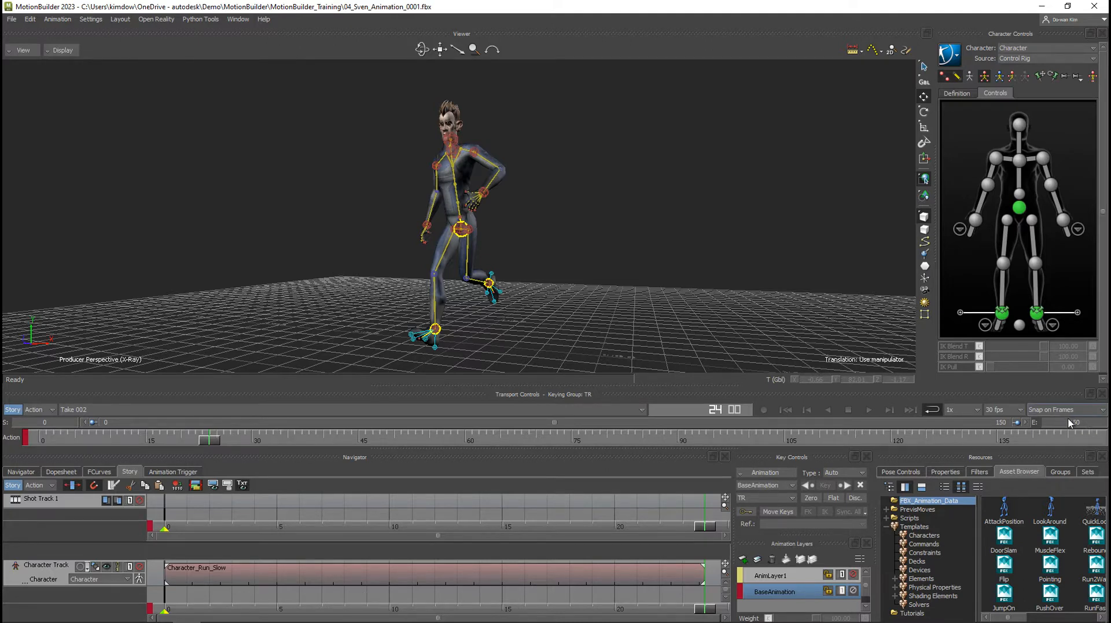
right_click(438, 576)
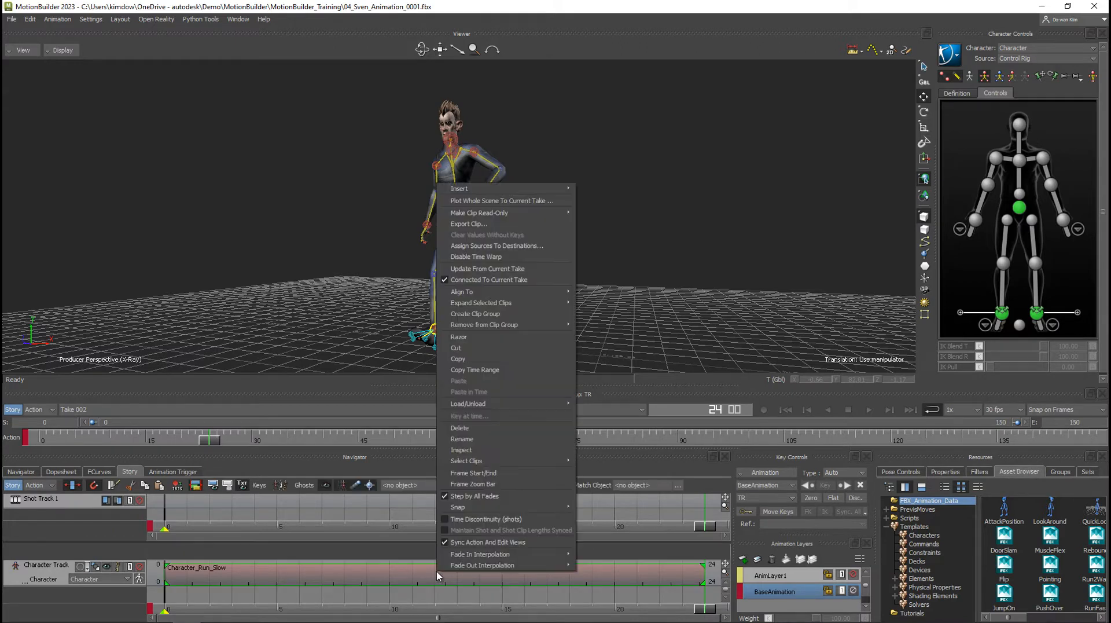
click(487, 473)
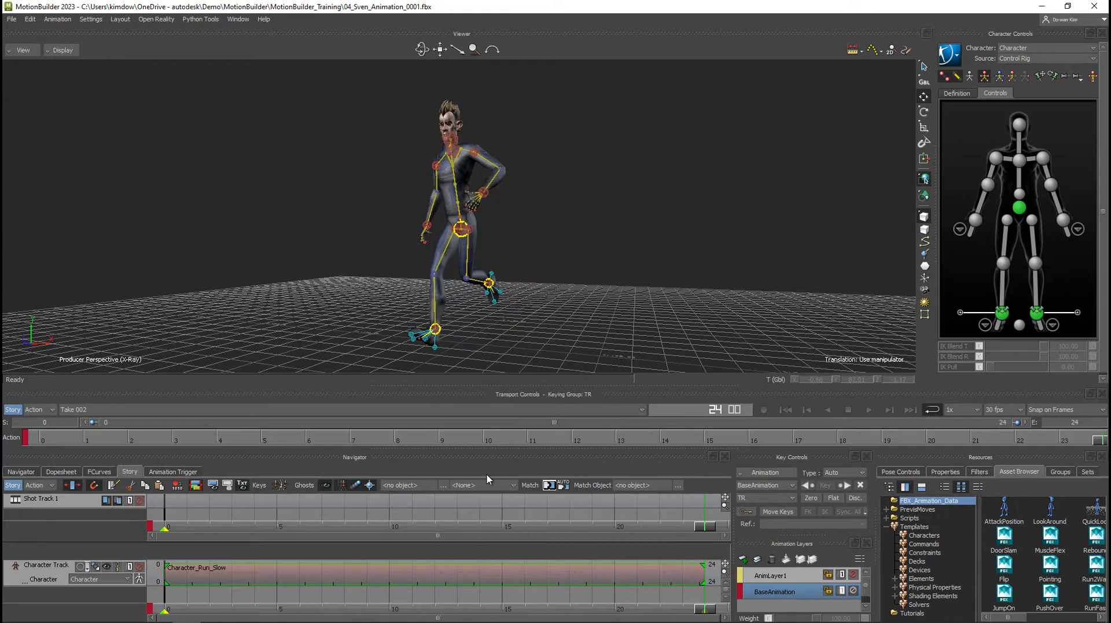
click(783, 410)
click(870, 411)
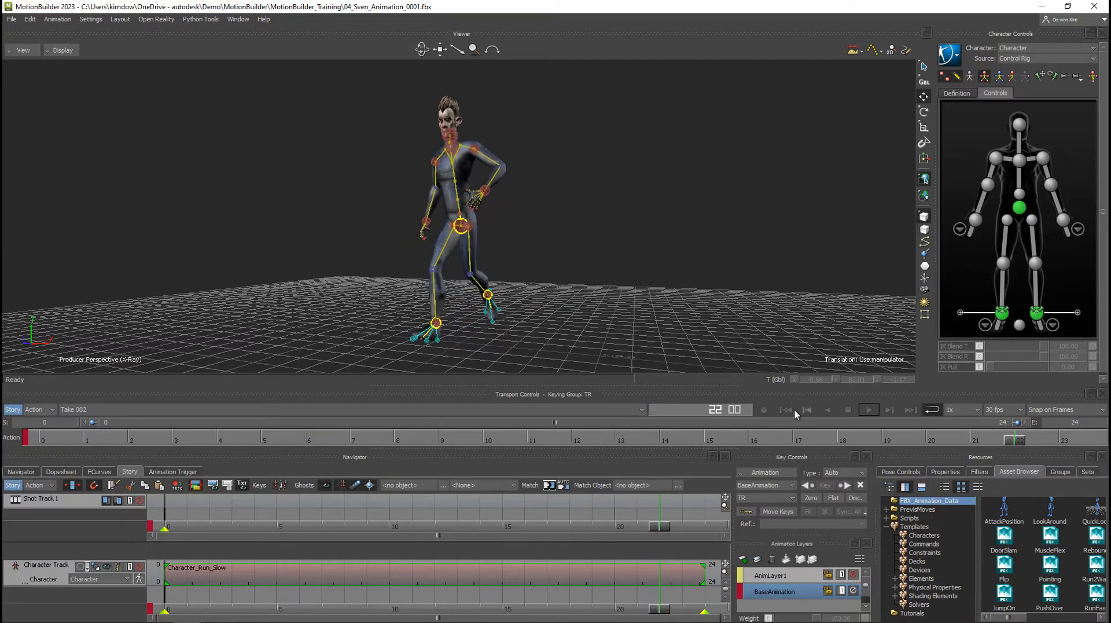
click(785, 409)
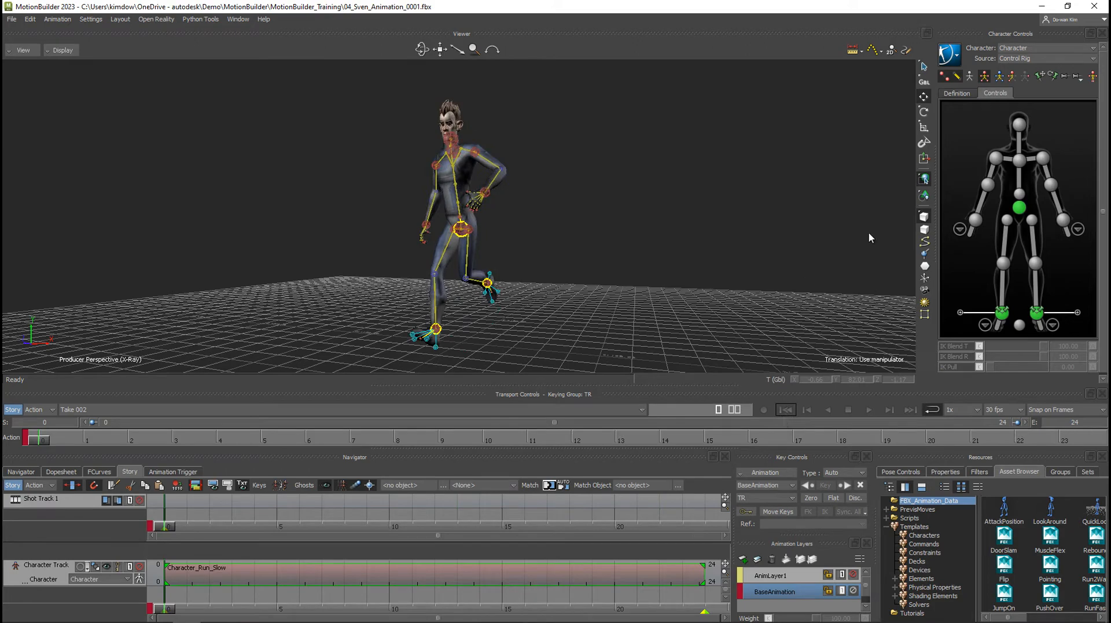
Put the character in its stance pose, checking it during playback, and mute the Character Track.
click(1093, 77)
ctrl+shift+drag(469, 245, 714, 359)
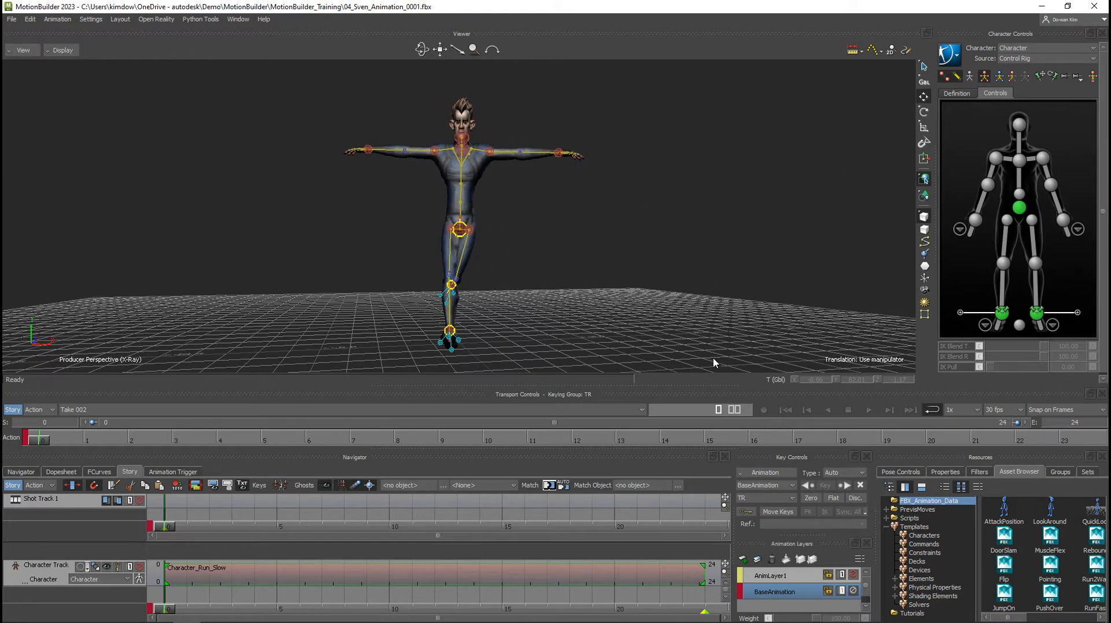
click(869, 410)
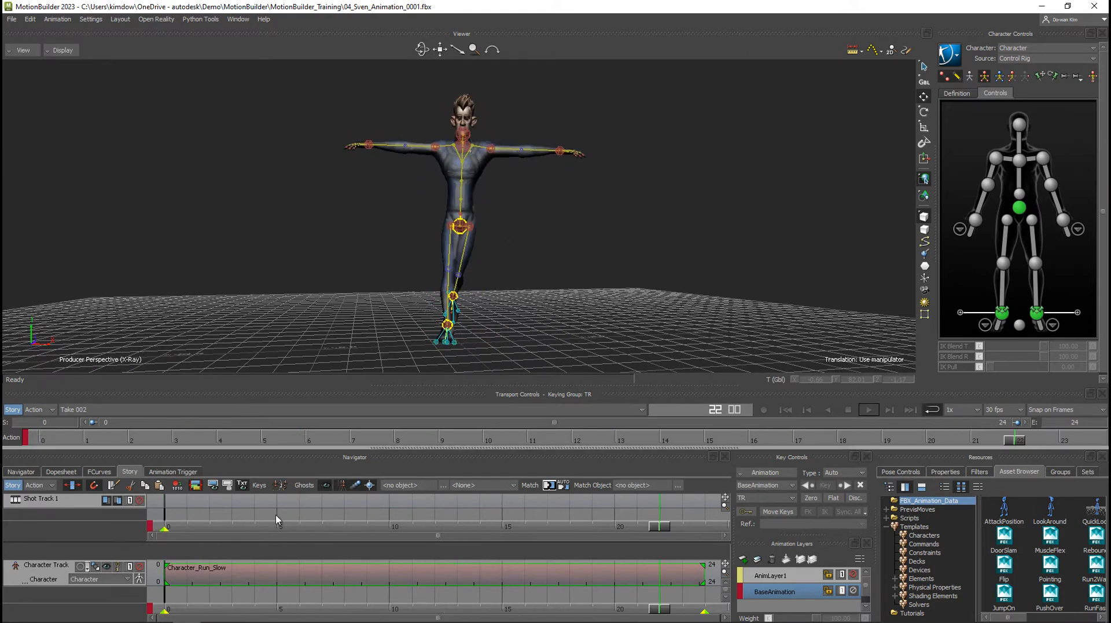
click(140, 567)
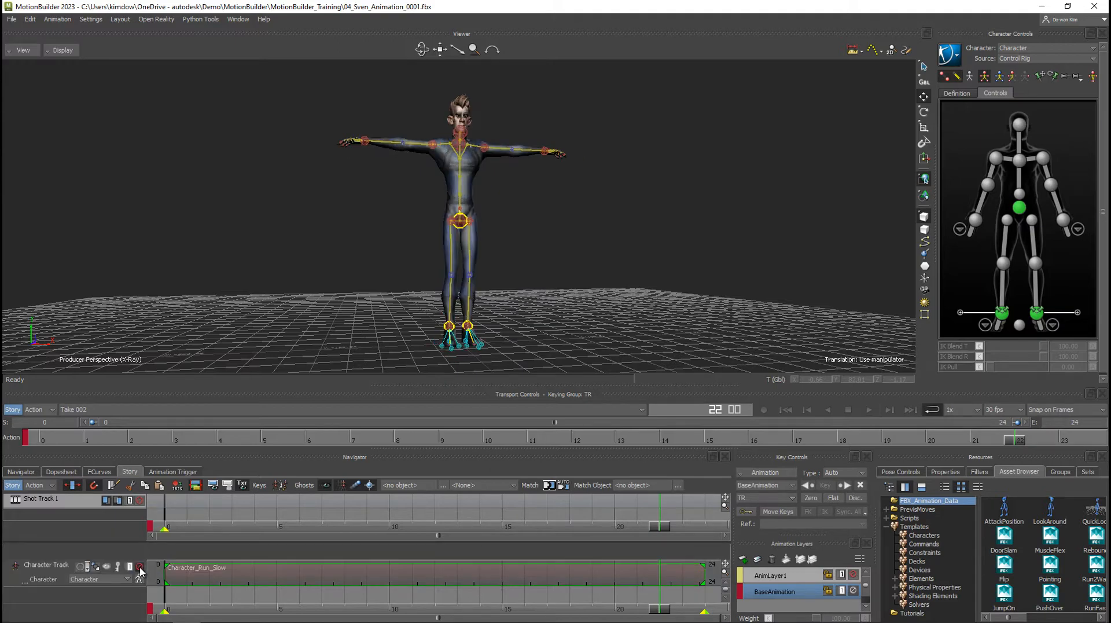
Add a Cube element to the scene and align it to the character's right wrist.
mouse_move(557, 250)
ctrl+shift+mouse_down()
mouse_move(471, 265)
mouse_move(521, 197)
mouse_move(508, 257)
mouse_move(561, 261)
ctrl+shift+mouse_up()
shift+drag(544, 249, 547, 239)
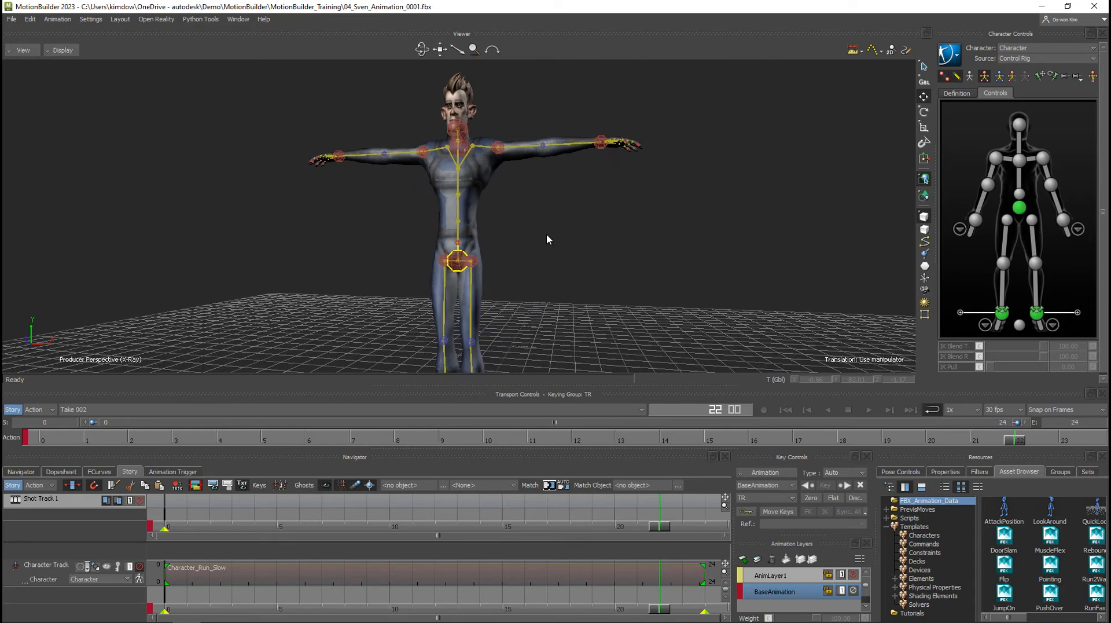
click(922, 579)
drag(1010, 567, 608, 319)
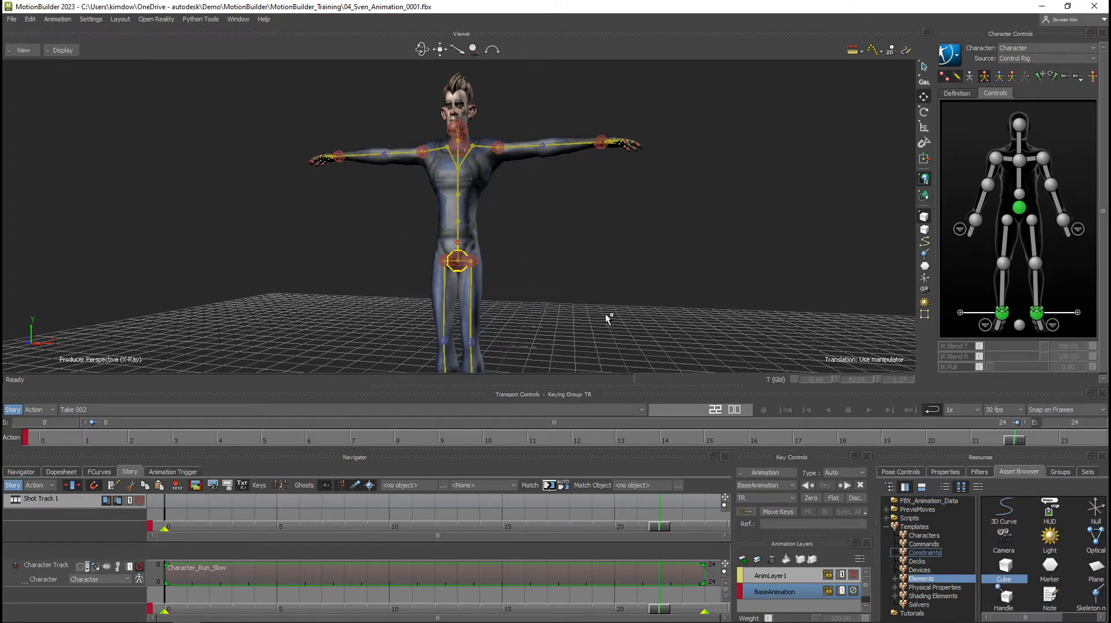
drag(350, 172, 340, 161)
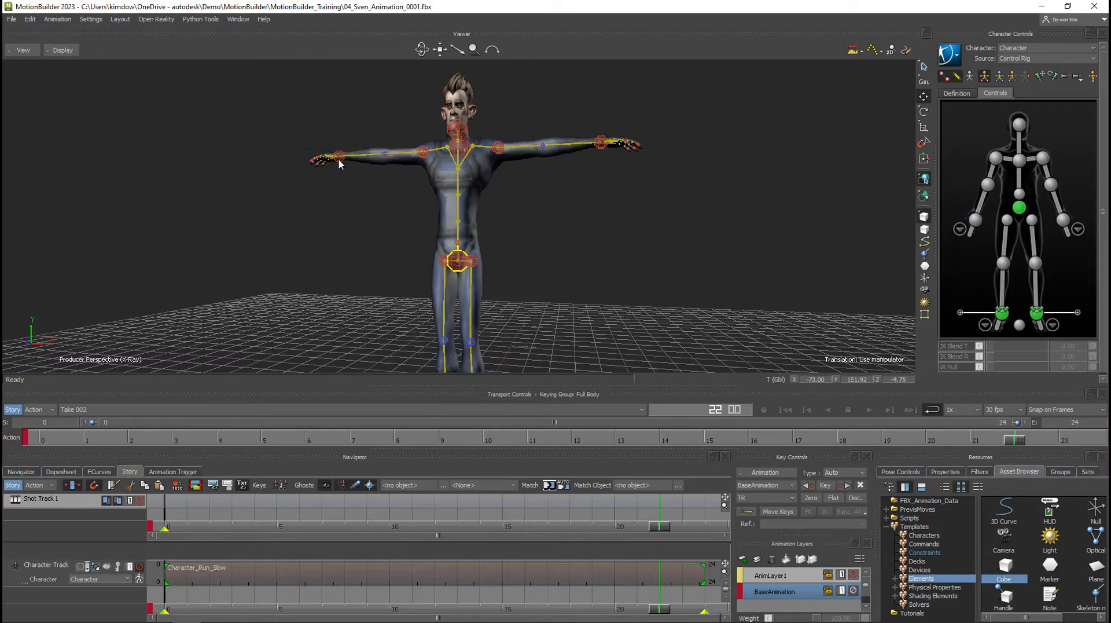
key(ctrl+a)
ctrl+drag(531, 254, 474, 250)
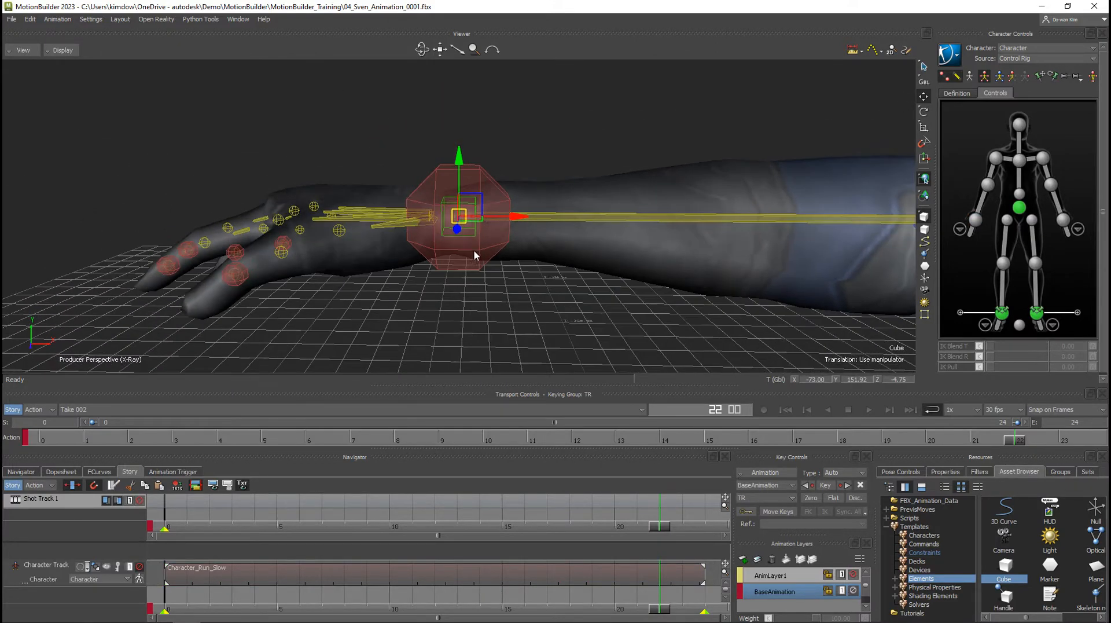
Move the cube beside the right hand and scale it into a long, flat beam running under the palm.
drag(468, 205, 635, 174)
key(s)
drag(526, 220, 599, 190)
mouse_move(543, 237)
ctrl+shift+mouse_down()
mouse_move(412, 186)
mouse_move(561, 237)
ctrl+shift+mouse_up()
Try moving the right wrist effector, undo the move, and test rotating the hand around the wrist.
click(464, 204)
key(r)
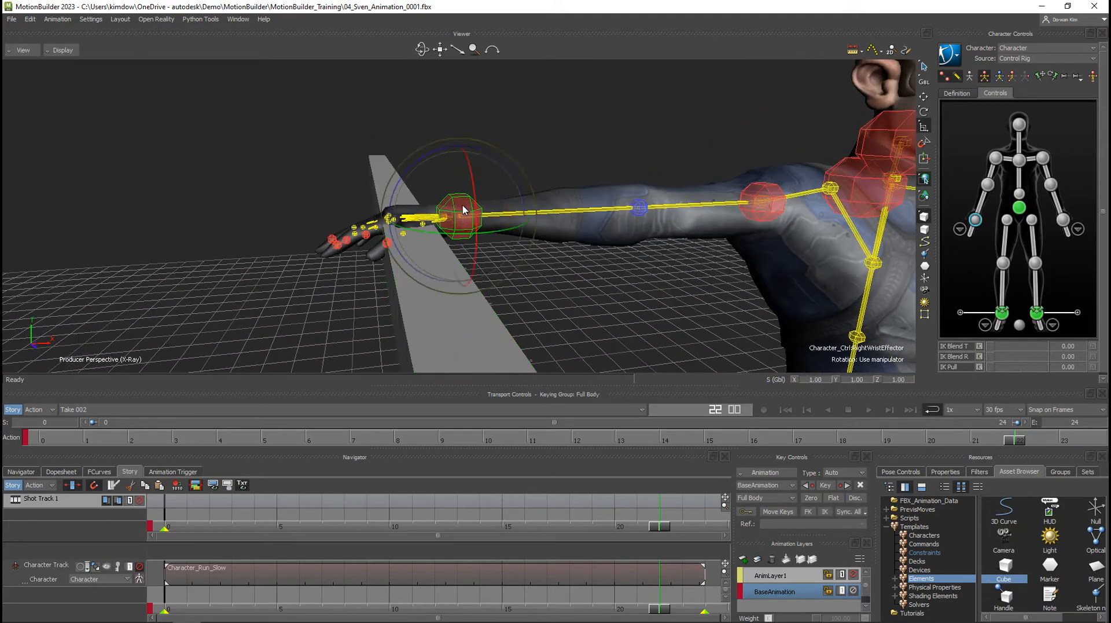
key(t)
drag(459, 215, 497, 202)
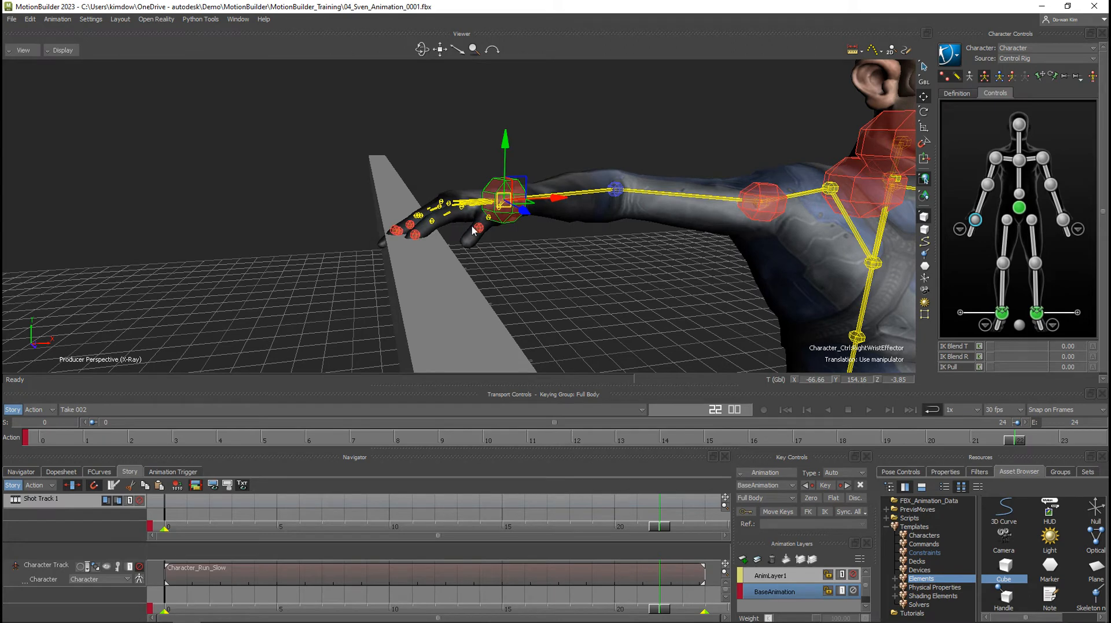
key(ctrl+z)
key(r)
mouse_move(435, 190)
mouse_down()
mouse_move(418, 205)
mouse_move(435, 195)
mouse_up()
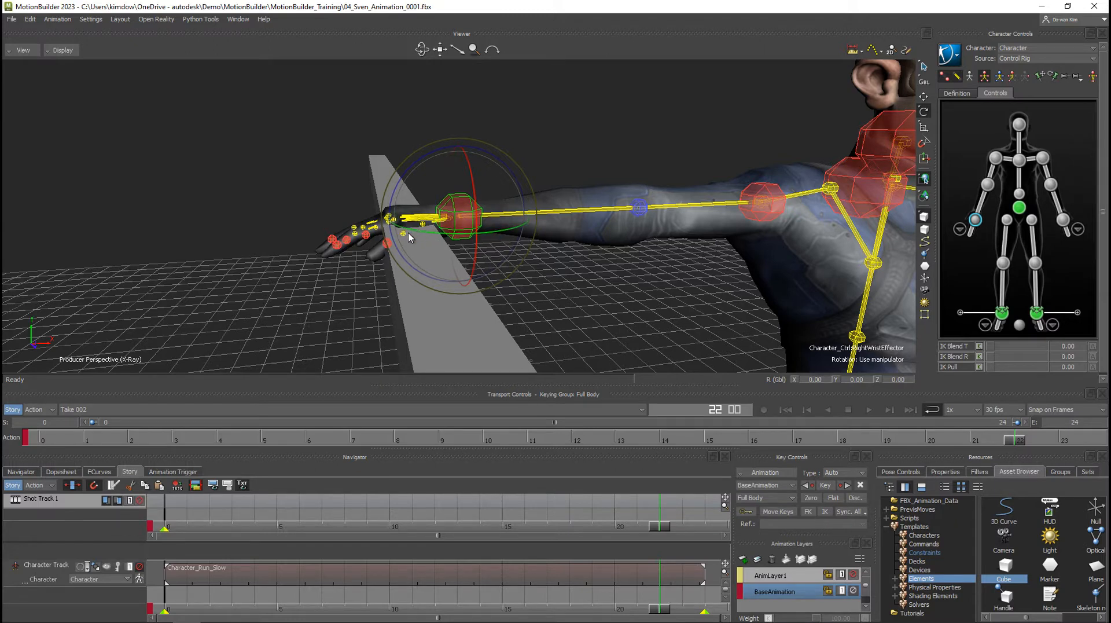
Create an Aux Pivot on the right wrist effector, aligned to the wrist and offset beneath the palm at the beam, and exit offset editing.
right_click(976, 224)
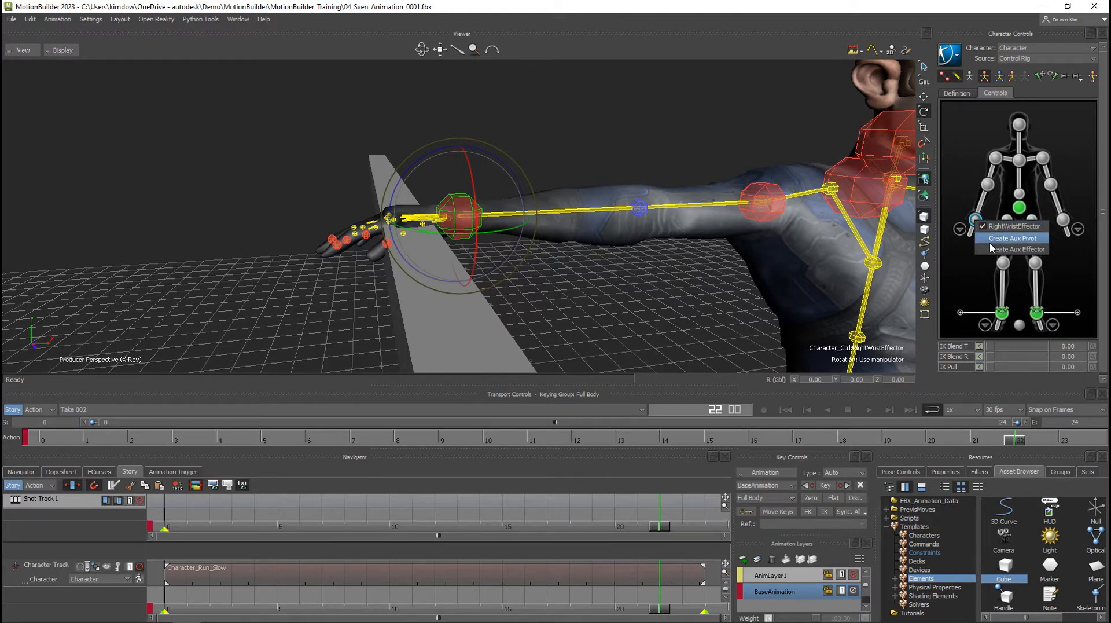
click(992, 239)
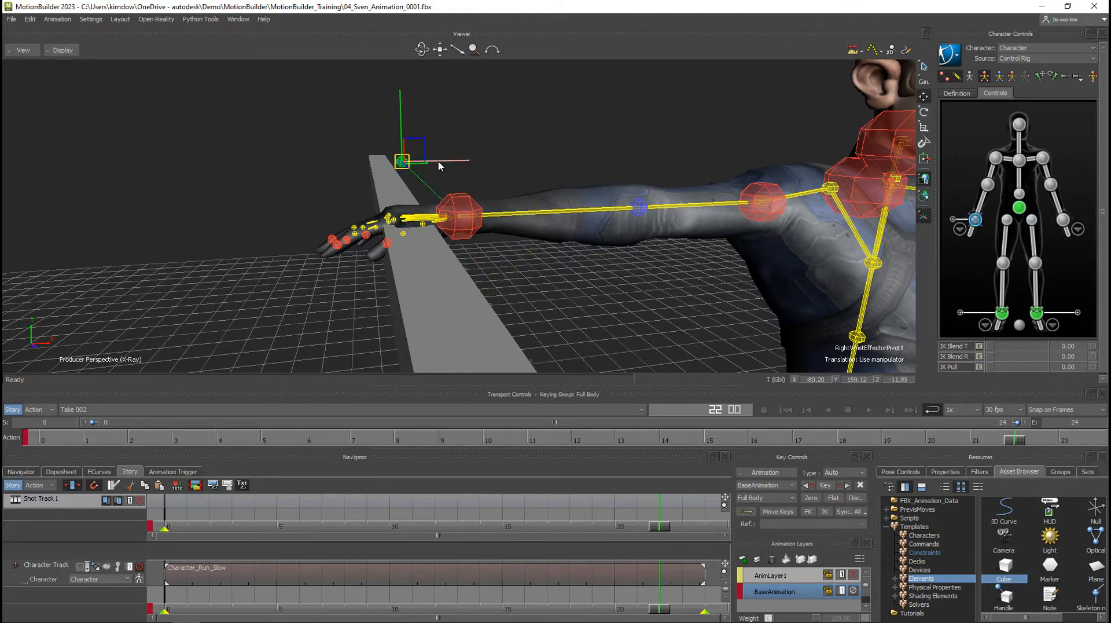
alt+drag(408, 167, 454, 210)
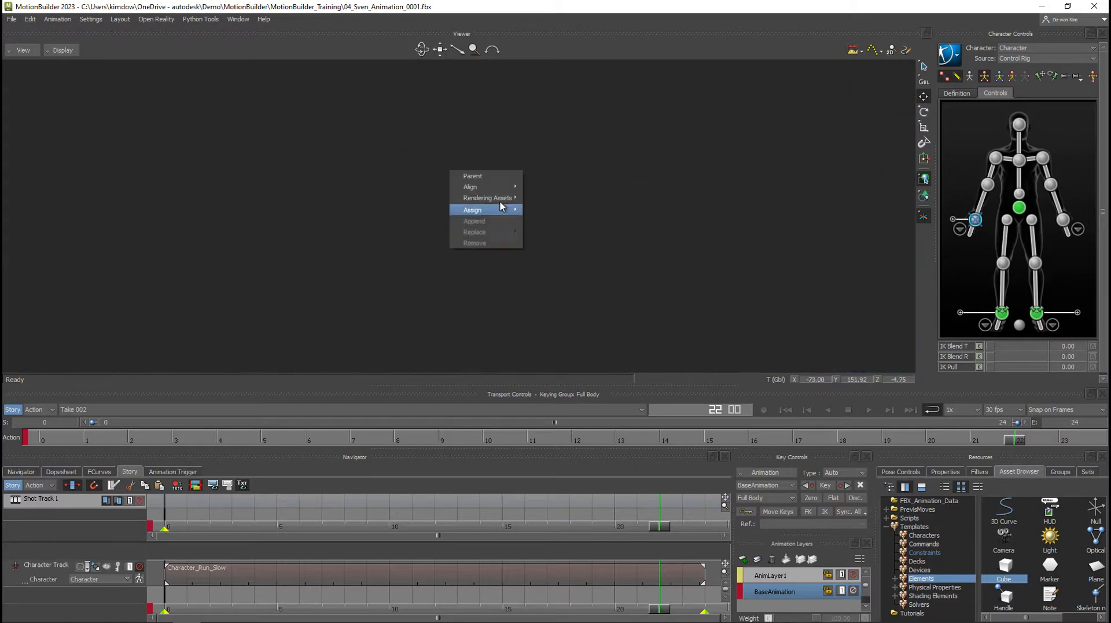
mouse_move(501, 206)
click(605, 209)
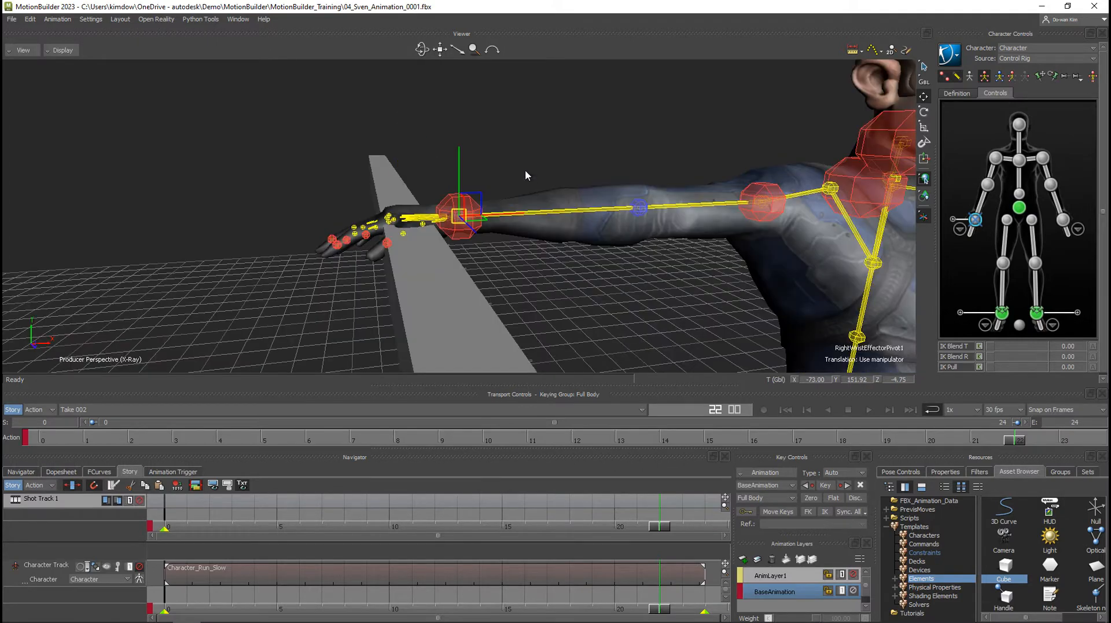
ctrl+shift+drag(481, 218, 435, 229)
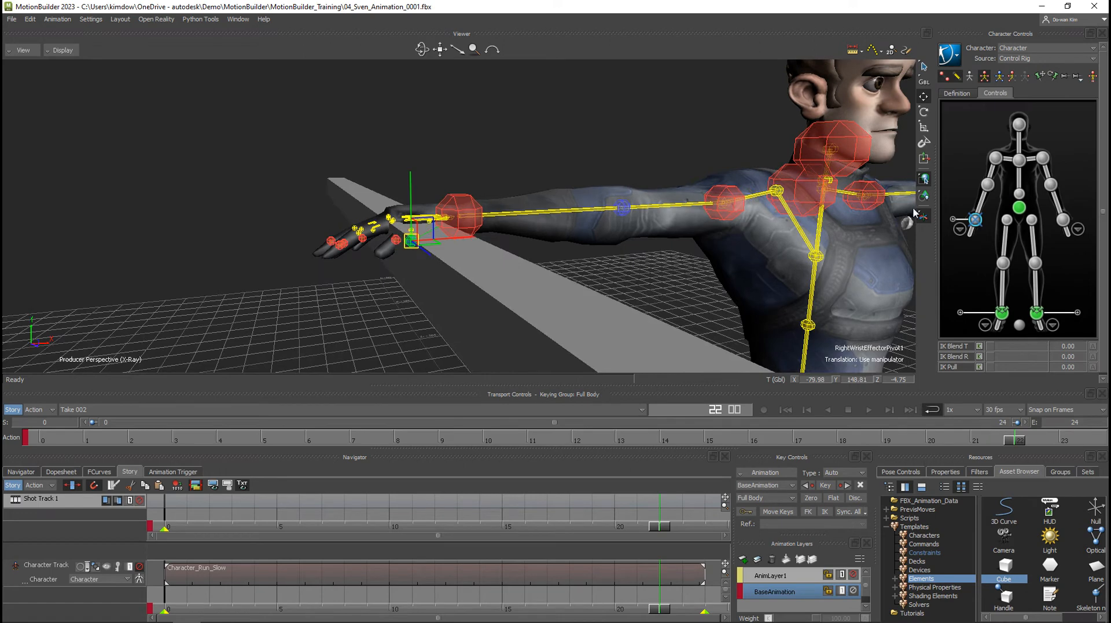
click(925, 218)
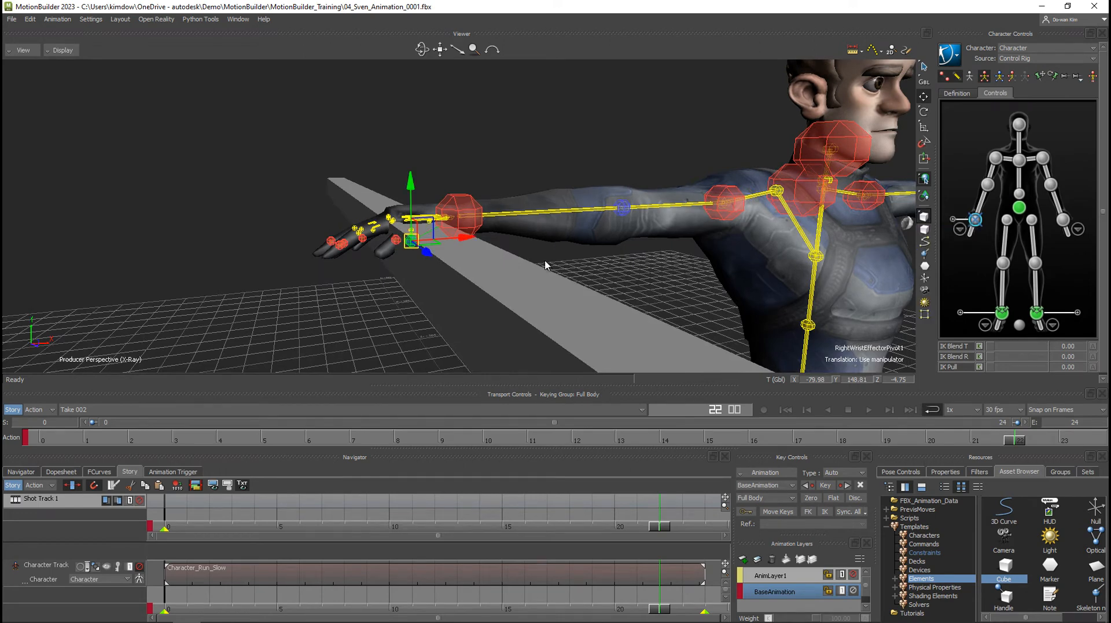
Test rotating the right hand about the auxiliary pivot under the palm, and undo the rotation.
key(r)
drag(381, 191, 430, 187)
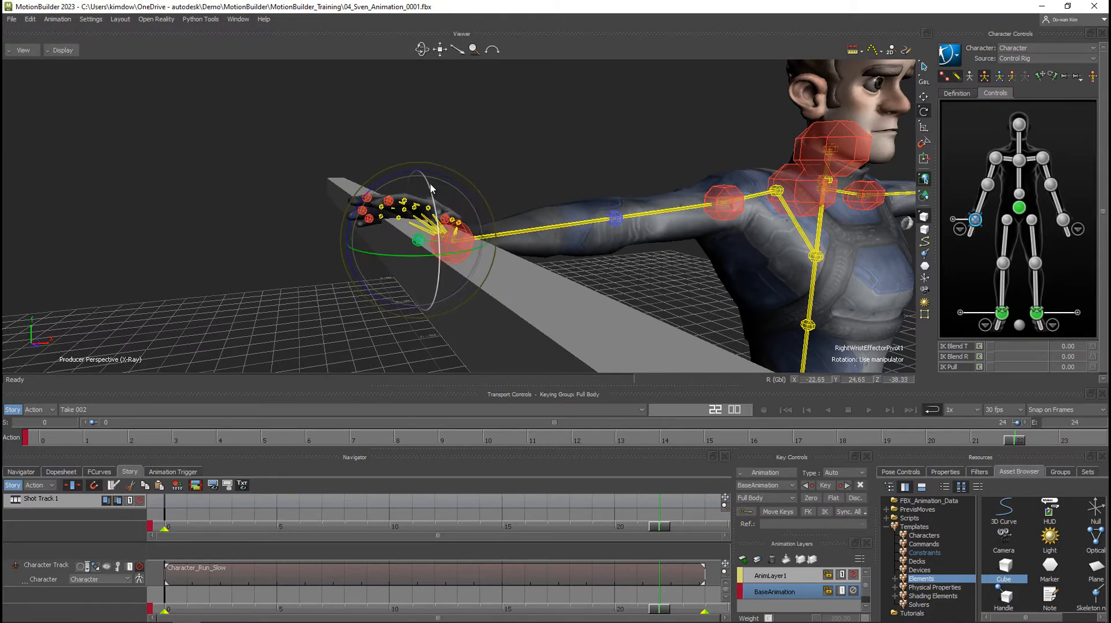
key(ctrl+z)
Adjust the scale of the beam under the right hand and parent the beam to the right wrist's auxiliary pivot.
scroll(554, 242, down, 5)
ctrl+shift+drag(554, 242, 556, 303)
click(556, 307)
key(s)
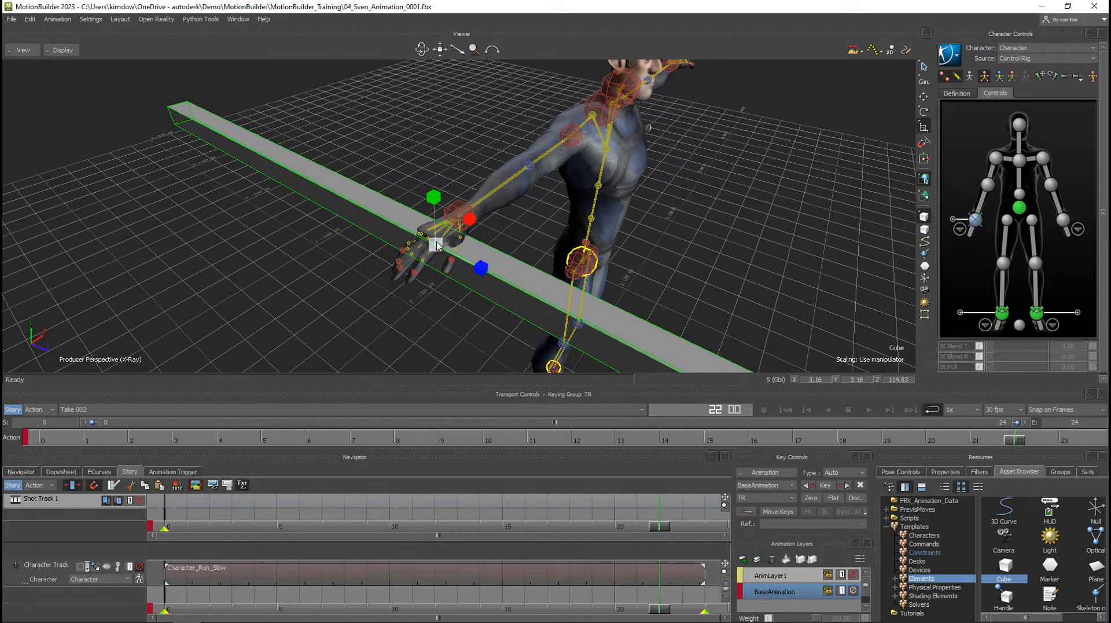
drag(437, 246, 544, 272)
key(t)
click(415, 285)
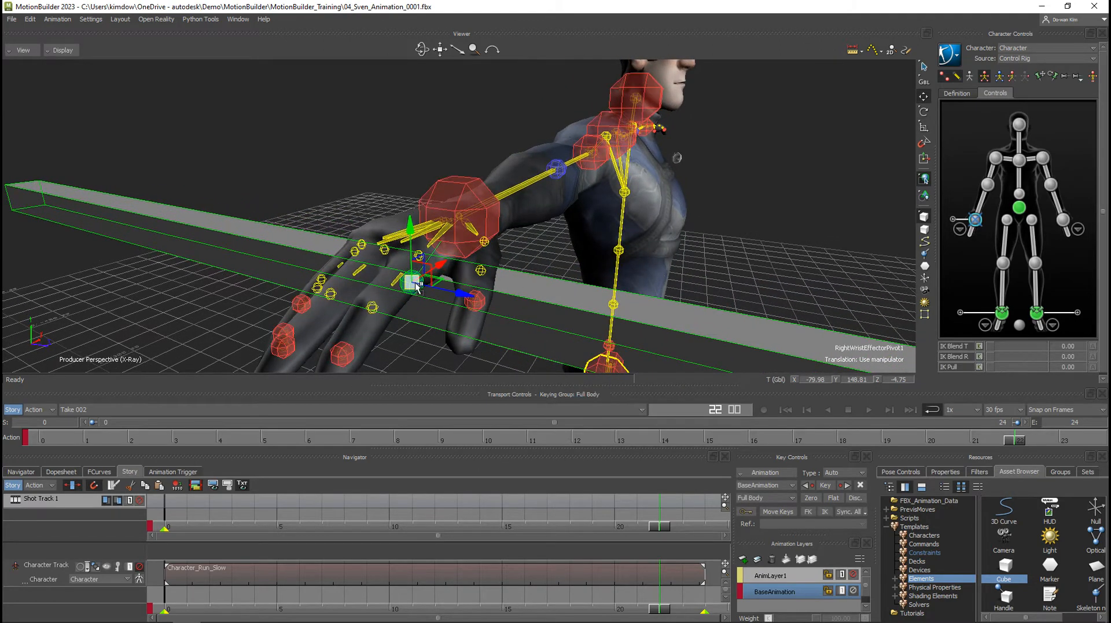
right_click(418, 286)
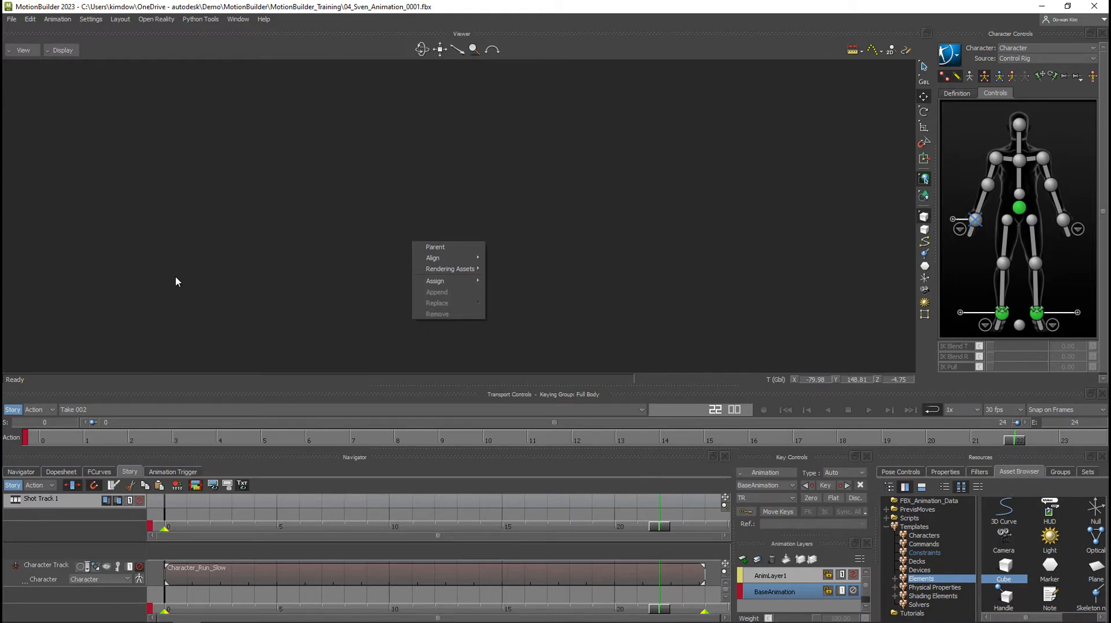
click(439, 249)
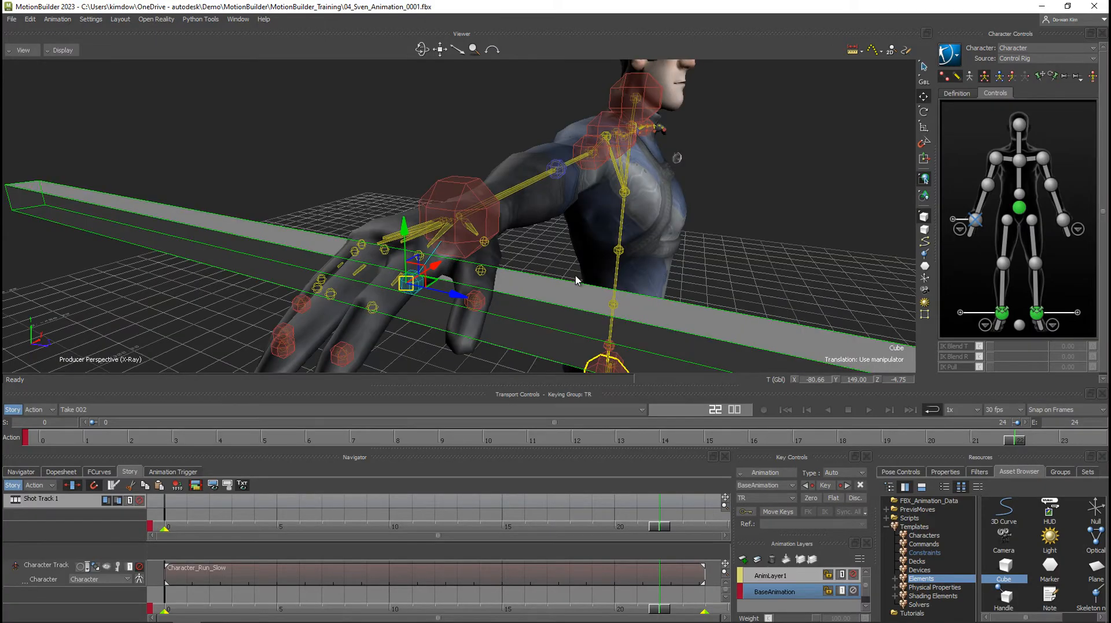
Slide the beam along its length to a Z position of about 47.5, so one end sits at the right hand.
alt+right_drag(576, 281, 405, 258)
alt+drag(432, 229, 858, 258)
alt+drag(552, 257, 463, 236)
alt+right_drag(464, 236, 533, 238)
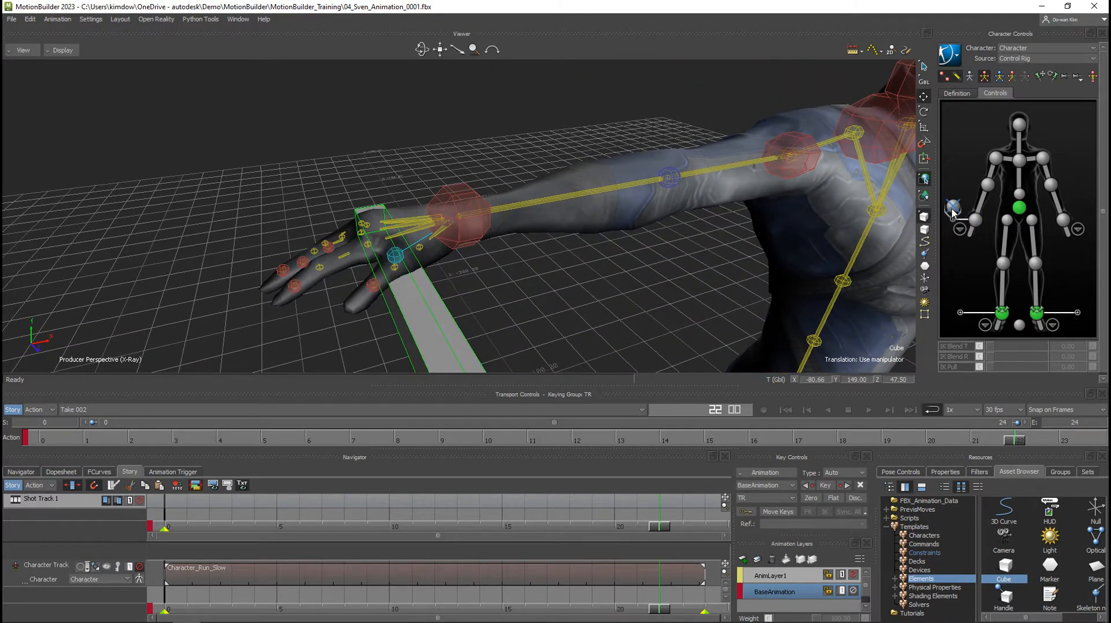
Rotate and move the right wrist's auxiliary pivot to bring the hand and beam down in front of the hips.
click(953, 208)
key(e)
mouse_move(457, 249)
mouse_down()
mouse_move(429, 227)
mouse_move(442, 237)
mouse_up()
alt+right_drag(614, 257, 486, 250)
alt+drag(466, 272, 641, 353)
key(w)
alt+right_drag(641, 350, 509, 283)
alt+drag(509, 283, 642, 308)
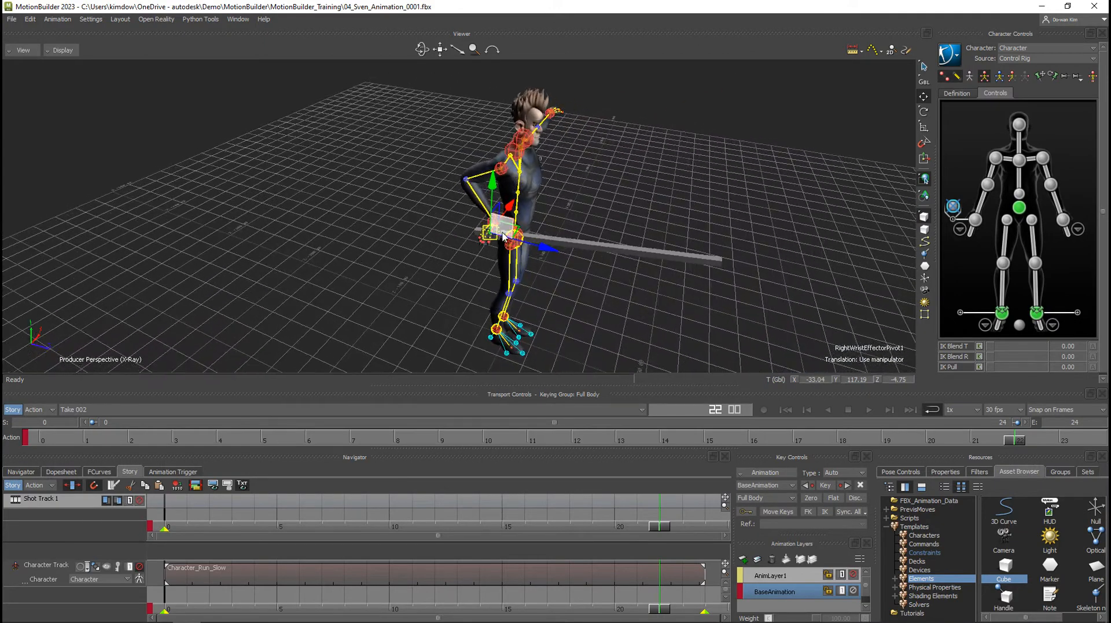
drag(503, 232, 540, 239)
Rotate the right shoulder effector to adjust the bent right arm beside the body.
click(504, 170)
key(e)
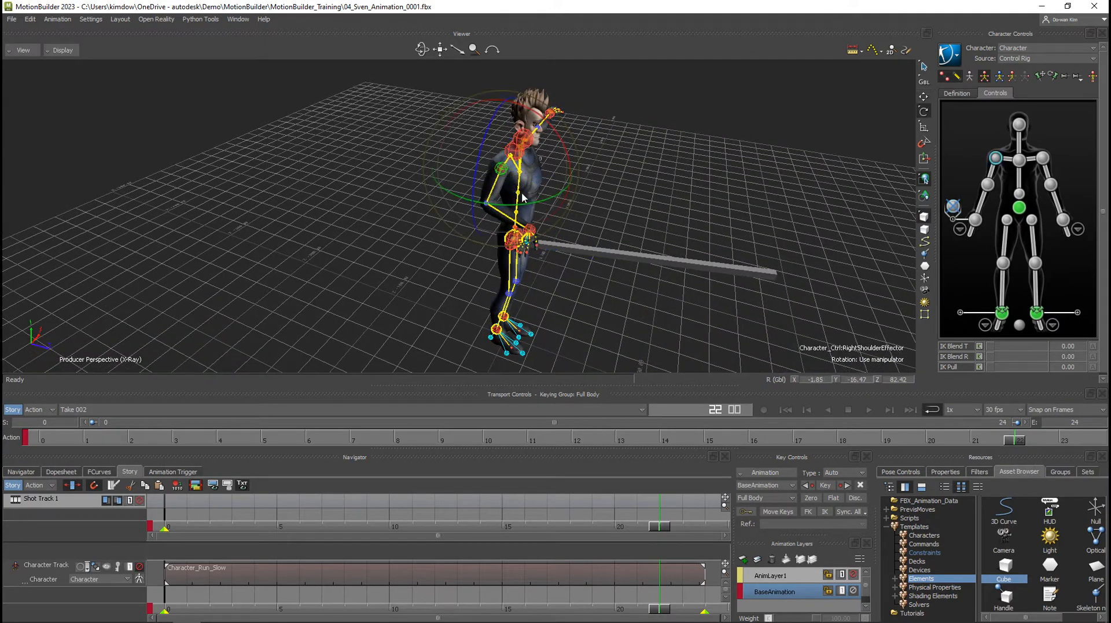
drag(522, 198, 342, 231)
Reposition and rotate the right wrist's auxiliary pivot so the beam runs diagonally from the waist up past the left shoulder.
click(954, 206)
alt+right_drag(342, 231, 371, 233)
key(w)
drag(347, 199, 342, 227)
mouse_move(451, 220)
alt+mouse_down()
mouse_move(423, 203)
mouse_move(393, 229)
mouse_move(433, 225)
alt+mouse_up()
alt+drag(498, 194, 462, 176)
key(e)
drag(433, 213, 442, 260)
alt+drag(382, 249, 579, 209)
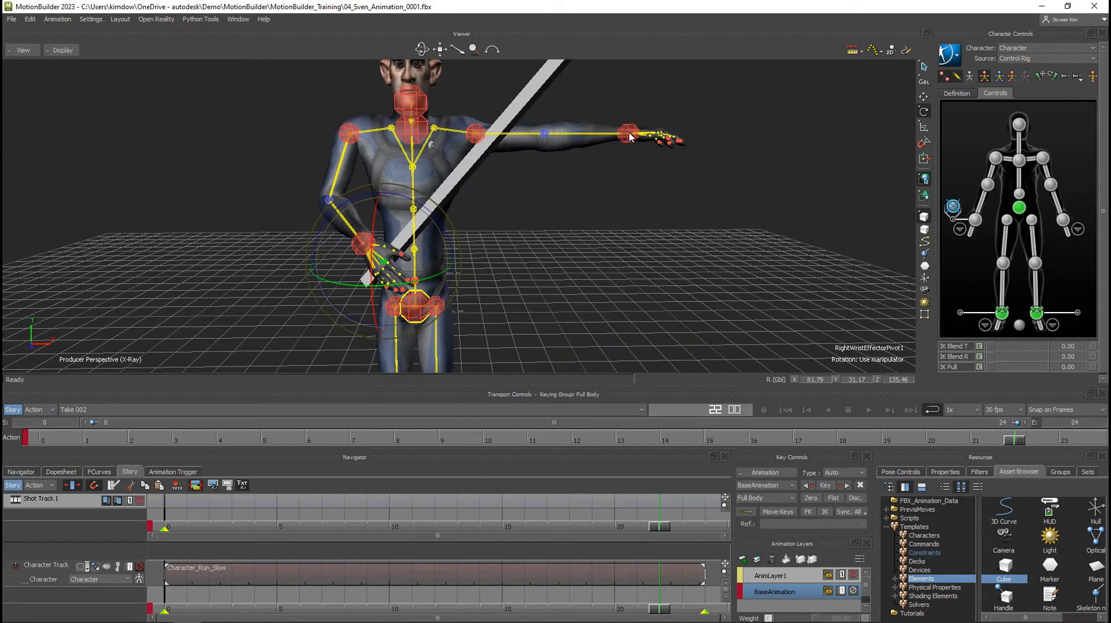
Move and rotate the left wrist effector to bring the left hand up to the beam in front of the chest.
click(629, 135)
key(w)
drag(645, 123, 500, 201)
key(e)
alt+drag(484, 265, 440, 269)
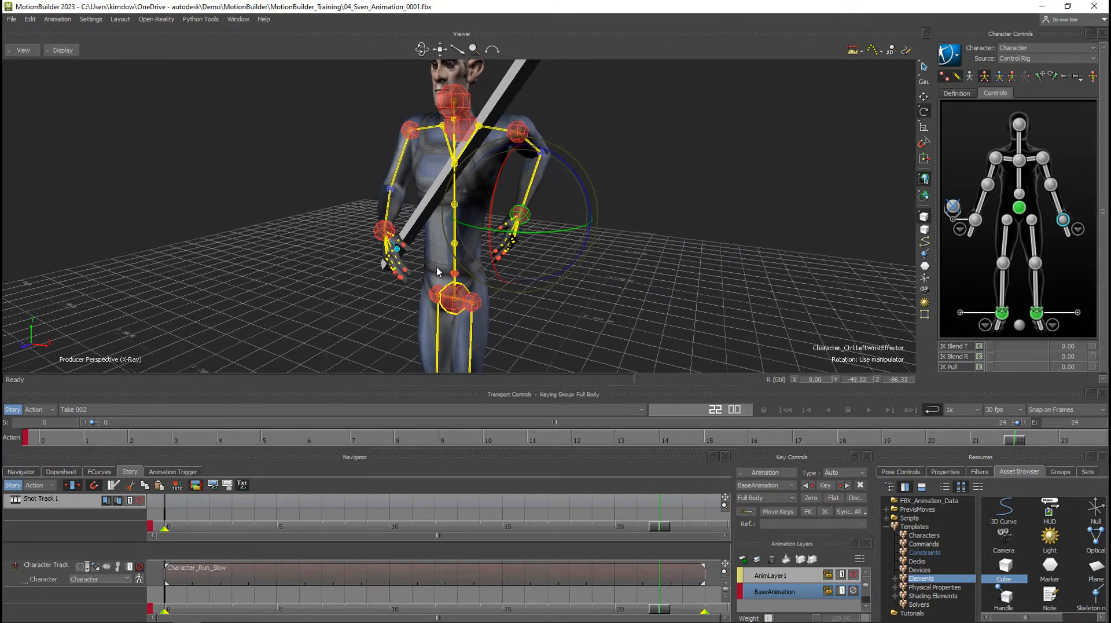
key(w)
alt+drag(530, 248, 499, 249)
mouse_move(525, 209)
mouse_down()
mouse_move(444, 211)
mouse_move(467, 198)
mouse_move(498, 220)
mouse_move(461, 239)
mouse_move(461, 210)
mouse_move(502, 154)
mouse_move(519, 182)
mouse_move(496, 187)
mouse_move(494, 172)
mouse_move(520, 190)
mouse_up()
key(e)
key(w)
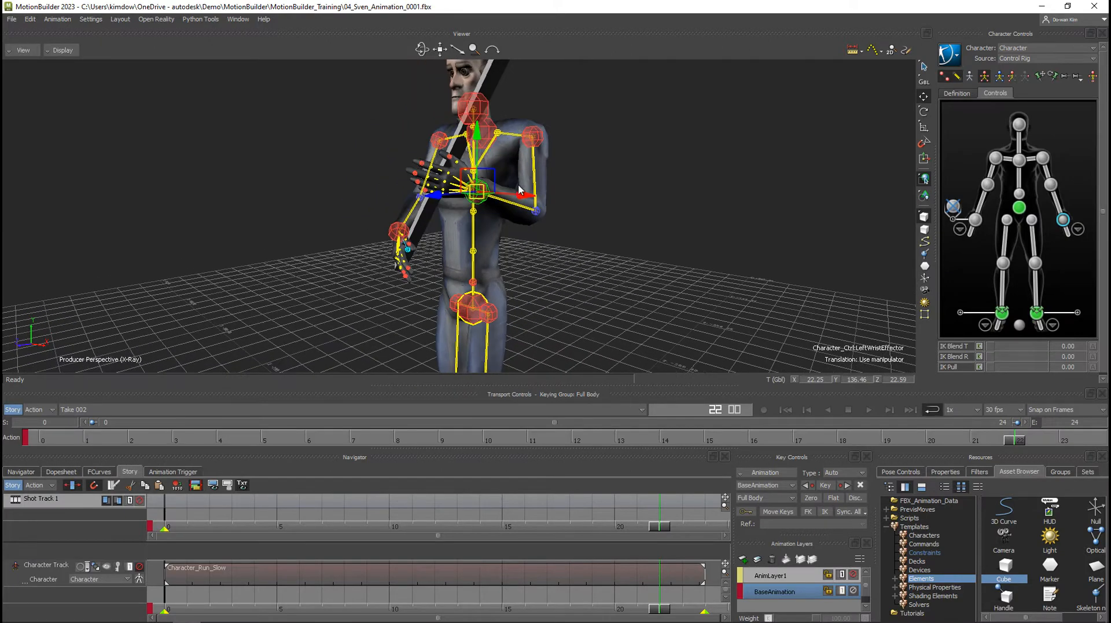
Rotate the left shoulder to swing the elbow outward and turn the left wrist so the palm meets the beam.
click(540, 140)
key(e)
drag(581, 133, 574, 103)
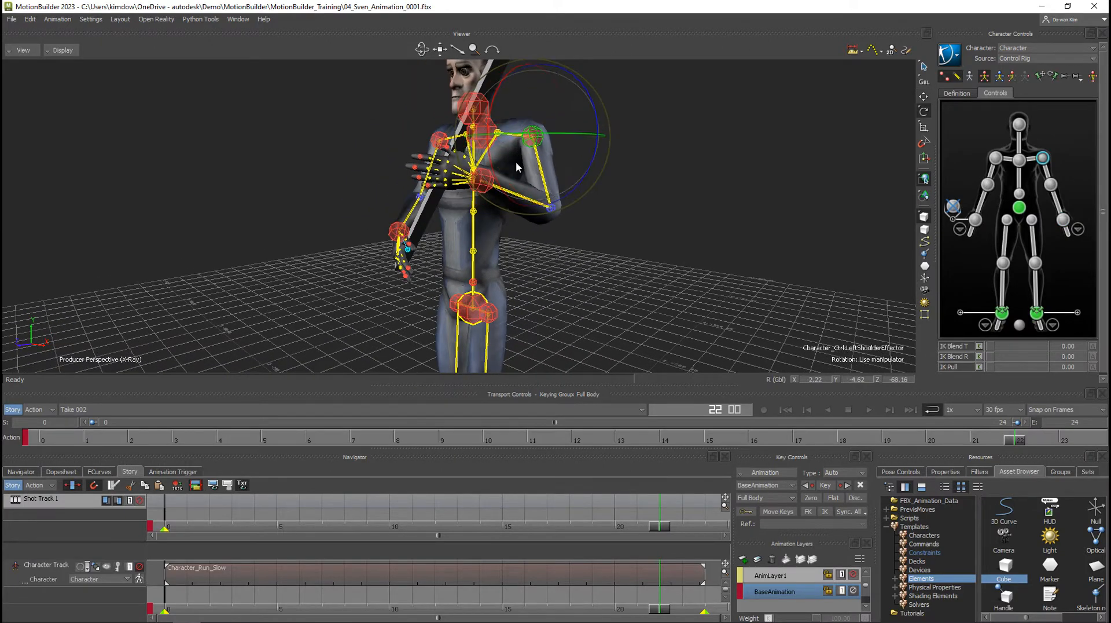
click(484, 187)
alt+drag(489, 234, 535, 226)
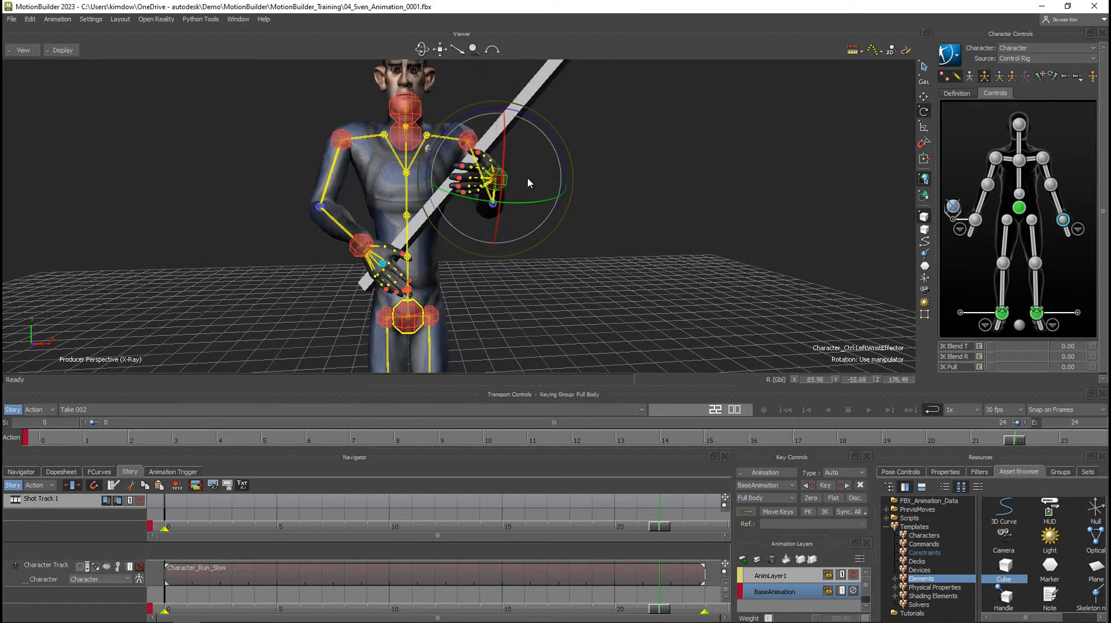
mouse_move(528, 183)
mouse_down()
mouse_move(497, 124)
mouse_move(505, 182)
mouse_move(414, 184)
mouse_move(517, 191)
mouse_move(428, 188)
mouse_move(498, 196)
mouse_move(499, 213)
mouse_move(460, 187)
mouse_move(512, 190)
mouse_up()
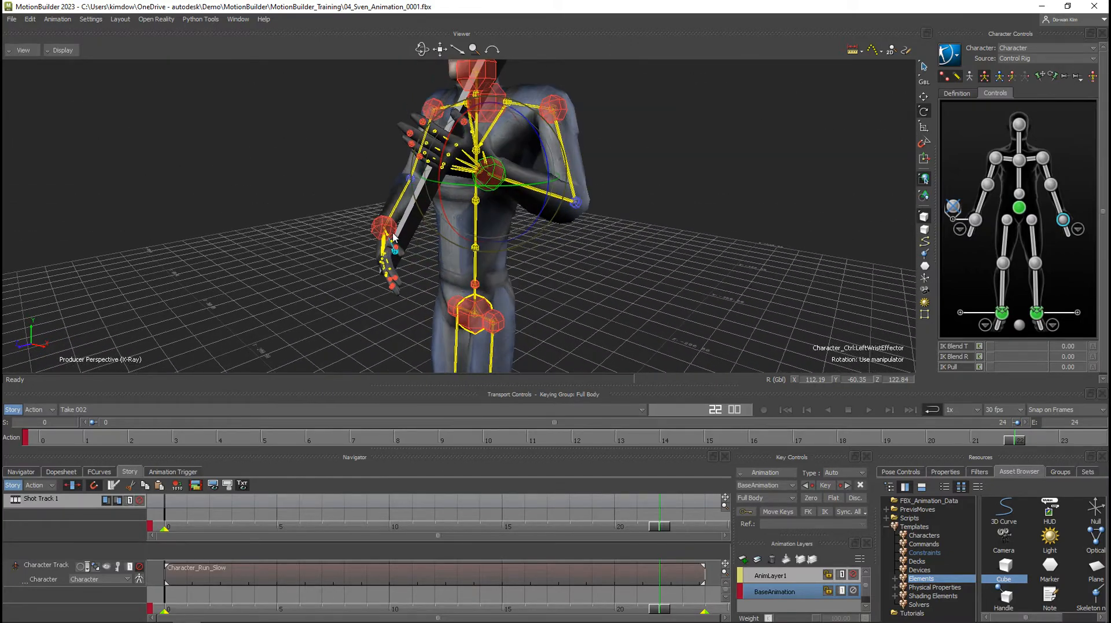
Test rotating the beam with the right wrist's auxiliary pivot, and undo the rotation.
click(954, 206)
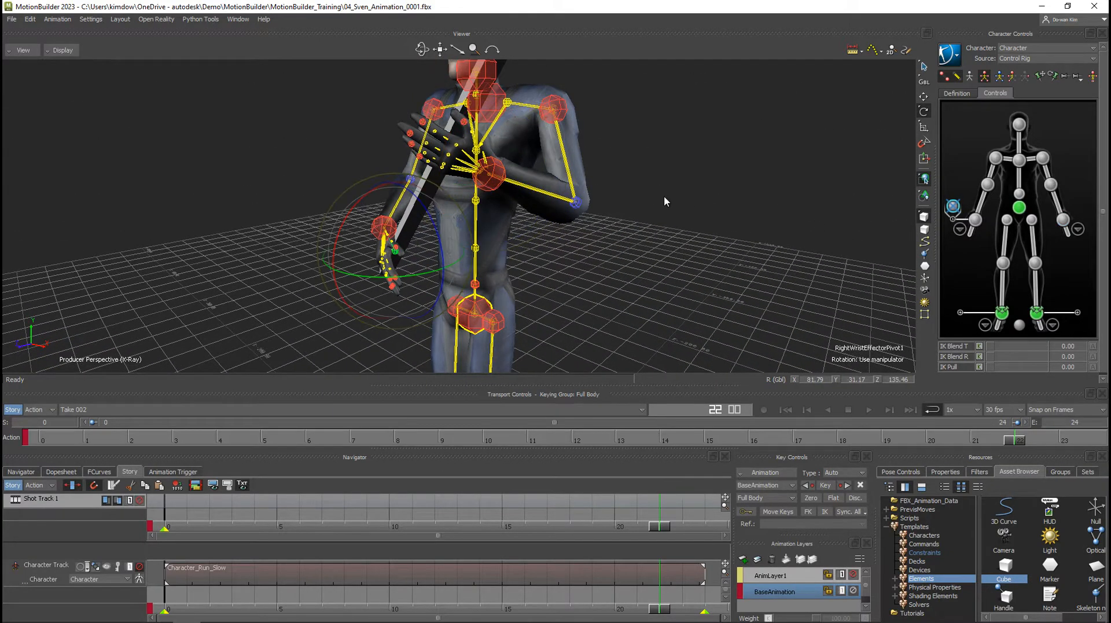
drag(436, 226, 452, 183)
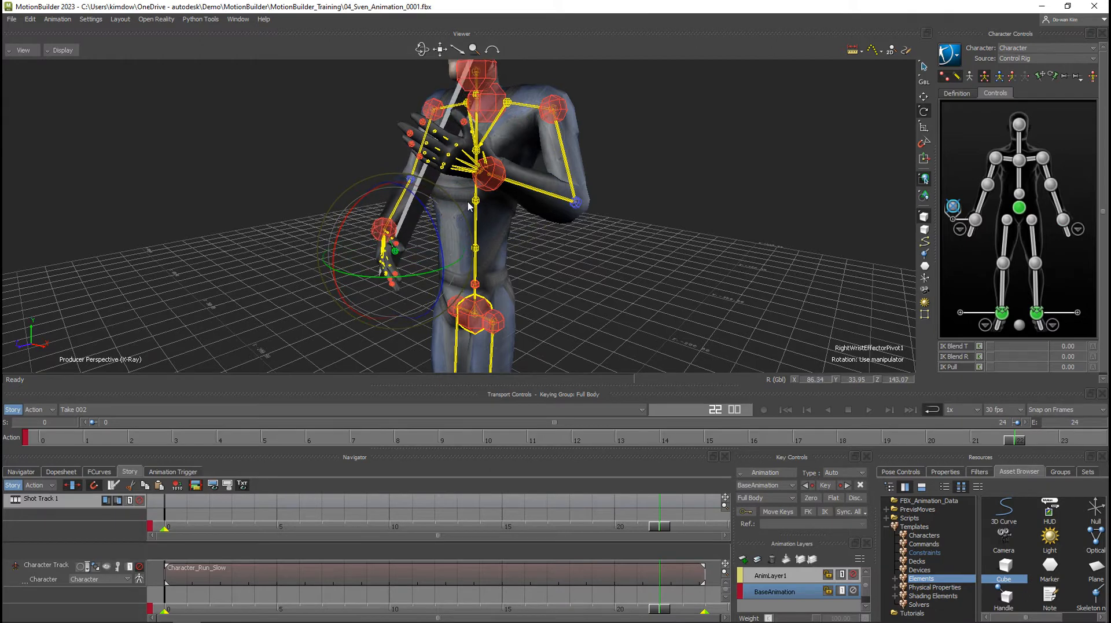
key(ctrl+z)
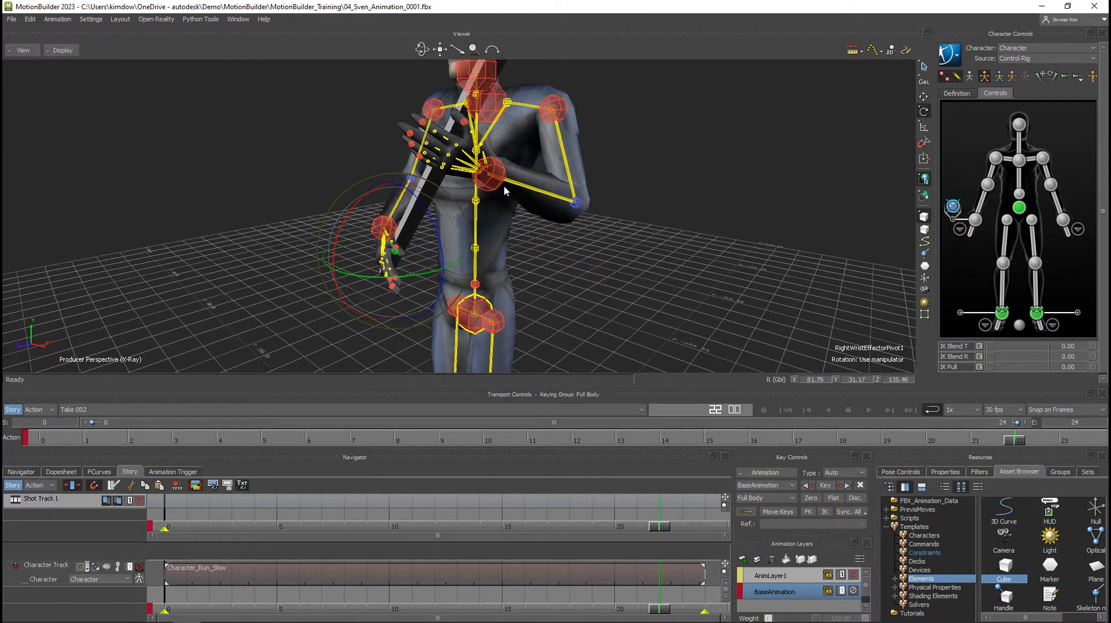
Create an Aux Effector on the left wrist effector and clear the selection.
click(503, 186)
right_click(1063, 222)
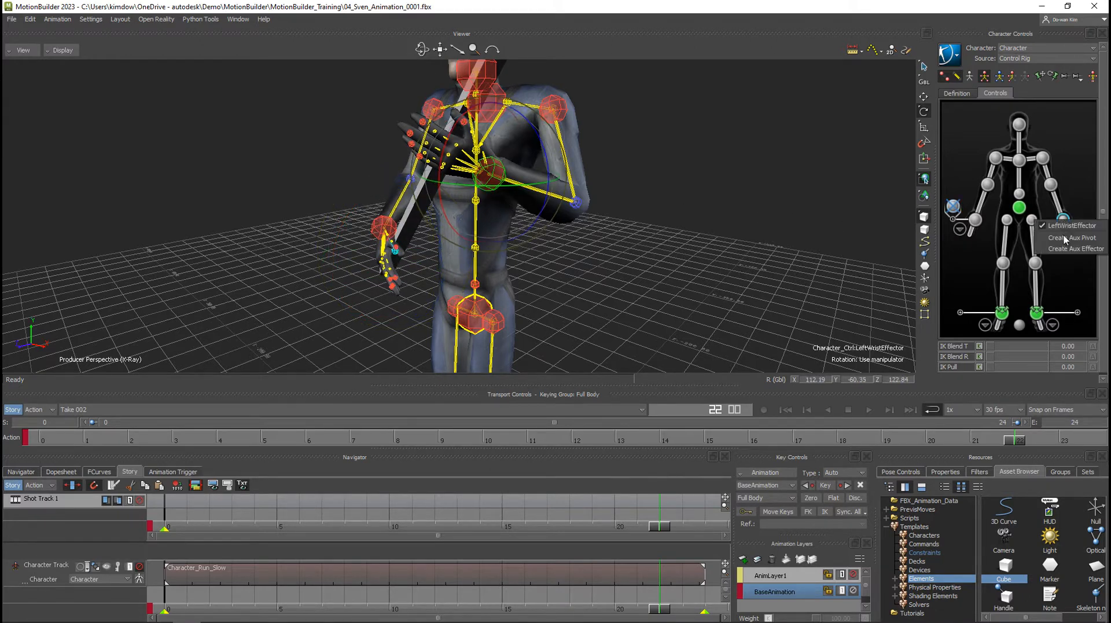
click(1070, 249)
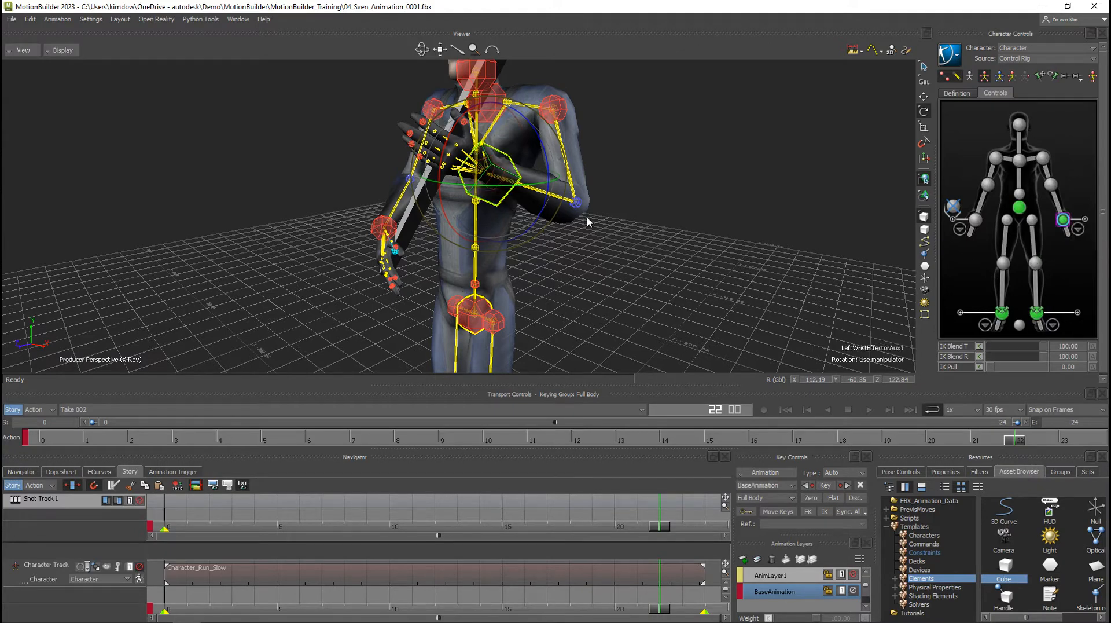
alt+drag(540, 239, 488, 241)
alt+right_drag(488, 241, 544, 245)
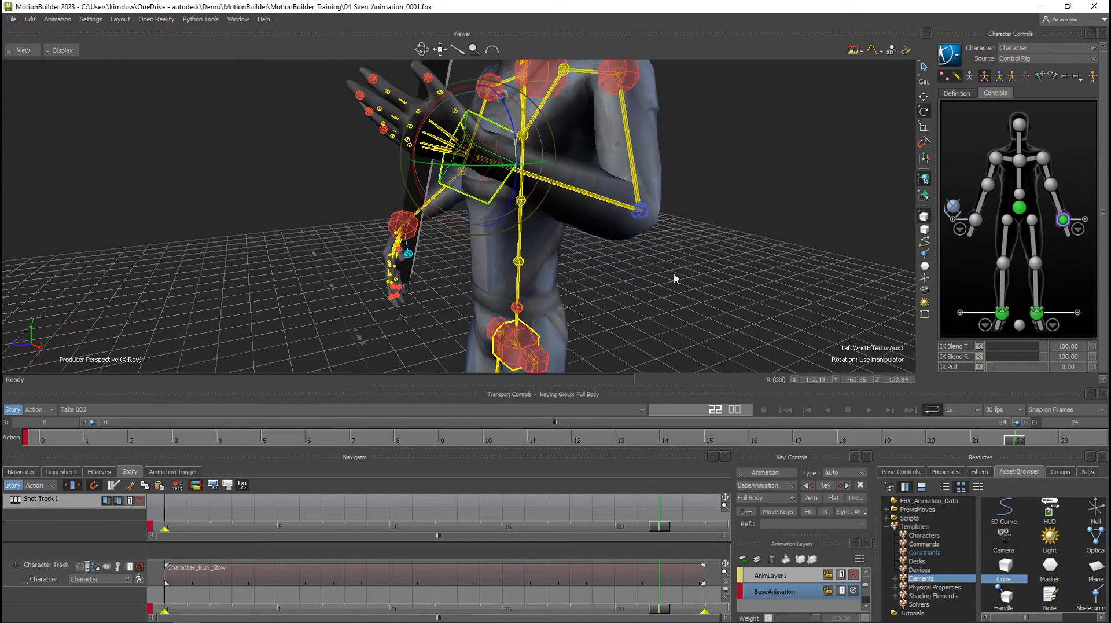
click(692, 293)
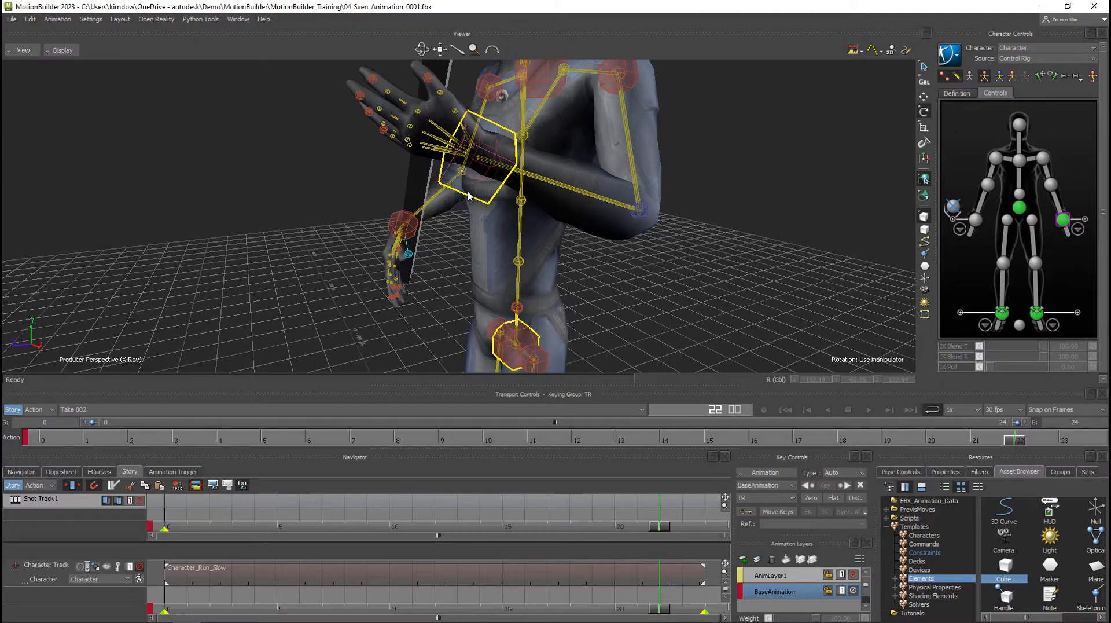
Test moving the left wrist's auxiliary effector and the chest end effector, and undo the moves.
click(469, 193)
key(t)
drag(479, 158, 545, 181)
scroll(583, 164, down, 3)
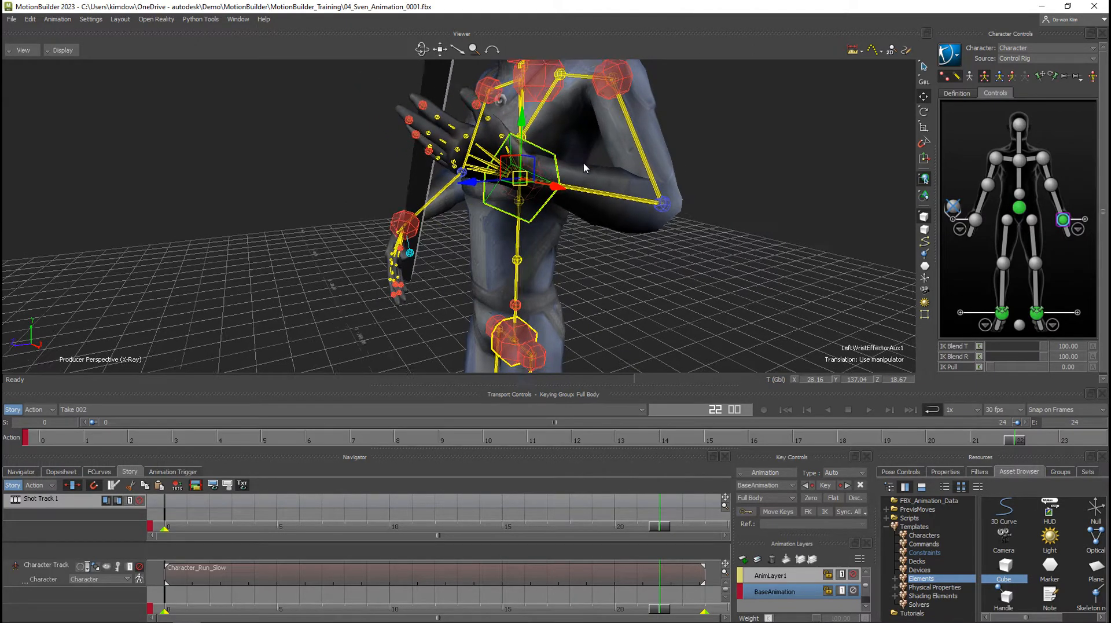
click(524, 104)
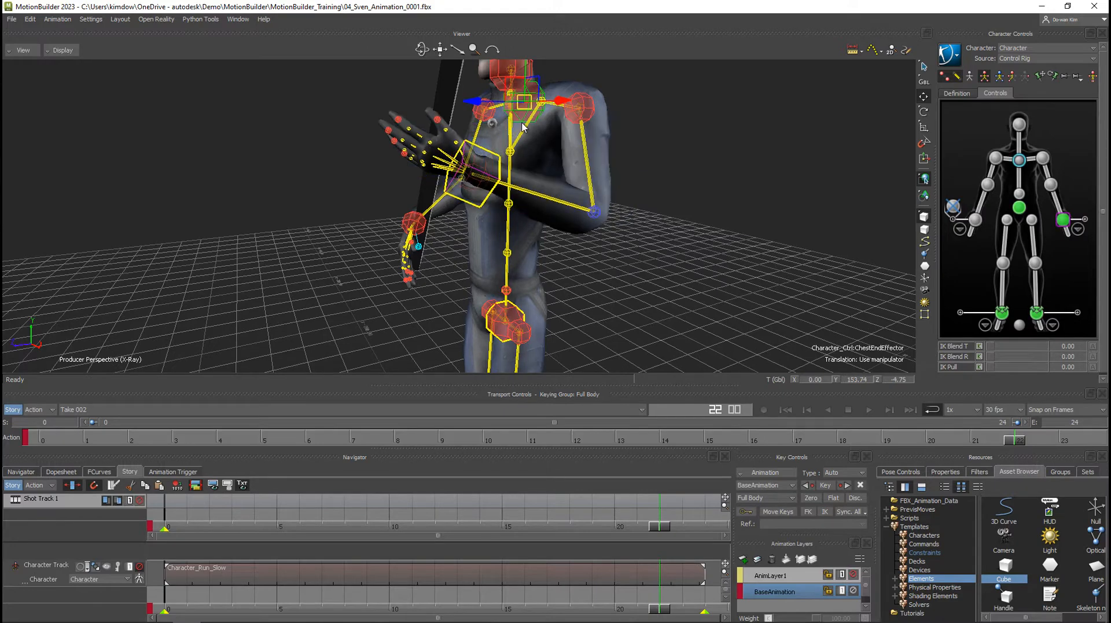
drag(519, 100, 531, 123)
key(ctrl+z)
Parent the left wrist's auxiliary effector to the beam.
ctrl+shift+drag(484, 223, 543, 184)
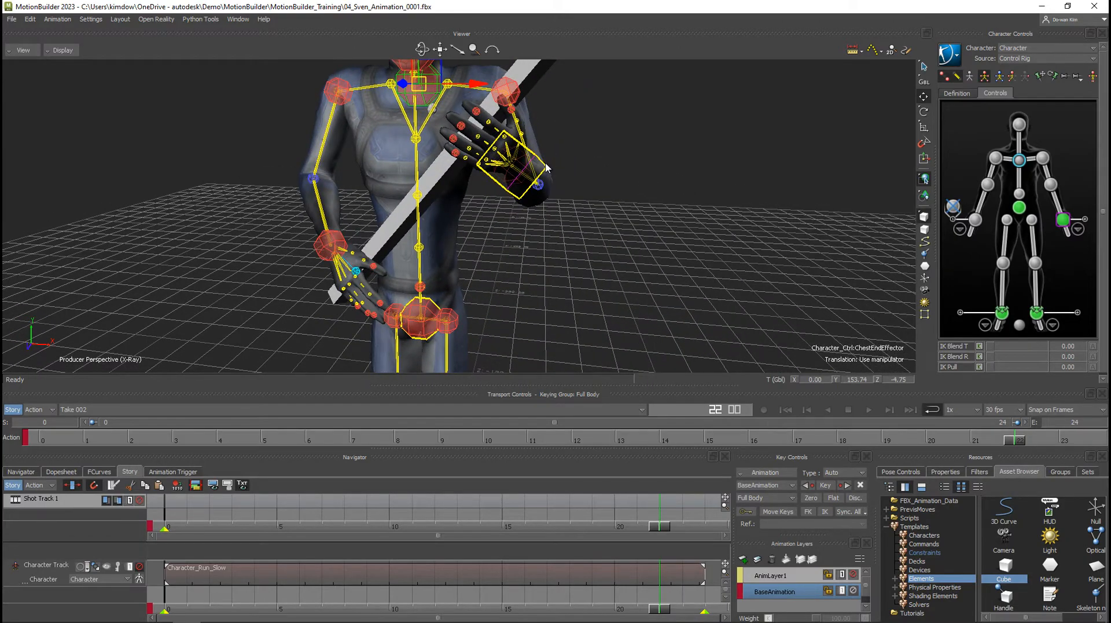
ctrl+shift+drag(579, 133, 607, 109)
click(544, 166)
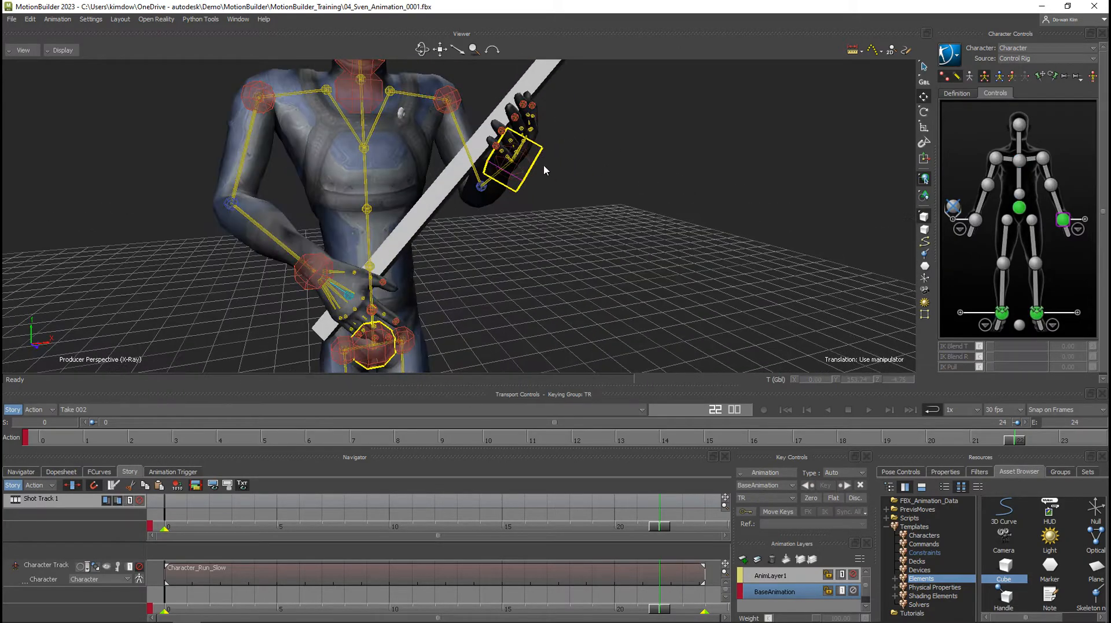
click(537, 167)
ctrl+shift+drag(620, 172, 604, 190)
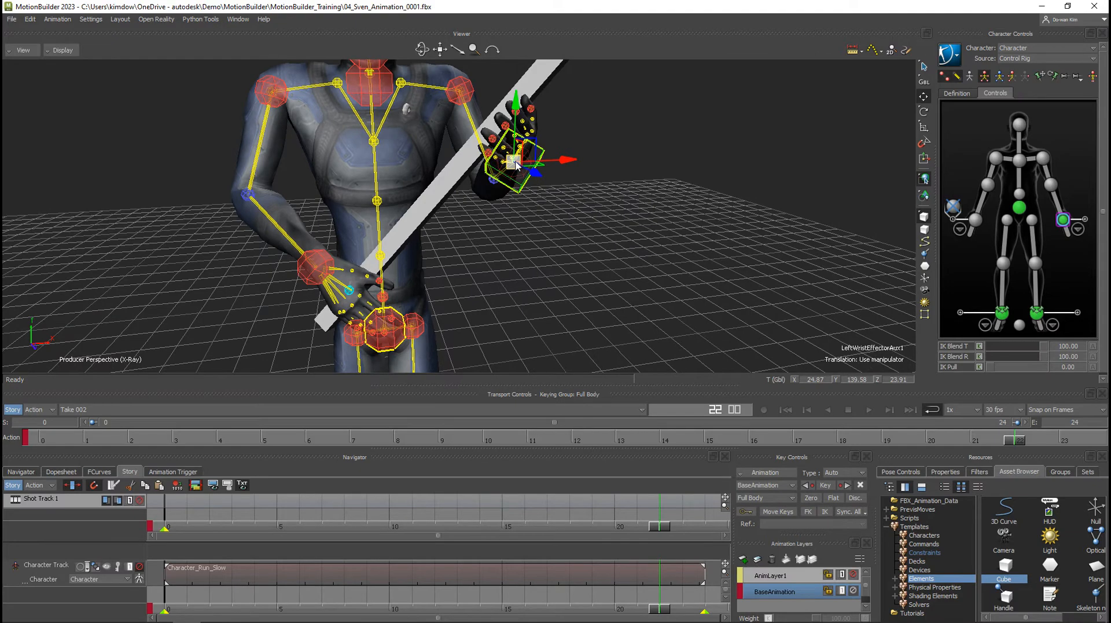
drag(515, 161, 537, 75)
right_click(529, 70)
click(549, 79)
Test rotating the right wrist's pivot with the left hand attached to the beam, and undo the rotation.
click(954, 208)
ctrl+drag(652, 269, 587, 268)
key(r)
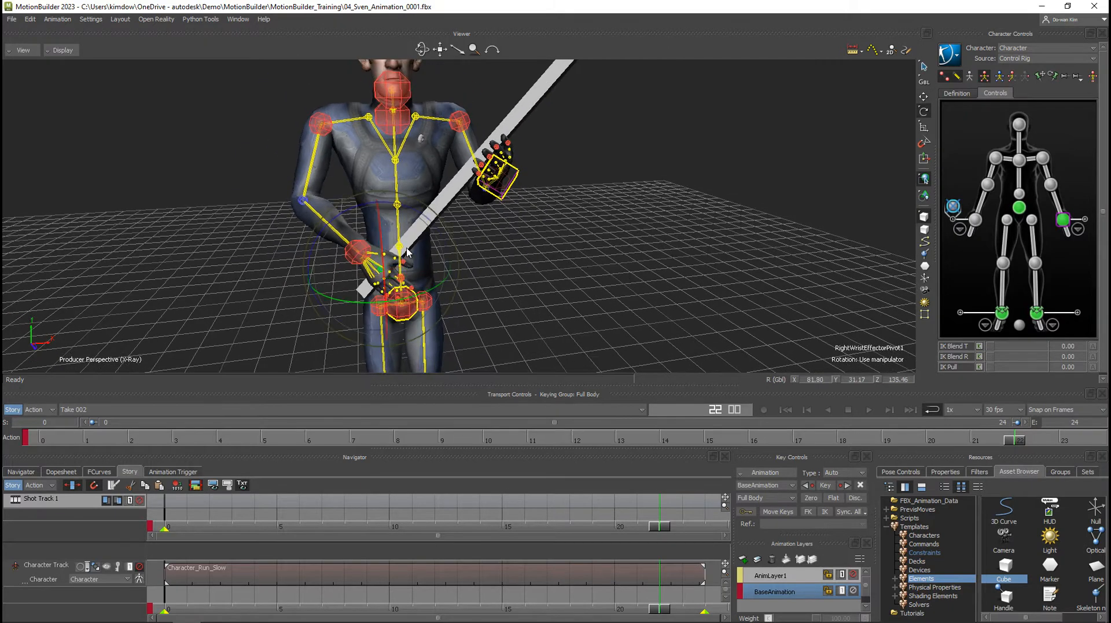
mouse_move(406, 248)
mouse_down()
mouse_move(438, 251)
mouse_move(426, 249)
mouse_up()
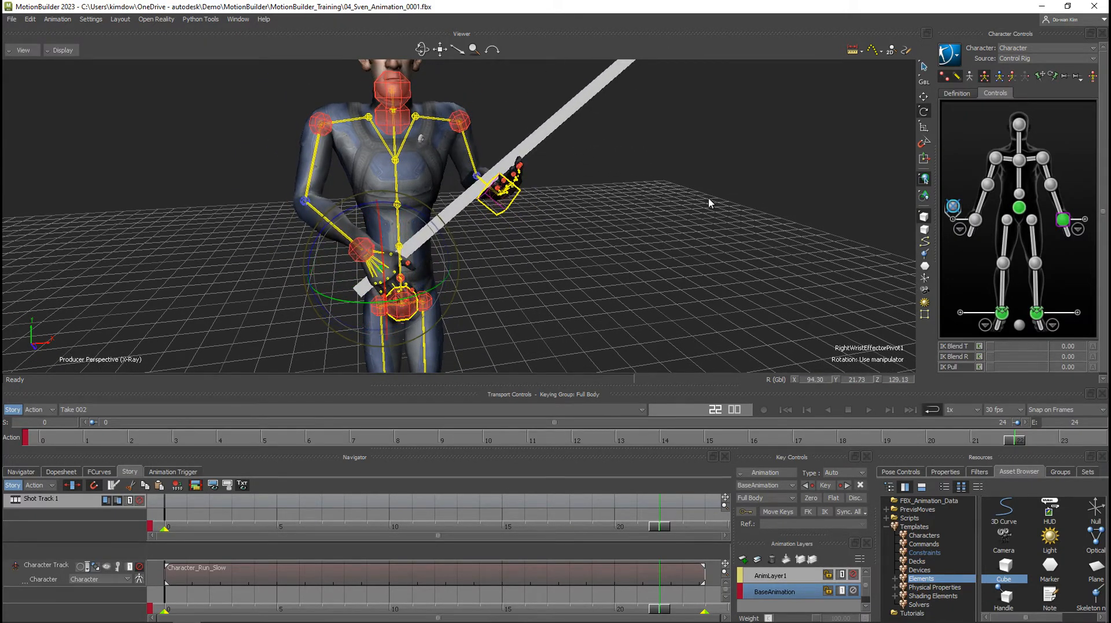
key(ctrl+z)
ctrl+shift+drag(665, 225, 665, 114)
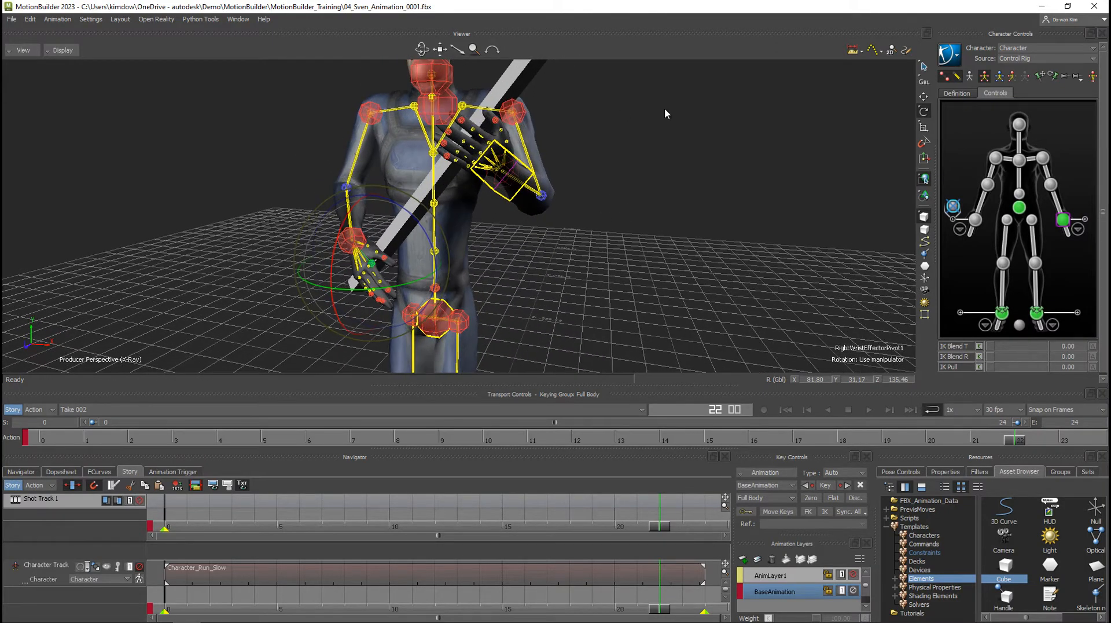
Set the left auxiliary effector's IK Blend T and IK Blend R to 0, and test rotating the beam from the right wrist's pivot.
click(502, 194)
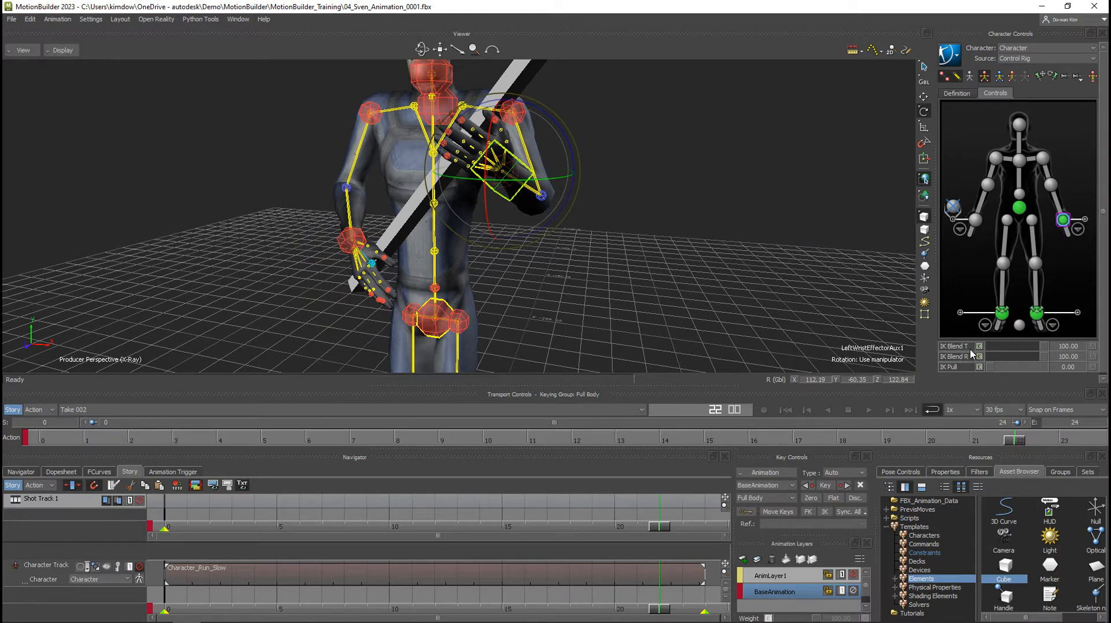
drag(1018, 348, 978, 357)
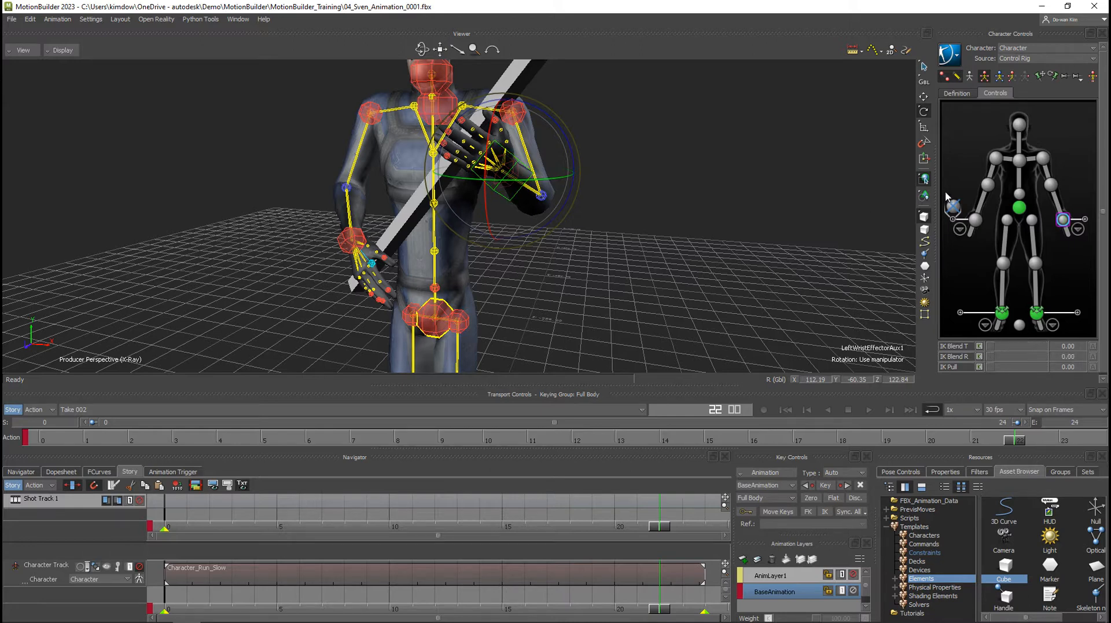
click(952, 208)
drag(394, 242, 350, 255)
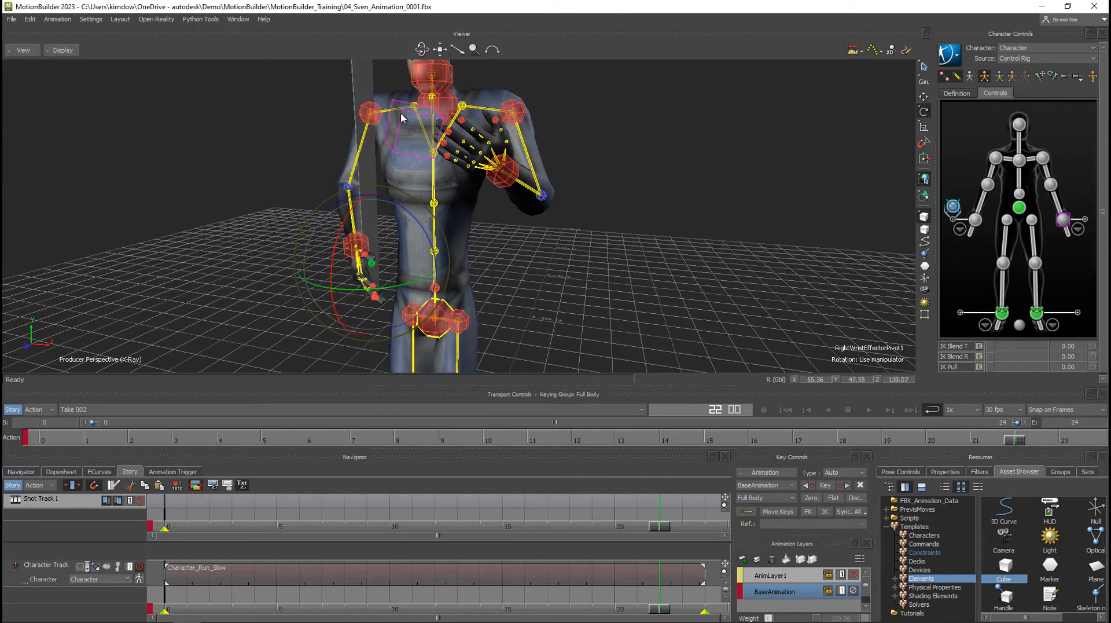
Set the left auxiliary effector's IK Blend T and IK Blend R to 100, and undo the recent blend and pivot rotation changes.
click(1063, 219)
drag(996, 347, 1049, 358)
ctrl+shift+drag(452, 231, 420, 187)
ctrl+shift+drag(557, 181, 561, 225)
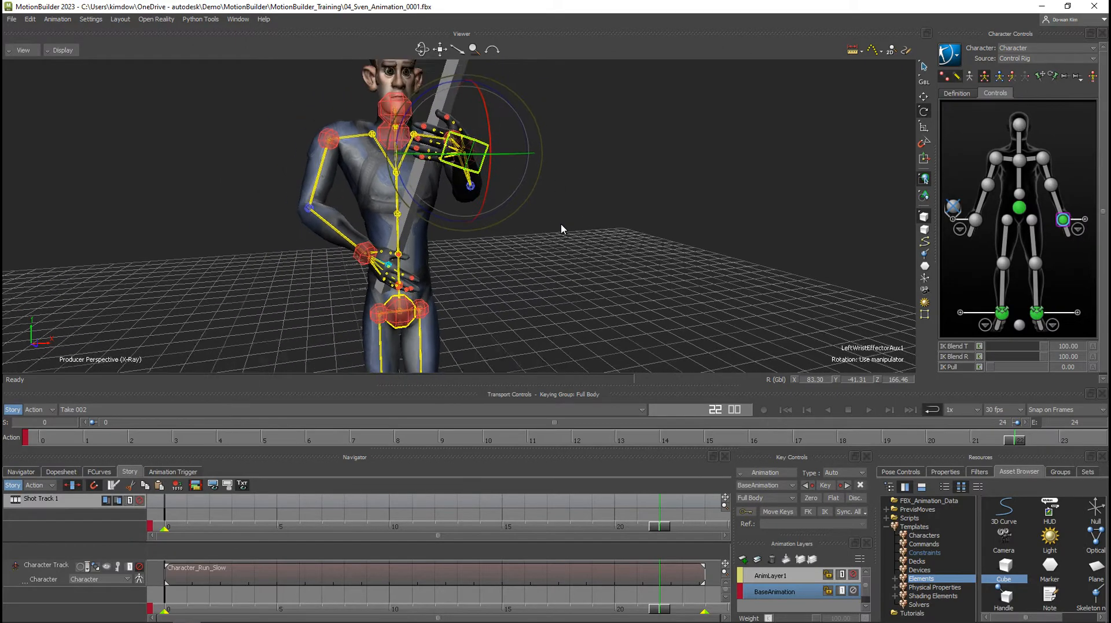
key(ctrl+z)
key(ctrl+z)
key(ctrl+z)
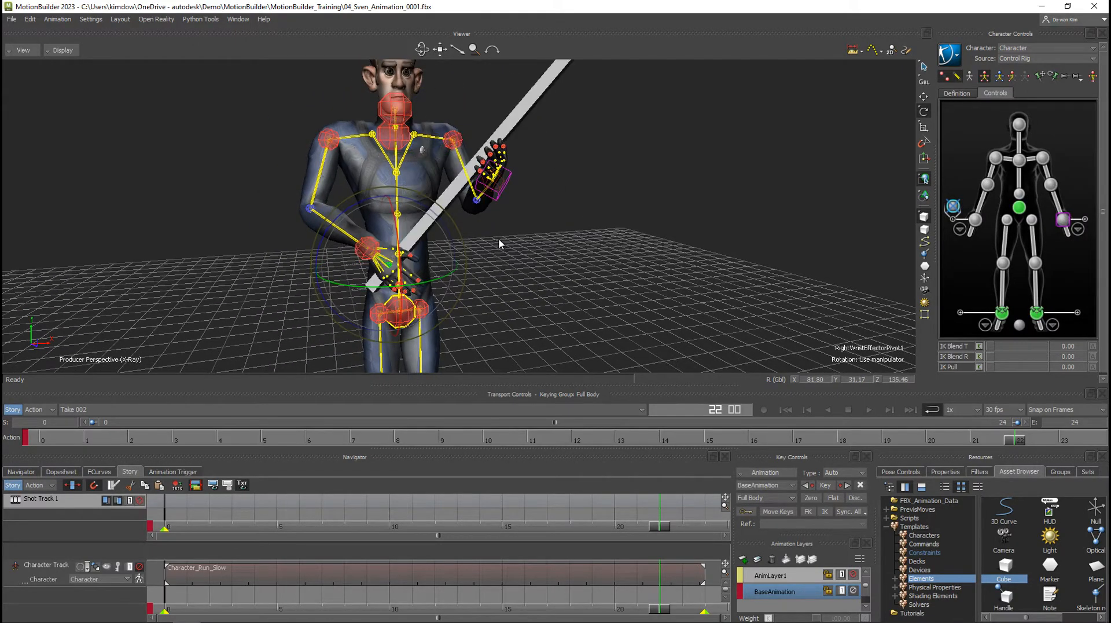
Clear the selection and unmute the Story character track holding the Character_Run_Slow clip.
ctrl+shift+drag(498, 238, 525, 264)
click(603, 235)
click(139, 567)
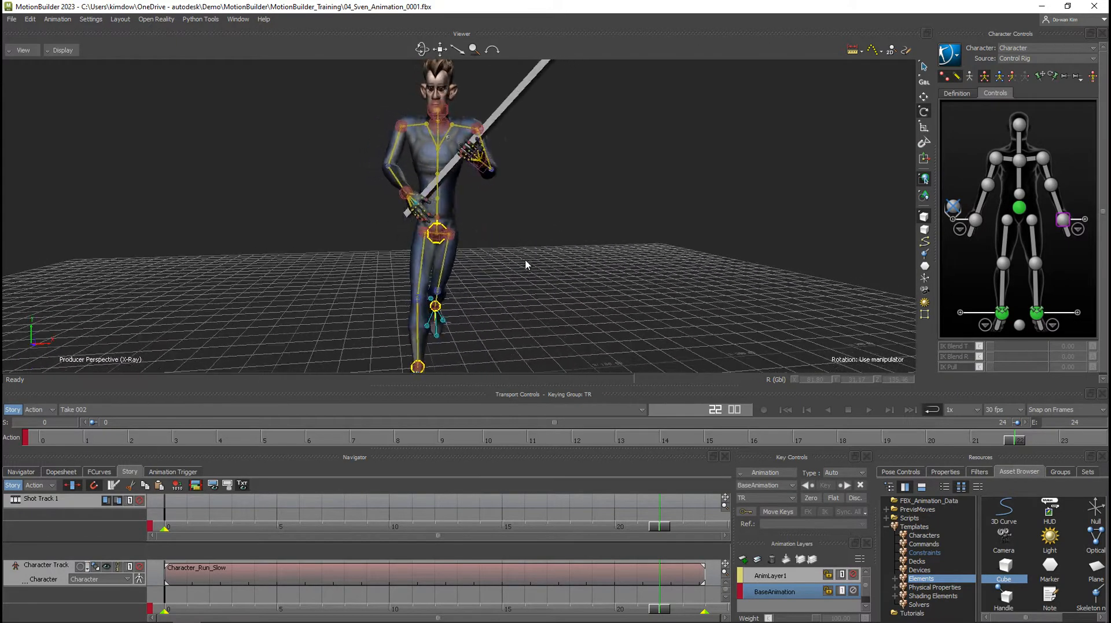
Play the combined run and beam-carry animation, stop it, and return to frame 0.
click(868, 410)
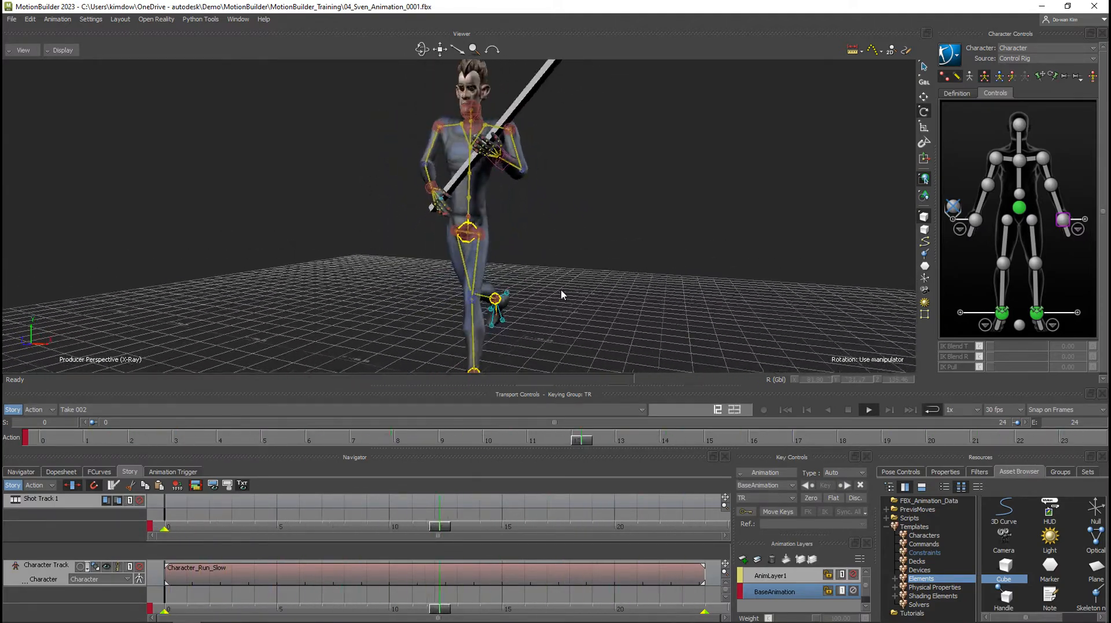
click(848, 409)
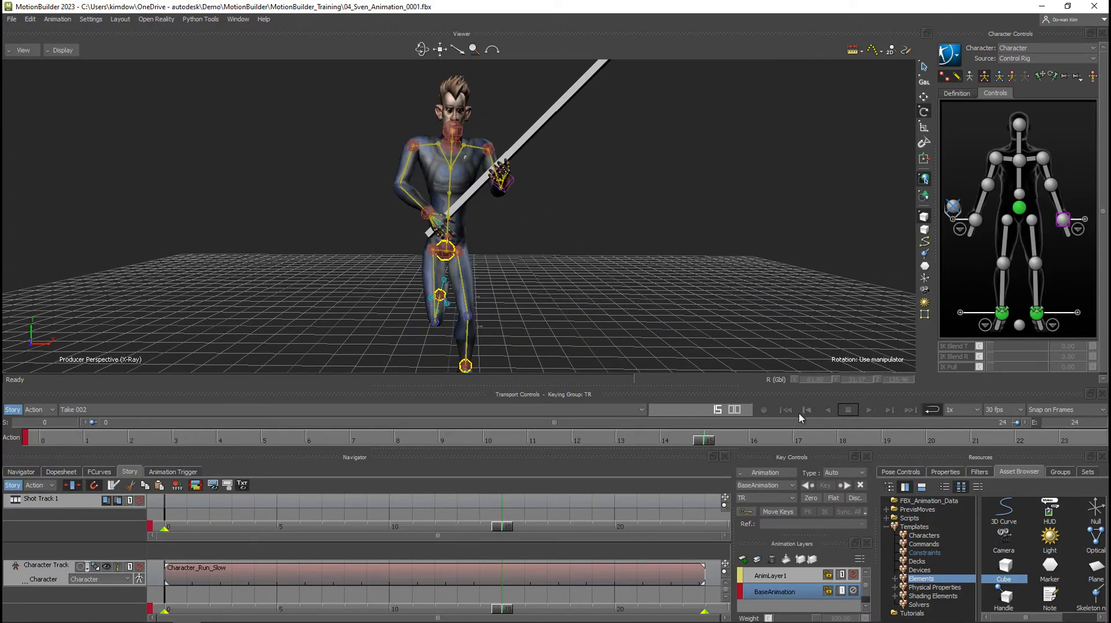
click(786, 410)
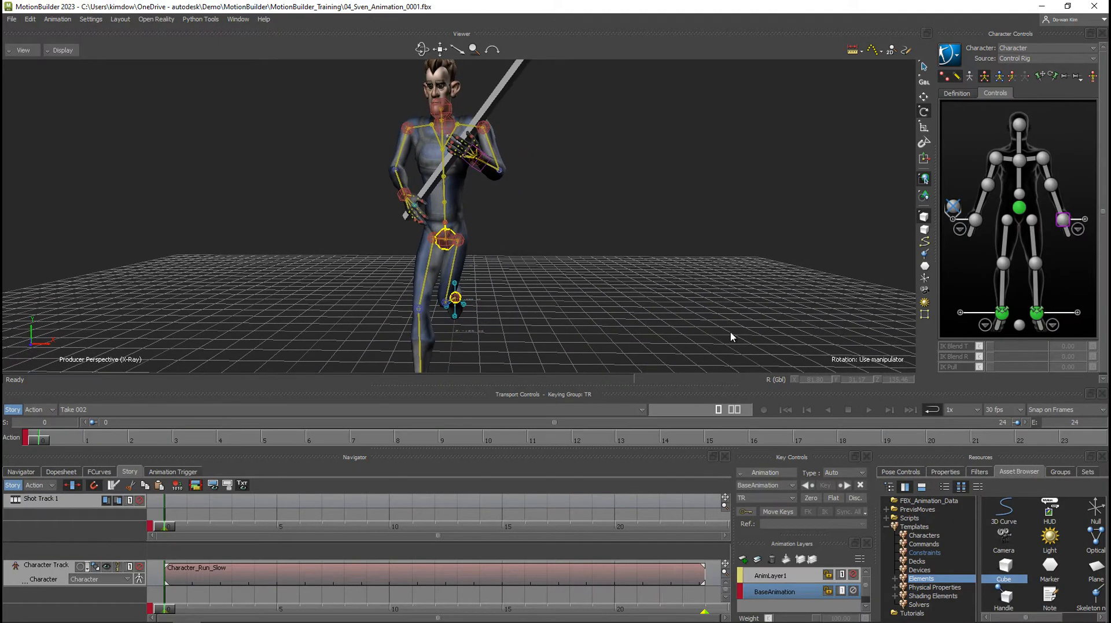
Delete AnimLayer1, select the hips effector, and add a new animation layer above BaseAnimation.
click(759, 576)
click(772, 559)
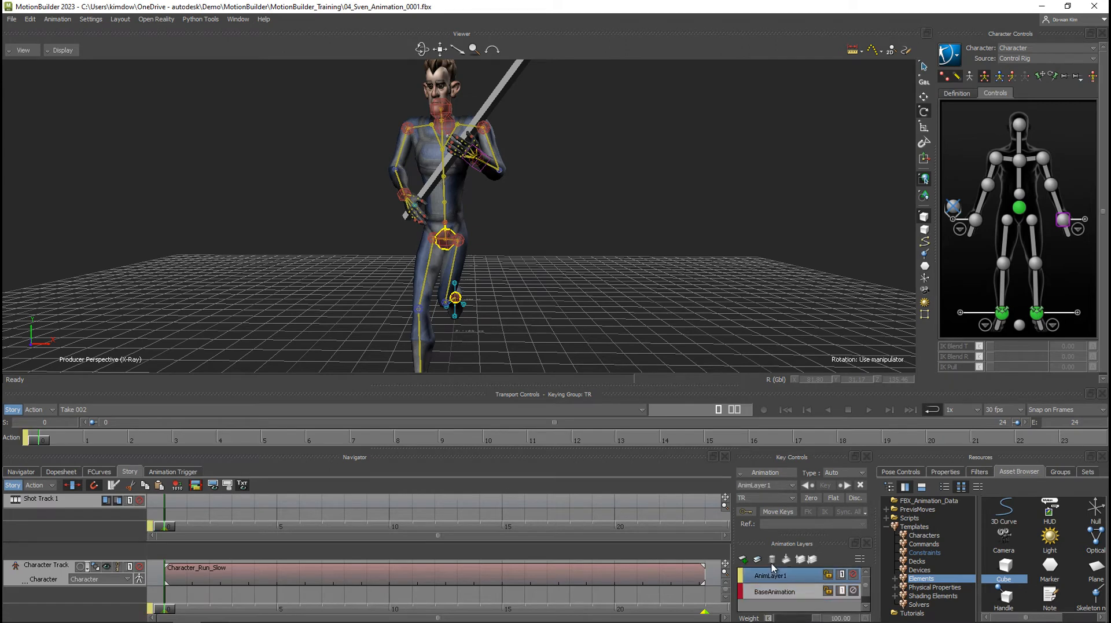
click(1019, 209)
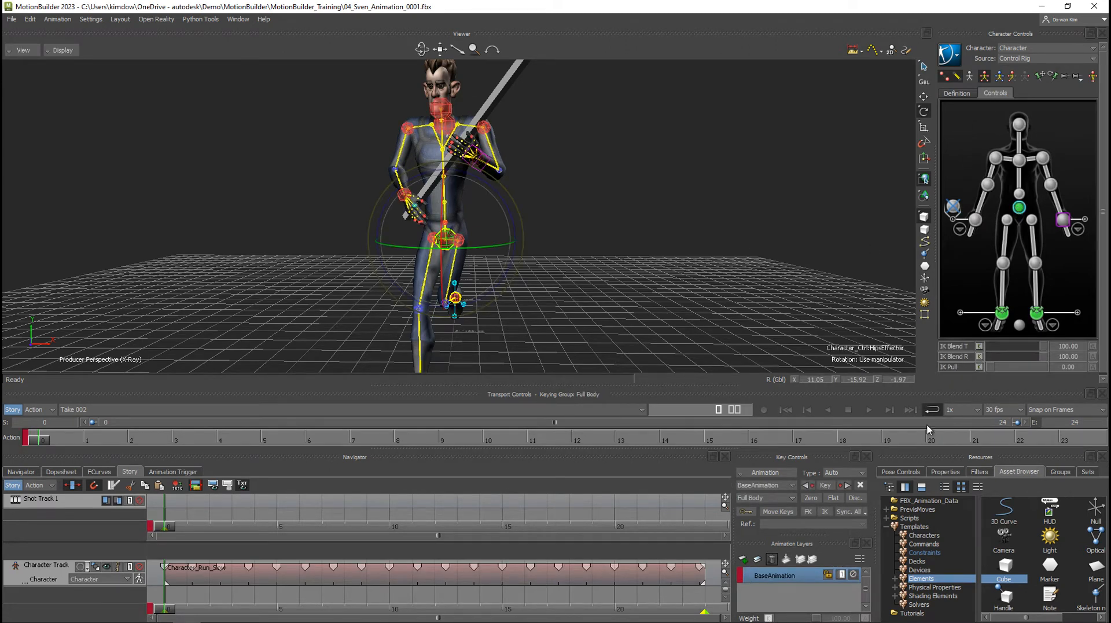
click(744, 559)
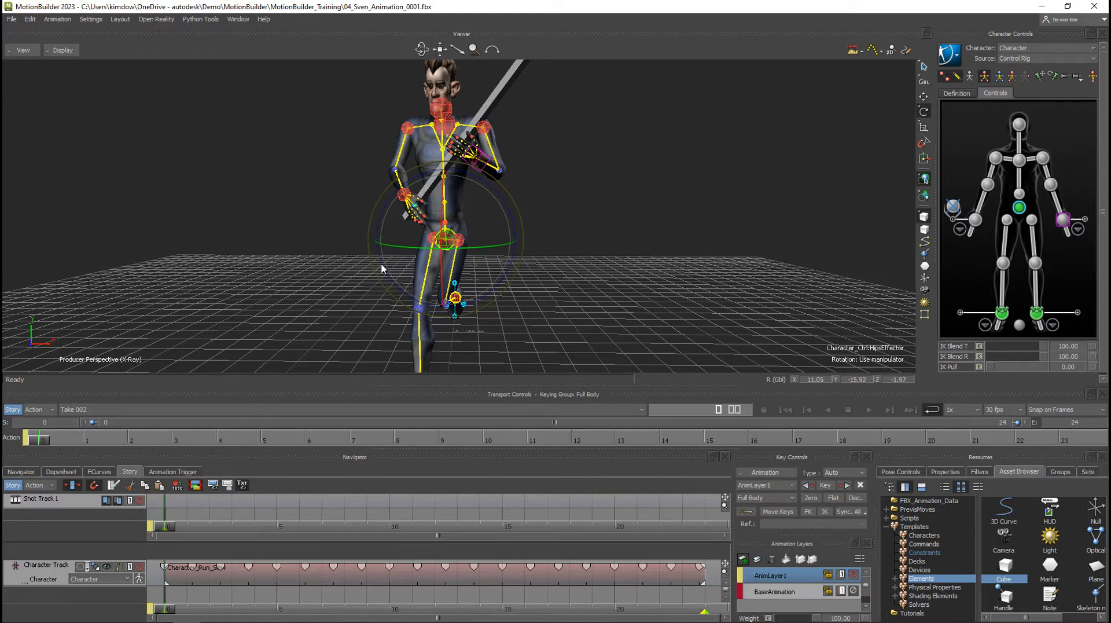
On the new animation layer, rotate the chest end effector to about X 30, Y 11 at frame 0.
click(1020, 160)
drag(466, 137, 491, 163)
ctrl+shift+drag(613, 184, 610, 173)
drag(497, 87, 495, 85)
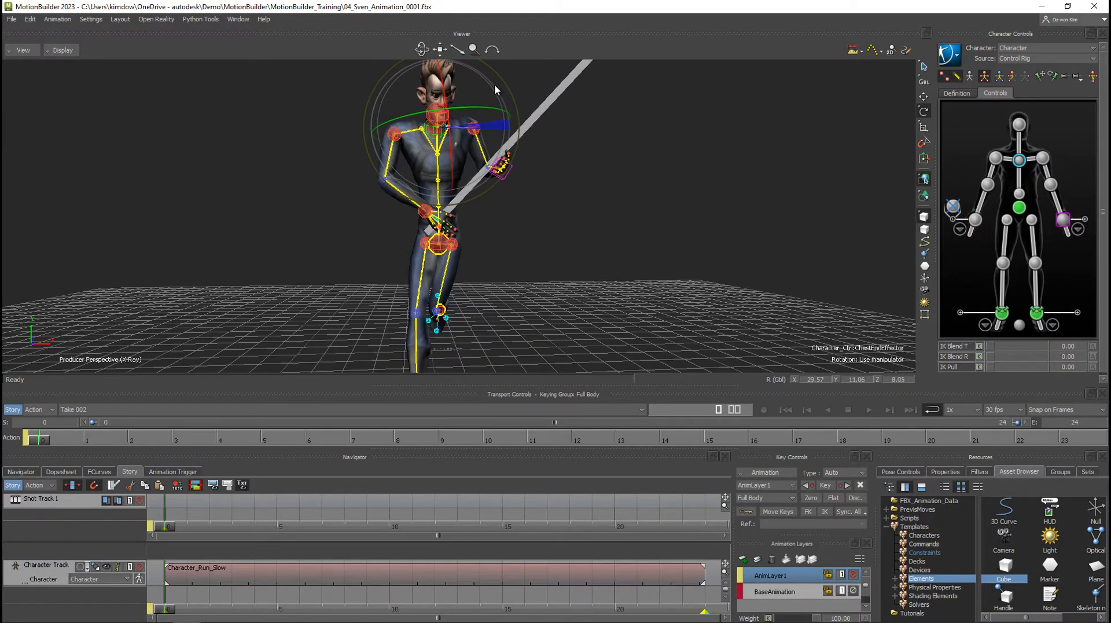
Rotate the head effector to about X 15, Y -4, Z -3.5 and key the full body at frame 0.
click(581, 206)
click(444, 115)
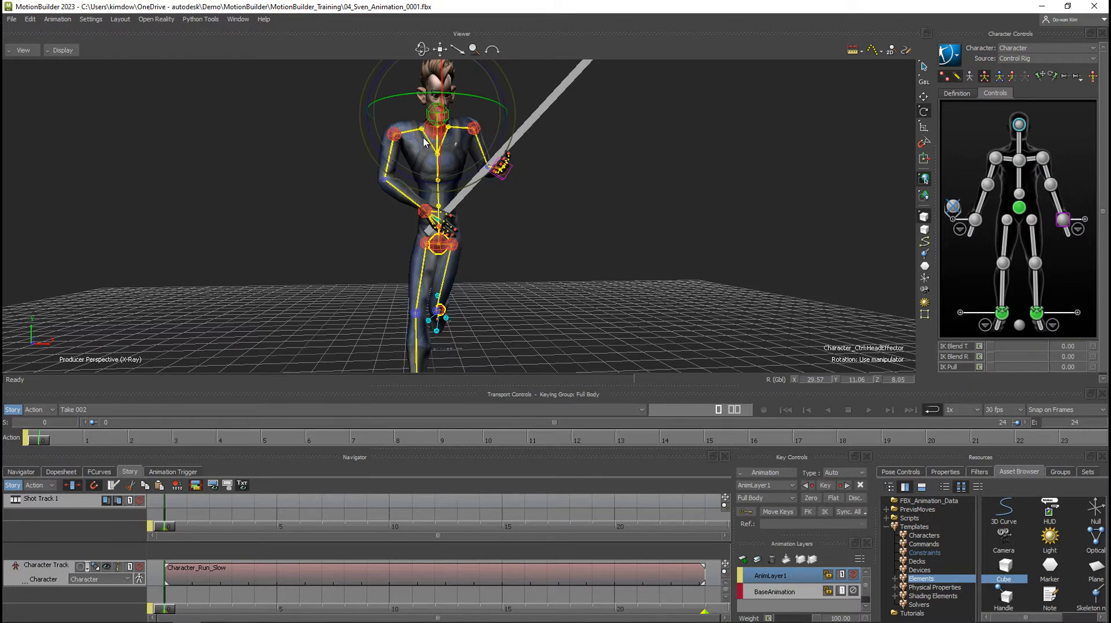
drag(467, 82, 461, 77)
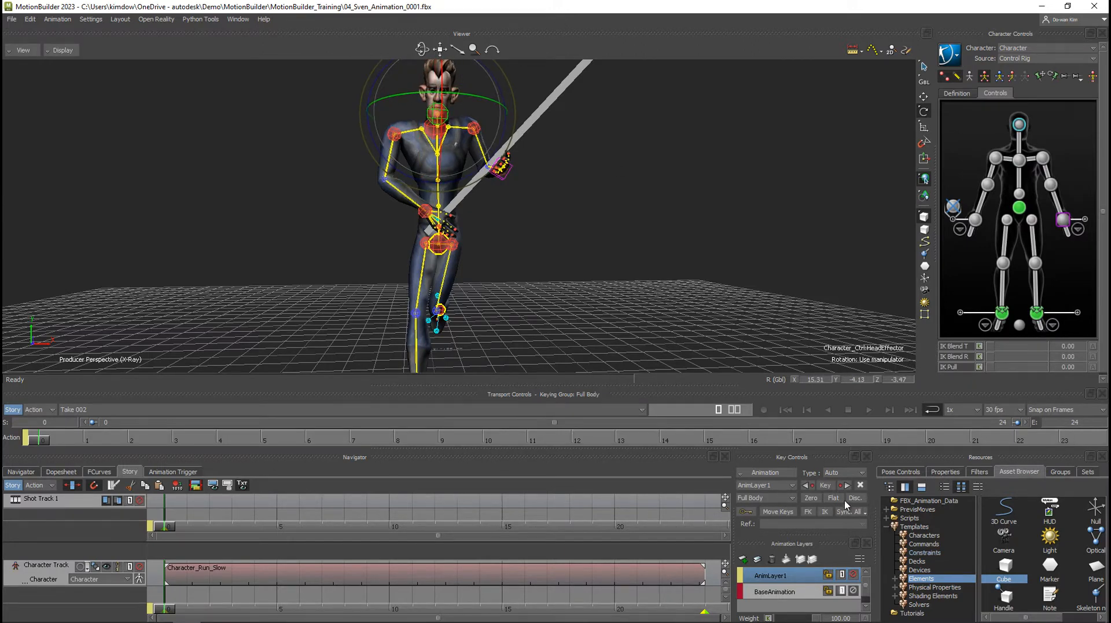
click(825, 485)
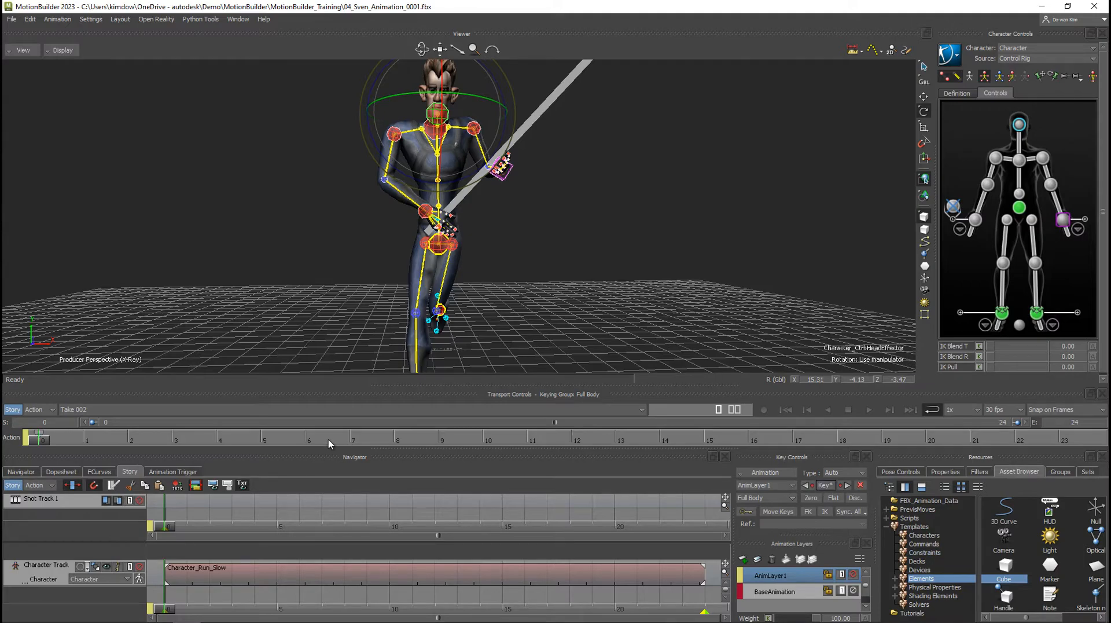
Go to frame 24 and set a full-body key on the new animation layer.
alt+right_drag(599, 287, 533, 289)
mouse_move(534, 288)
alt+mouse_down()
mouse_move(469, 288)
mouse_move(543, 290)
alt+mouse_up()
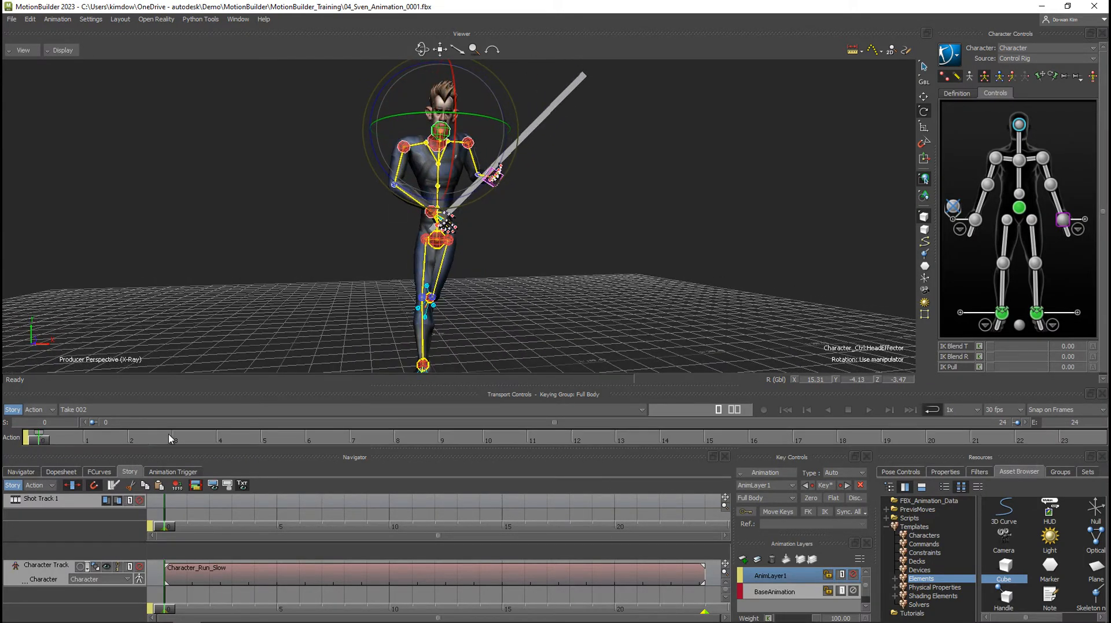
drag(35, 441, 1098, 435)
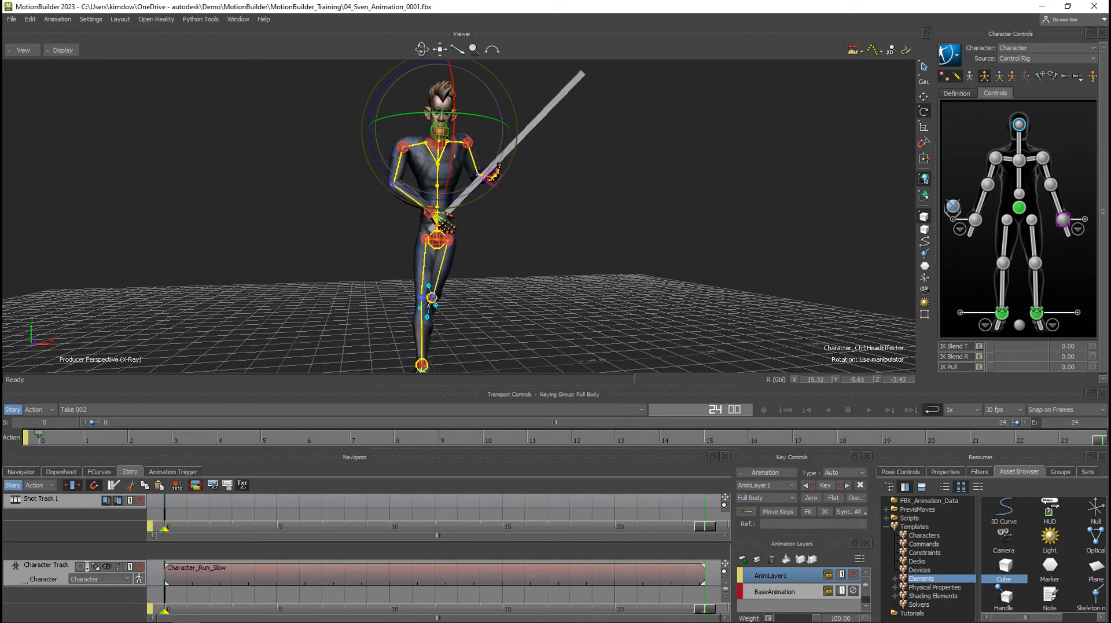
click(826, 486)
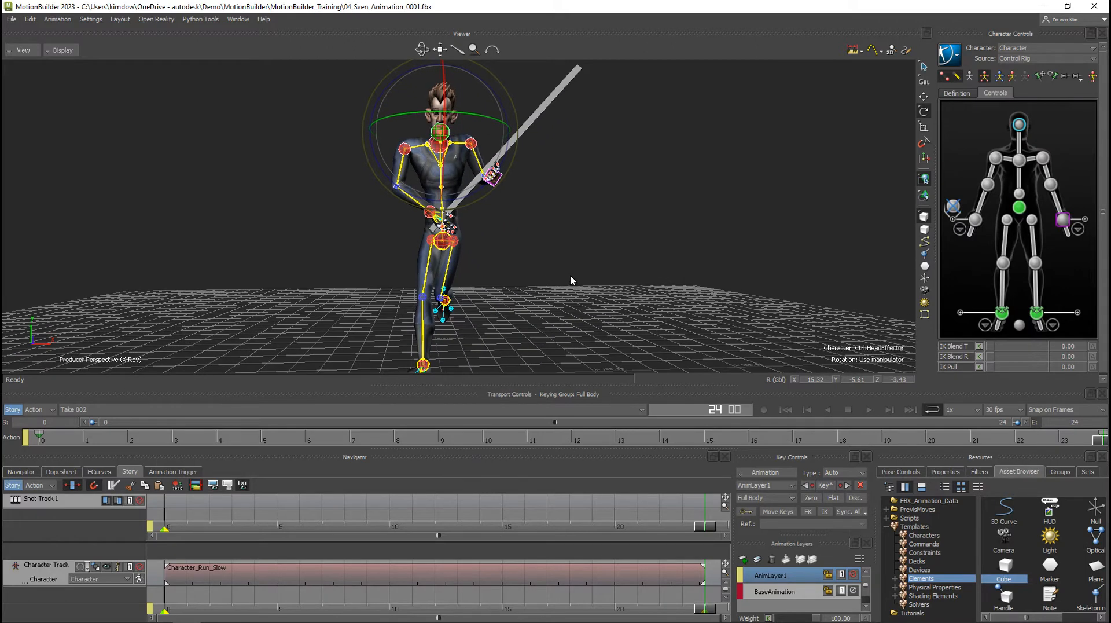
Scrub back to frame 10 and inspect the adjusted upper body from several angles.
drag(1099, 438, 471, 438)
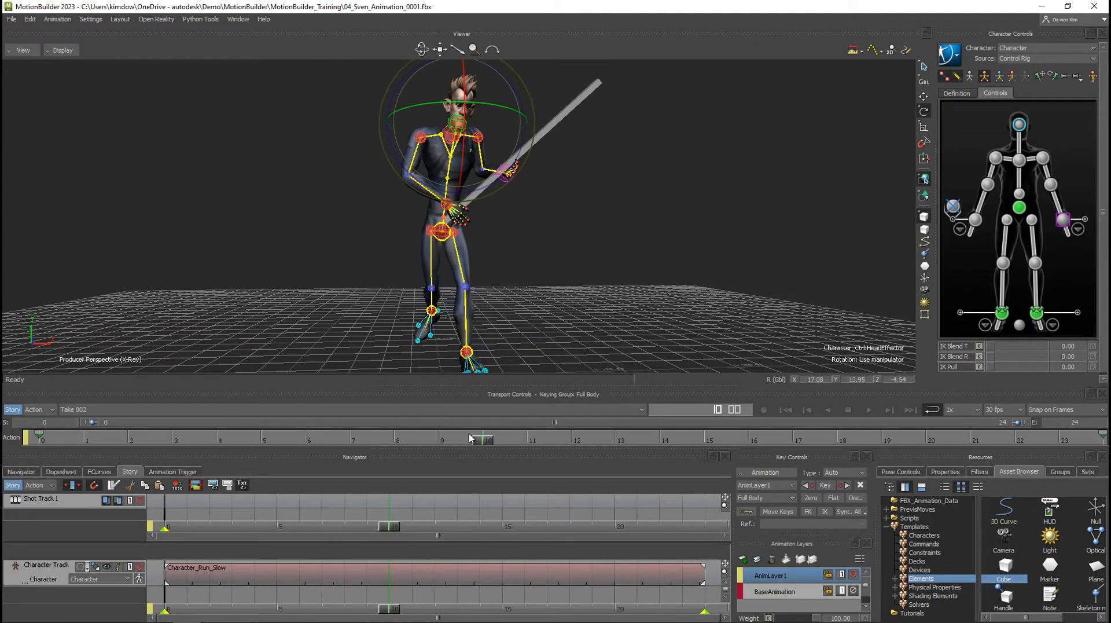
alt+drag(485, 316, 455, 325)
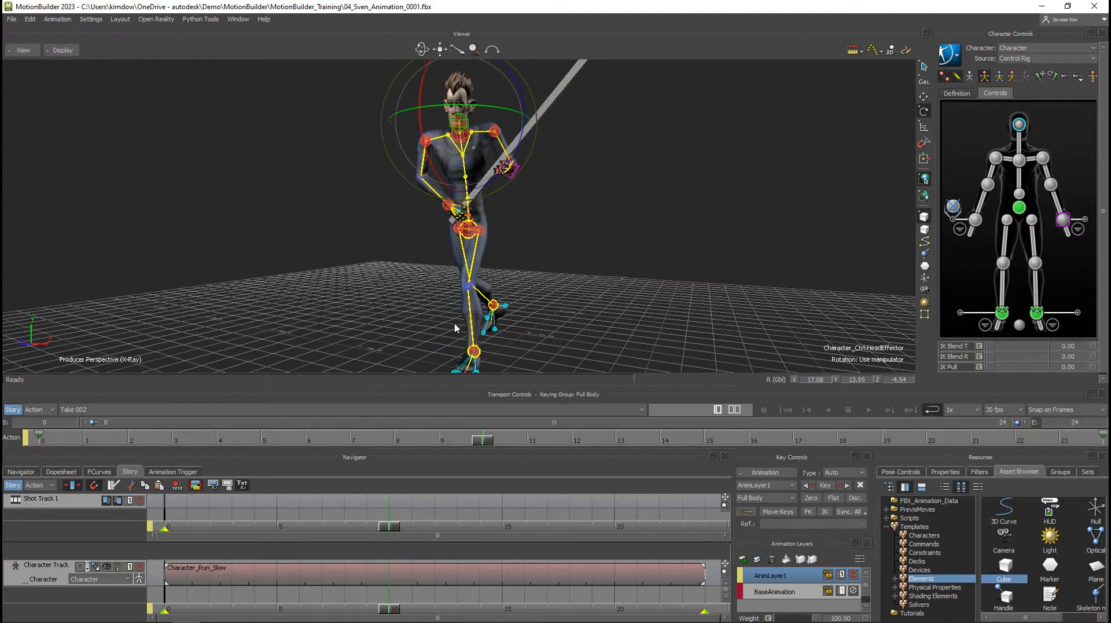
alt+right_drag(574, 305, 526, 302)
alt+drag(527, 306, 527, 297)
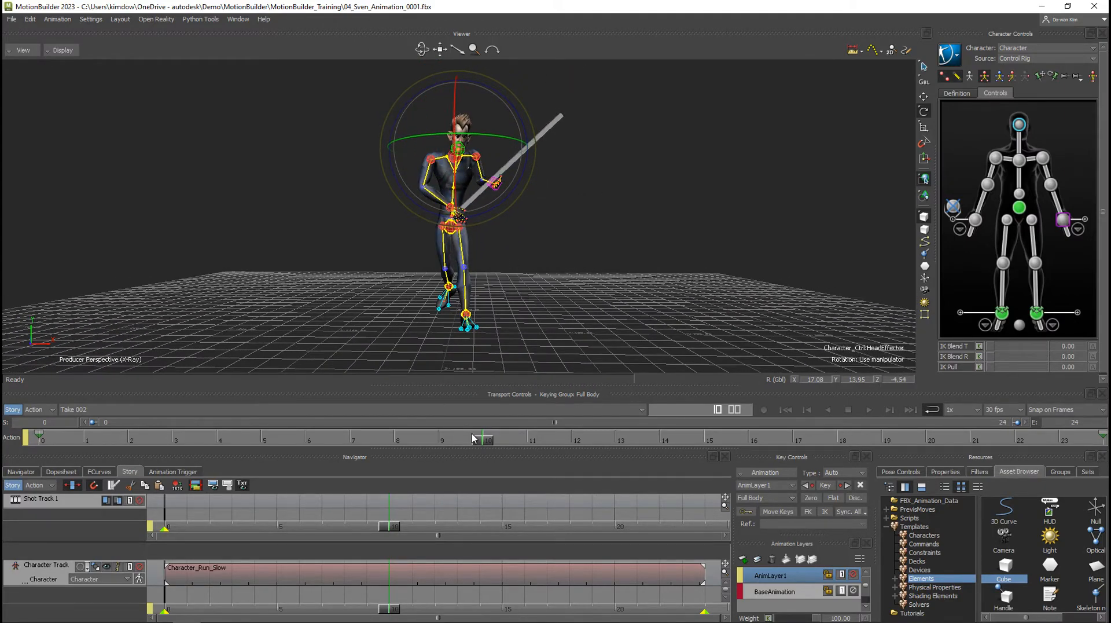
Return to frame 0 and save the character's current stance as a new pose in Pose Controls.
drag(482, 440, 39, 434)
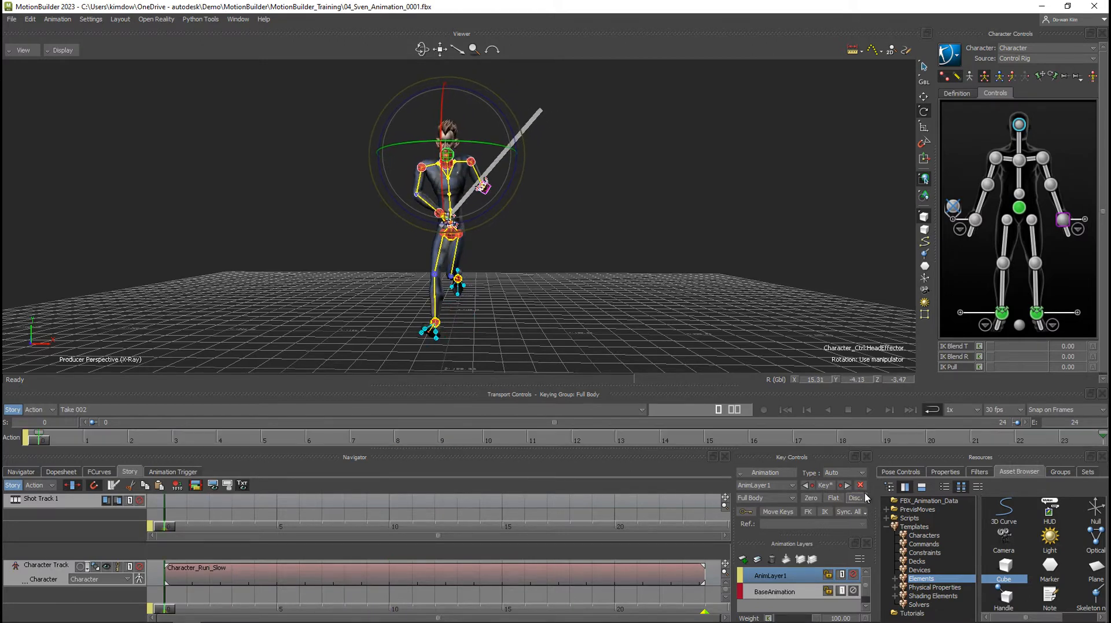
click(899, 472)
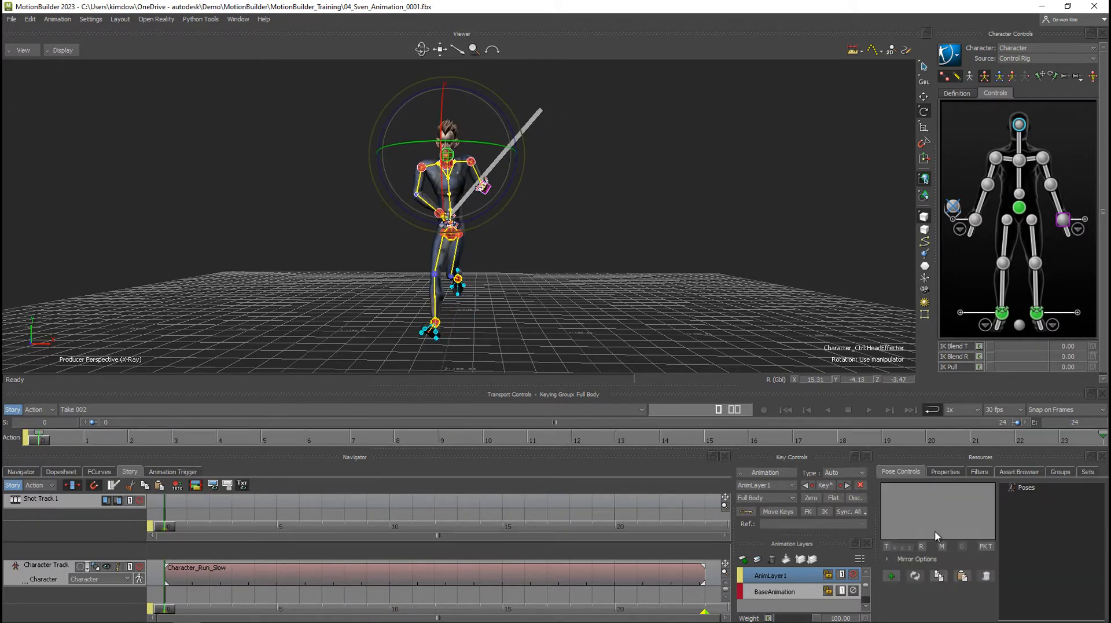
click(892, 577)
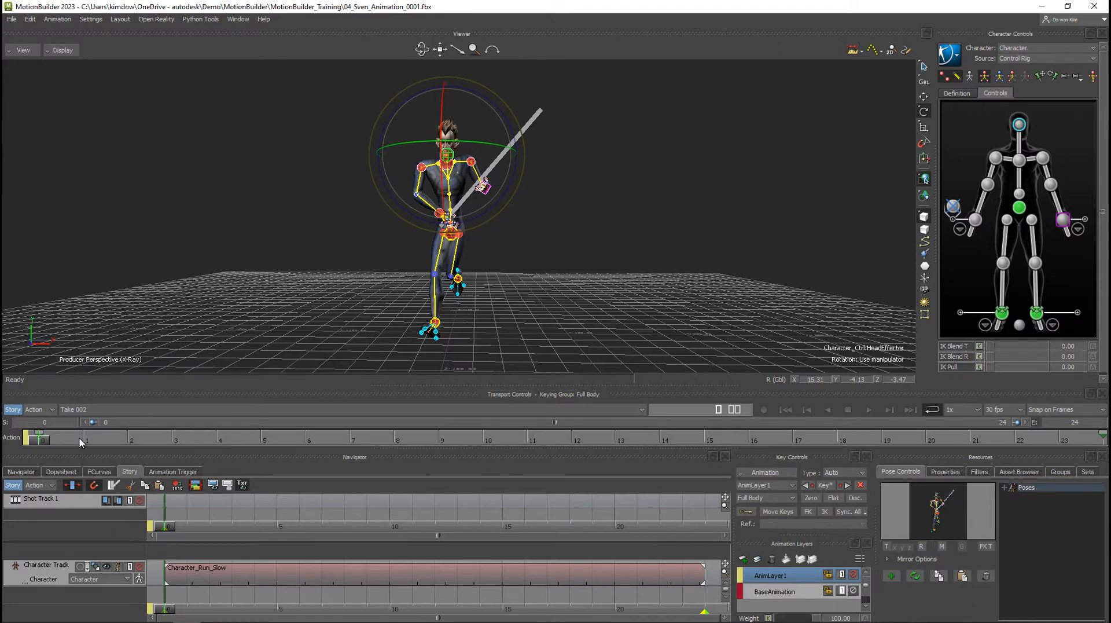
Go to frame 11, enable pose mirroring, and apply the saved Character Pose to try the mirrored stance.
drag(78, 438, 532, 440)
alt+drag(505, 313, 528, 313)
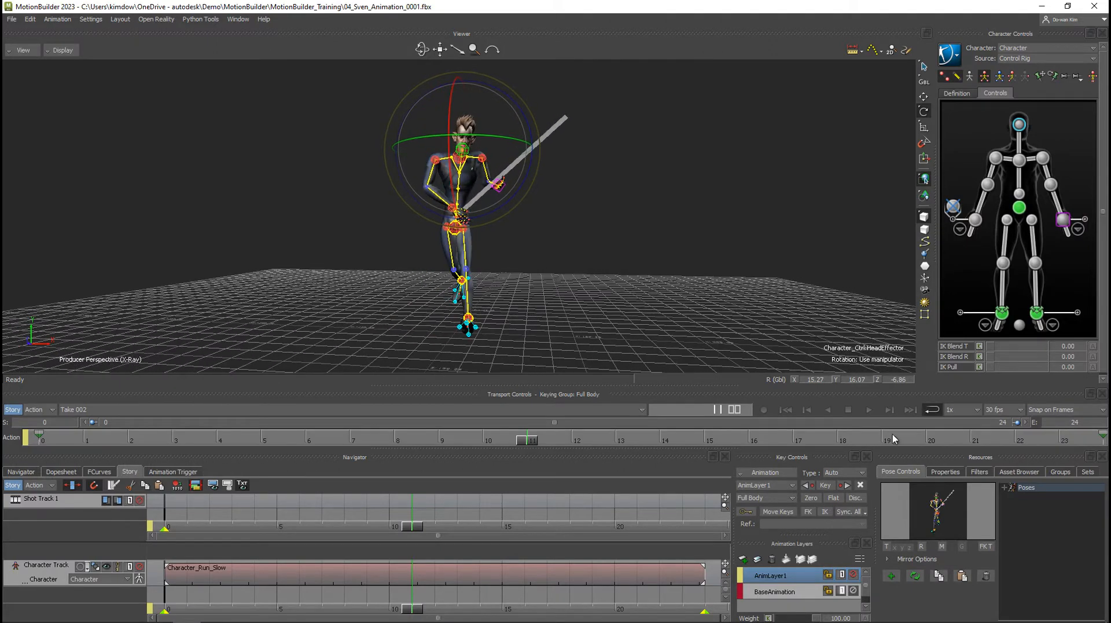
click(942, 546)
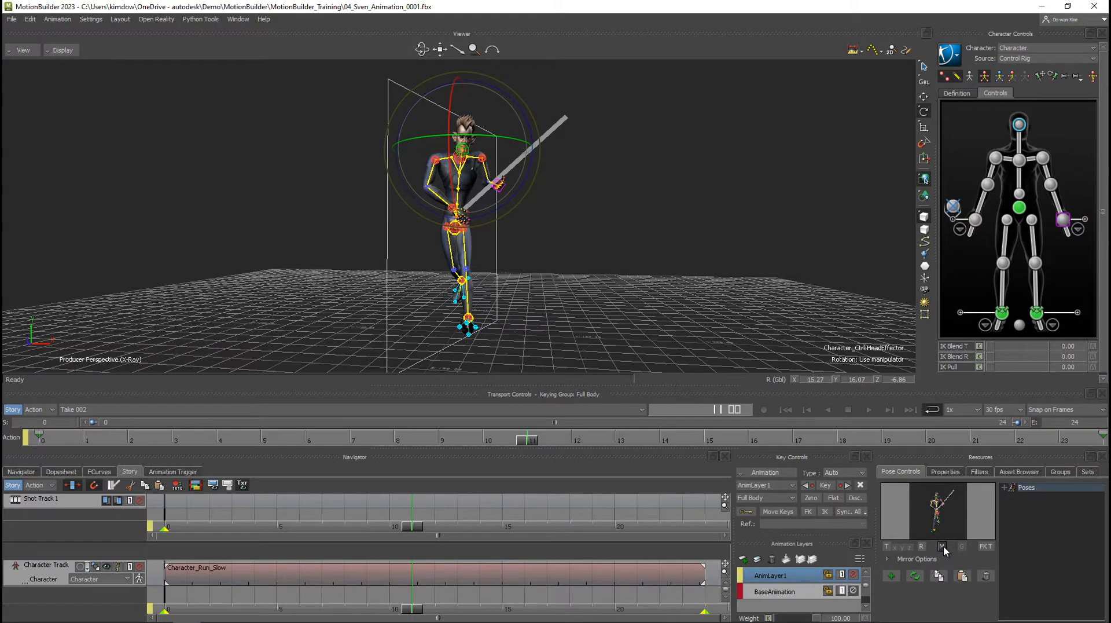
click(1005, 488)
double_click(1036, 502)
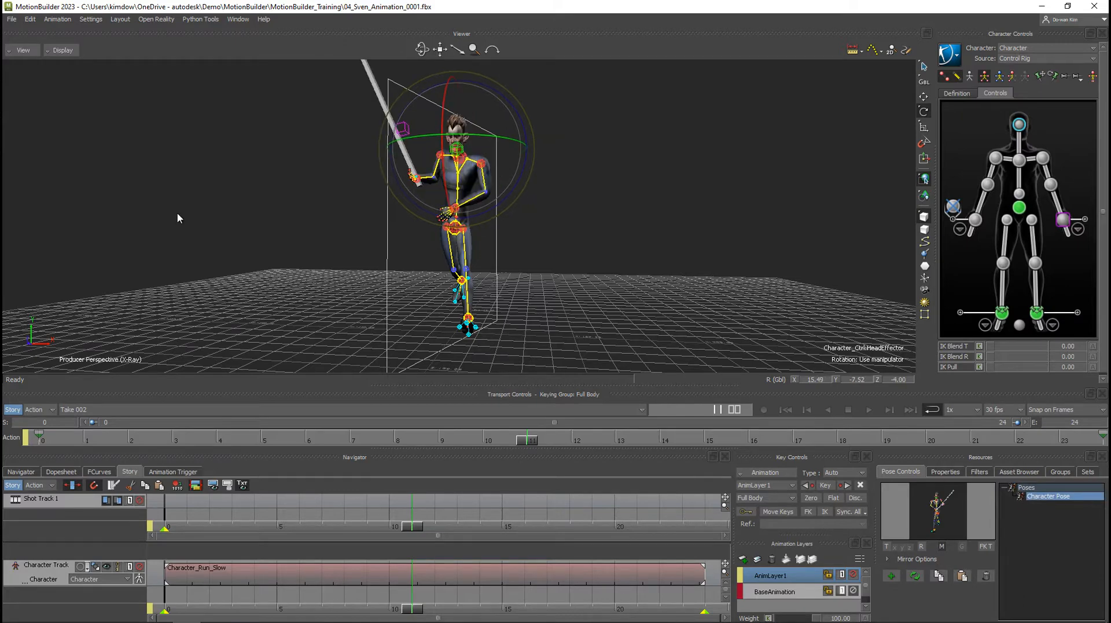
Delete the saved Character Pose and return to frame 0.
ctrl+shift+drag(468, 301, 491, 310)
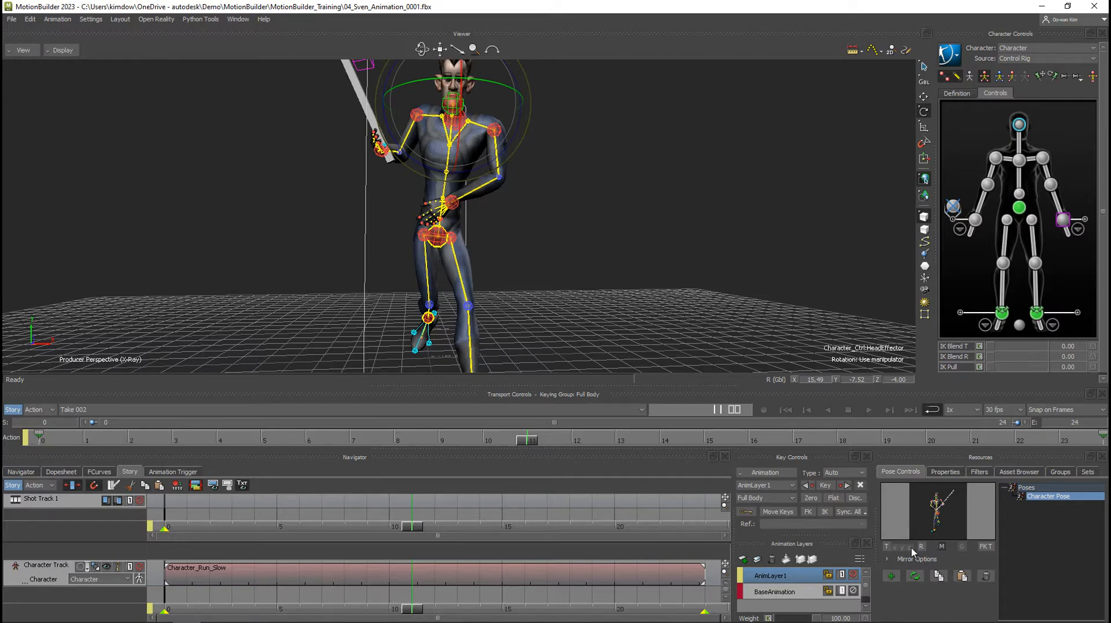
click(986, 576)
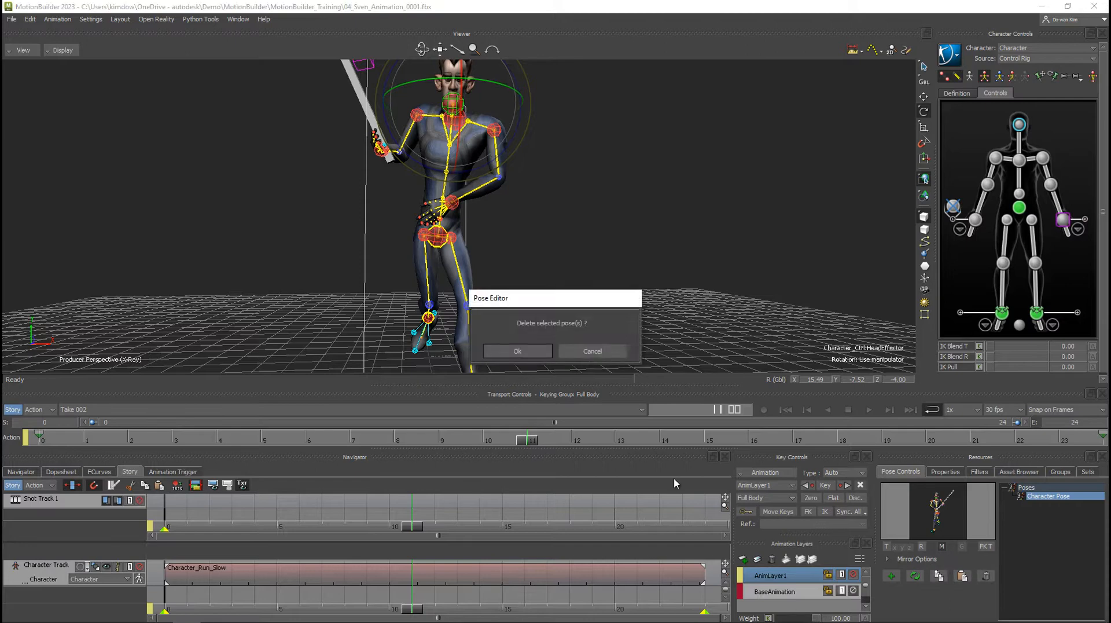
click(518, 351)
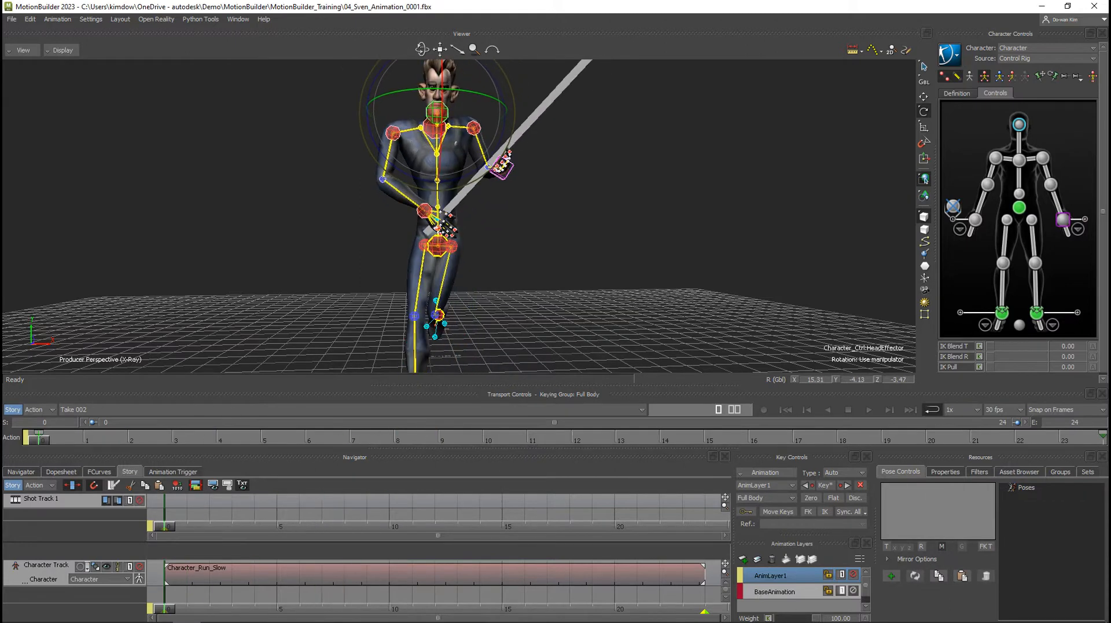
ctrl+shift+drag(485, 221, 512, 228)
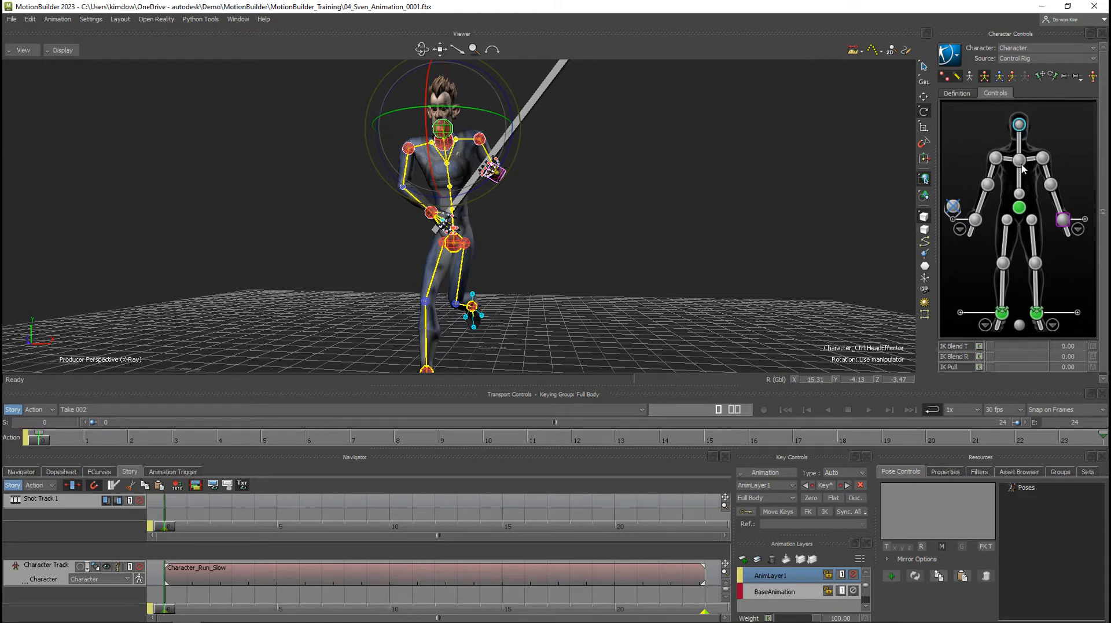
Switch keying to Body Part, add the chest effector to the selected head, and save their current stance as a new character pose.
click(1013, 77)
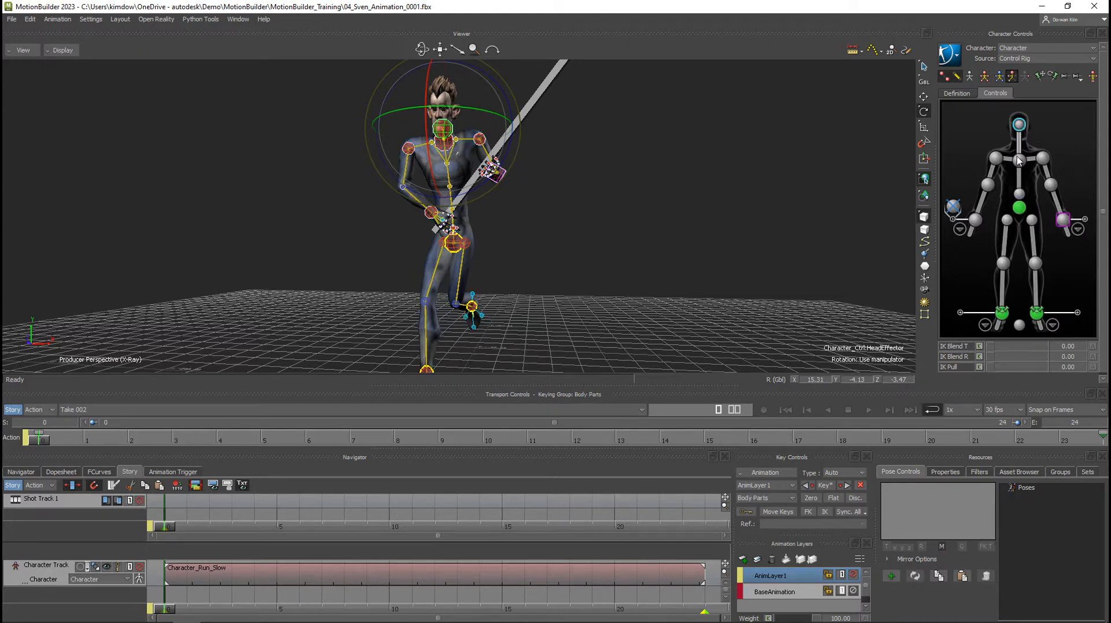
click(1019, 159)
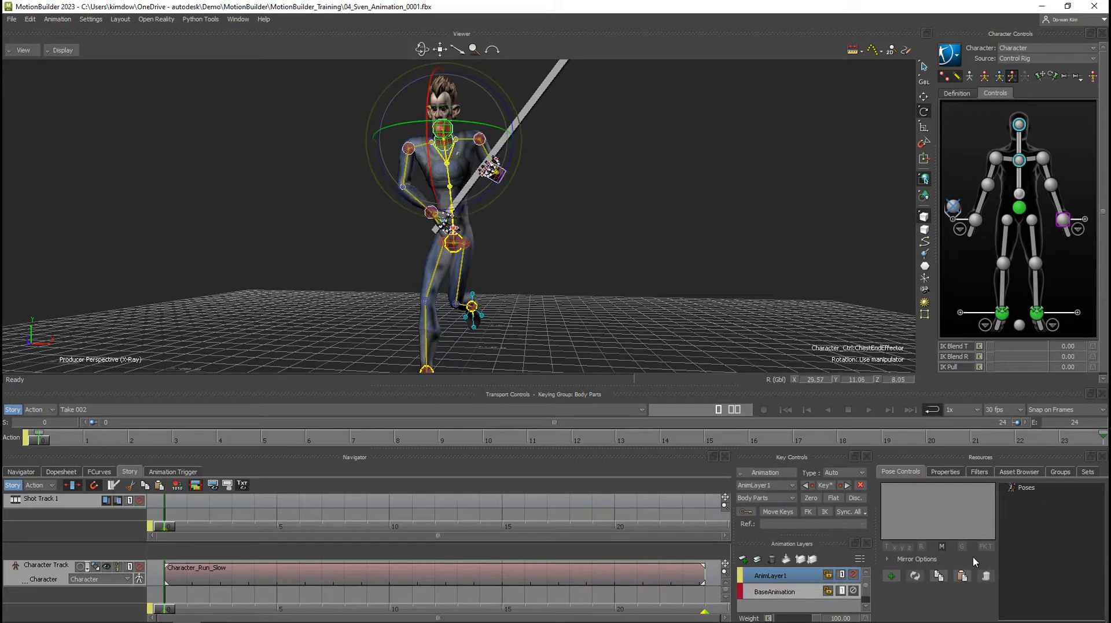
click(892, 576)
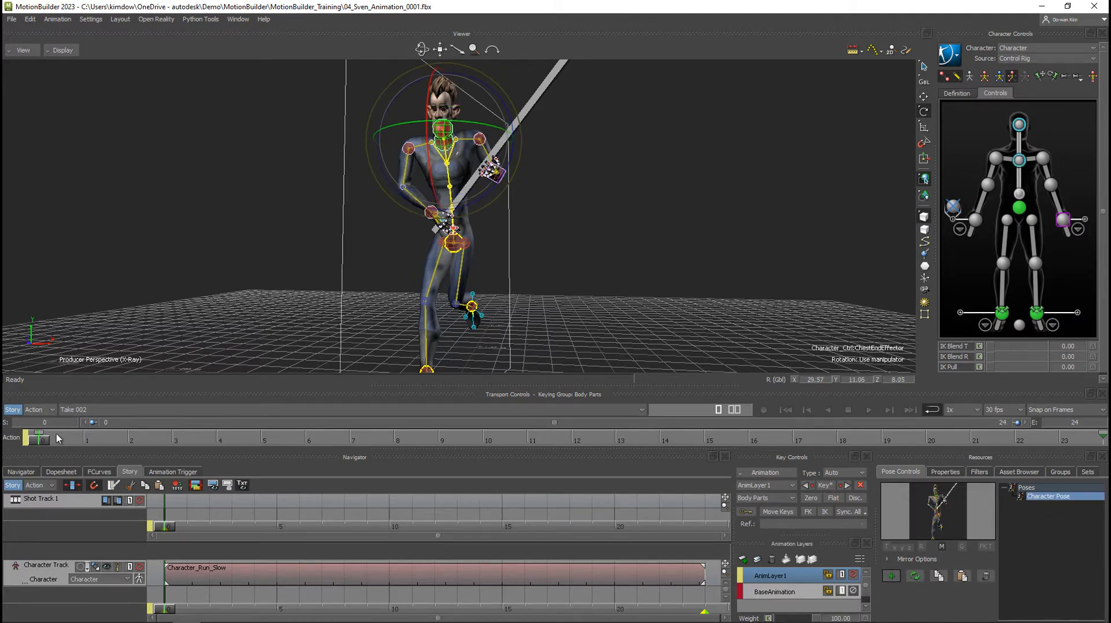
At frame 11, apply the saved pose mirrored to the head and chest, and set a Full Body key on AnimLayer1.
drag(440, 443, 528, 441)
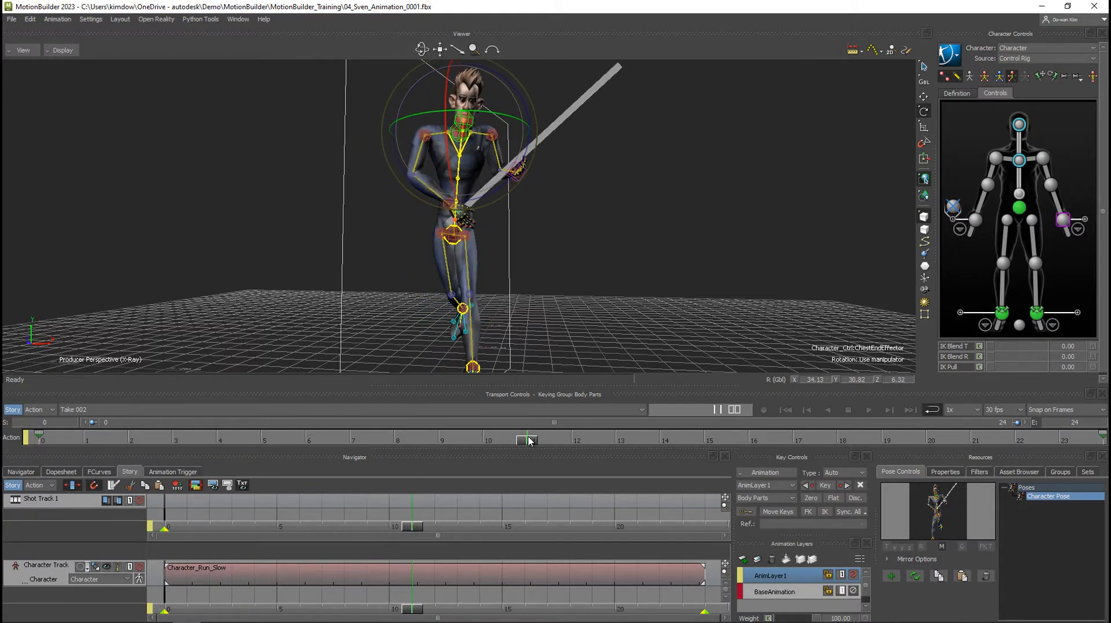
alt+drag(503, 301, 472, 290)
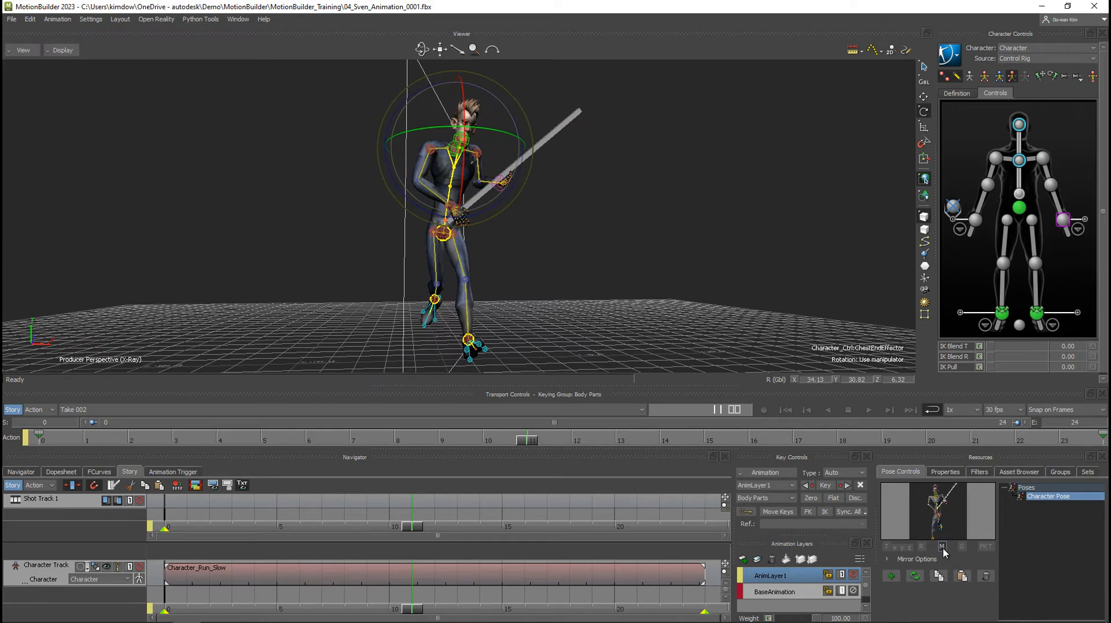
double_click(1038, 499)
mouse_move(637, 304)
alt+mouse_down()
mouse_move(512, 301)
mouse_move(617, 303)
alt+mouse_up()
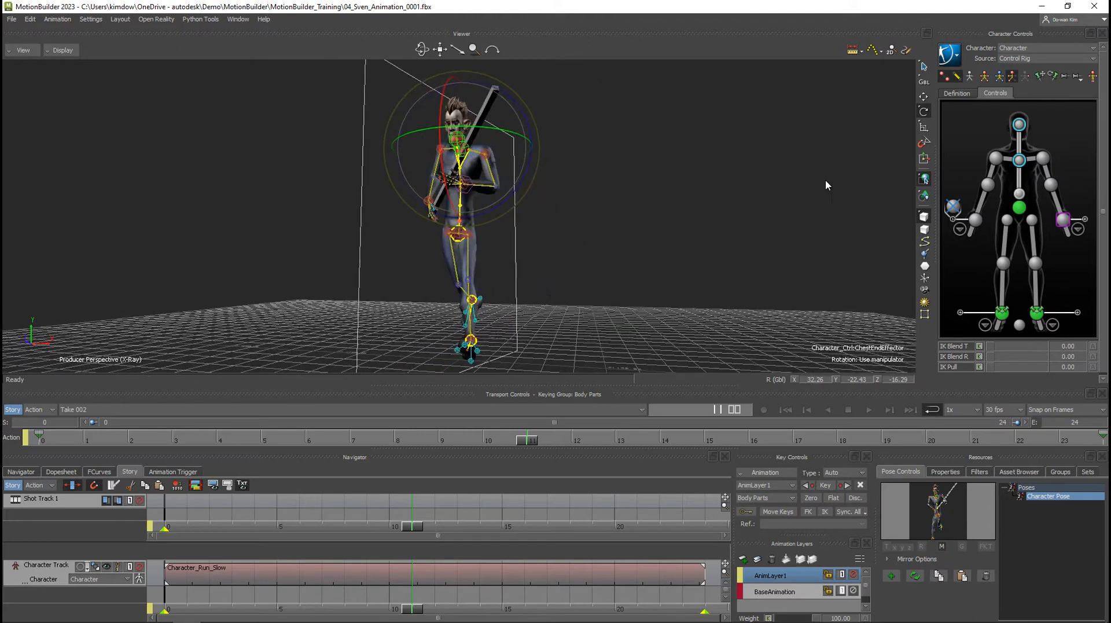
click(985, 78)
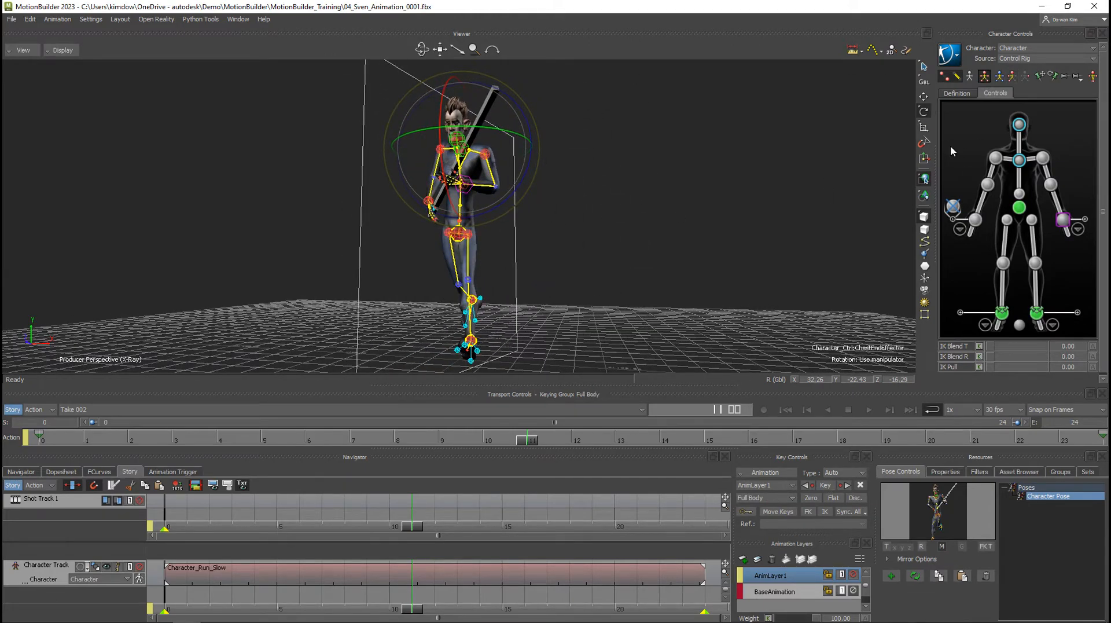
click(825, 486)
Return to the start, play the run cycle to review the mirrored upper-body motion, and stop at frame 16.
click(789, 406)
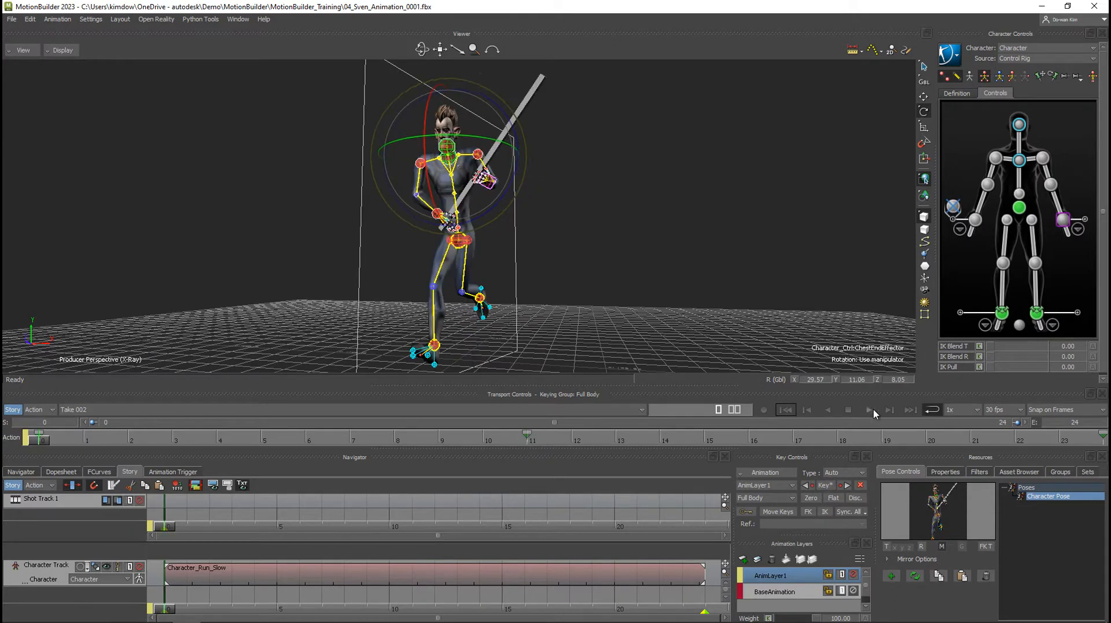
click(871, 409)
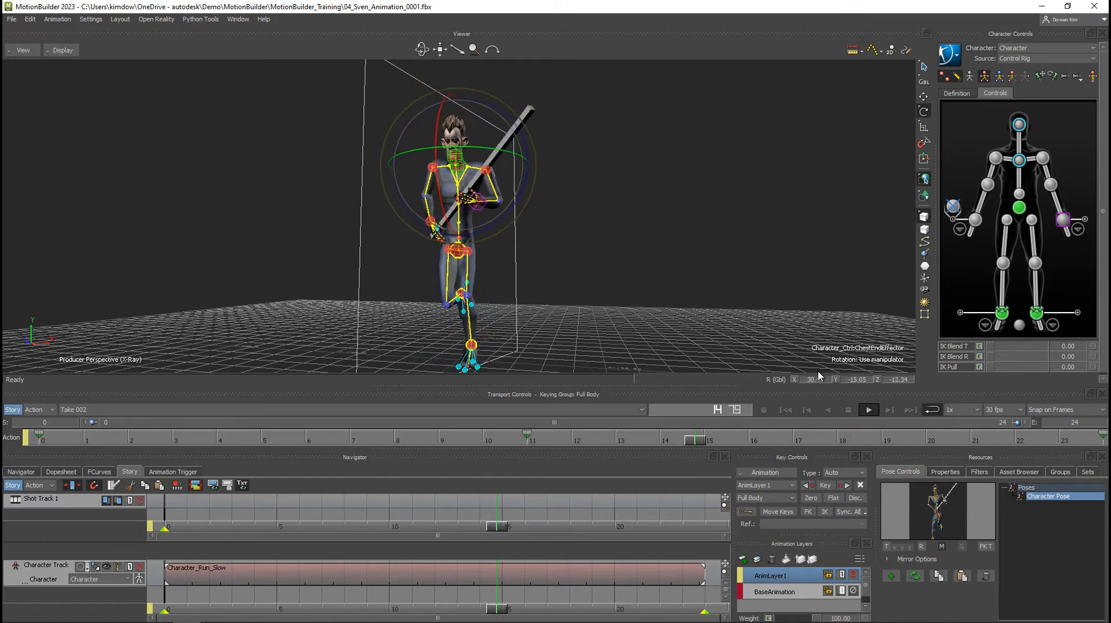
click(849, 410)
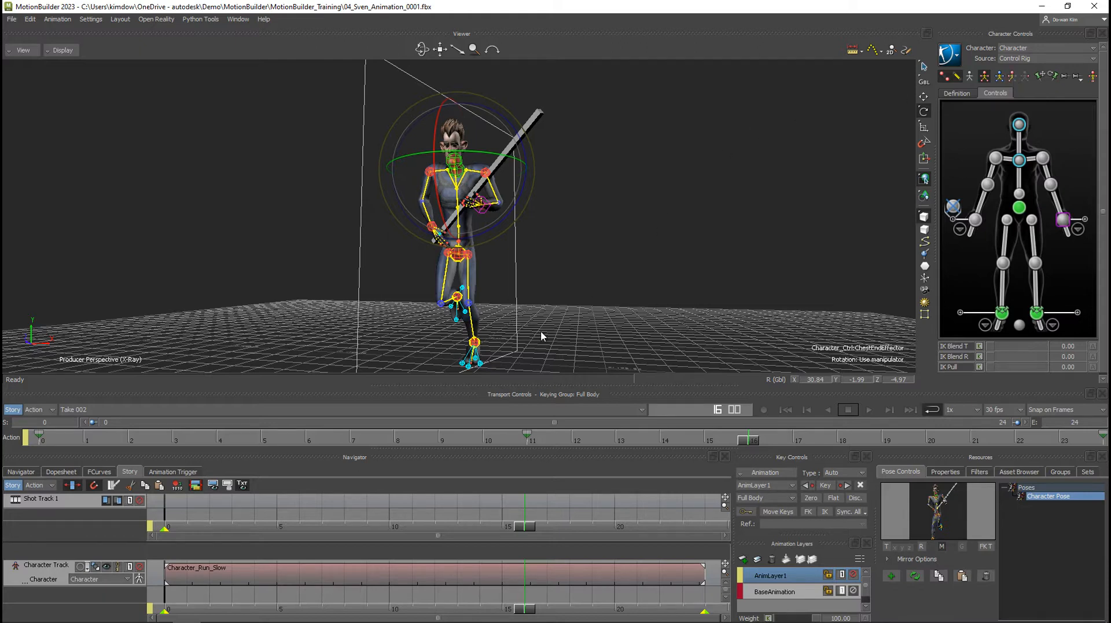
ctrl+shift+drag(547, 294, 559, 290)
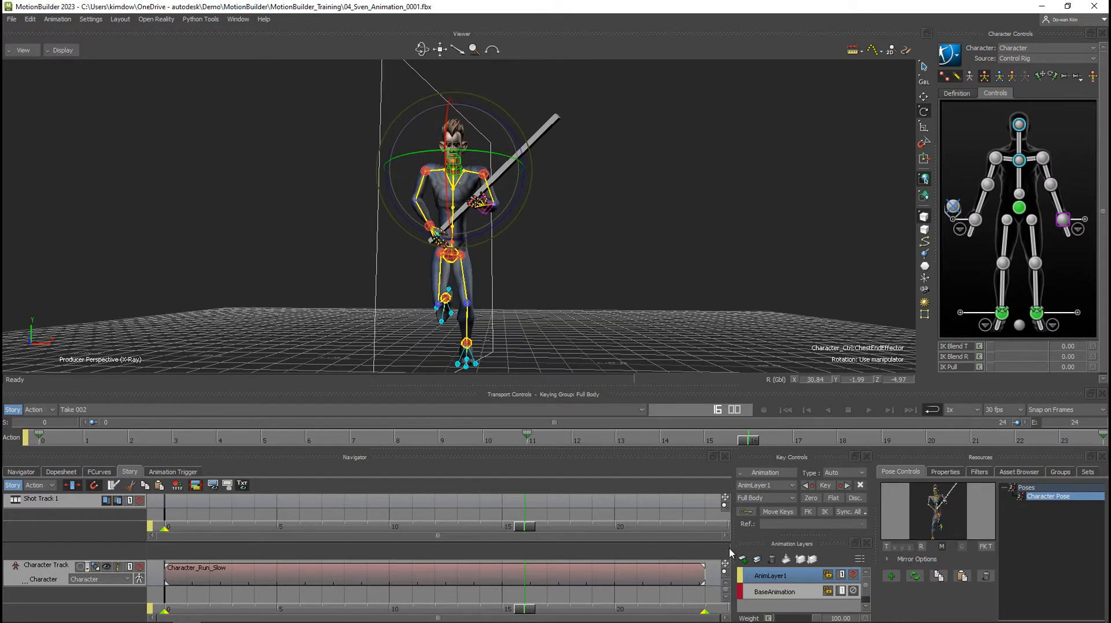
Merge all layers, AnimLayer1 and BaseAnimation, with automatic result mode, deleting the merged layers.
click(772, 590)
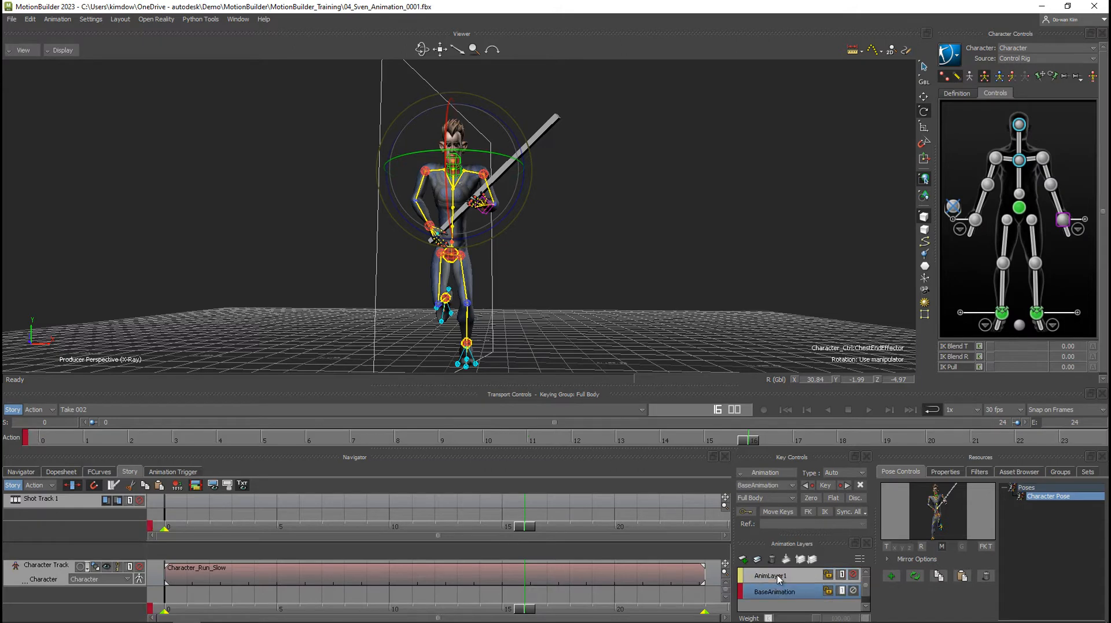
click(777, 576)
ctrl+click(783, 592)
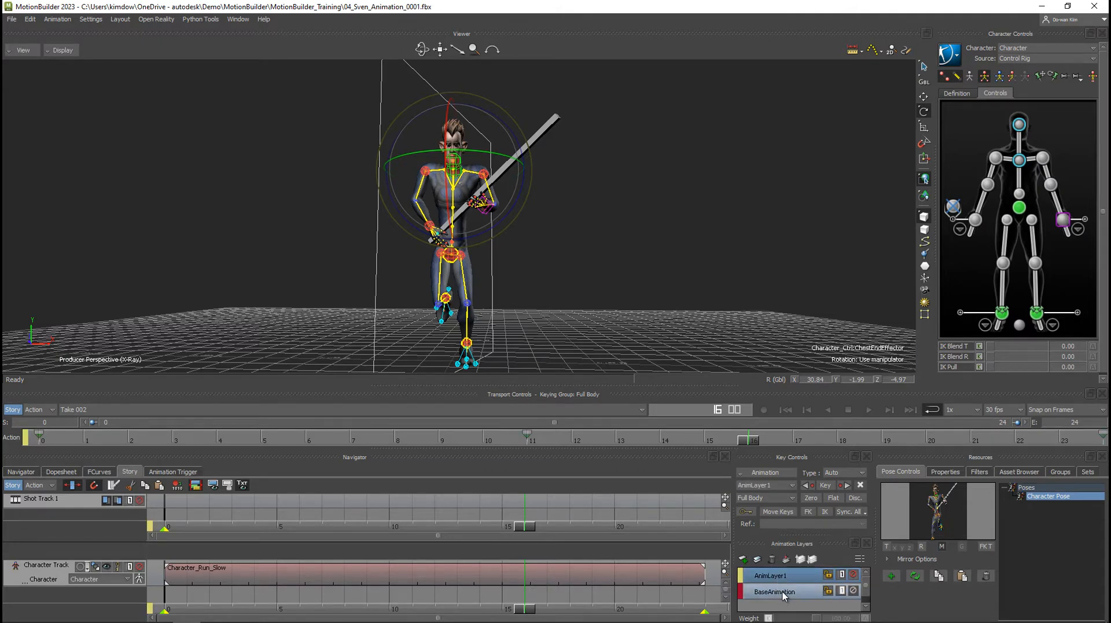
click(786, 559)
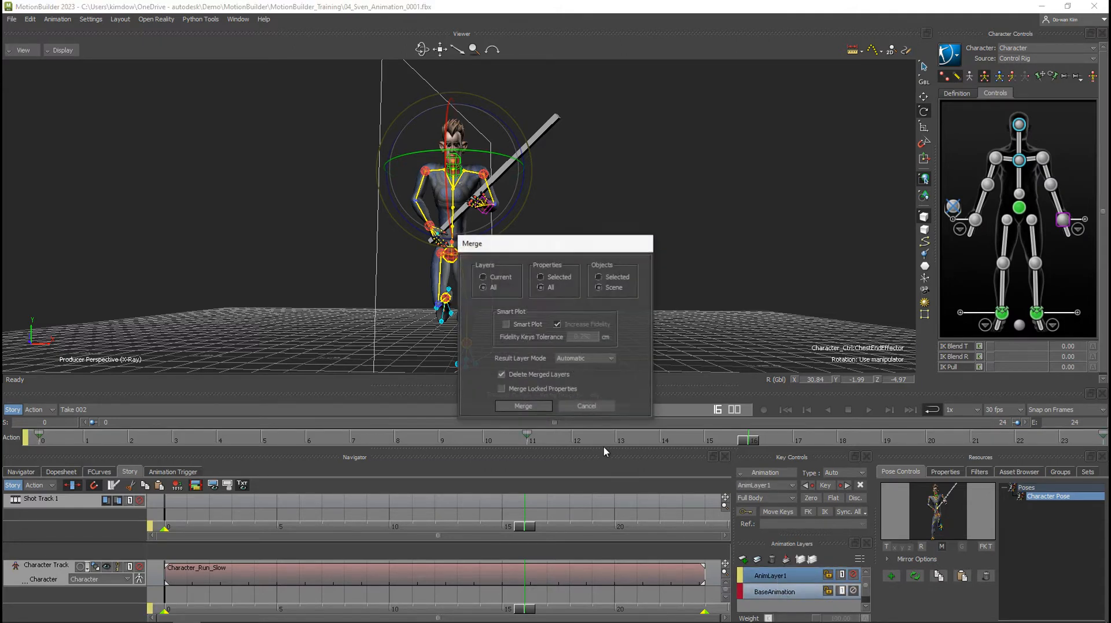
click(536, 407)
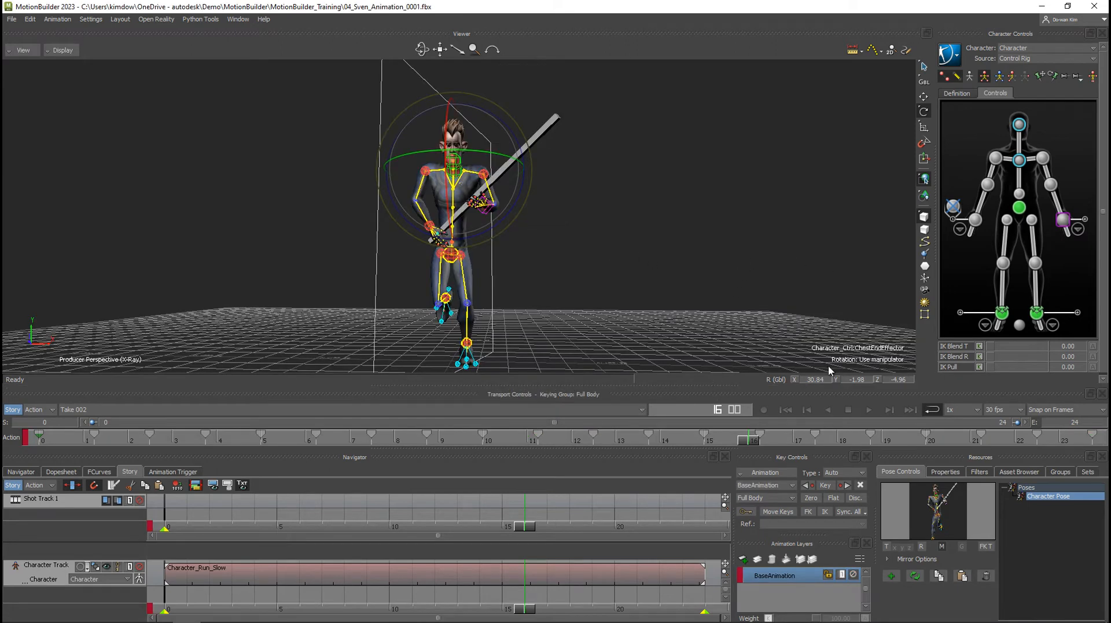
Move to frame 13 and examine the plot options for baking to the control rig without plotting.
drag(751, 443, 625, 445)
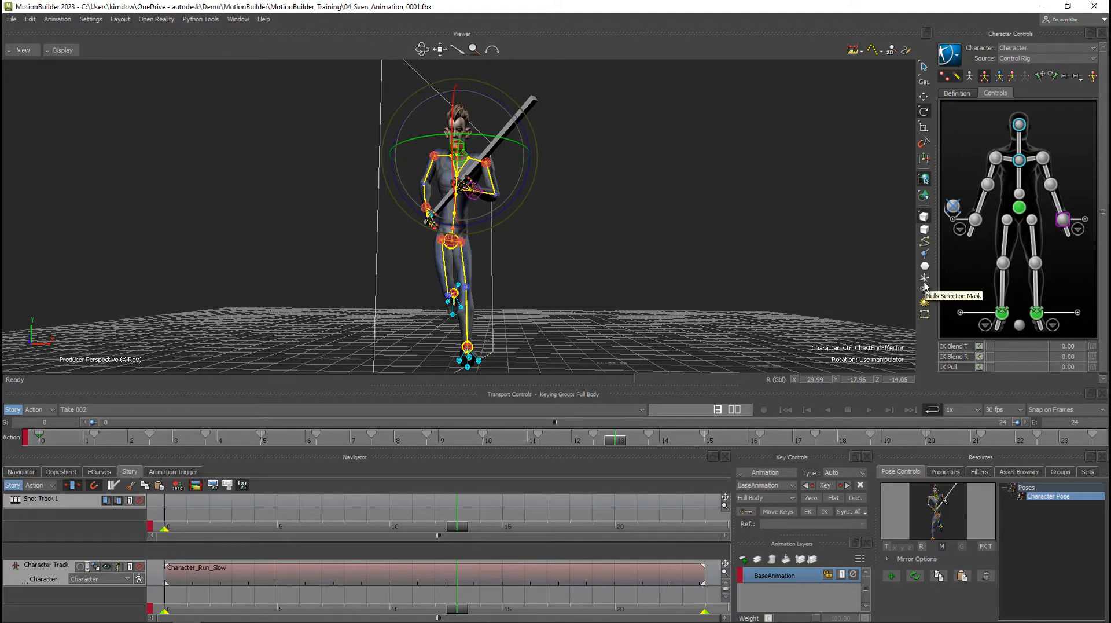
click(949, 58)
mouse_move(973, 117)
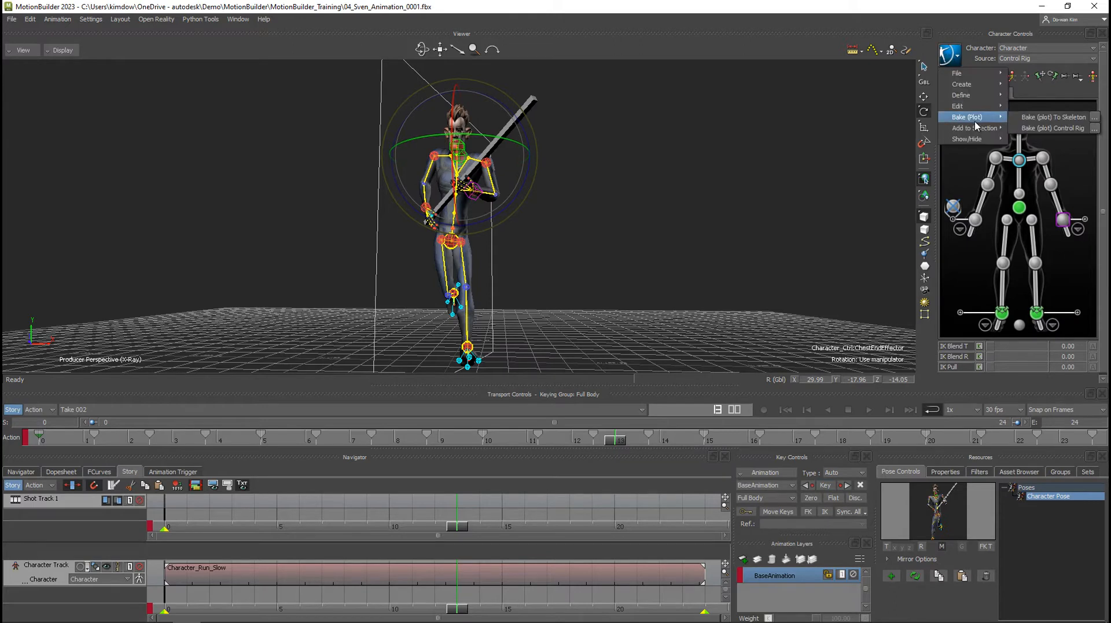
click(1094, 130)
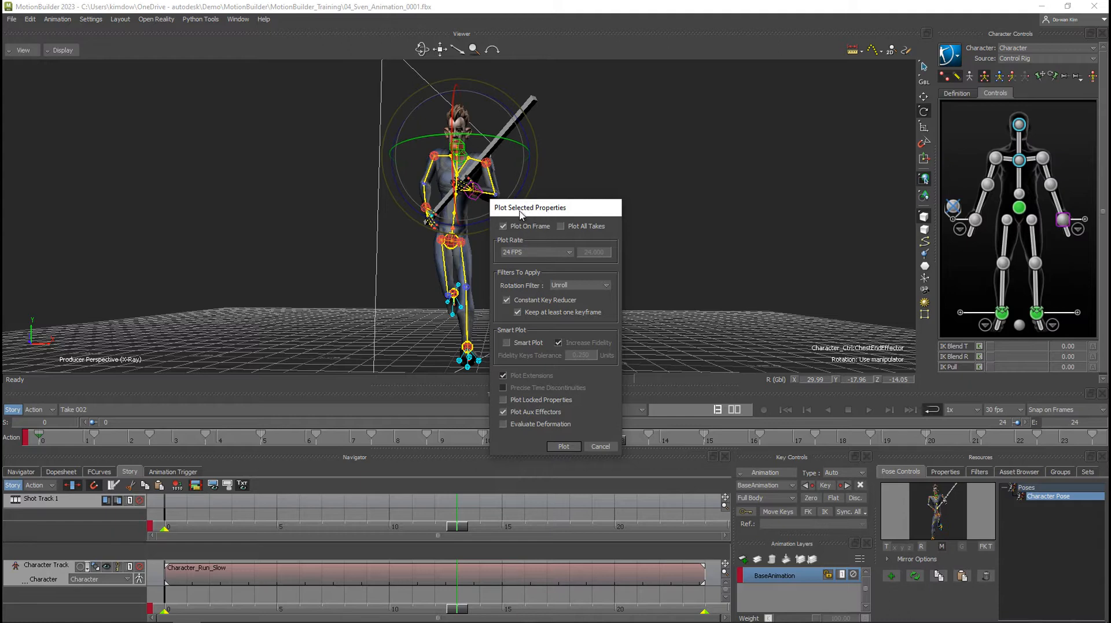
click(601, 447)
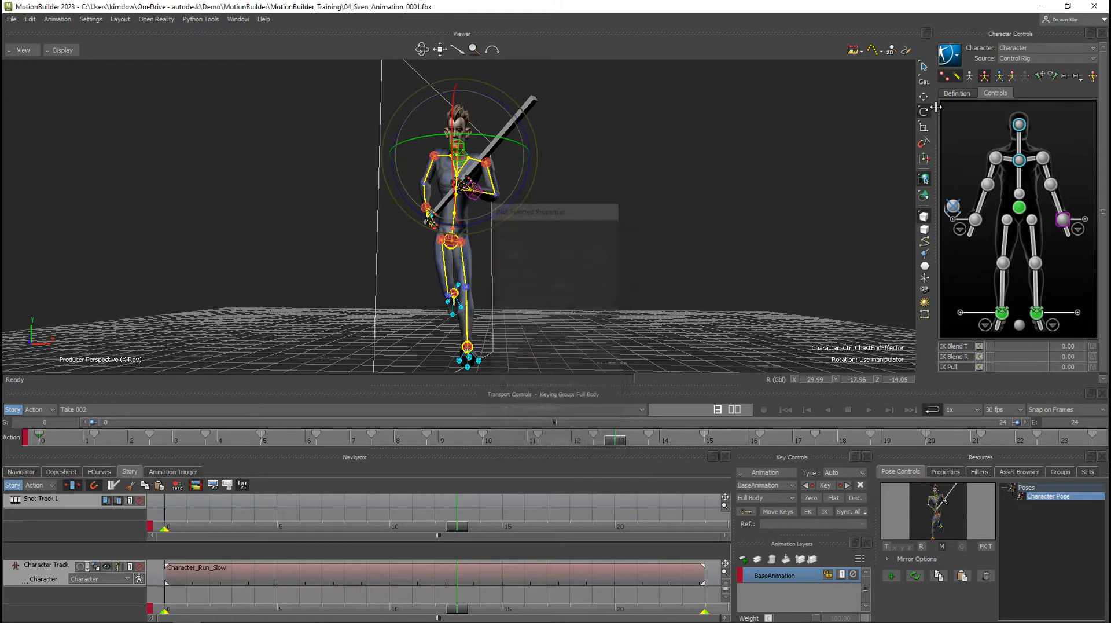
Examine the plot options for baking the character's animation to the skeleton without plotting.
click(952, 56)
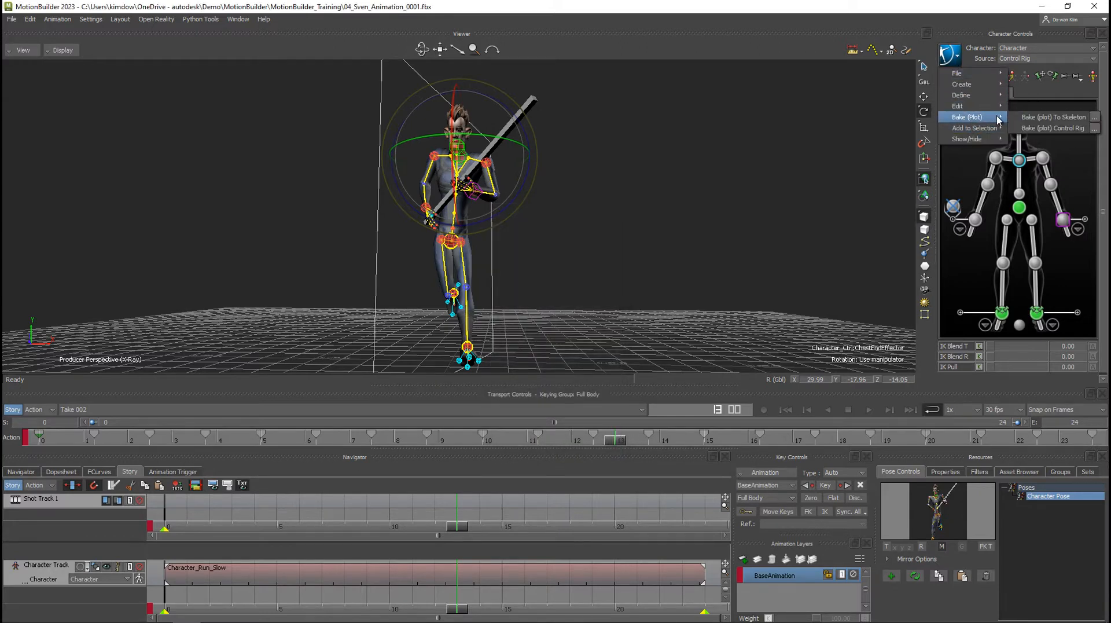
mouse_move(972, 117)
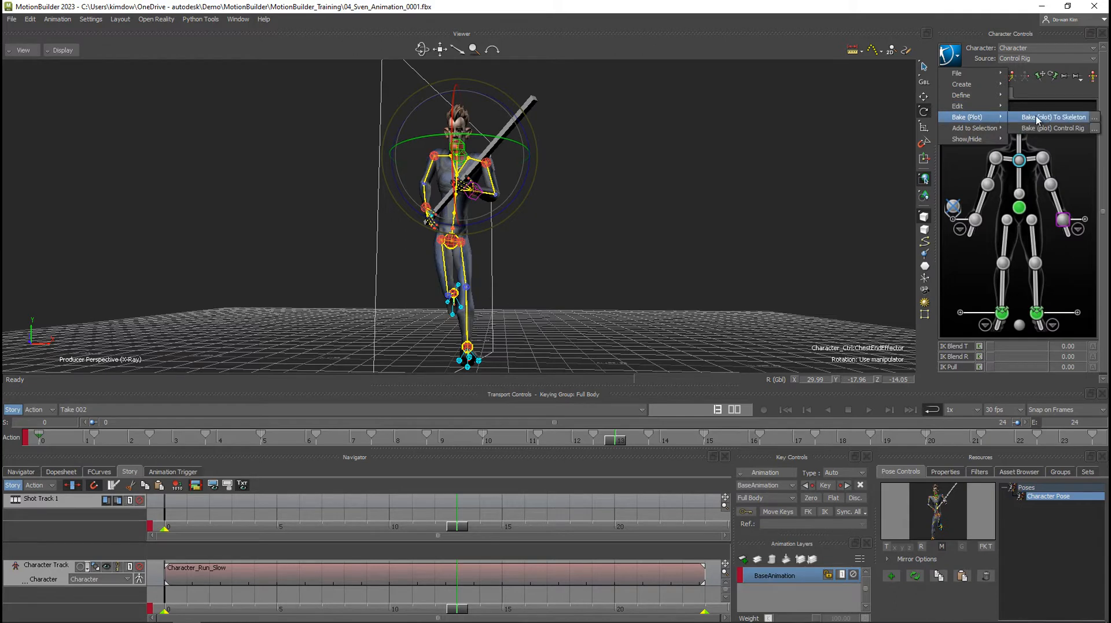
click(1096, 119)
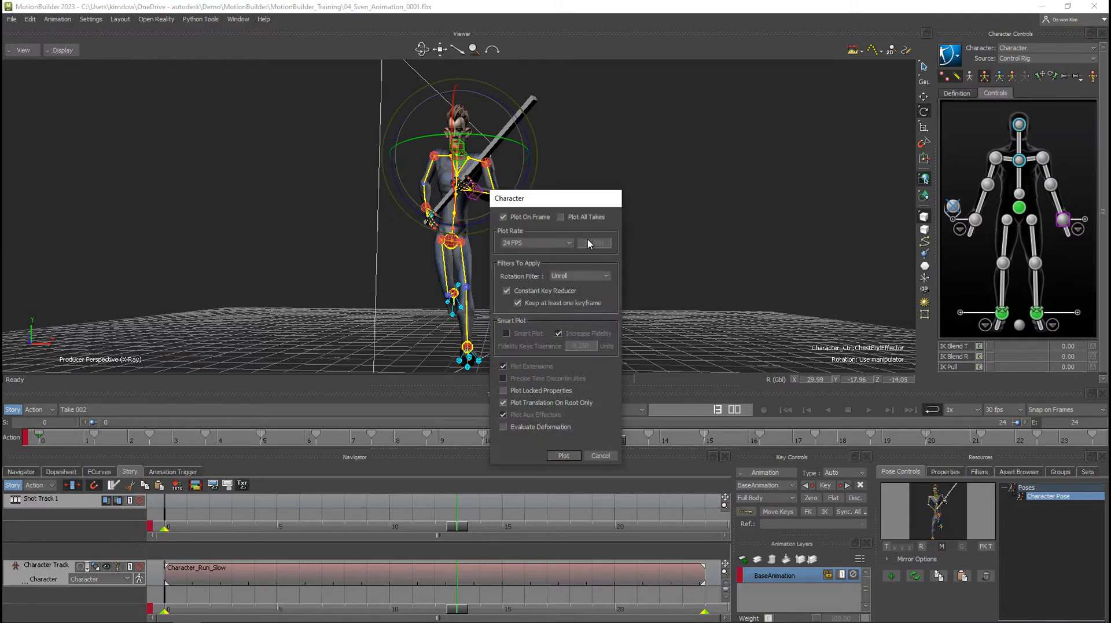
click(599, 457)
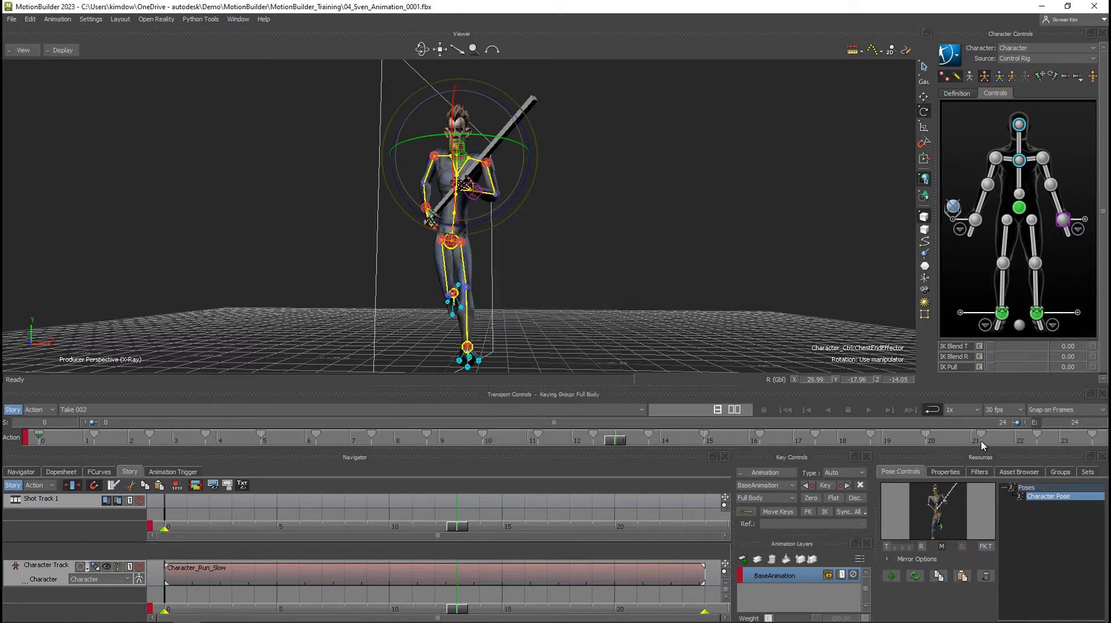
Bake the animation to the control rig with the plot rate matched to the timeline's frame rate.
click(960, 54)
mouse_move(996, 117)
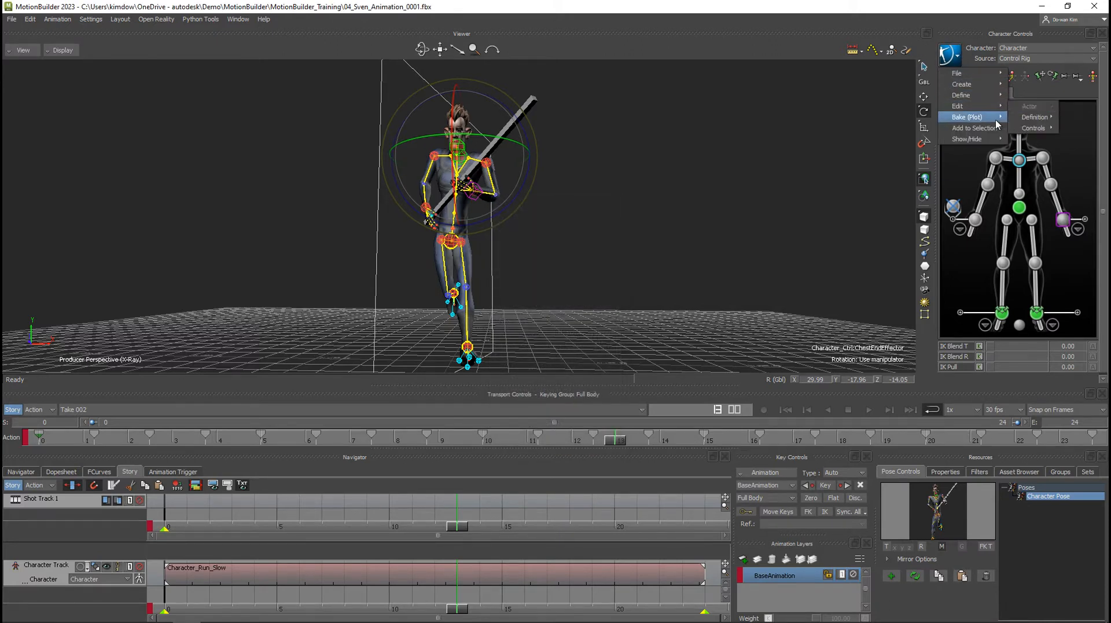
click(1094, 128)
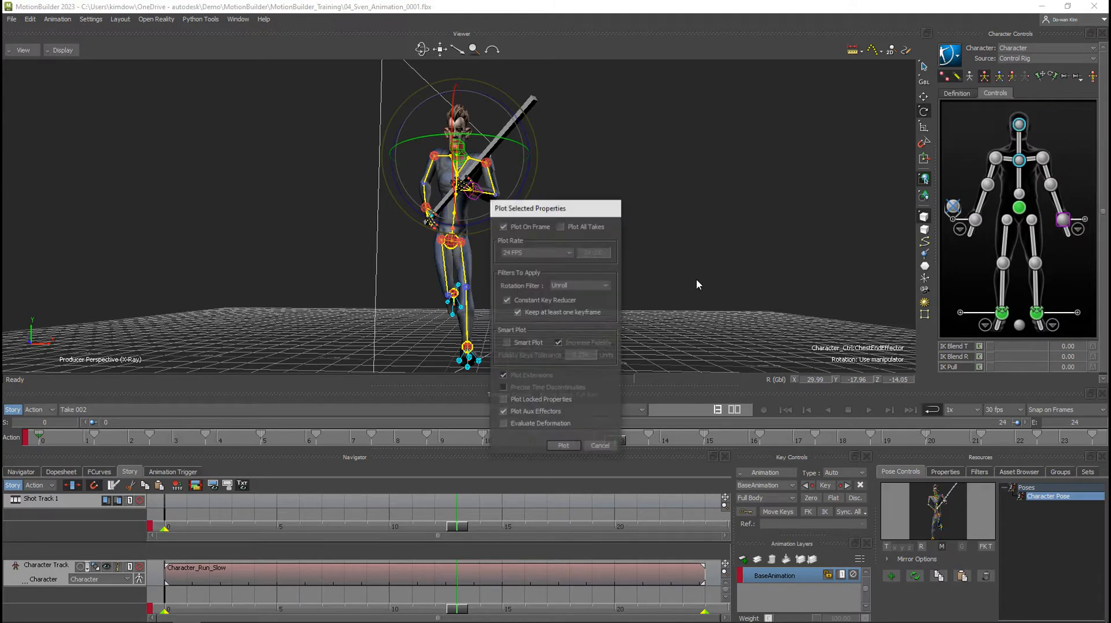
click(554, 251)
click(520, 313)
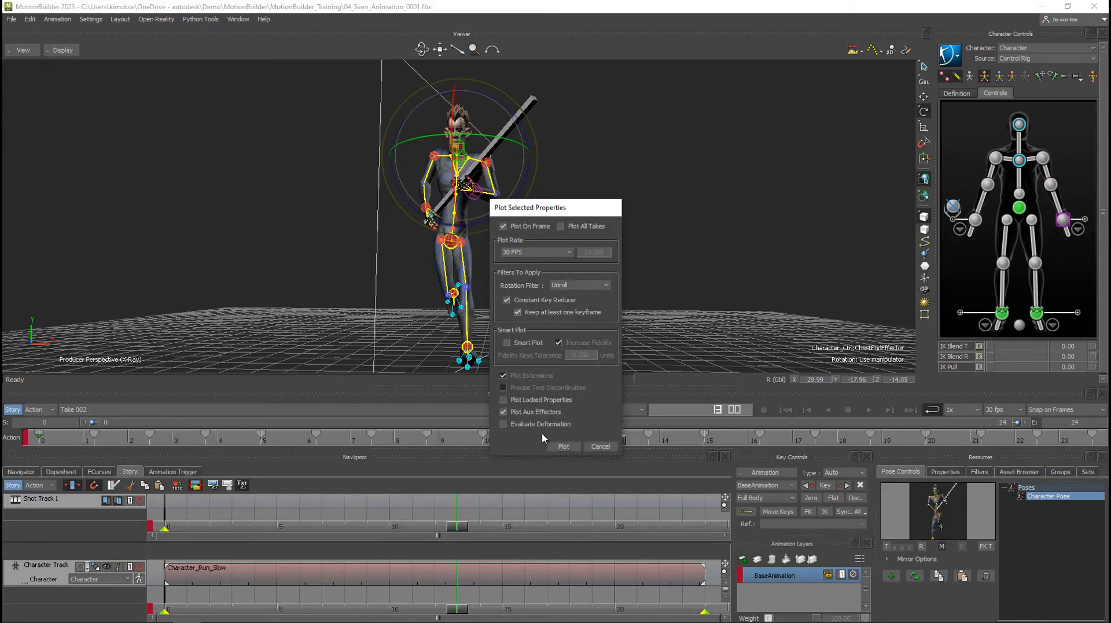
click(558, 448)
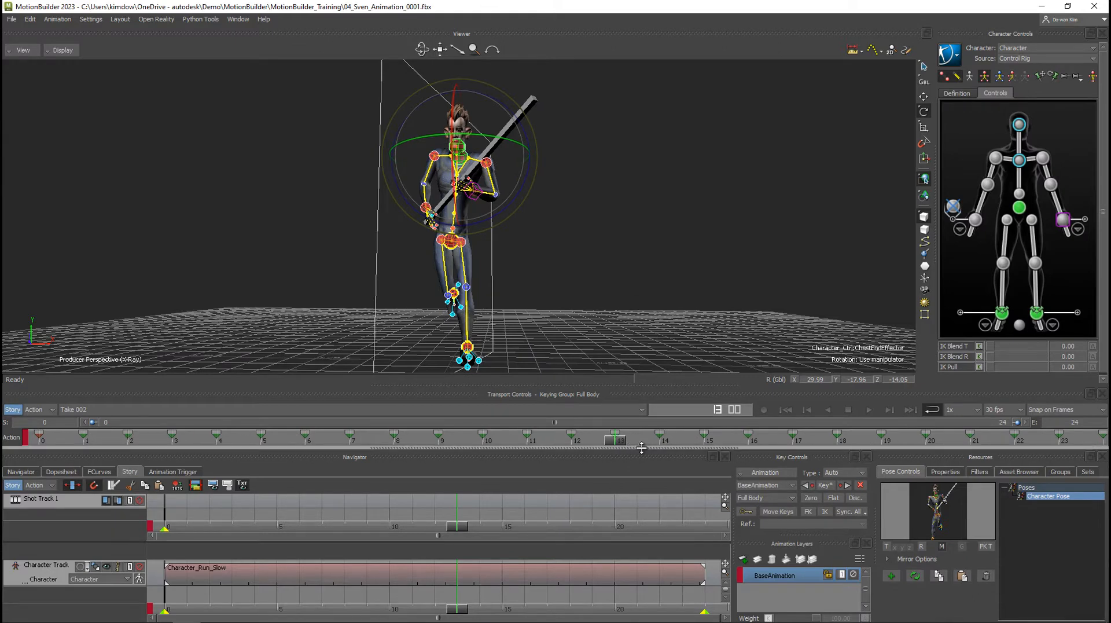
Return to frame 0, mute the Character Track, and turn off Story mode to check the motion without the clip.
drag(619, 438, 4, 434)
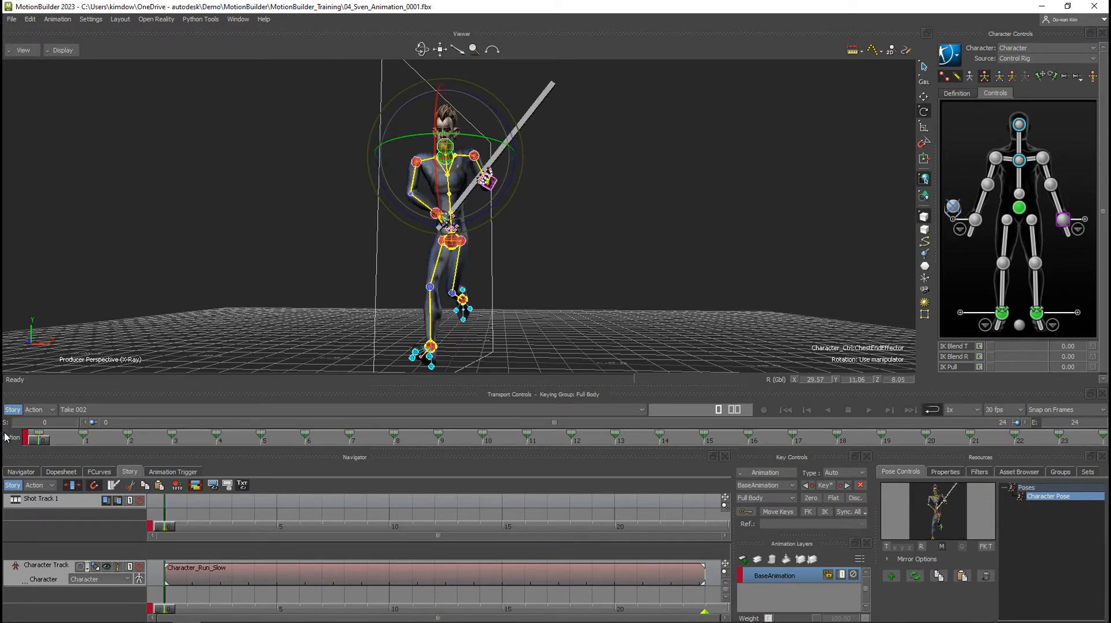
click(140, 567)
mouse_move(43, 442)
mouse_down()
mouse_move(211, 436)
mouse_move(27, 431)
mouse_up()
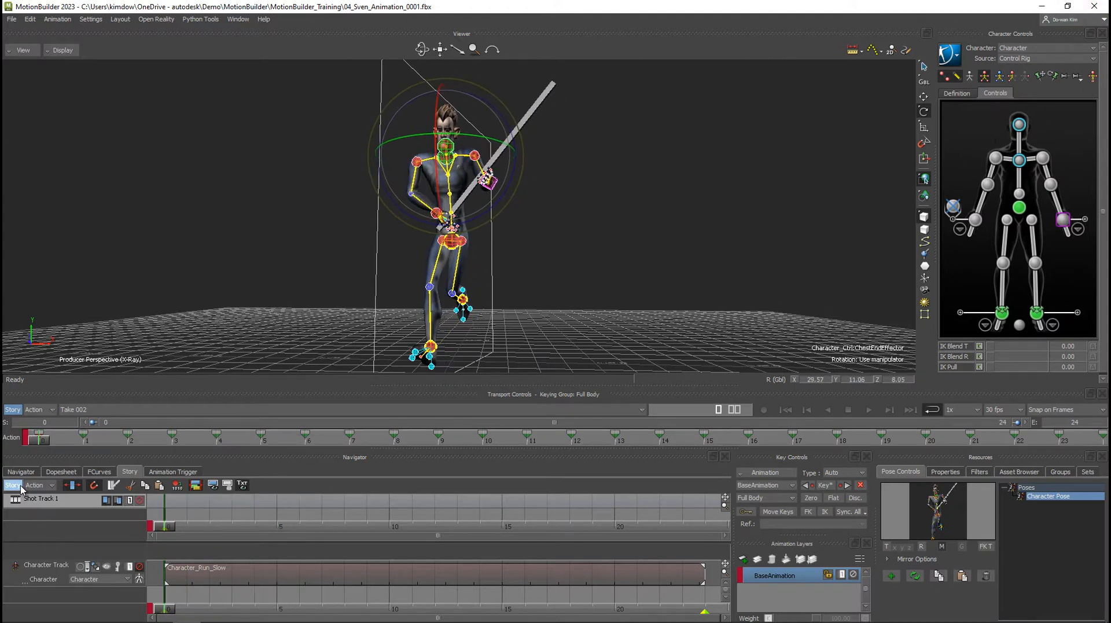
drag(41, 440, 131, 442)
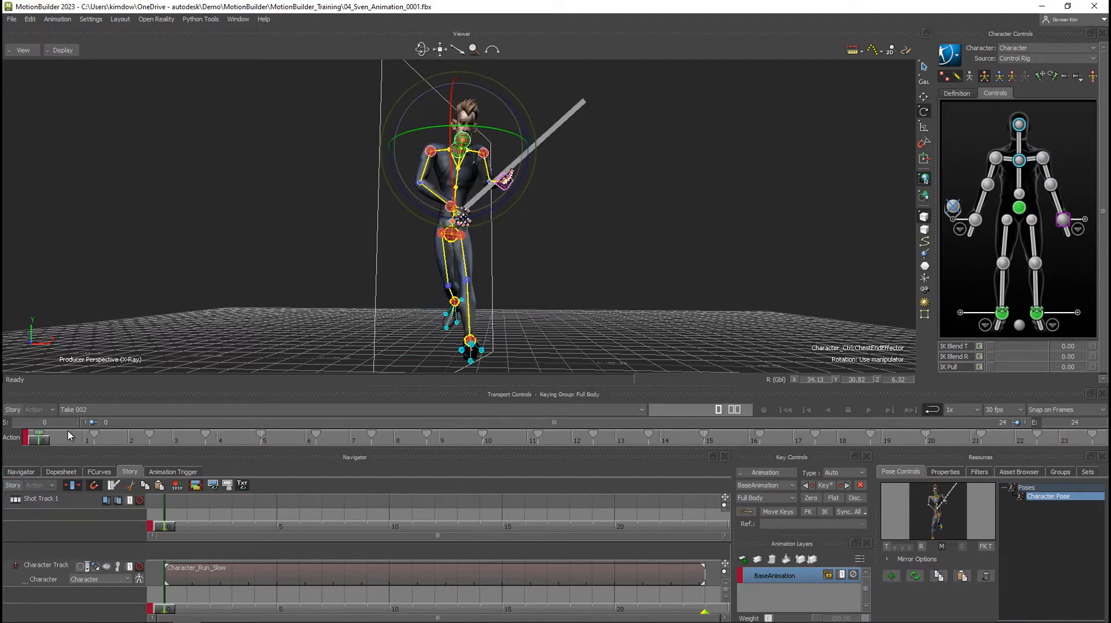
drag(42, 441, 17, 446)
click(950, 55)
mouse_move(967, 133)
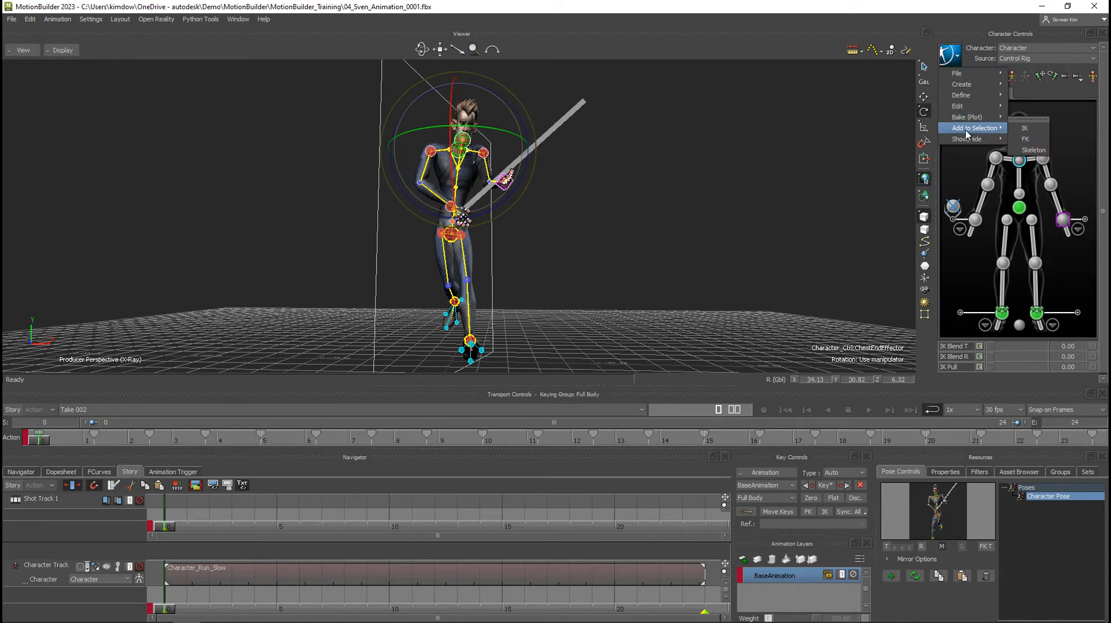
click(746, 170)
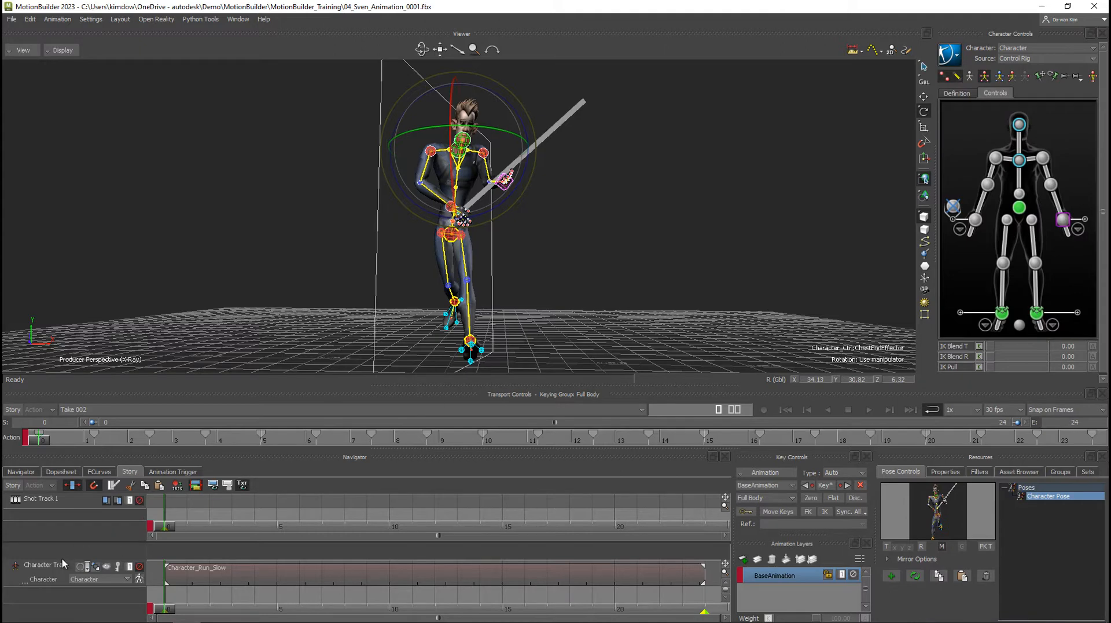
Turn Story mode back on, unmute the Character Track, and play the combined run animation.
click(13, 485)
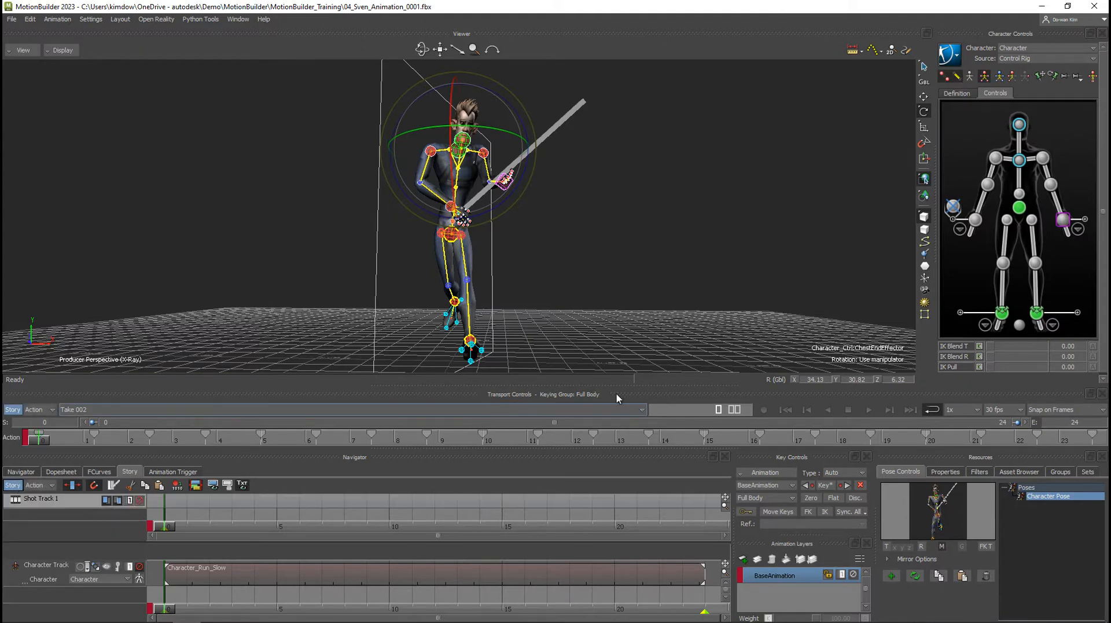
click(870, 409)
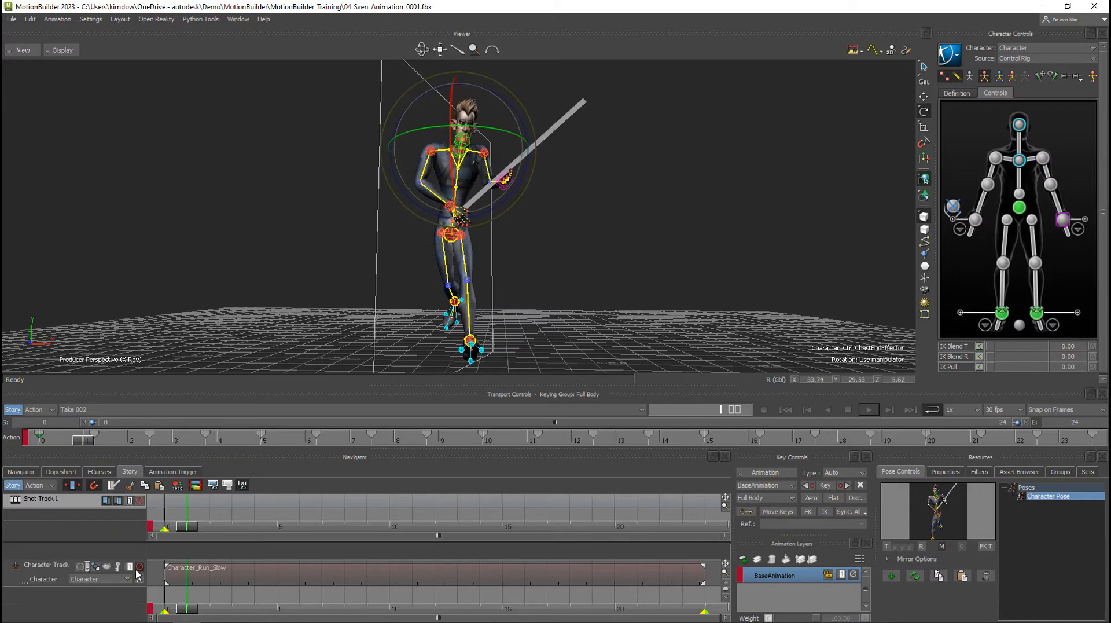
click(137, 570)
click(870, 410)
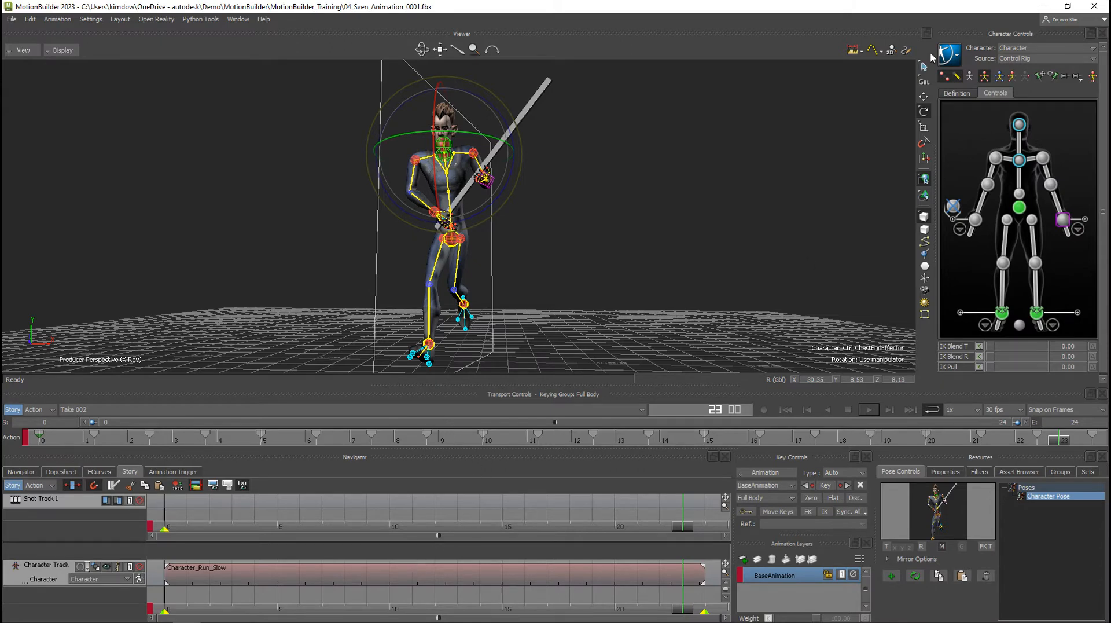
Plot the whole scene to the current take from the Character_Run_Slow clip at 30 FPS, and turn off Story mode.
right_click(322, 573)
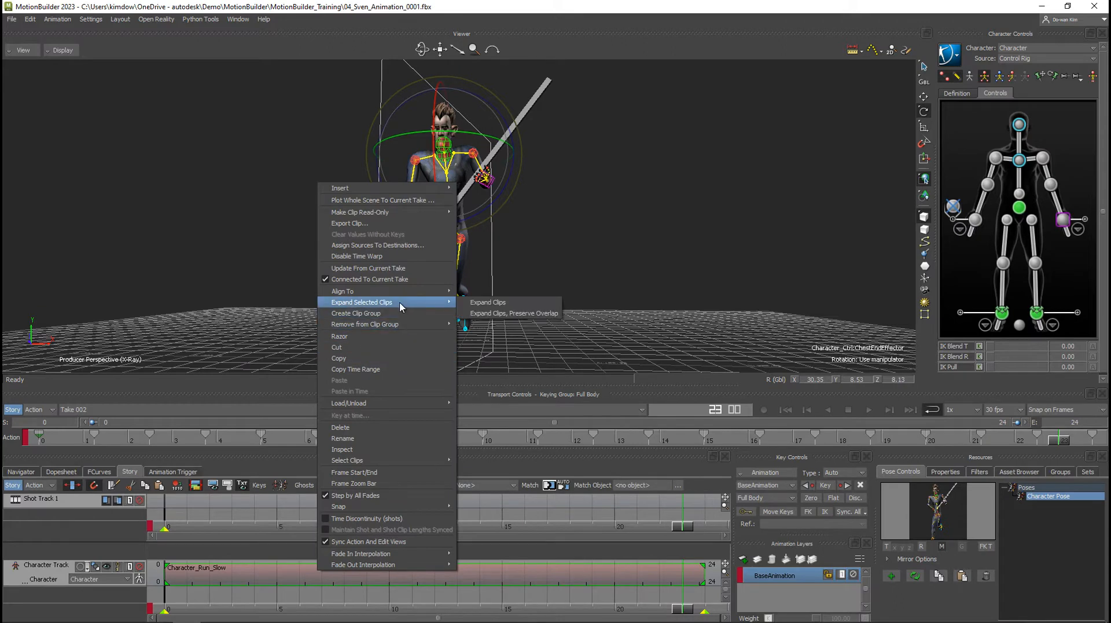
click(355, 201)
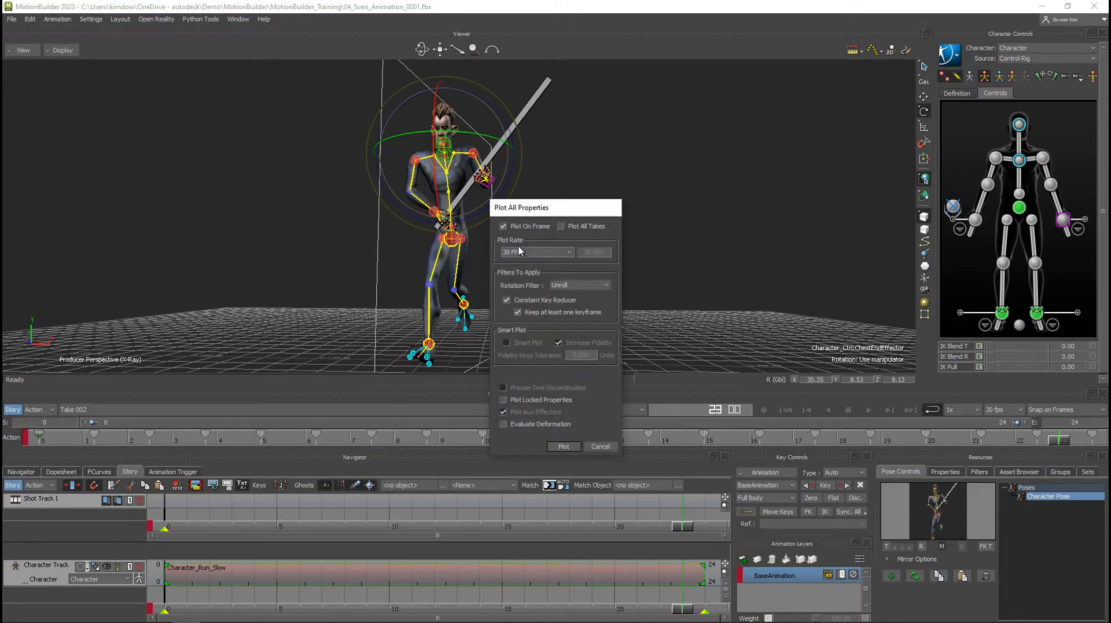
click(562, 448)
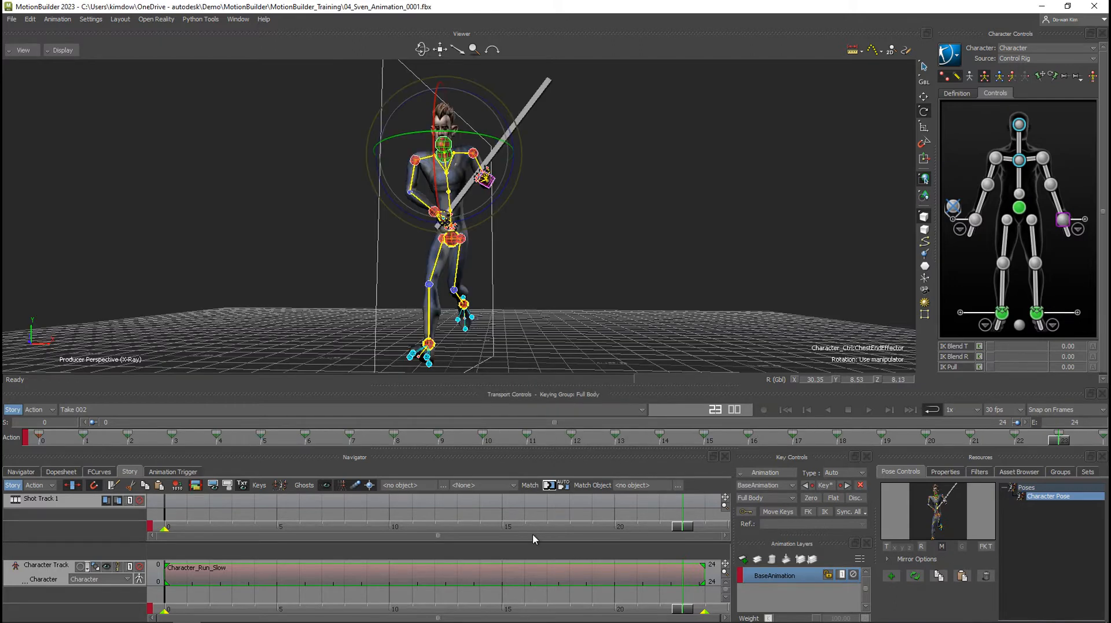
click(13, 486)
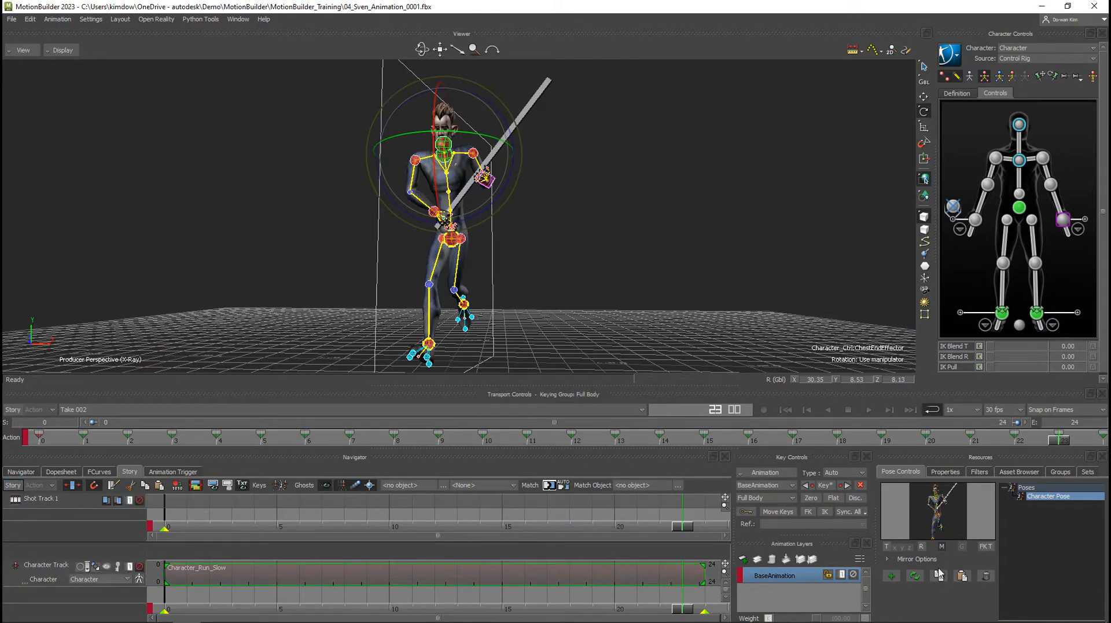
Play the plotted animation from the first frame to check the motion, and return to frame 0.
click(943, 547)
click(786, 409)
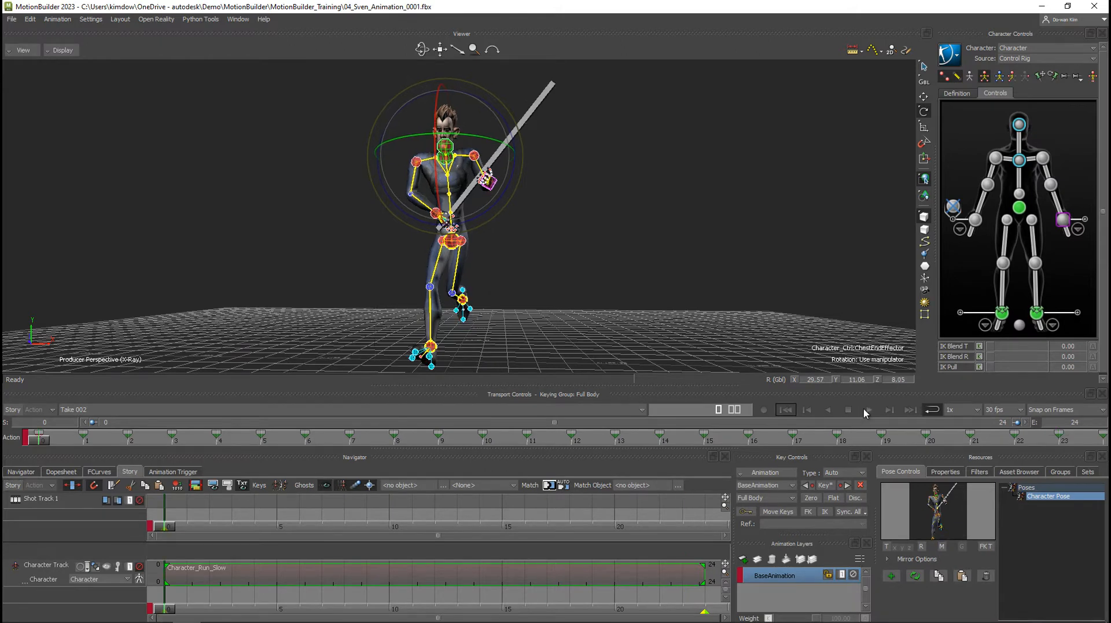
click(868, 410)
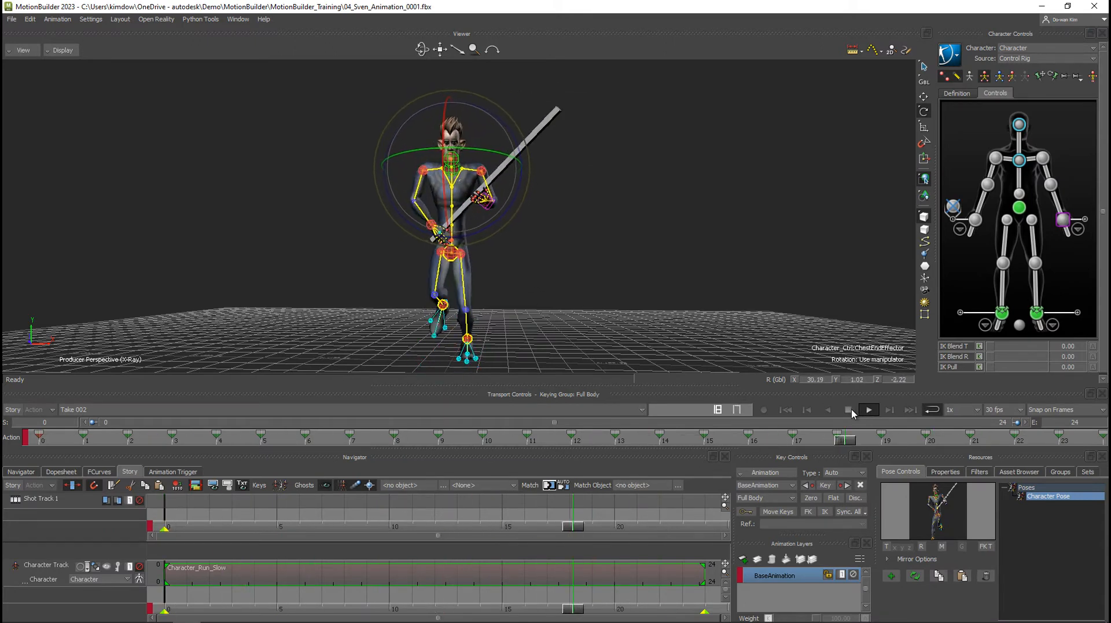
click(848, 410)
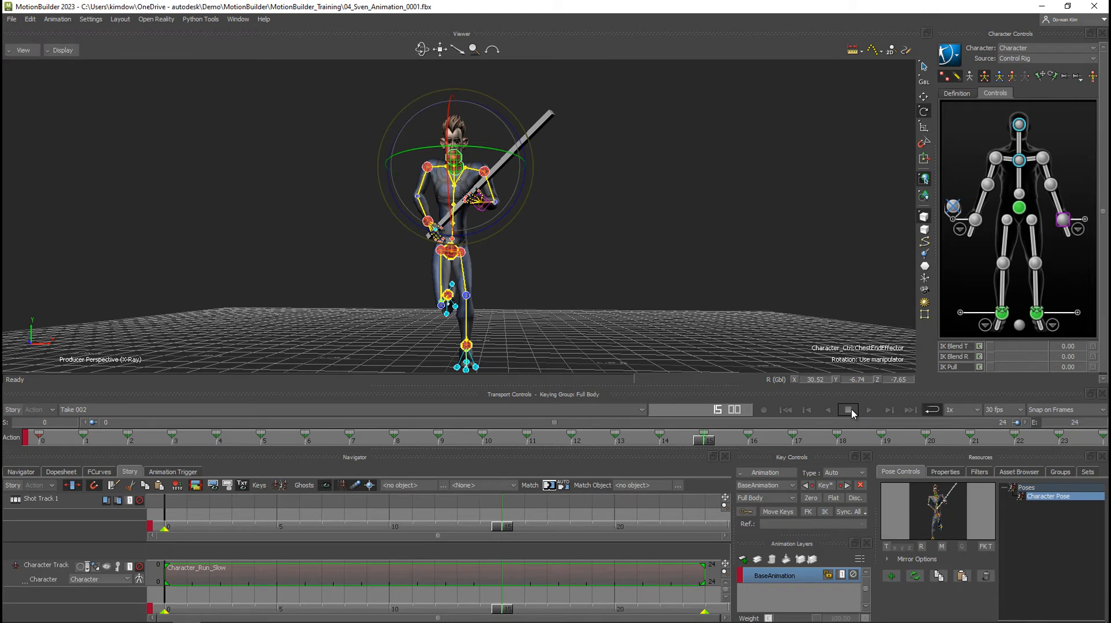
click(870, 410)
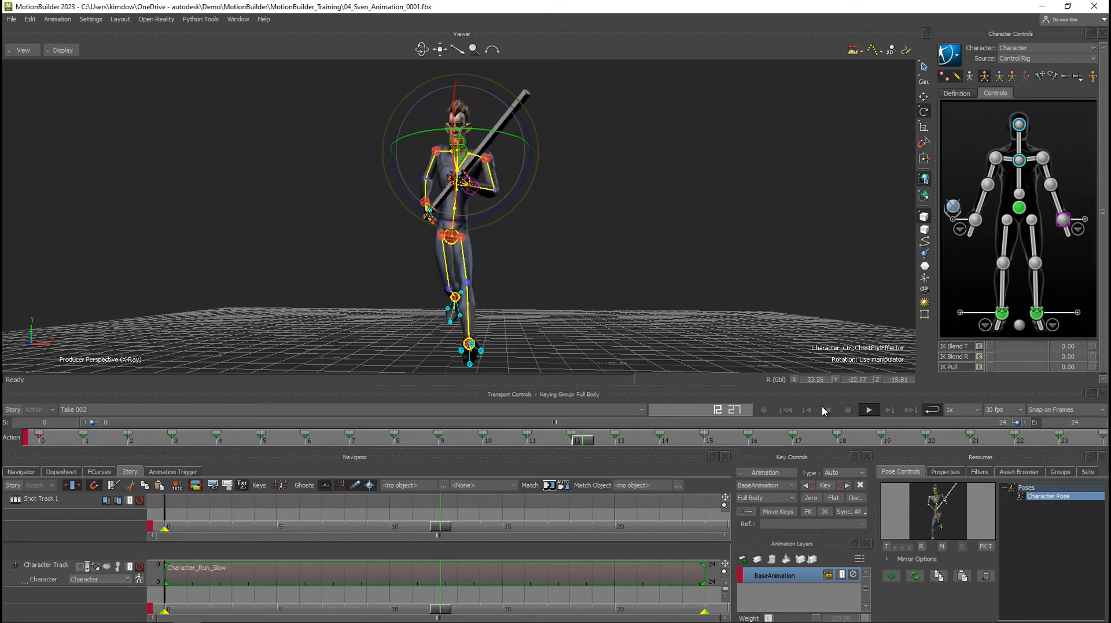
click(789, 410)
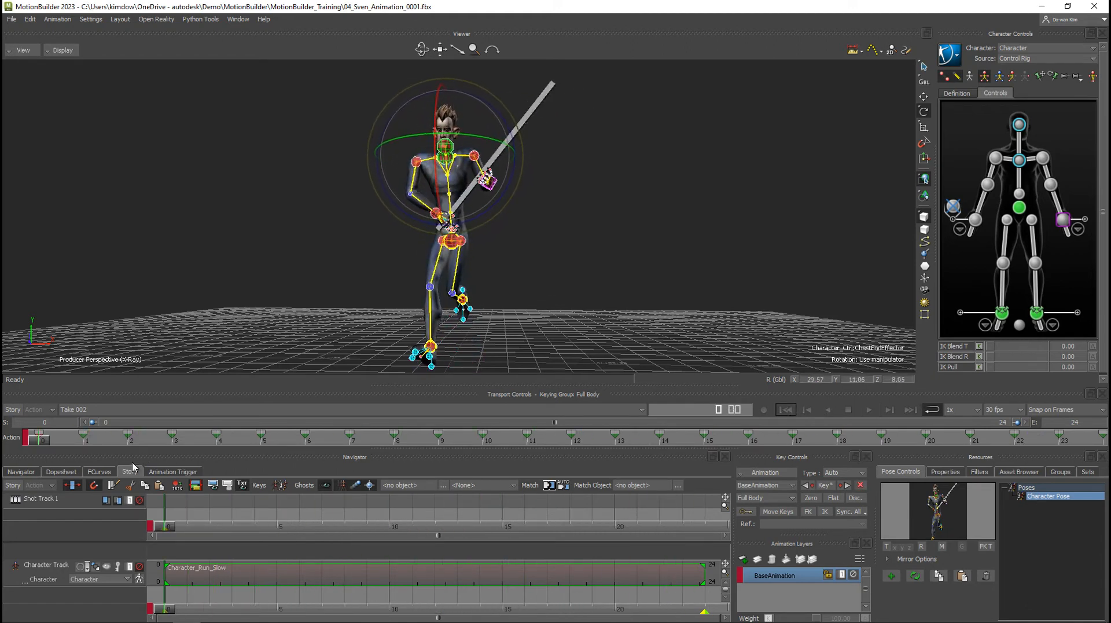
Display the chest effector's rotation in FCurves and isolate and frame its Y curve.
click(99, 472)
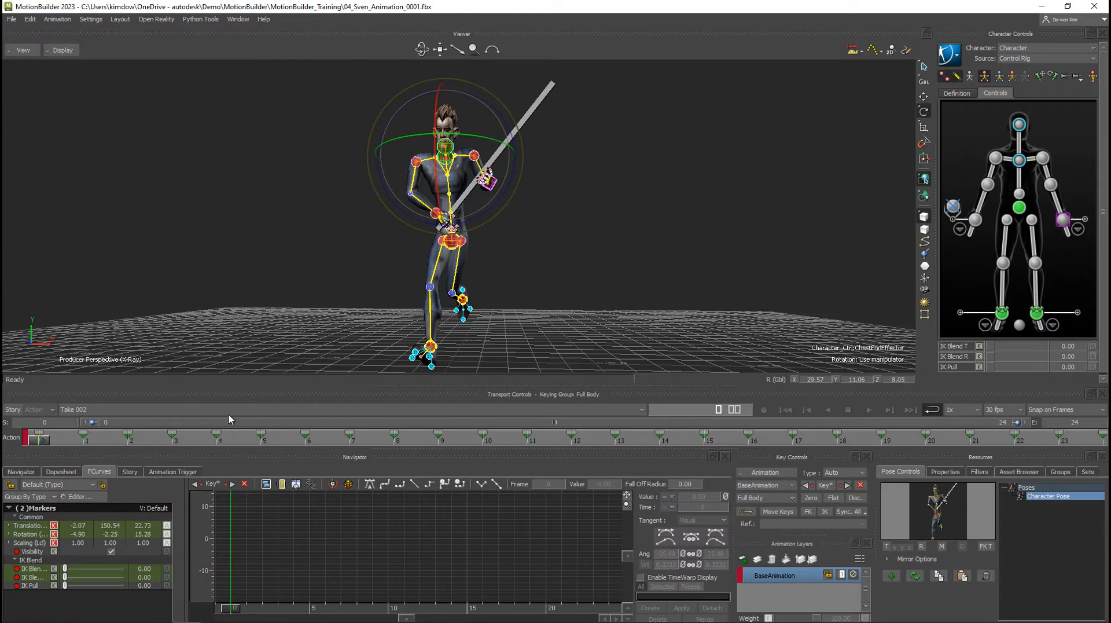
click(1020, 161)
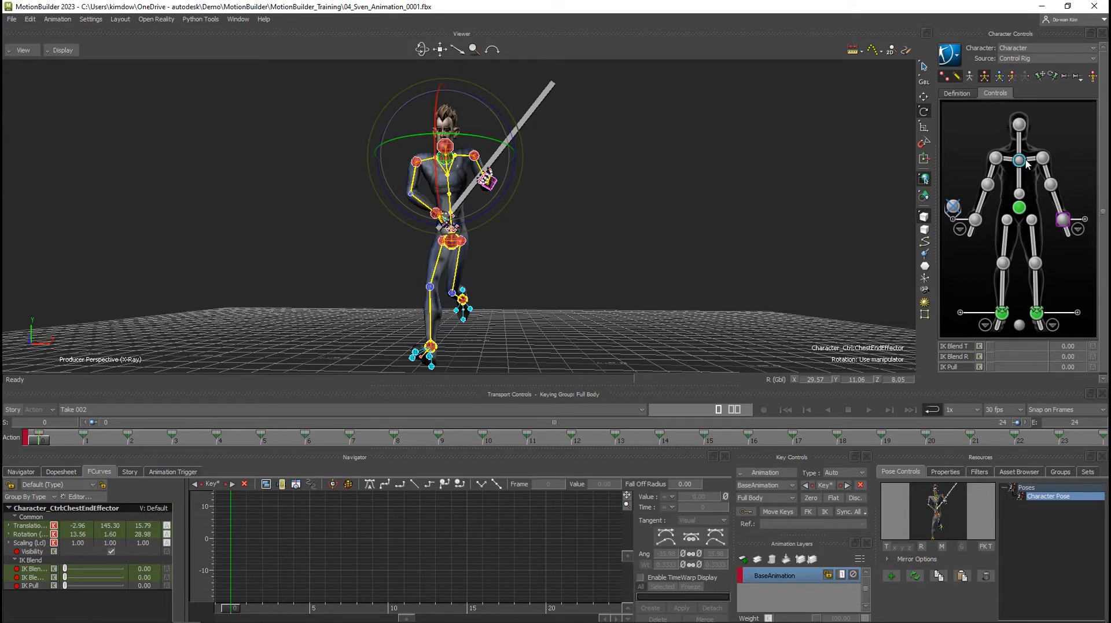
click(24, 534)
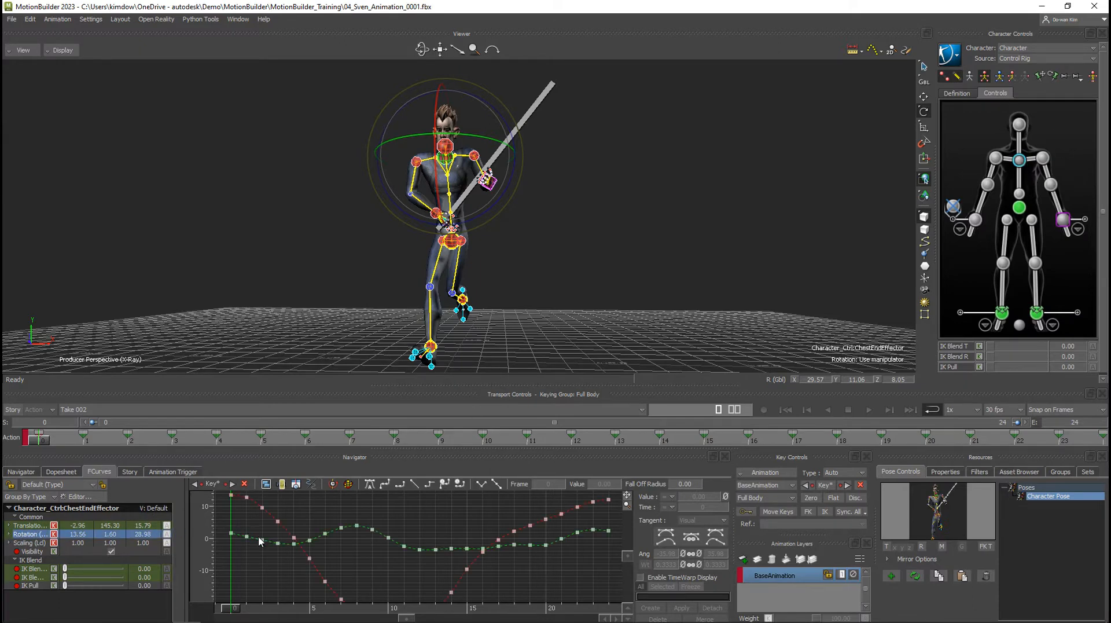
key(a)
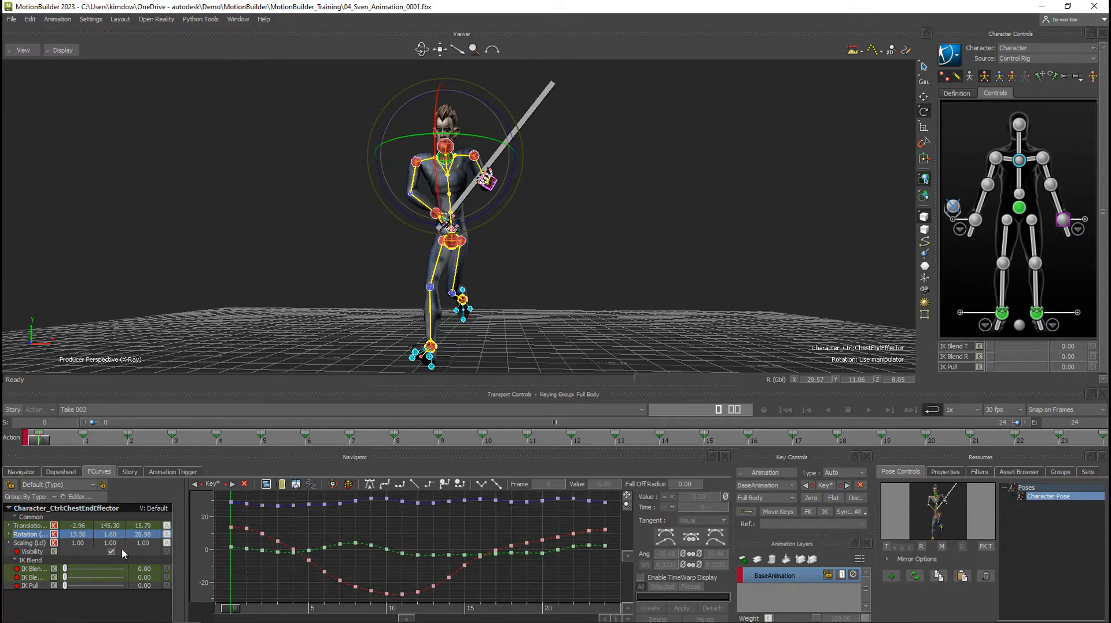
click(9, 534)
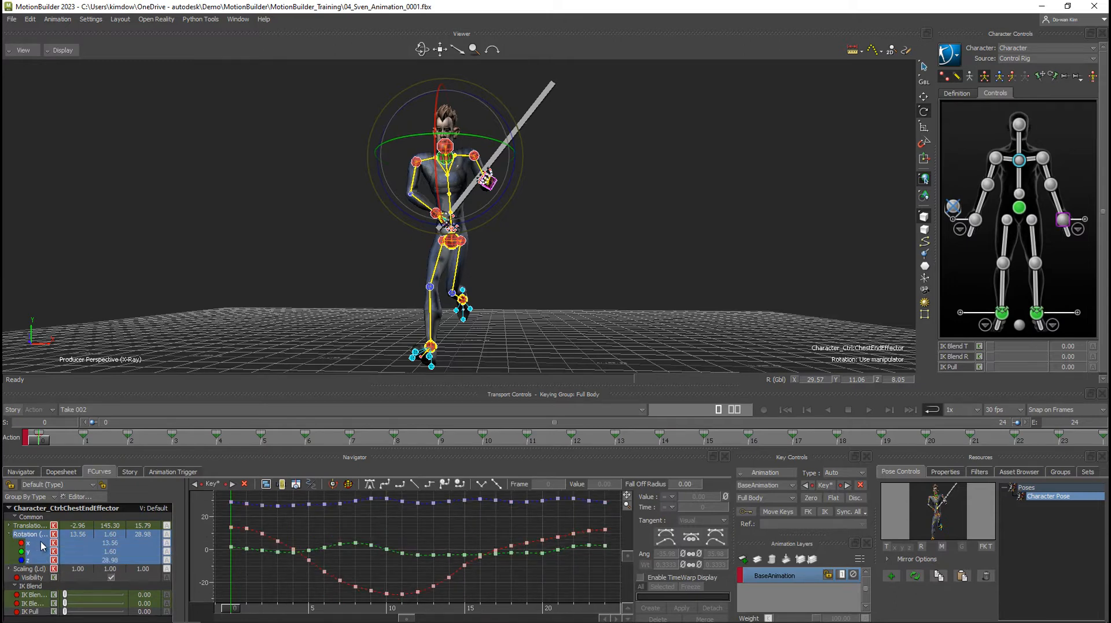
click(40, 552)
key(a)
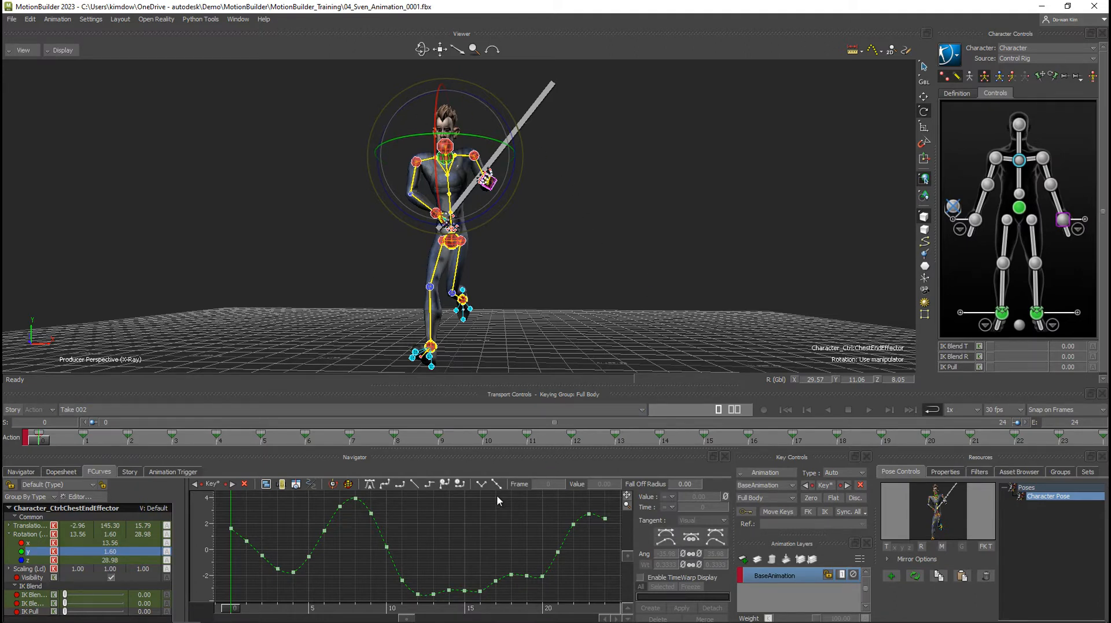
Preview the Smooth filter on the chest effector's Y rotation curve, reset it, and cancel the filter.
click(974, 472)
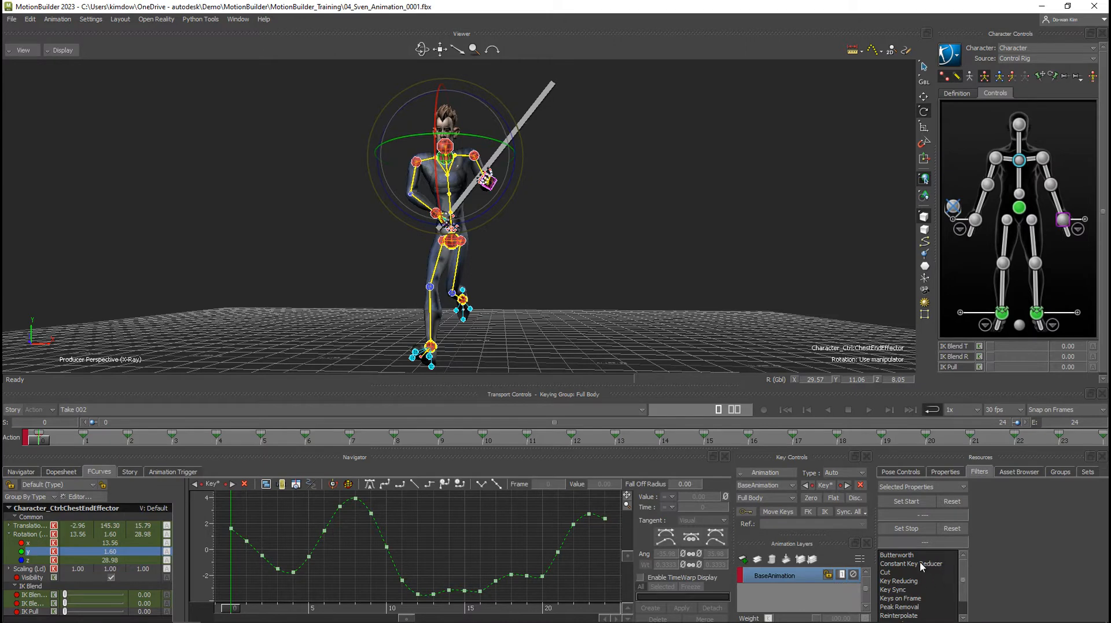
scroll(922, 573, down, 1)
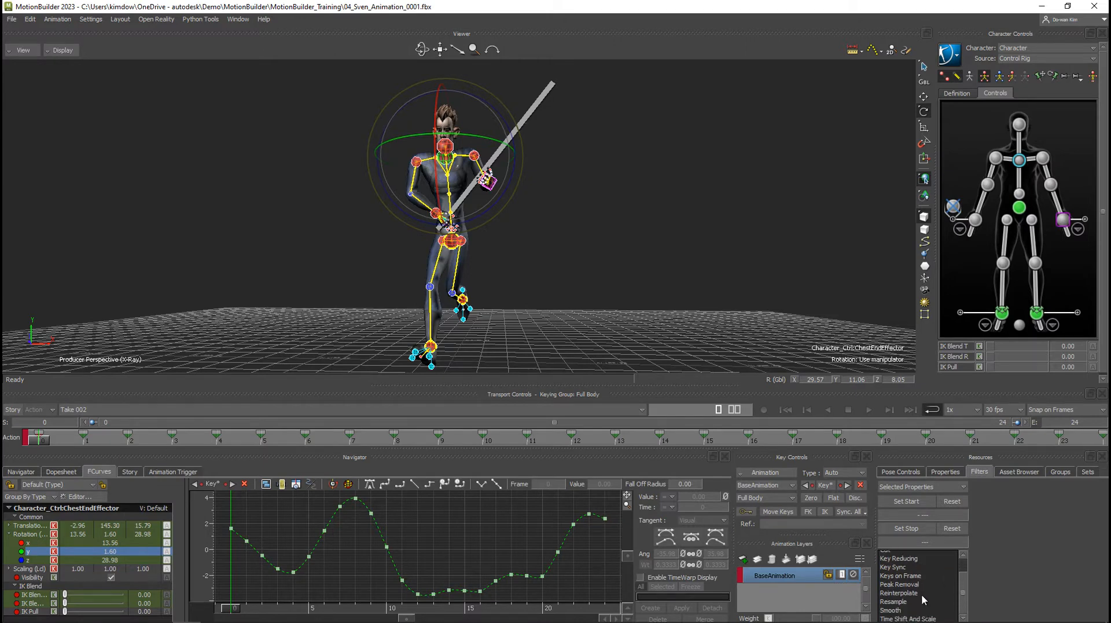
scroll(909, 611, up, 1)
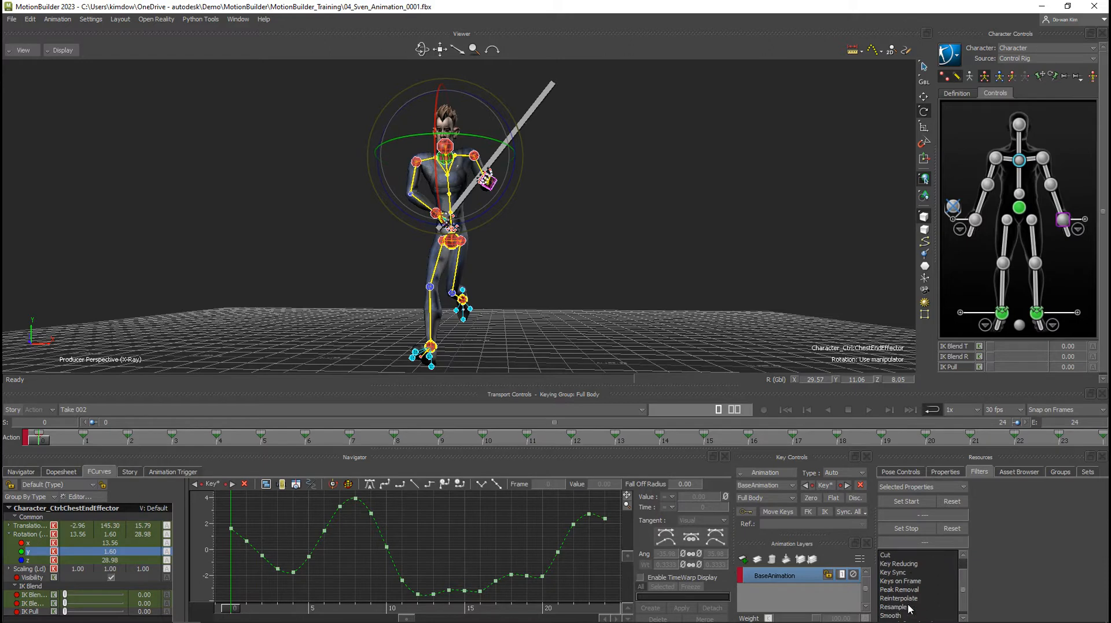
scroll(910, 609, down, 1)
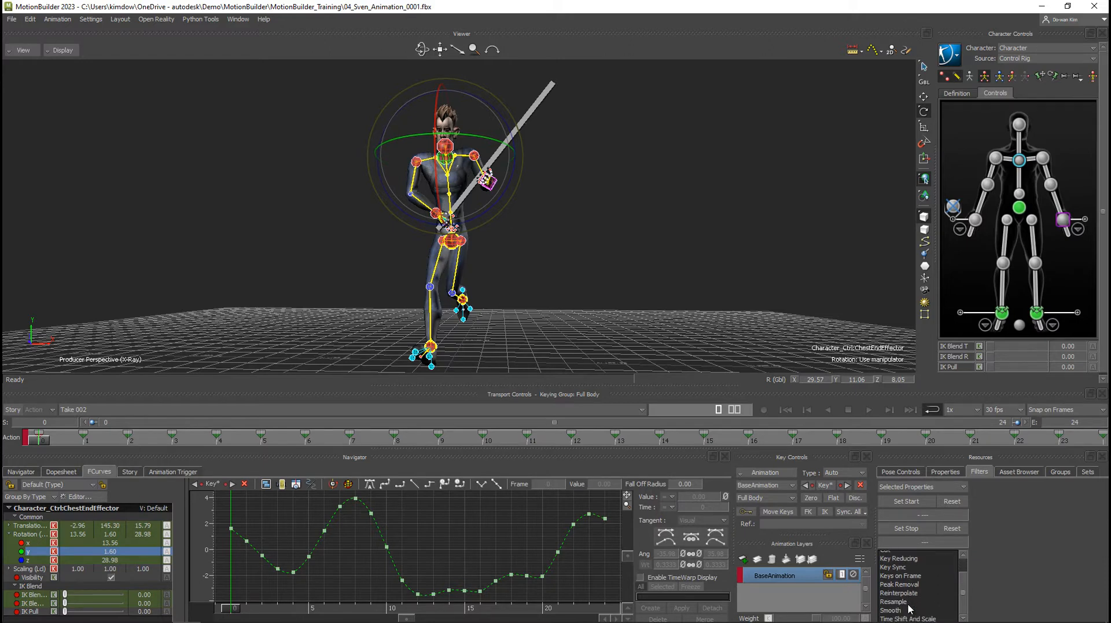
scroll(910, 609, up, 1)
scroll(910, 609, down, 1)
click(891, 610)
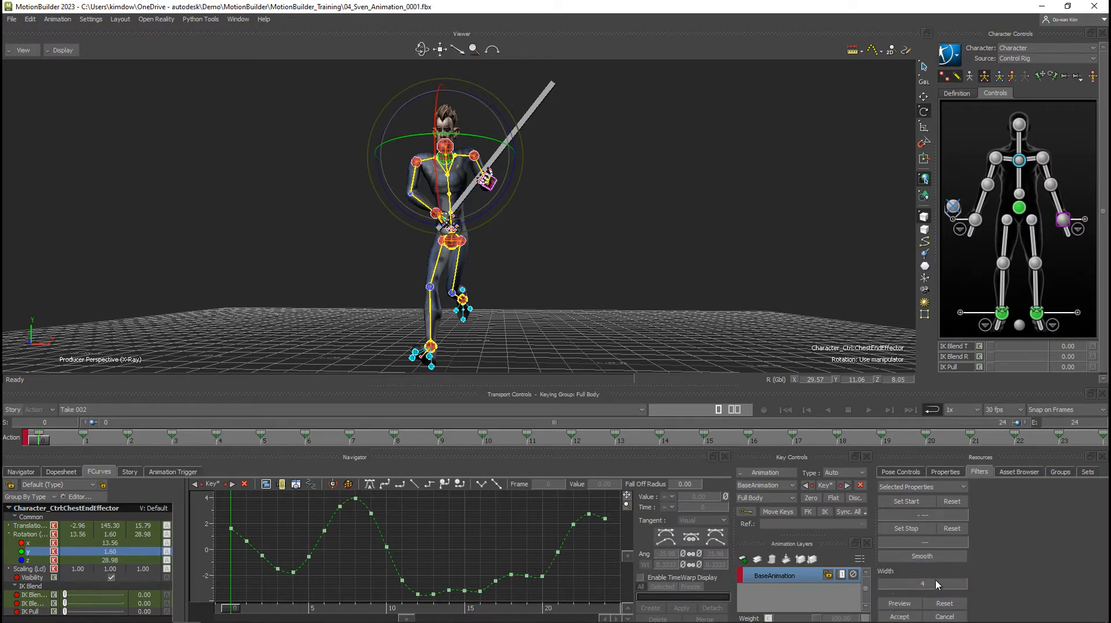
click(900, 604)
click(939, 603)
click(901, 604)
click(944, 603)
click(940, 542)
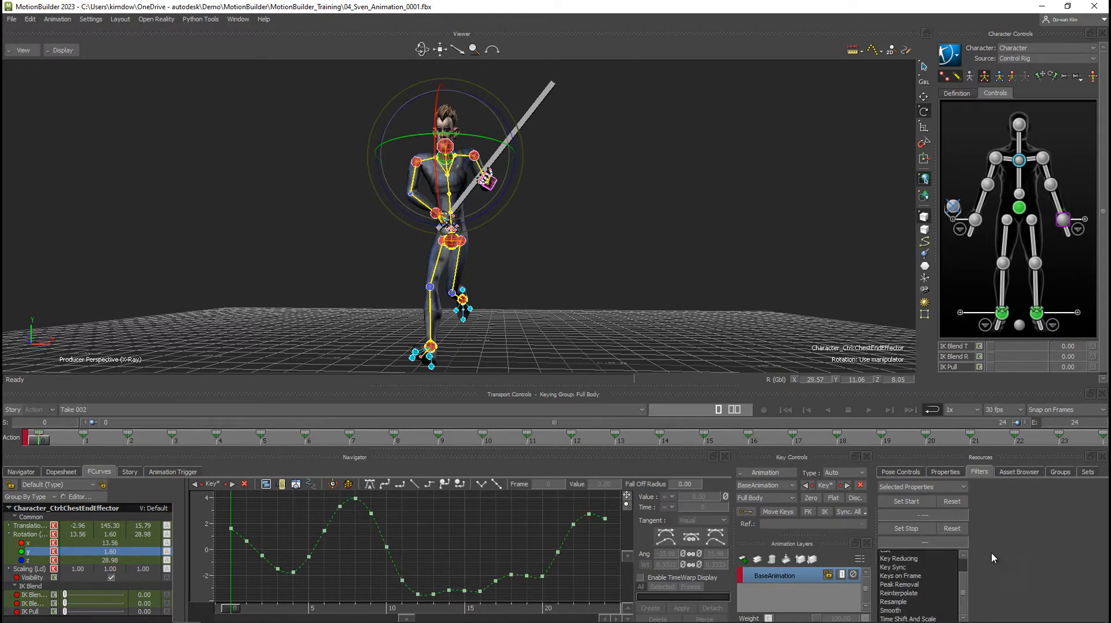
Preview the Butterworth filter with a 7.00 Hz cut-off on the Y rotation curve, compare it with the original, and cancel.
scroll(935, 577, up, 2)
click(897, 556)
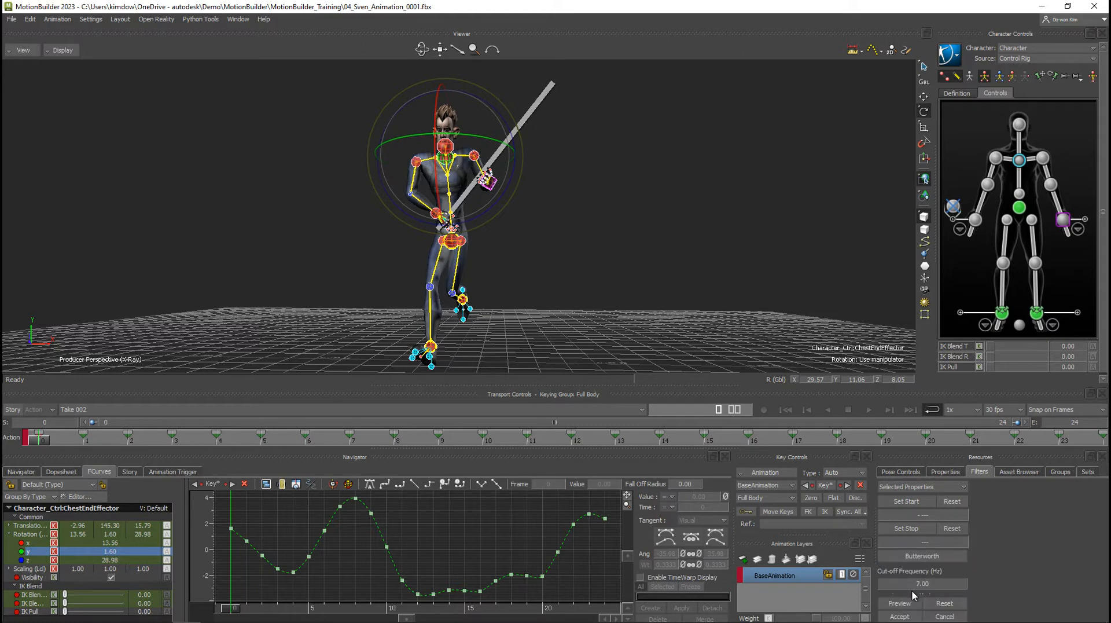
click(900, 604)
click(952, 605)
click(891, 604)
click(943, 605)
click(910, 603)
click(955, 604)
click(914, 604)
click(956, 603)
click(951, 615)
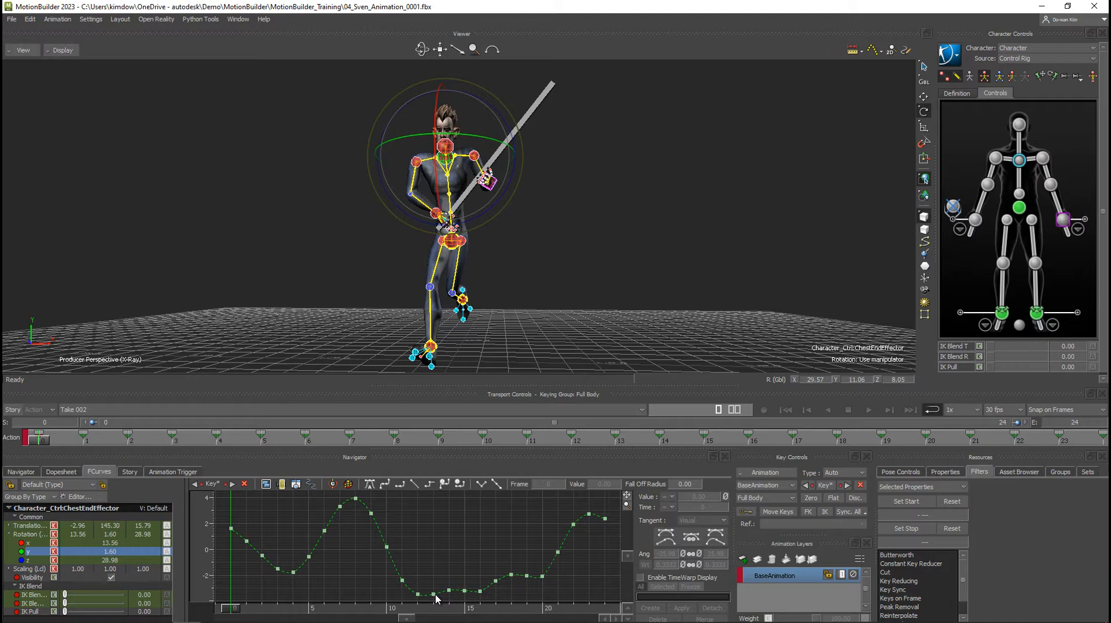
Preview the Key Reducing filter with precision 1.00 on the chest's Y rotation curve and cancel it.
double_click(904, 580)
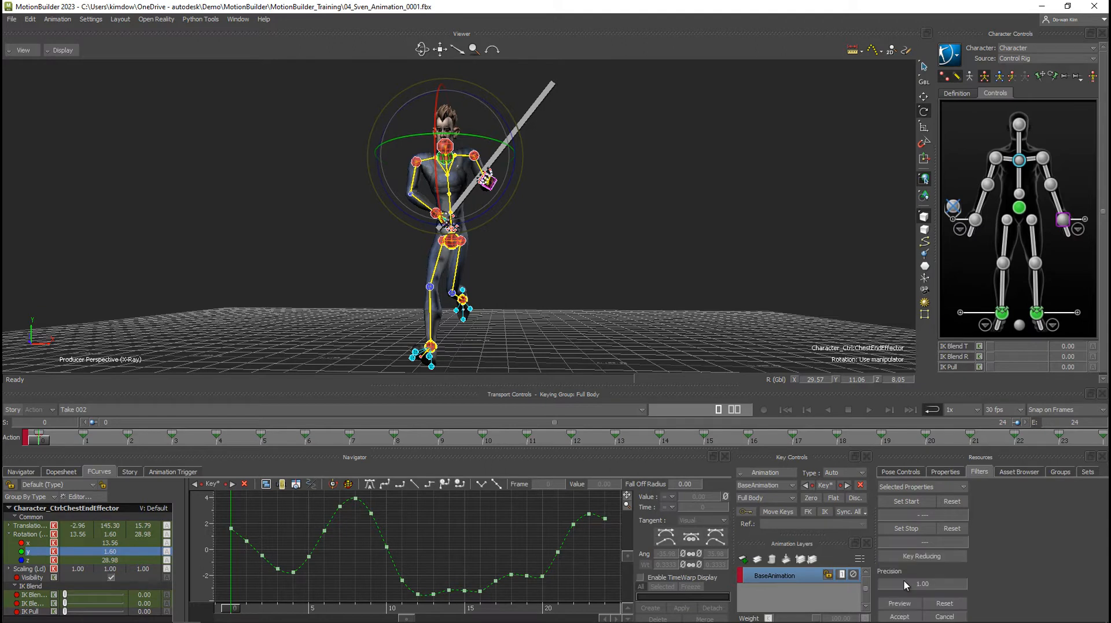
click(895, 603)
click(952, 617)
click(953, 618)
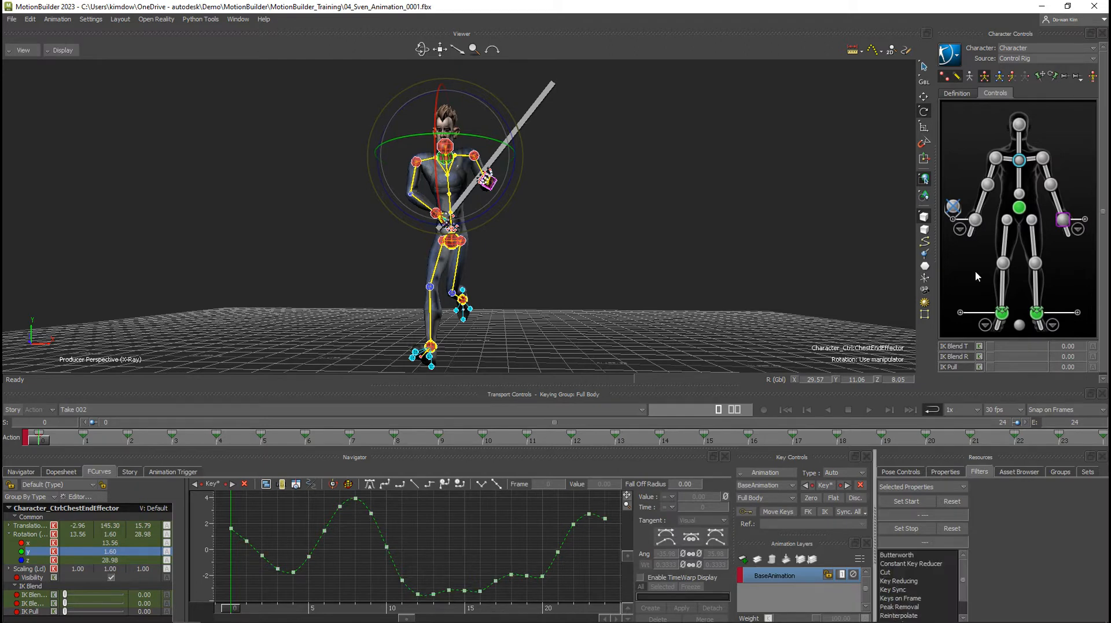
Select all the body controls of the control rig and frame their translation and rotation curves in FCurves.
double_click(979, 273)
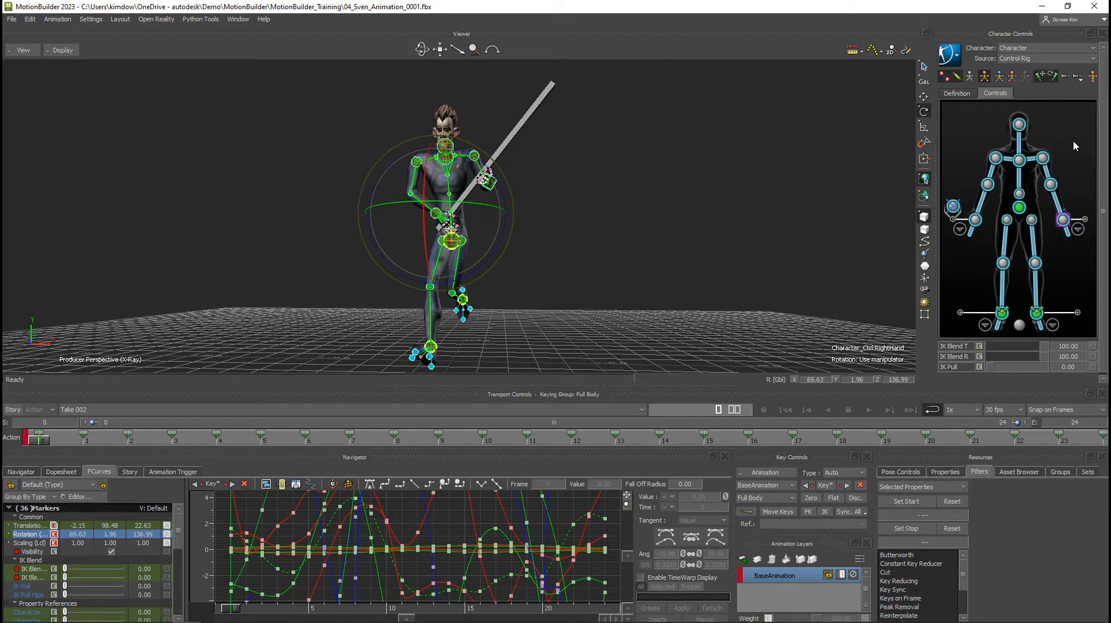
click(1042, 158)
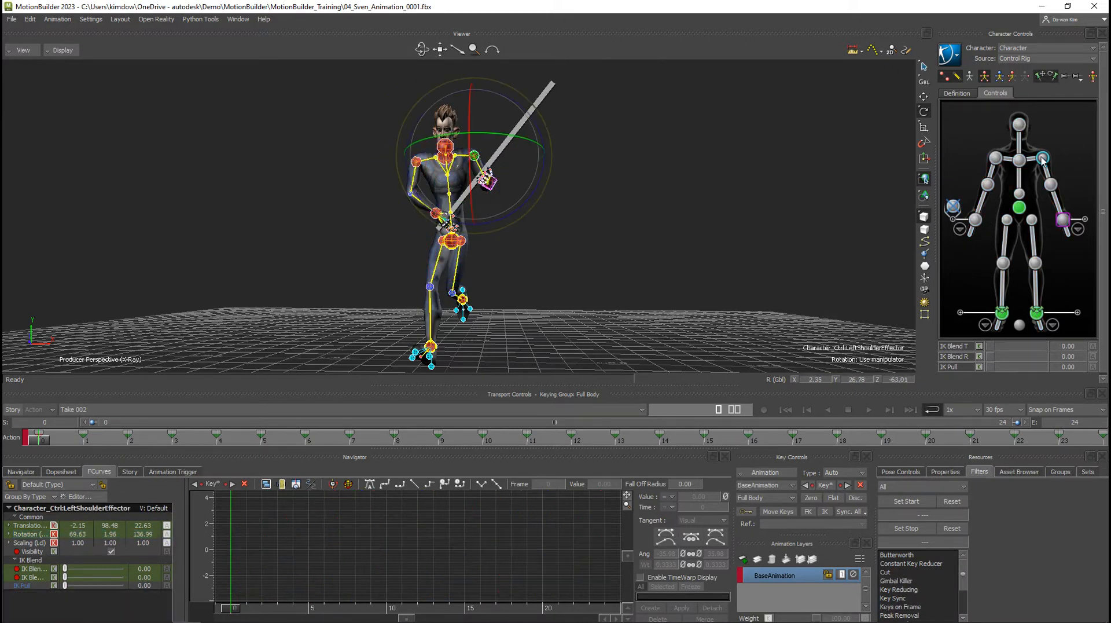
double_click(978, 258)
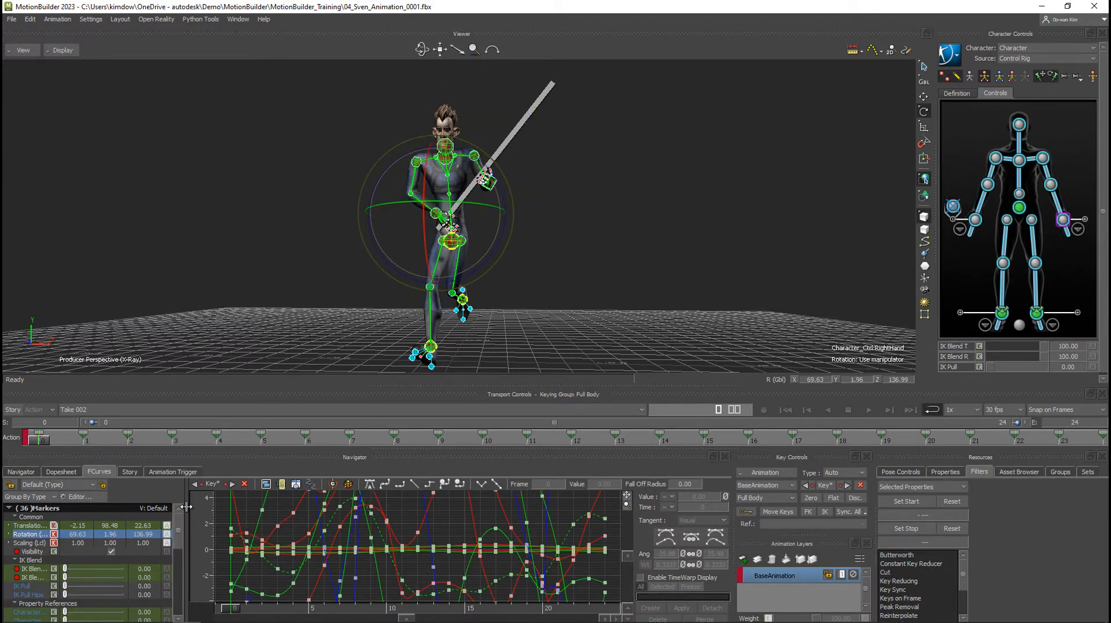
click(25, 534)
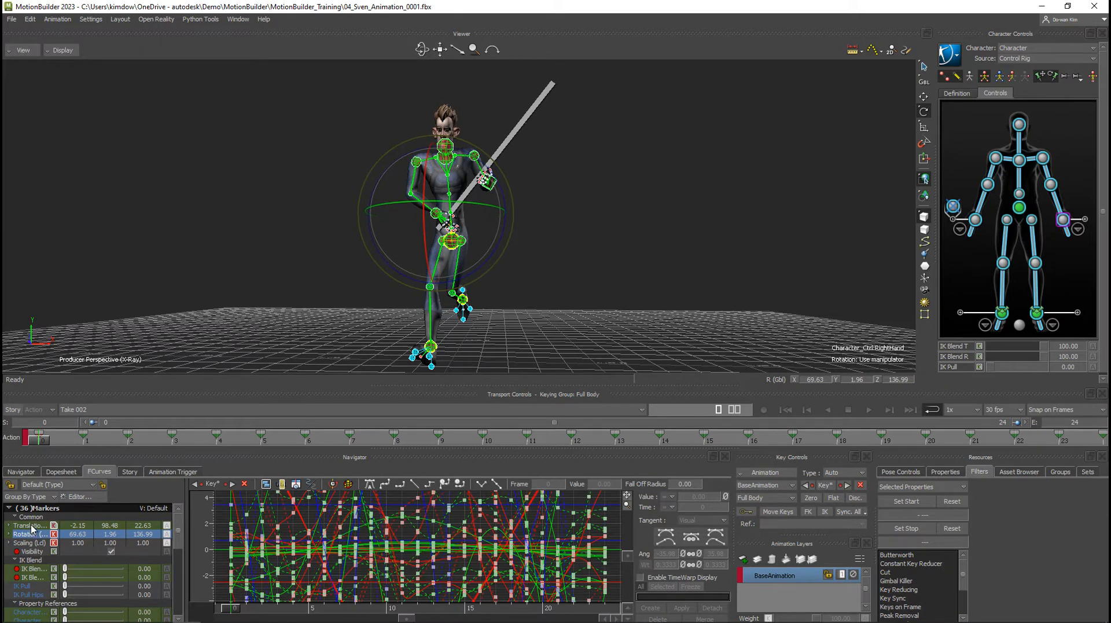
ctrl+click(31, 525)
key(a)
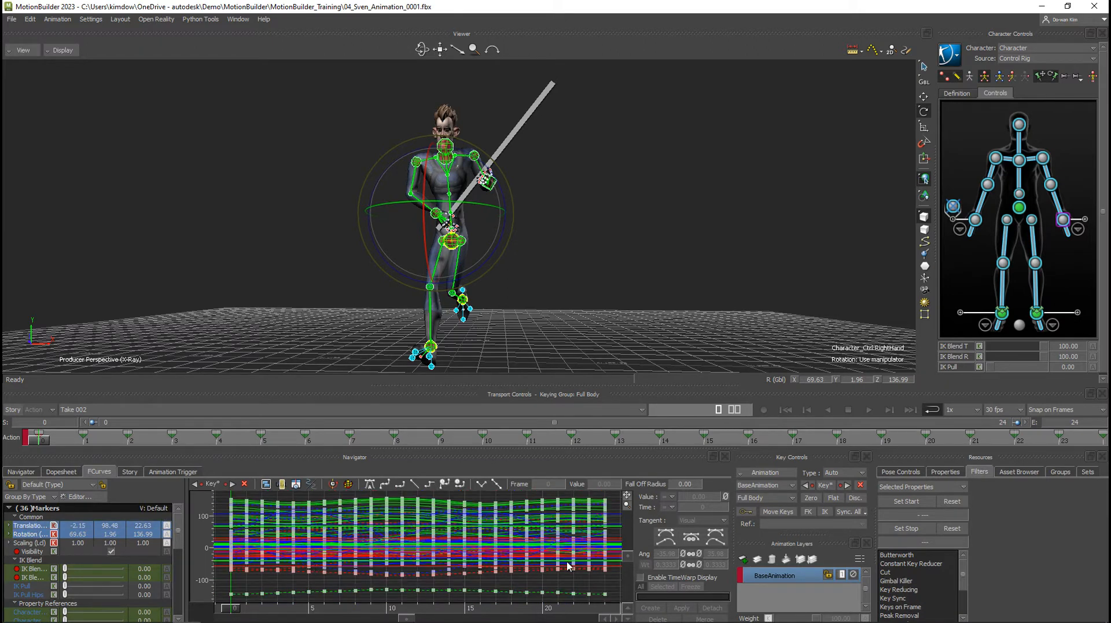
Preview Key Reducing with precision 1.00 on all body curves, play the motion, reset the filter, and return to frame 0.
double_click(916, 588)
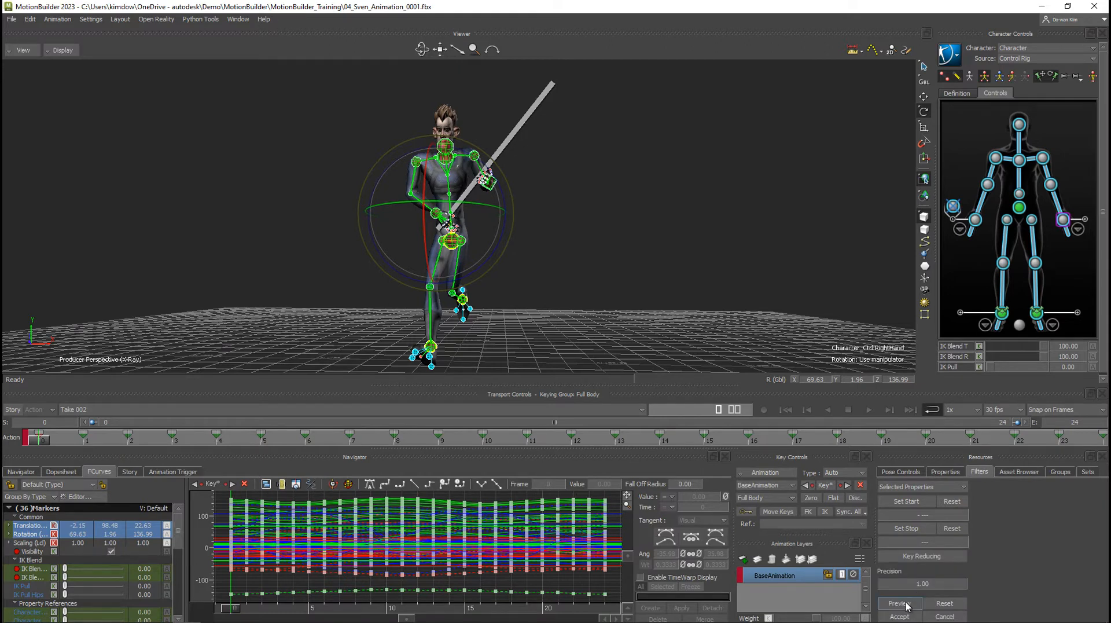
click(907, 604)
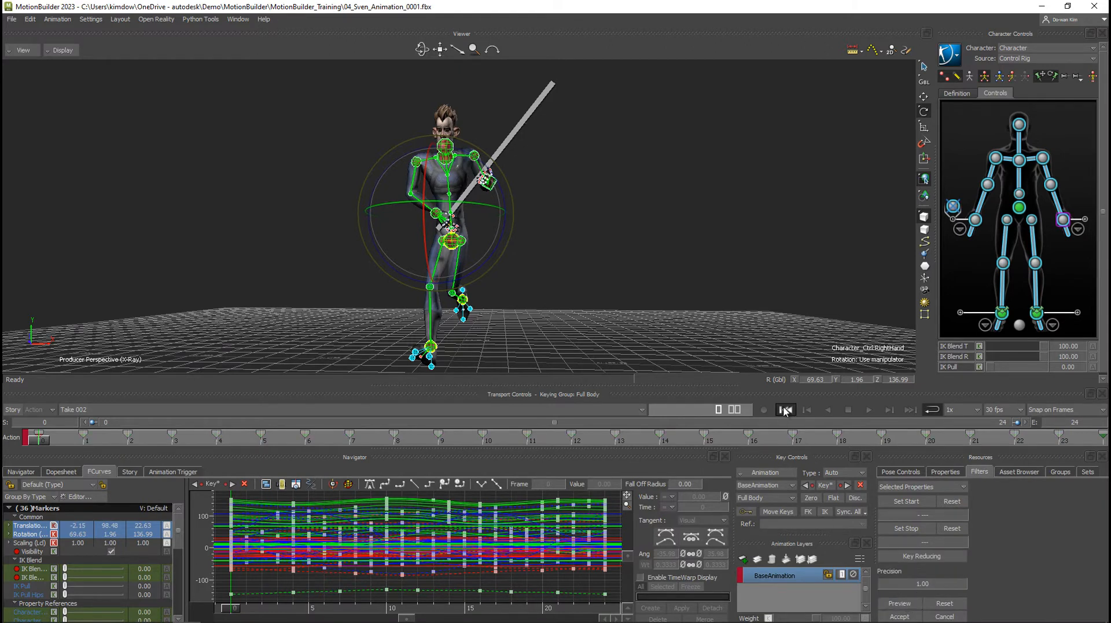
click(869, 410)
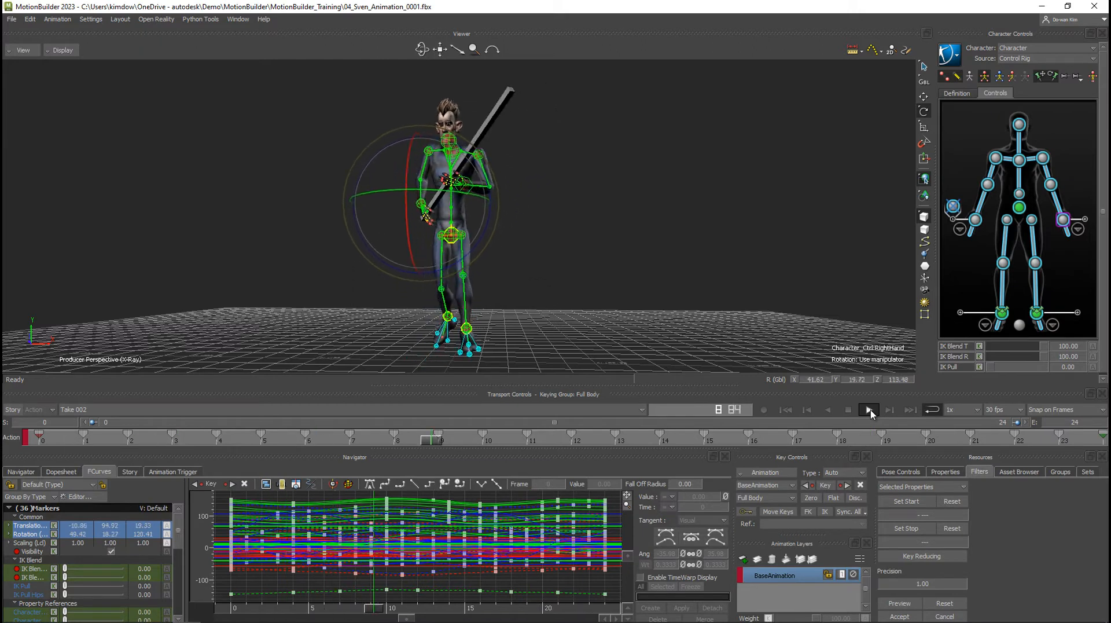
click(869, 410)
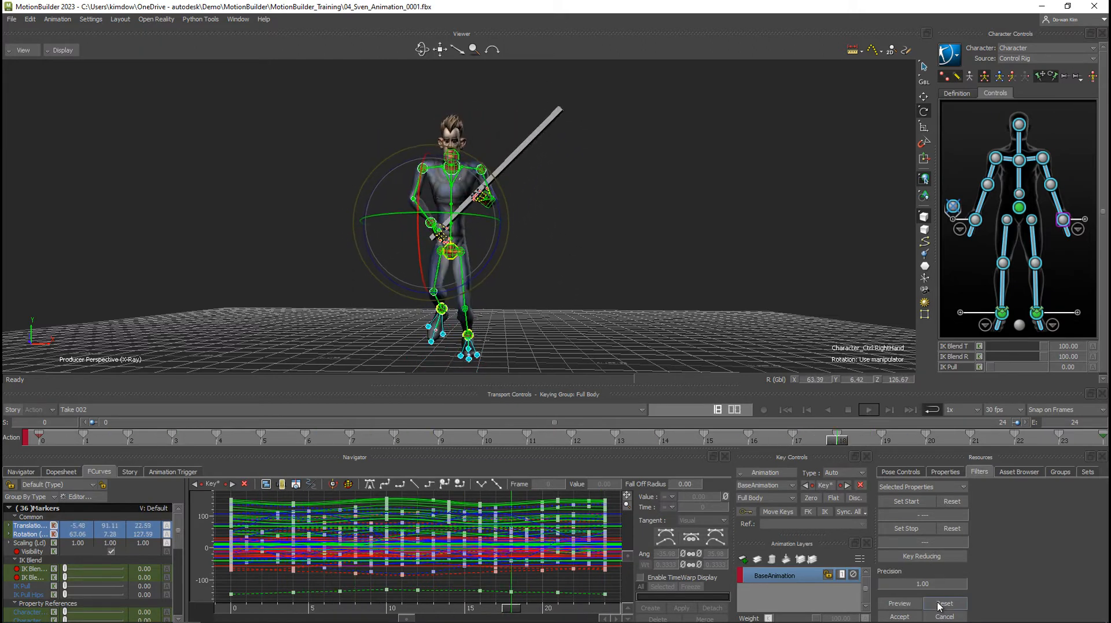
click(944, 604)
click(786, 410)
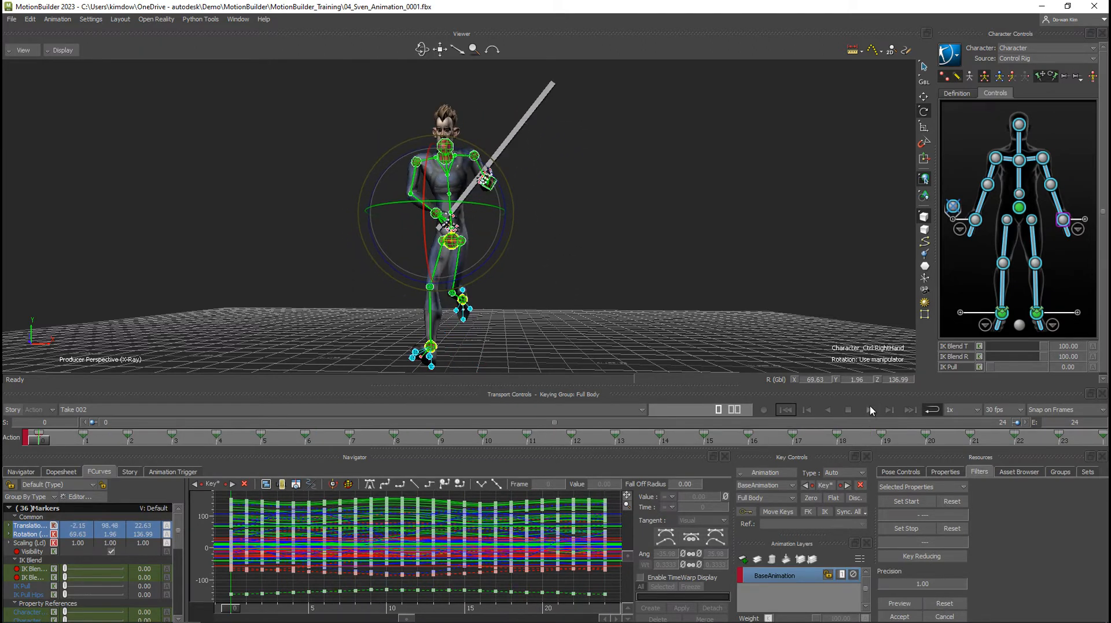
Apply Key Reducing with precision 1.00 to all body curves, playing the motion before and after to compare.
click(870, 410)
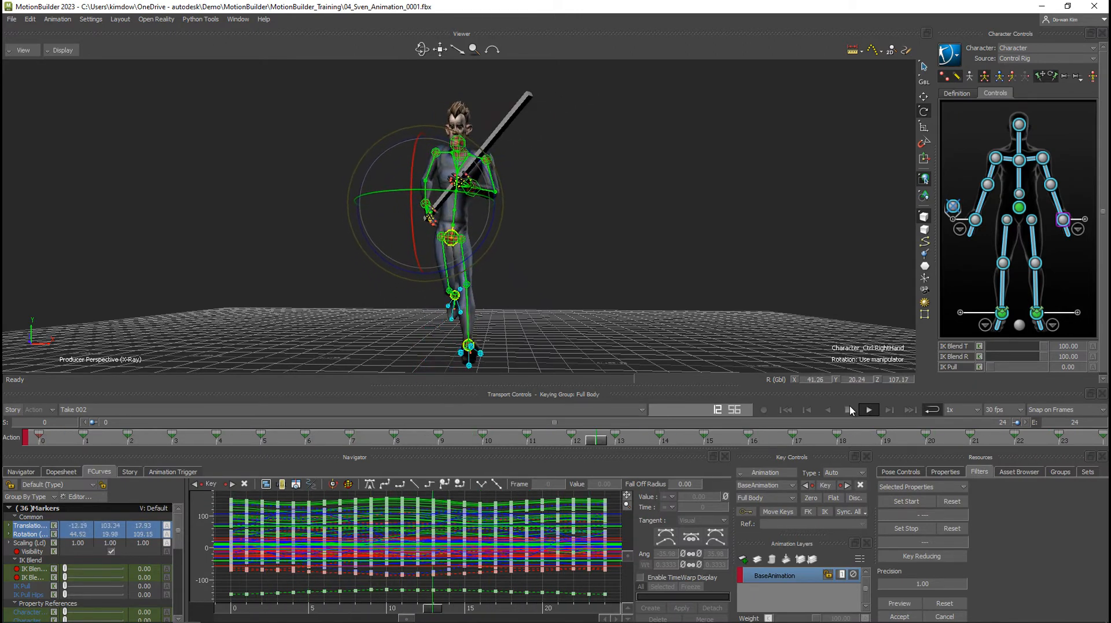
click(848, 409)
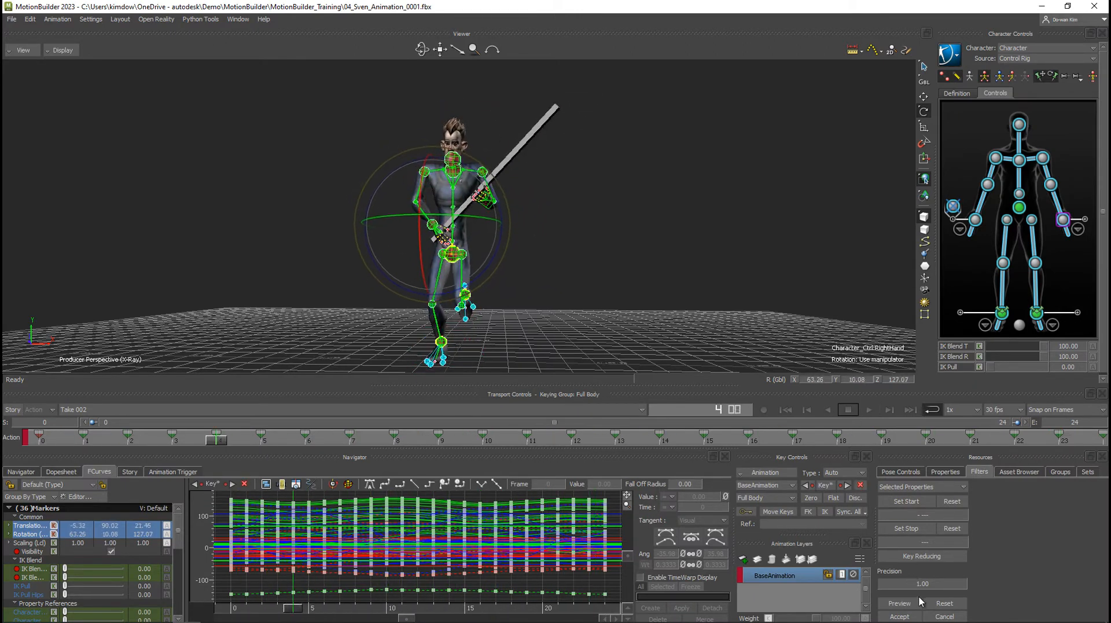
click(786, 410)
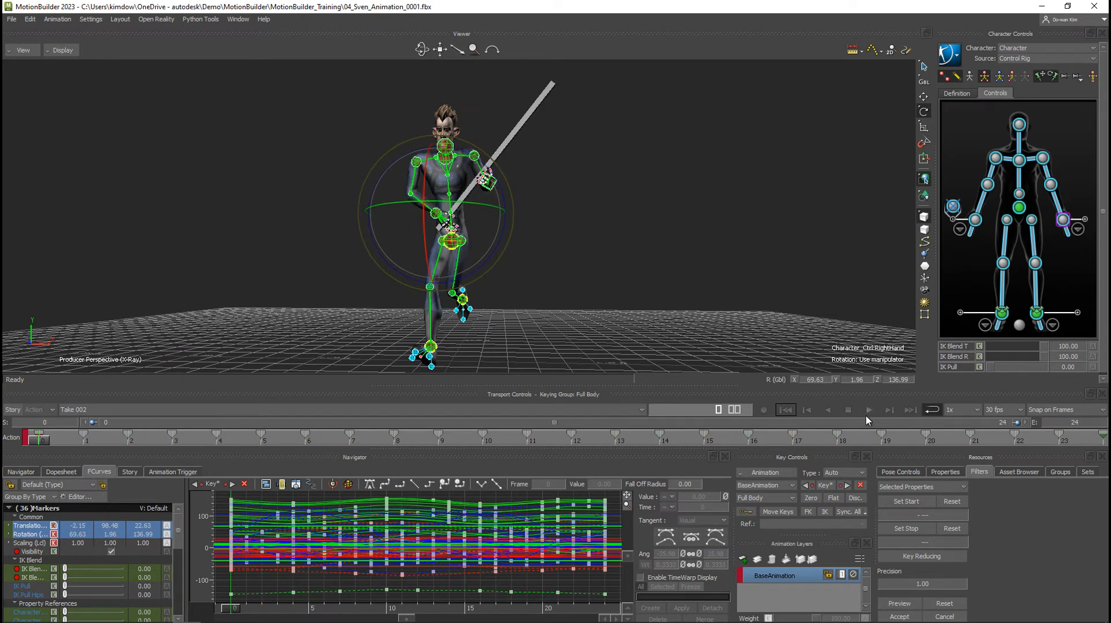
click(869, 410)
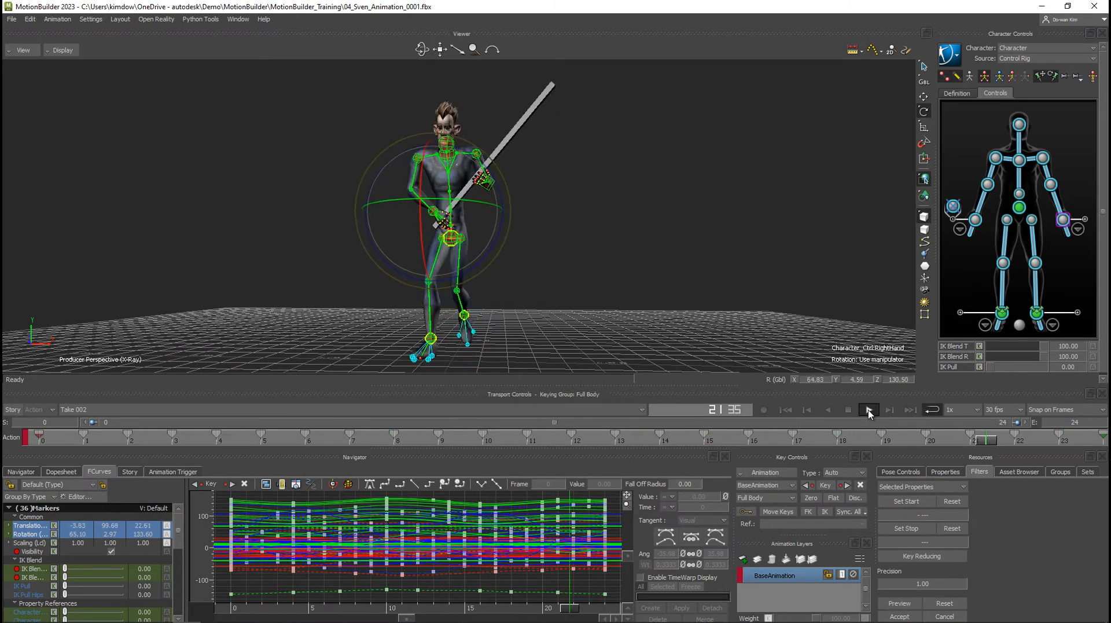
click(849, 410)
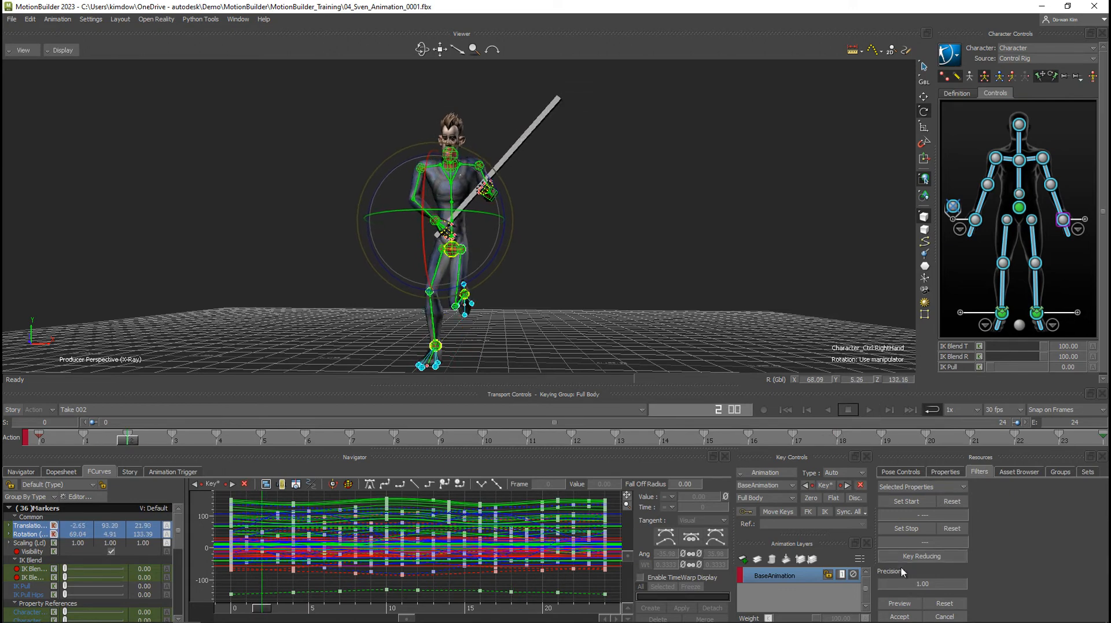
click(917, 555)
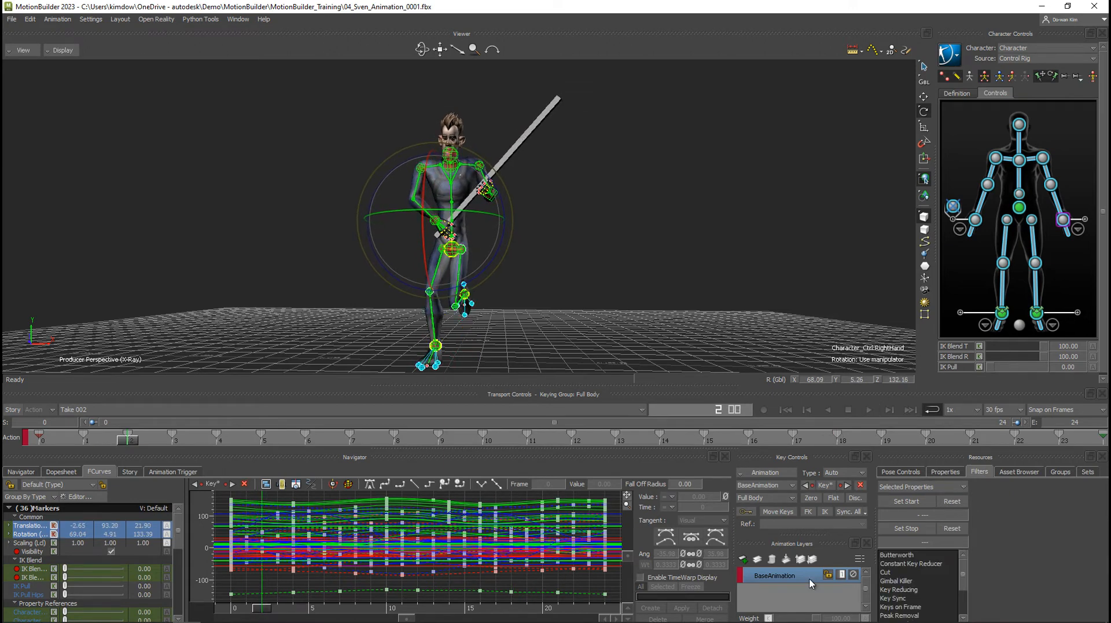
Select the hips effector and frame only its rotation curves in FCurves.
click(1020, 208)
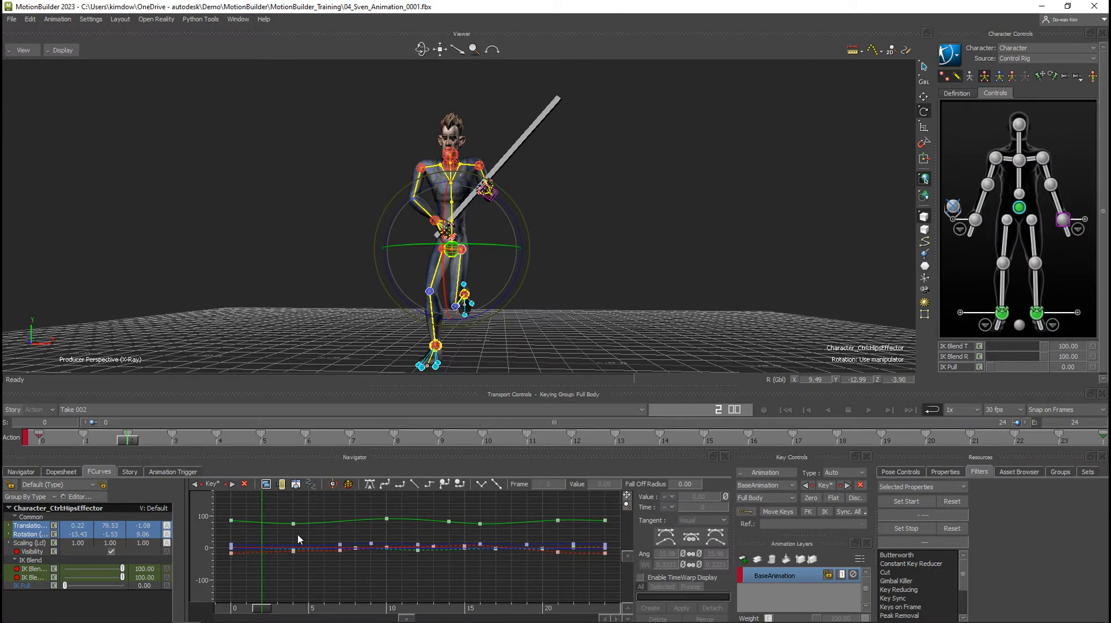
click(23, 534)
key(a)
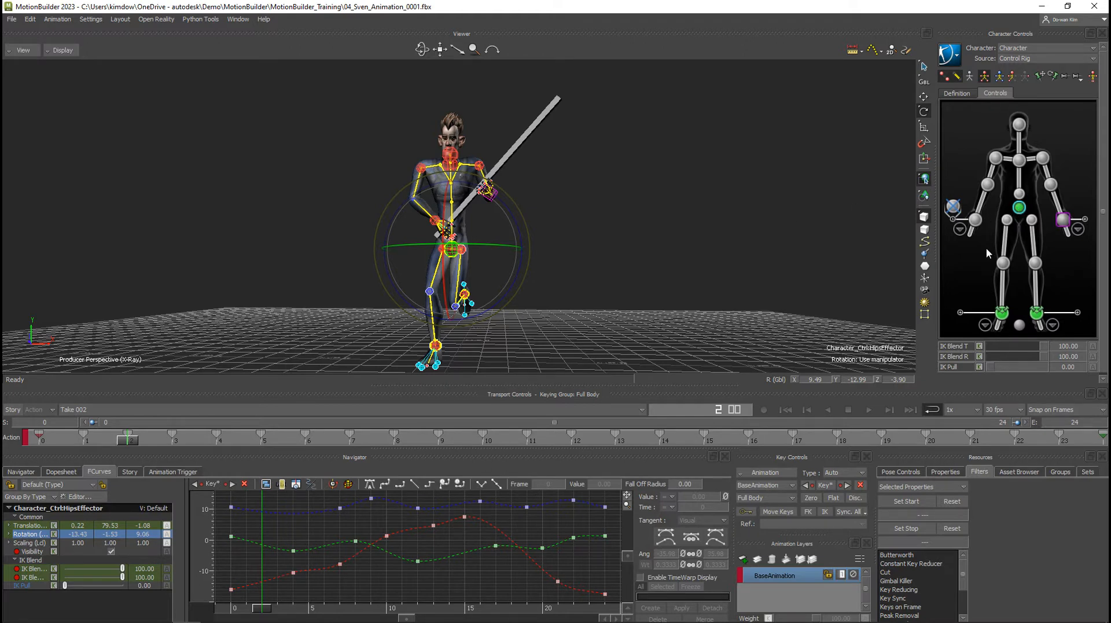
Reselect all body controls, preview Butterworth with a 7.00 Hz cut-off while playing the motion, and cancel the filter.
key(ctrl+a)
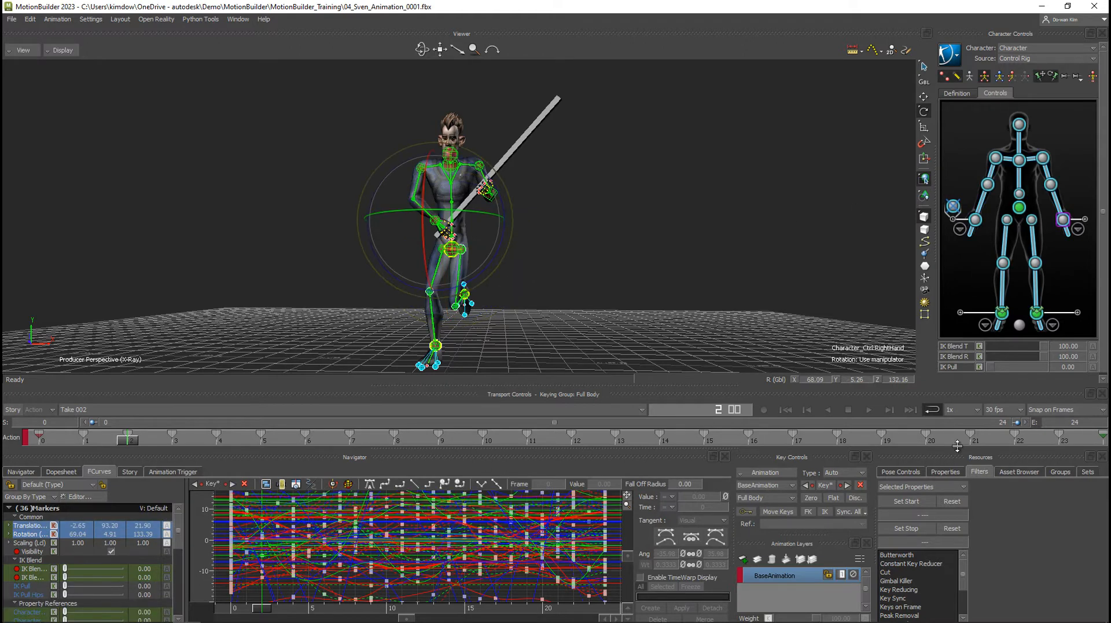
click(915, 553)
click(904, 604)
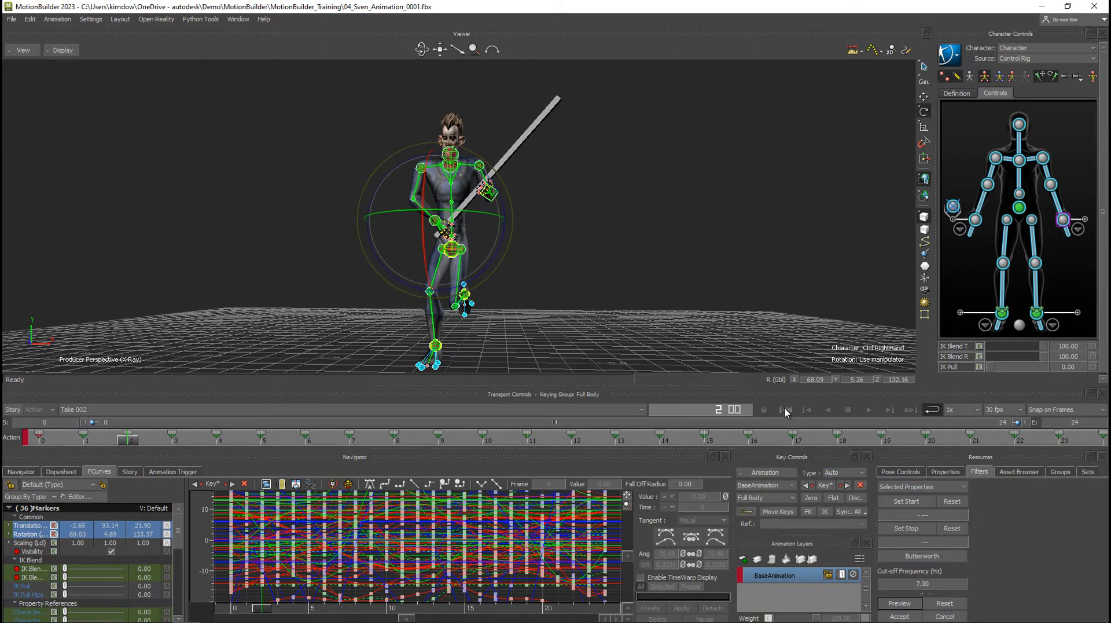
click(869, 410)
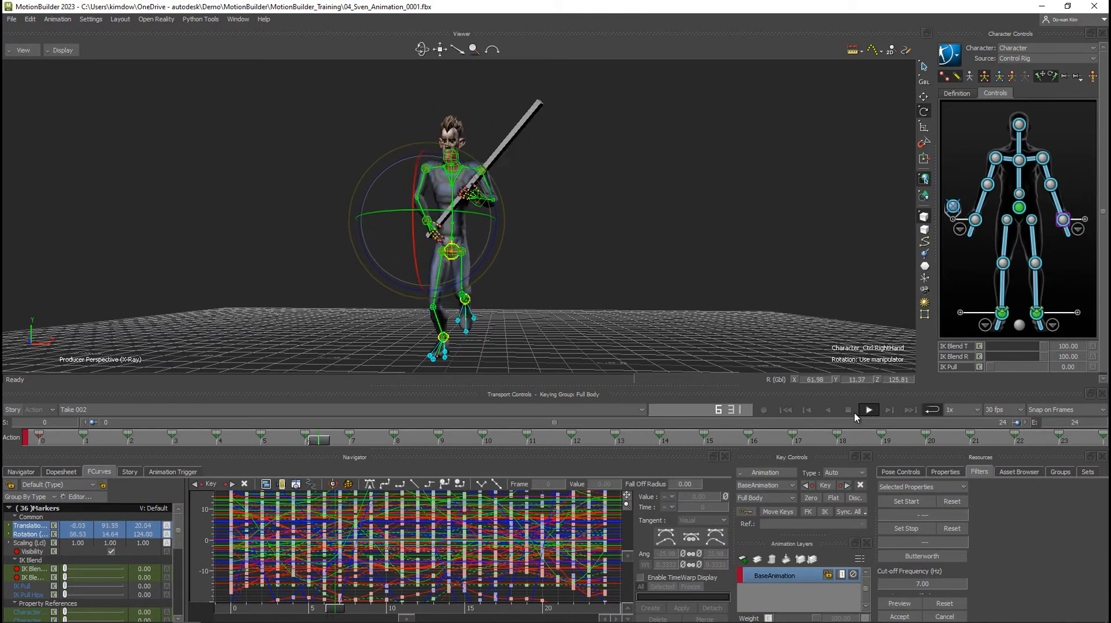
click(849, 410)
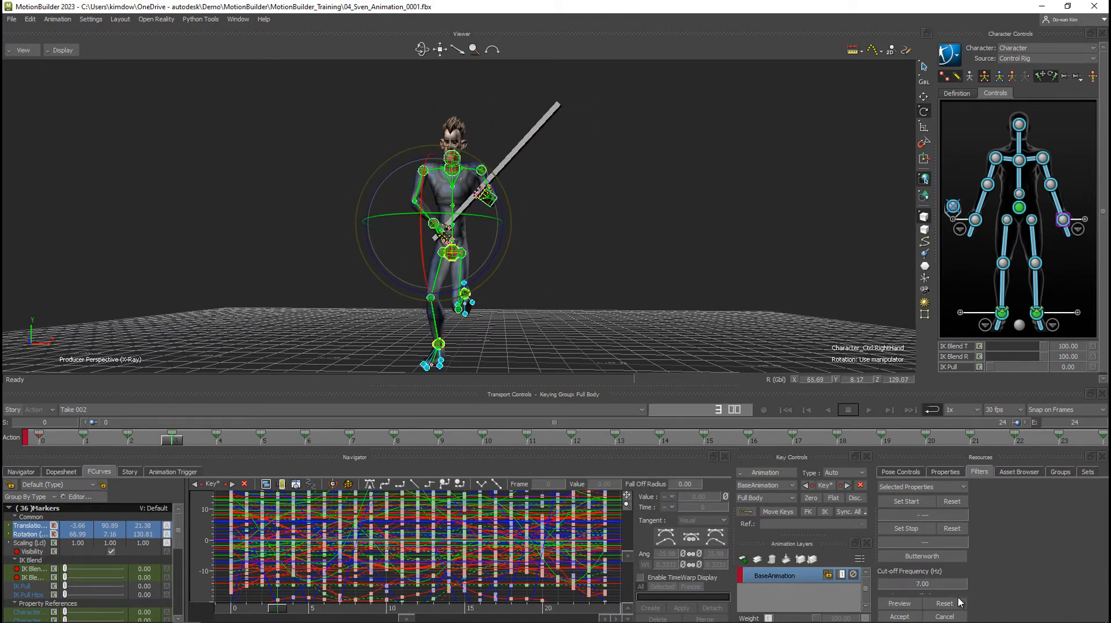
click(920, 583)
drag(920, 585, 922, 585)
click(906, 604)
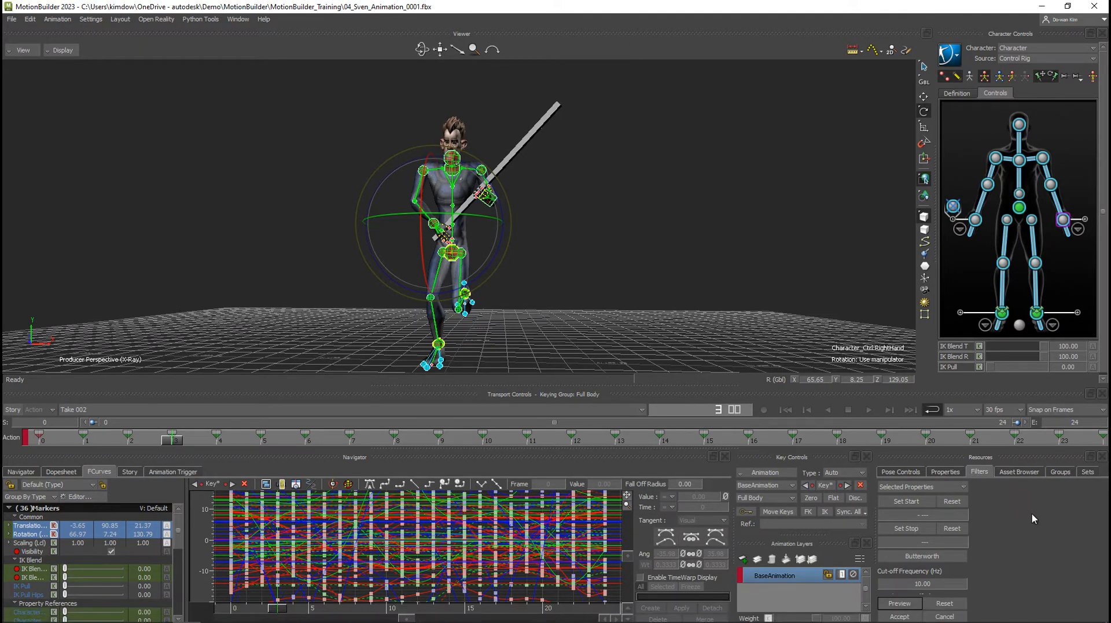
click(958, 616)
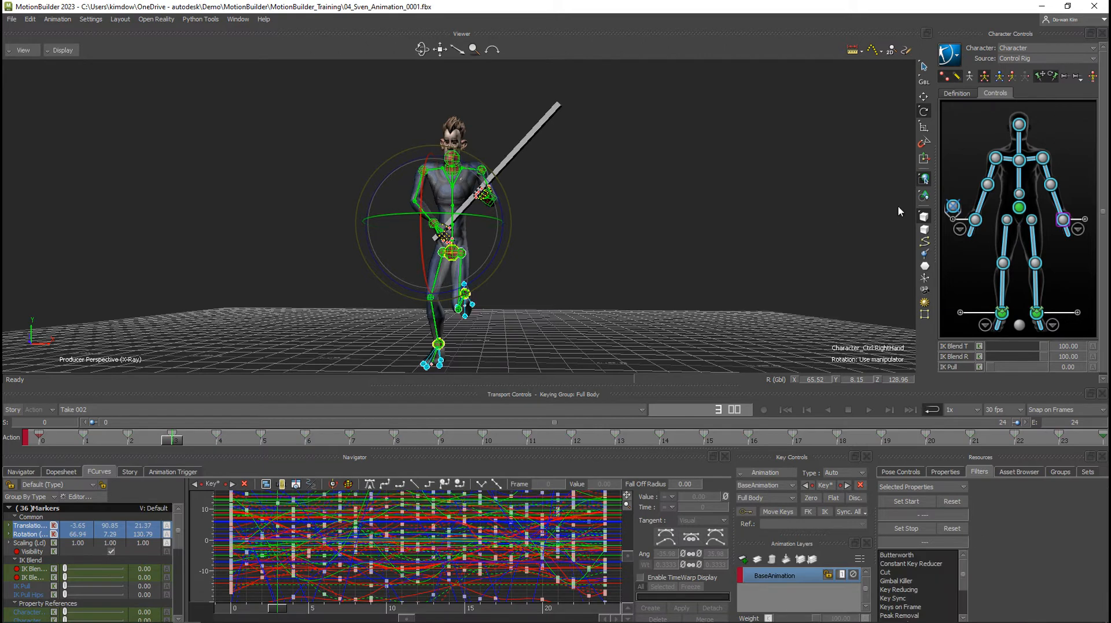
Select the hips effector and isolate and frame its Y rotation curve.
click(1020, 208)
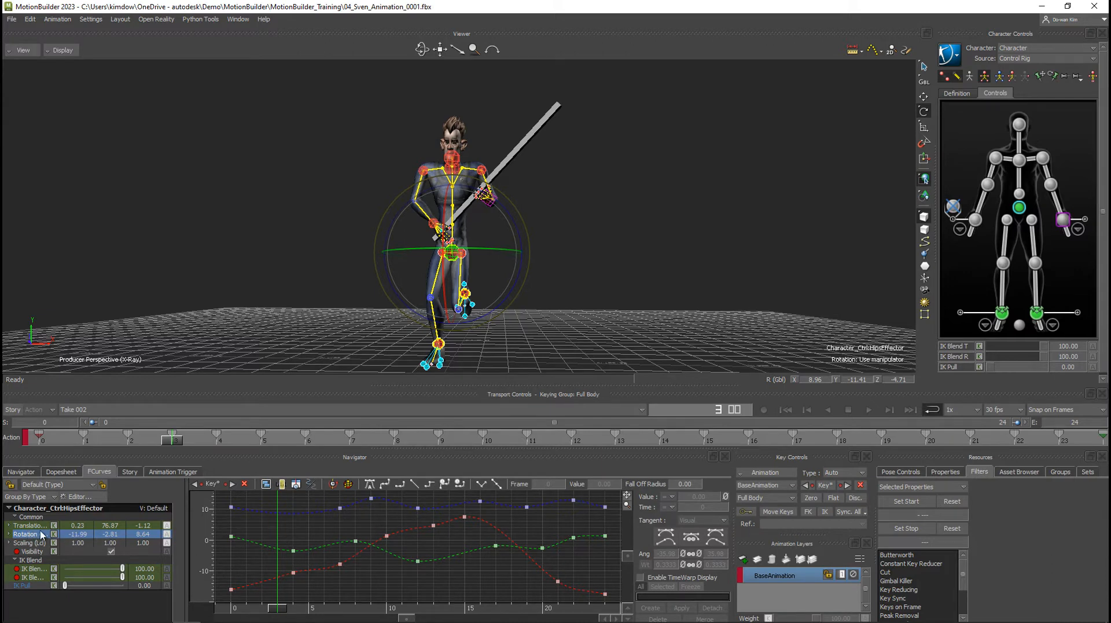
click(9, 534)
click(39, 555)
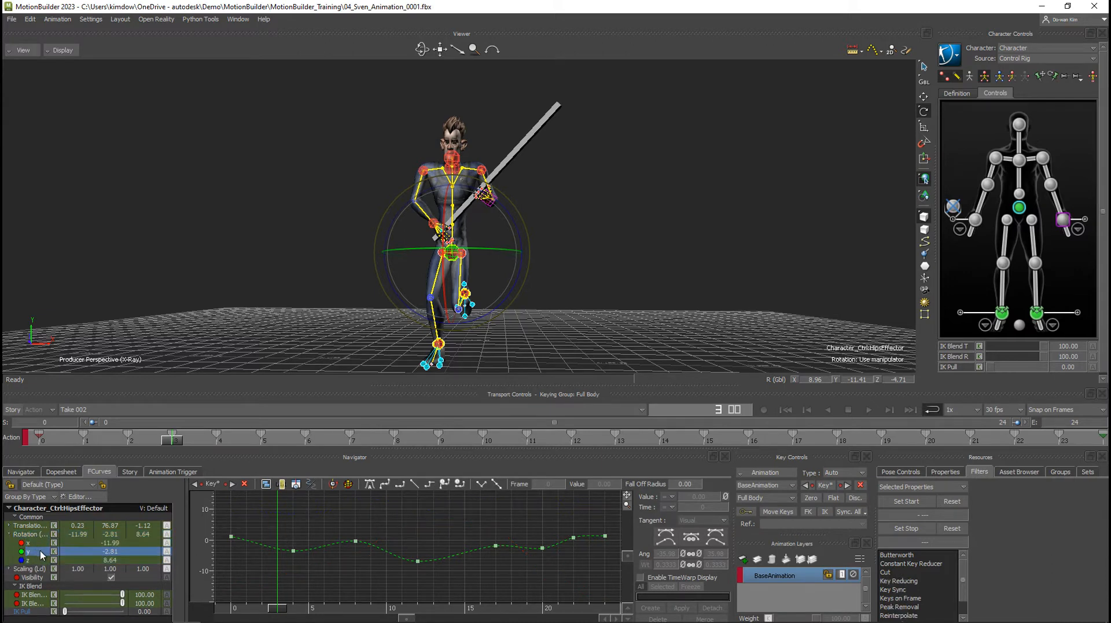
key(a)
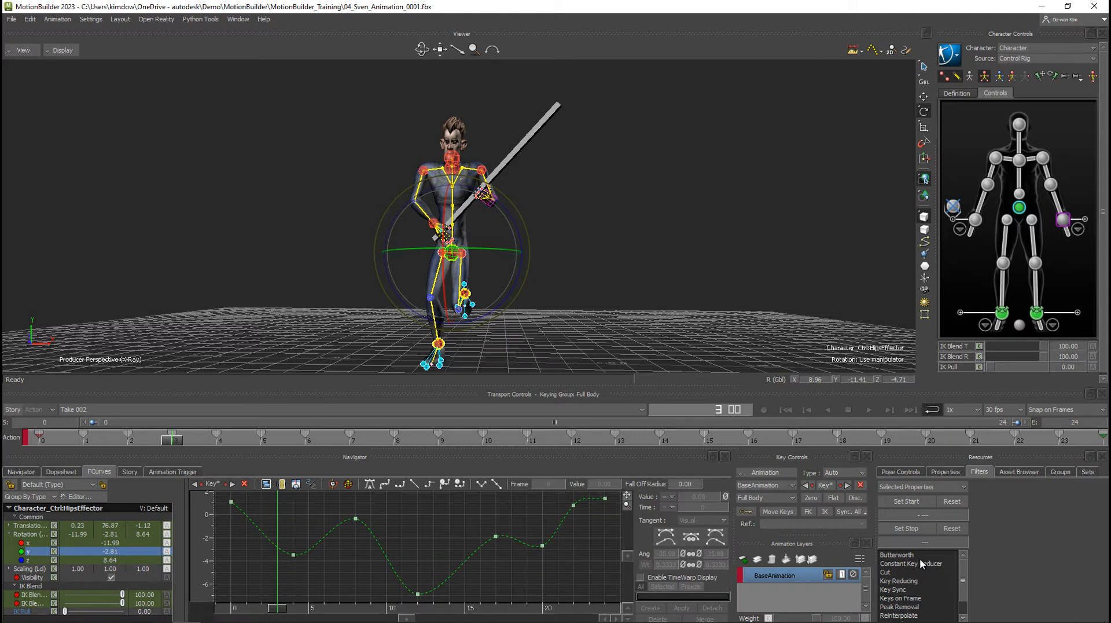
Preview Butterworth on the hips' Y rotation at 7.00 Hz, try a much lower cut-off, and preview 7.00 Hz again.
double_click(903, 555)
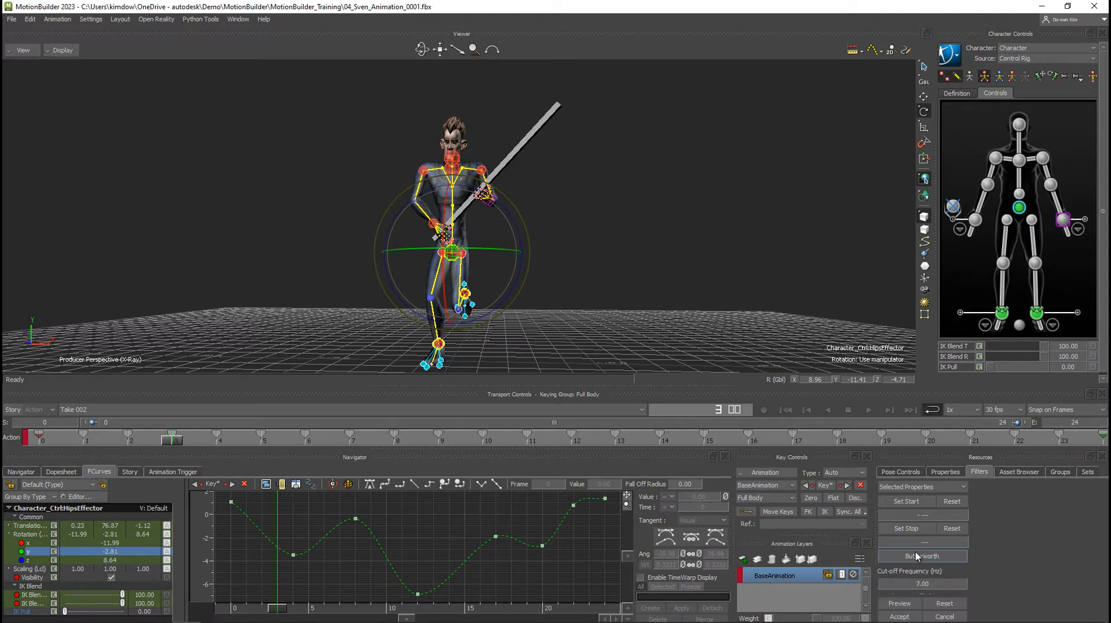
click(902, 603)
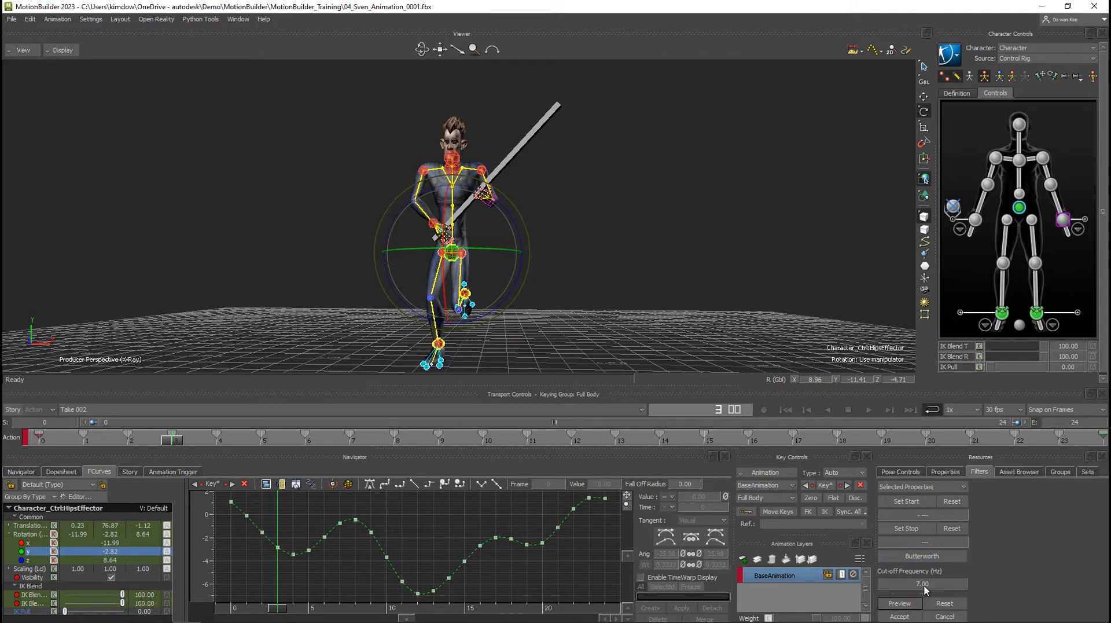
drag(924, 592, 940, 591)
click(901, 603)
click(908, 604)
click(917, 586)
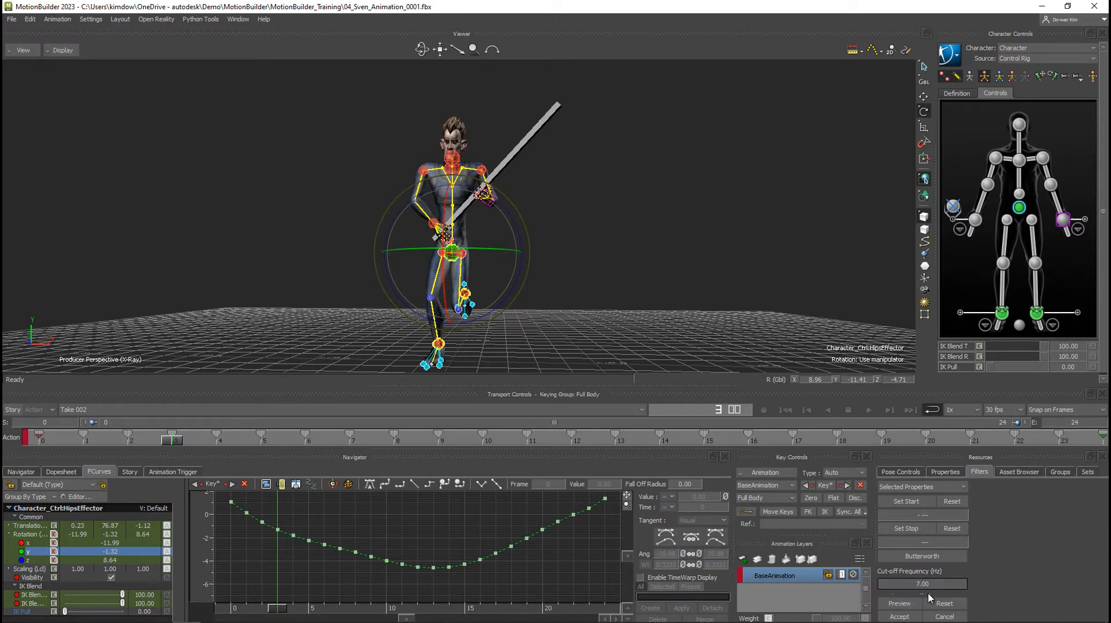
click(930, 603)
click(915, 605)
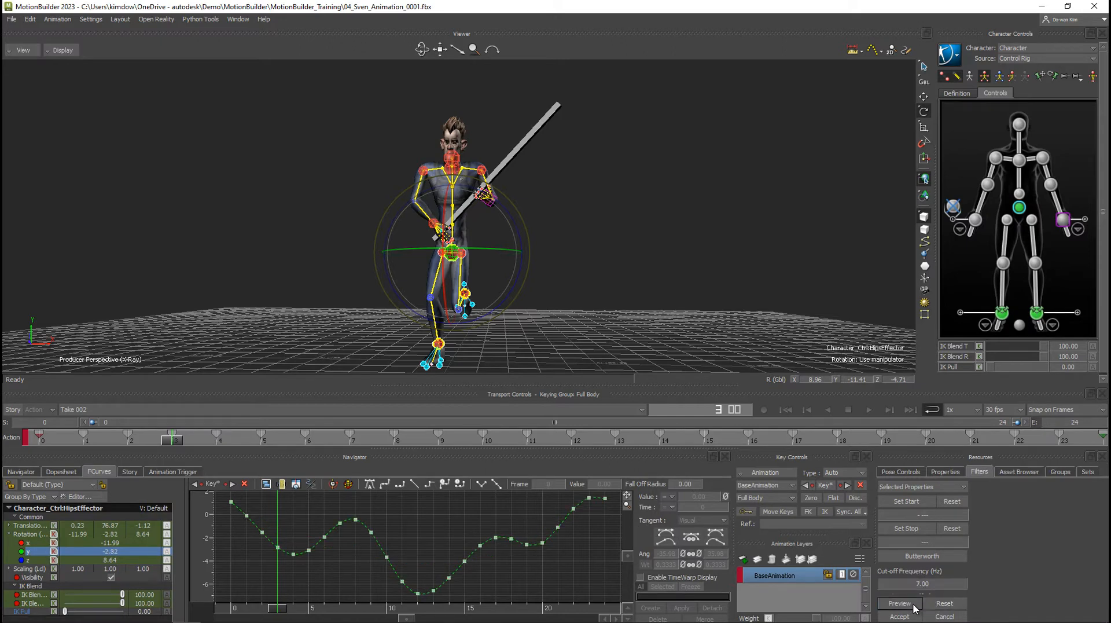
Preview Butterworth with a 4.00 Hz cut-off on the hips' Y rotation curve and cancel it.
drag(926, 584, 923, 586)
drag(932, 584, 934, 591)
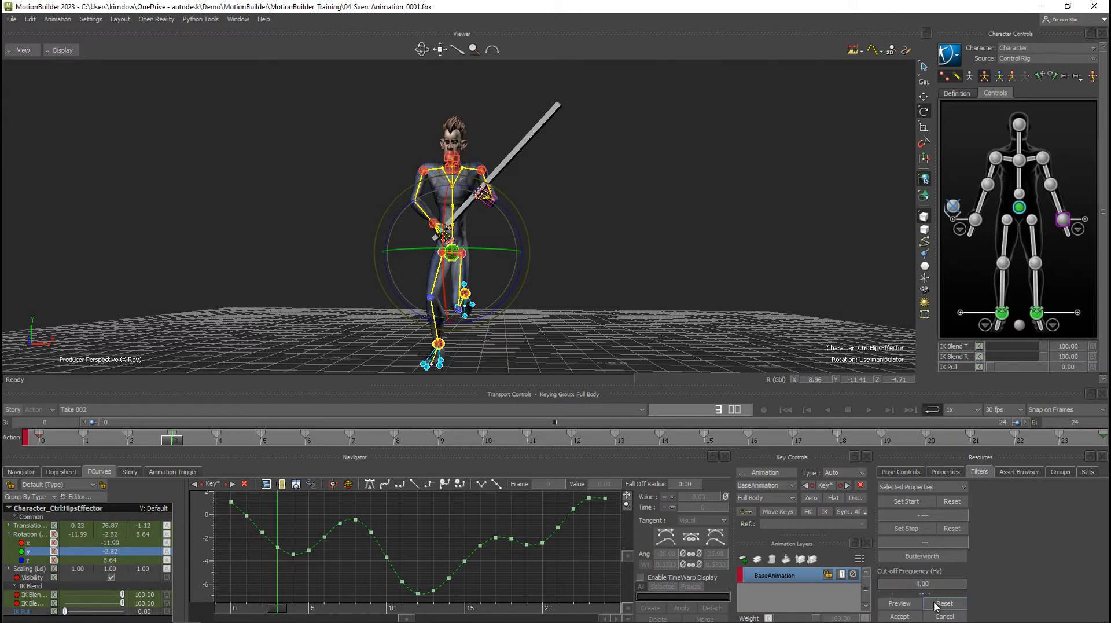
click(910, 606)
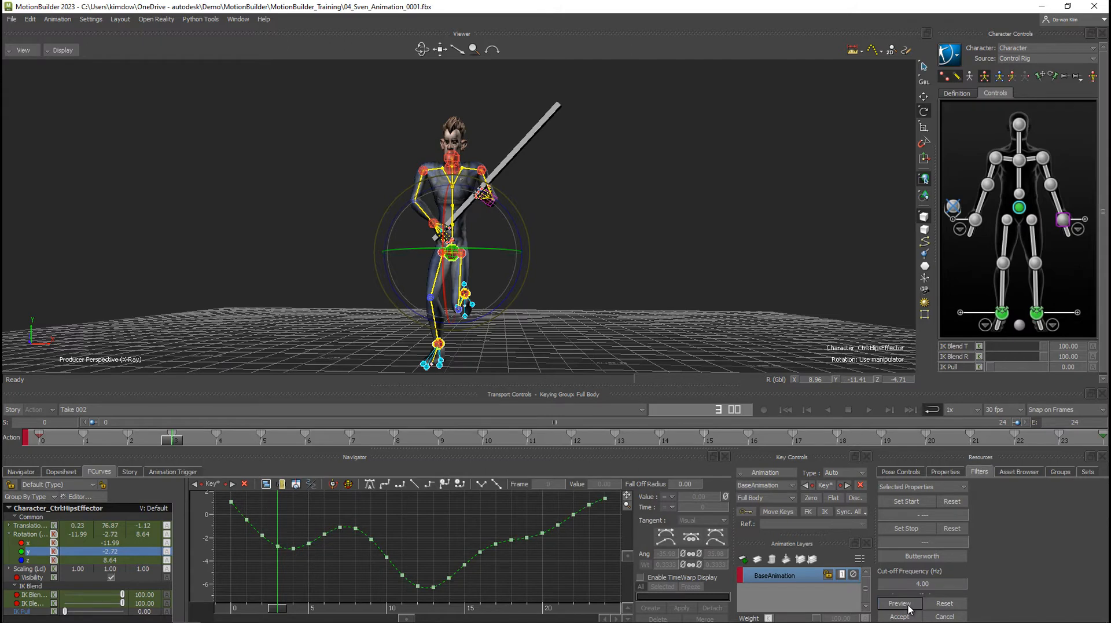
click(946, 616)
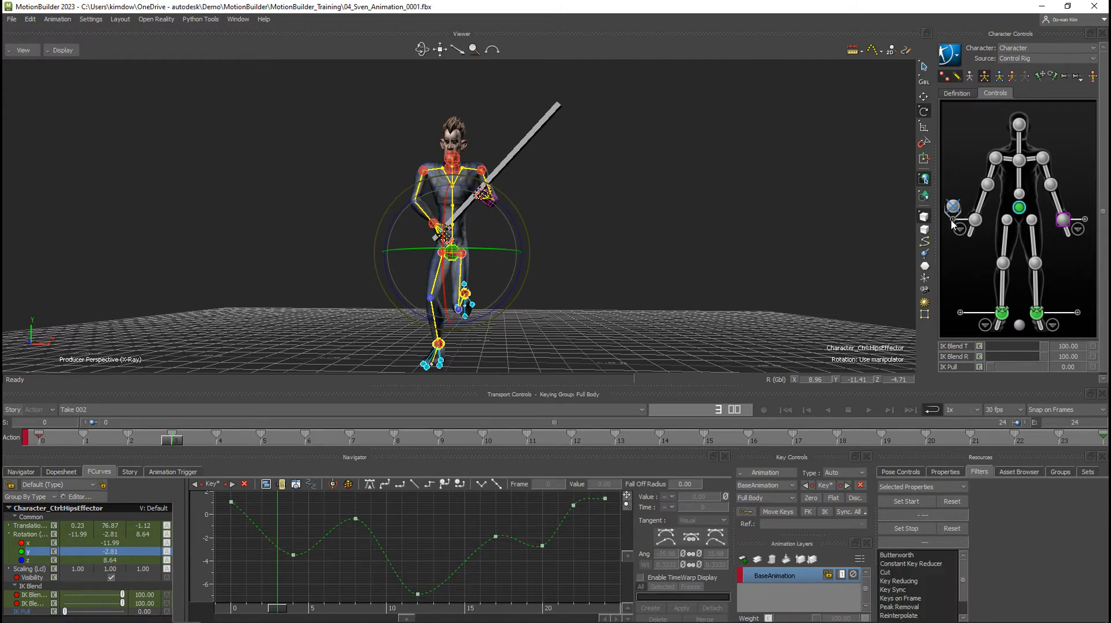
Preview Butterworth with a 5.00 Hz cut-off on all body curves, play the motion, and leave the filter without accepting.
double_click(989, 232)
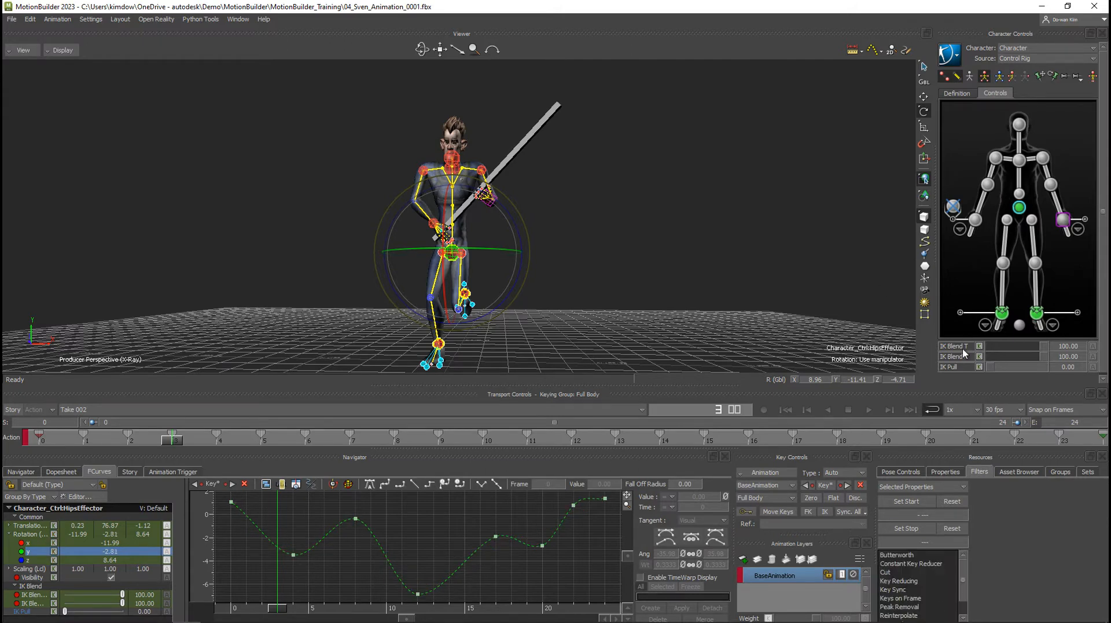
click(908, 557)
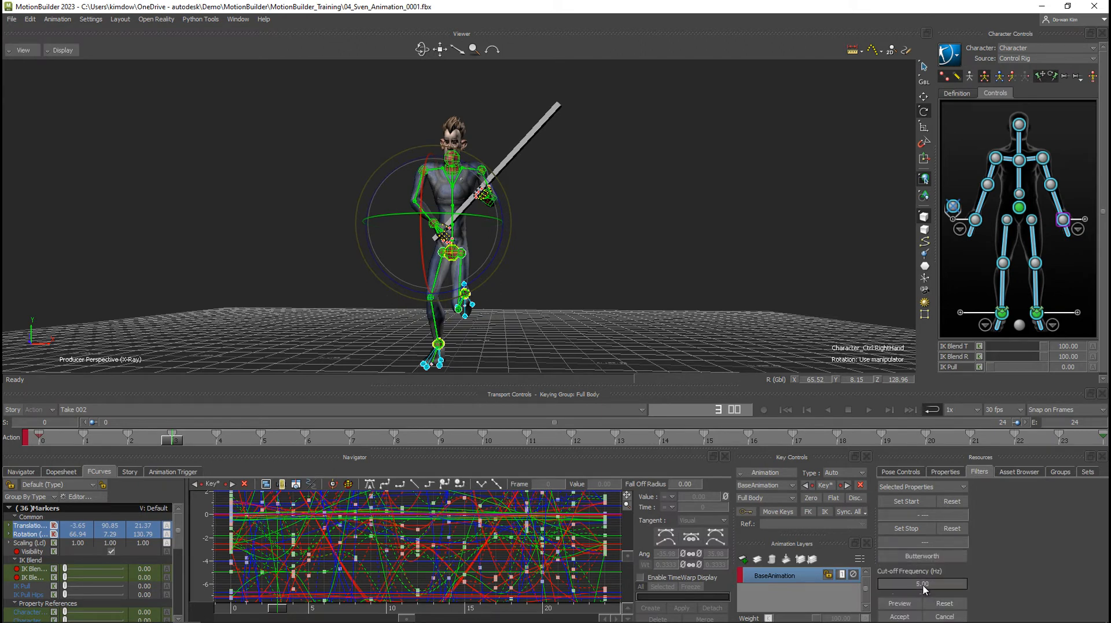
click(917, 603)
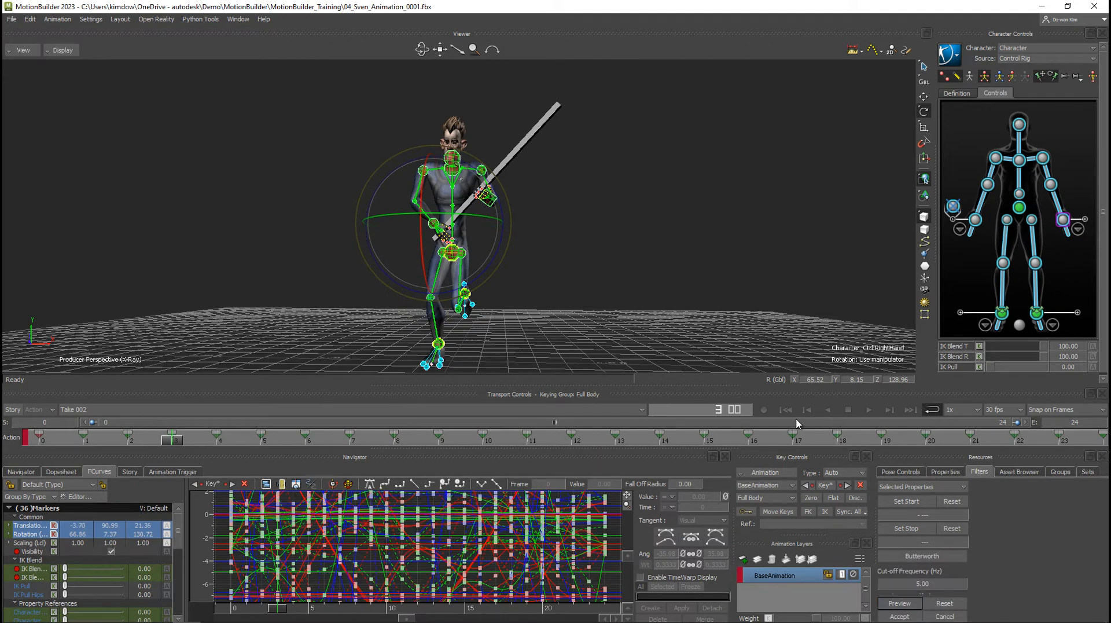
click(868, 410)
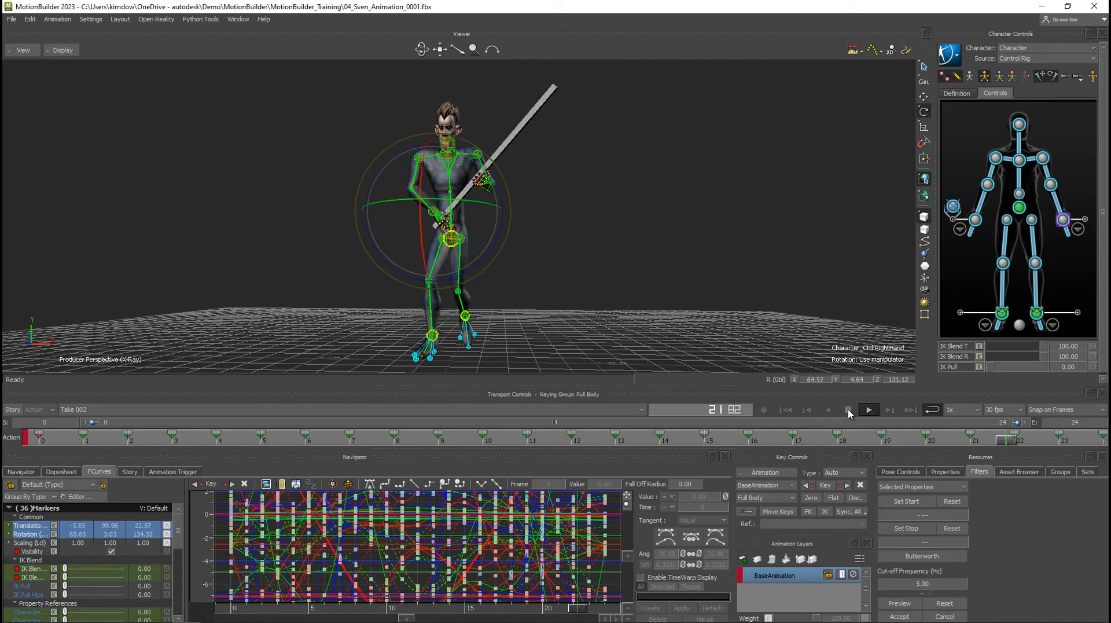
click(849, 409)
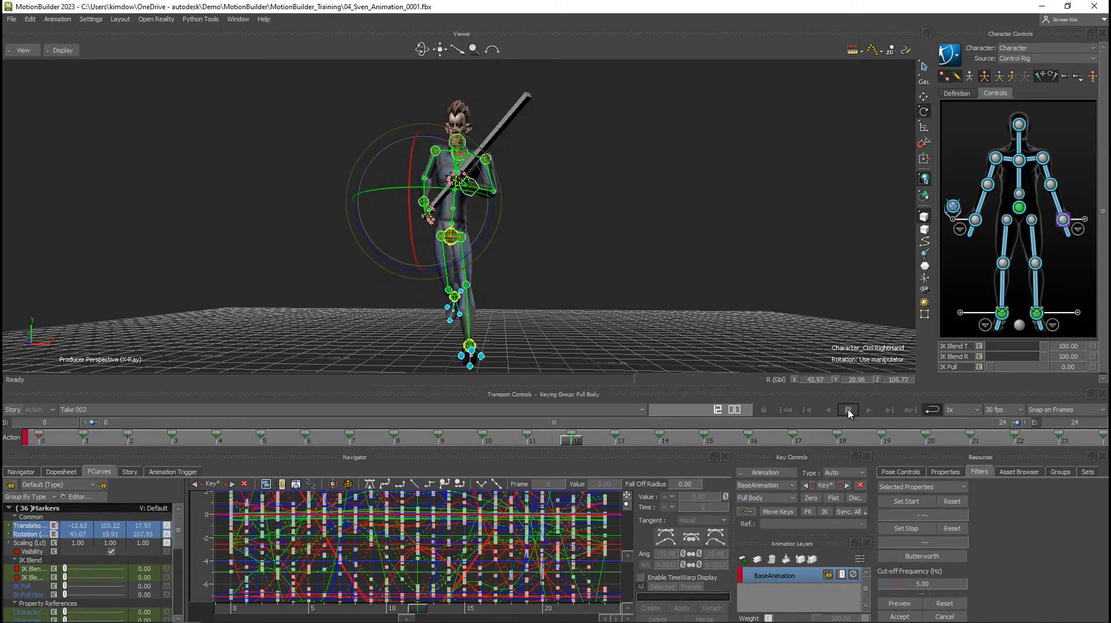
click(923, 556)
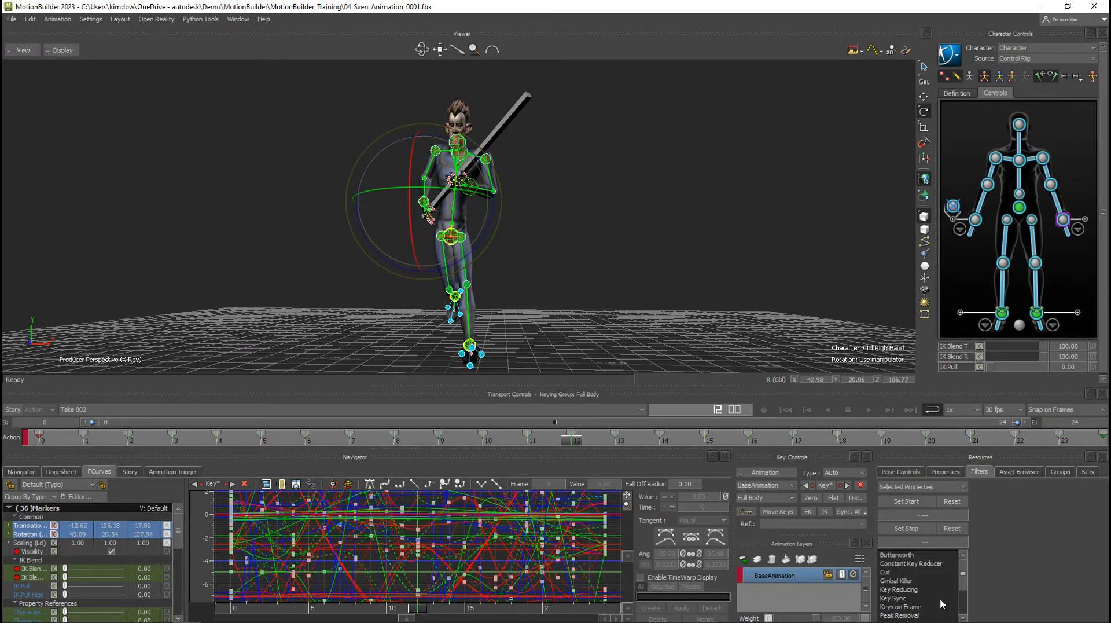
Look through the remaining animation filters and isolate the Y rotation curve for the hips.
scroll(921, 579, down, 4)
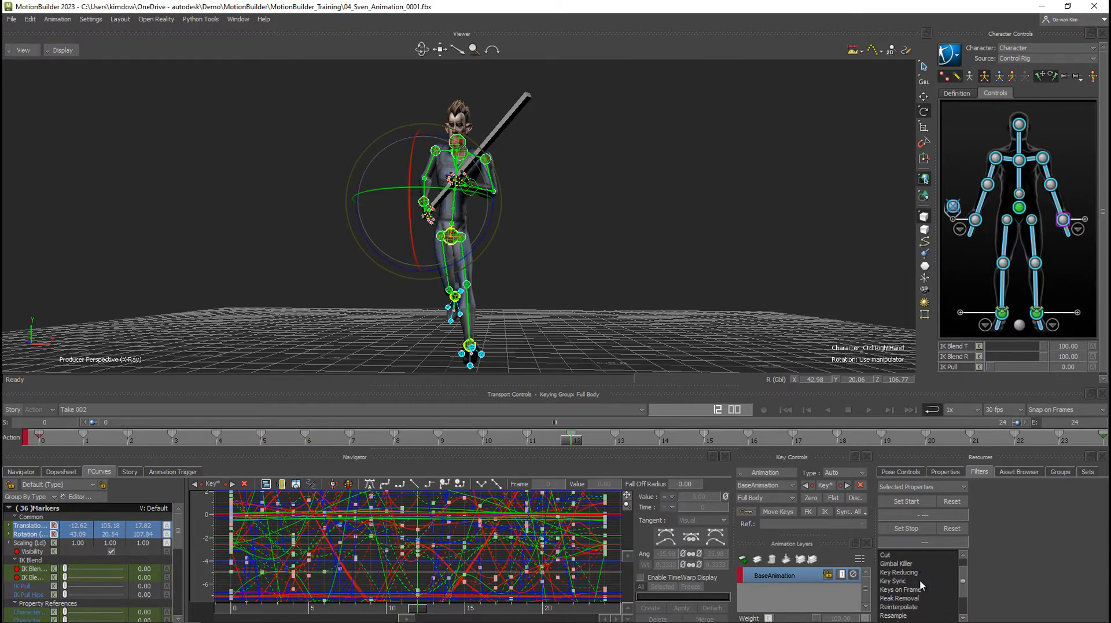
scroll(919, 579, down, 1)
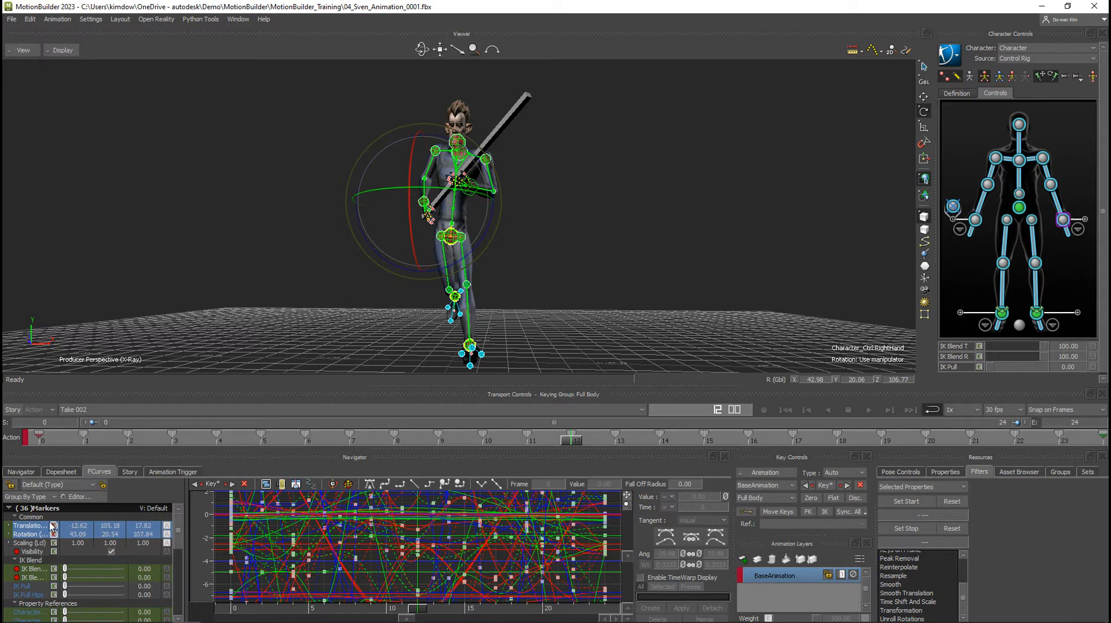
click(9, 535)
click(32, 551)
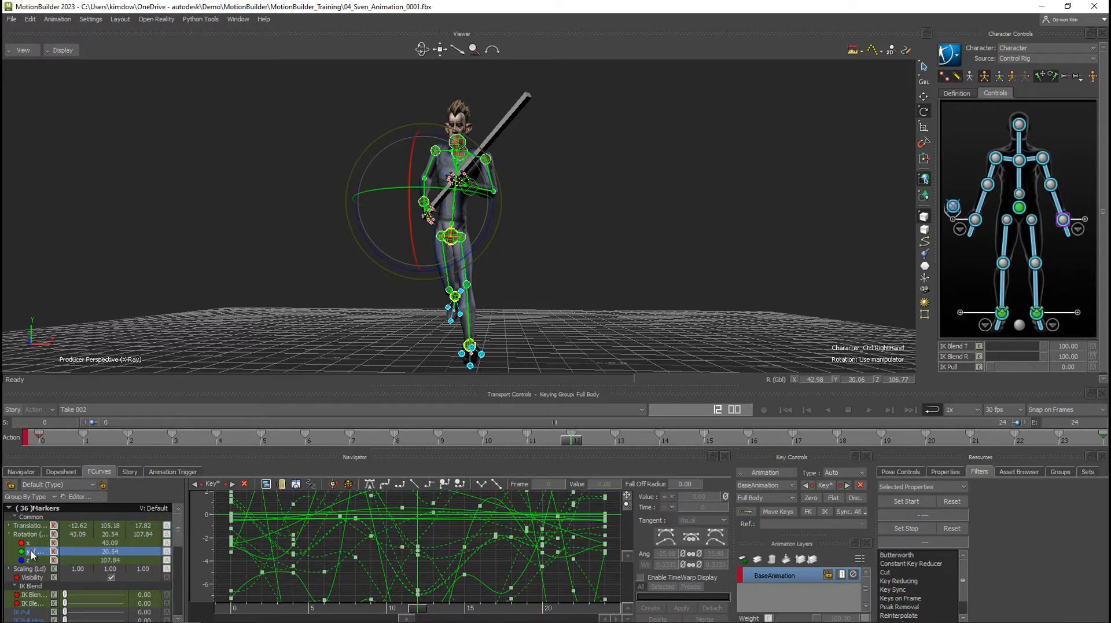
click(1020, 207)
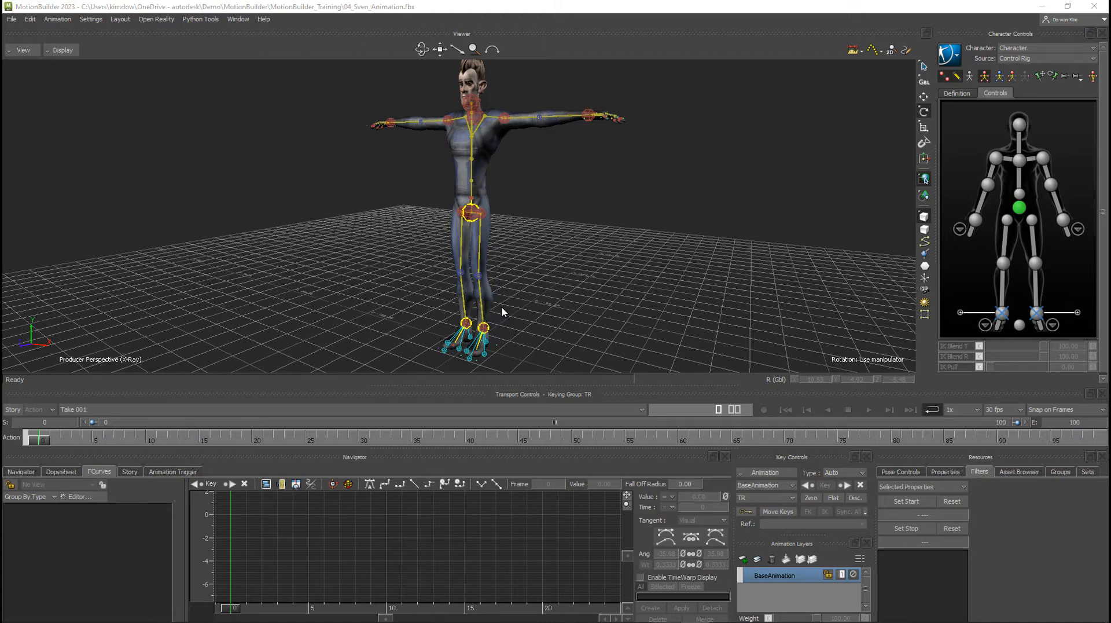
Merge the DoorSlam animation from the FBX_Animation_Data folder into the scene using its DoorSlam take.
click(1006, 472)
click(946, 502)
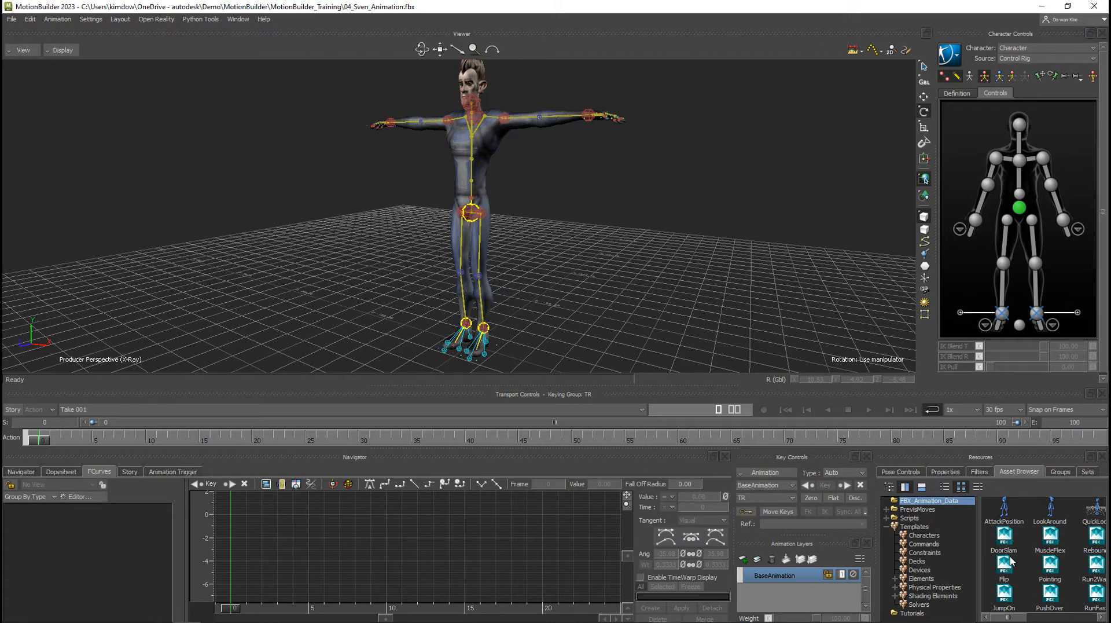
drag(1003, 540, 638, 182)
mouse_move(661, 179)
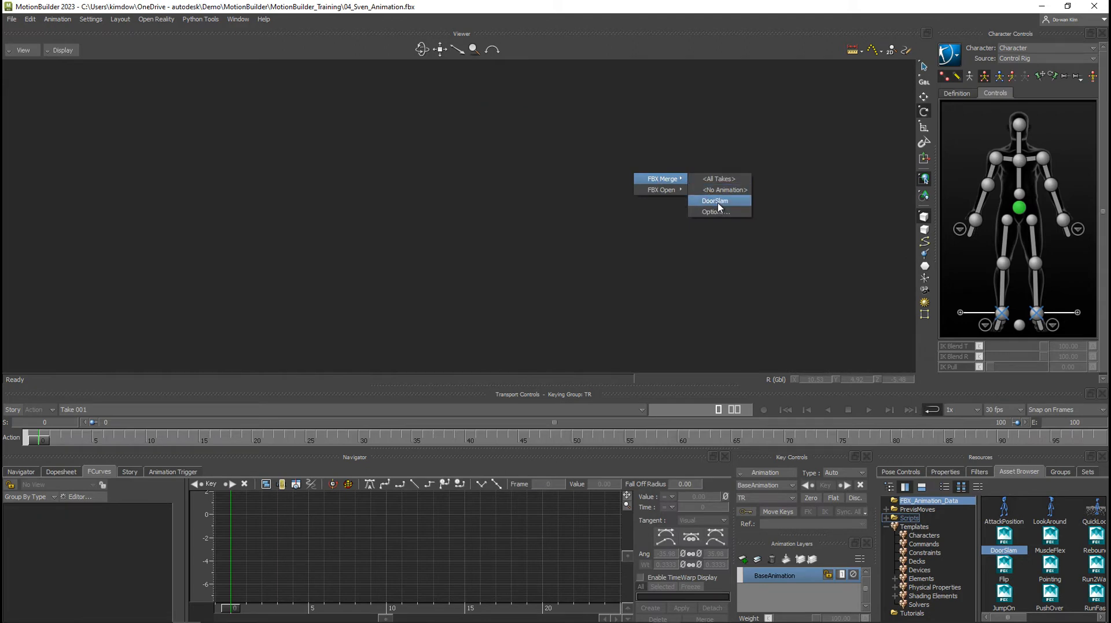
click(717, 201)
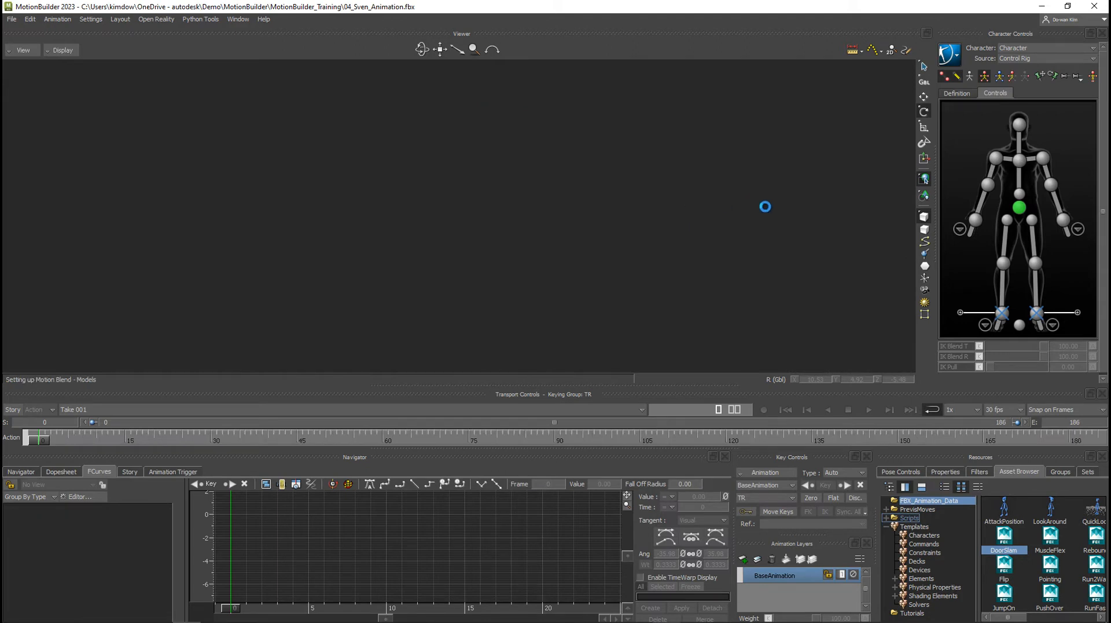
Set DoorSlam as the motion source for Character and bake the motion to the control rig.
click(1014, 59)
click(1013, 95)
click(950, 55)
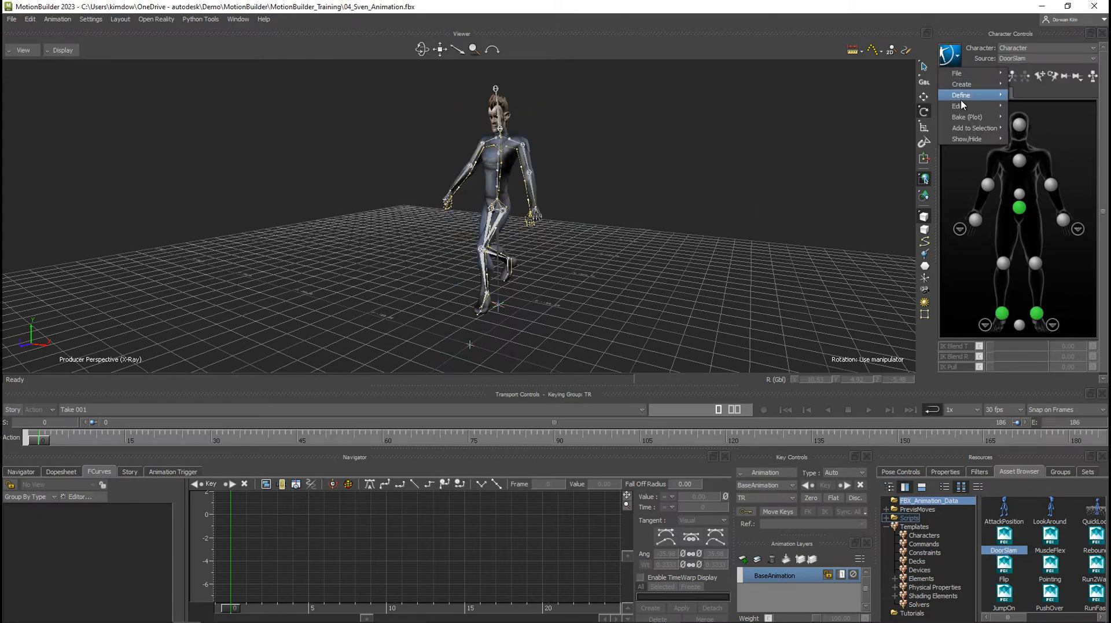
mouse_move(979, 117)
click(1036, 129)
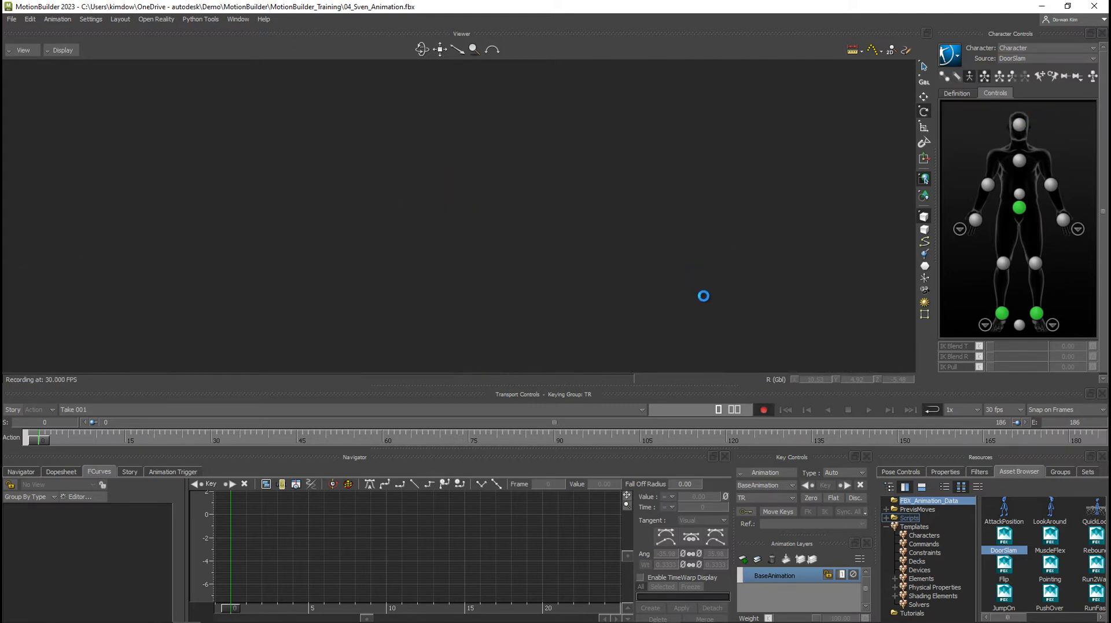
Select the whole DoorSlam:Reference branch and delete it together with its DoorSlam constraint.
click(22, 472)
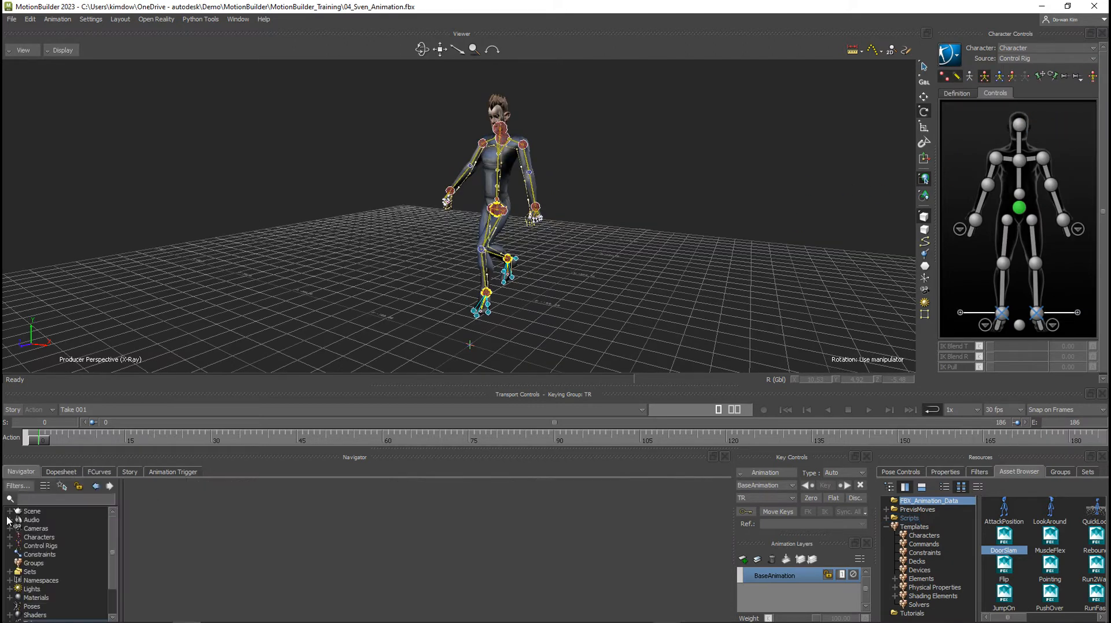
click(10, 511)
right_click(51, 549)
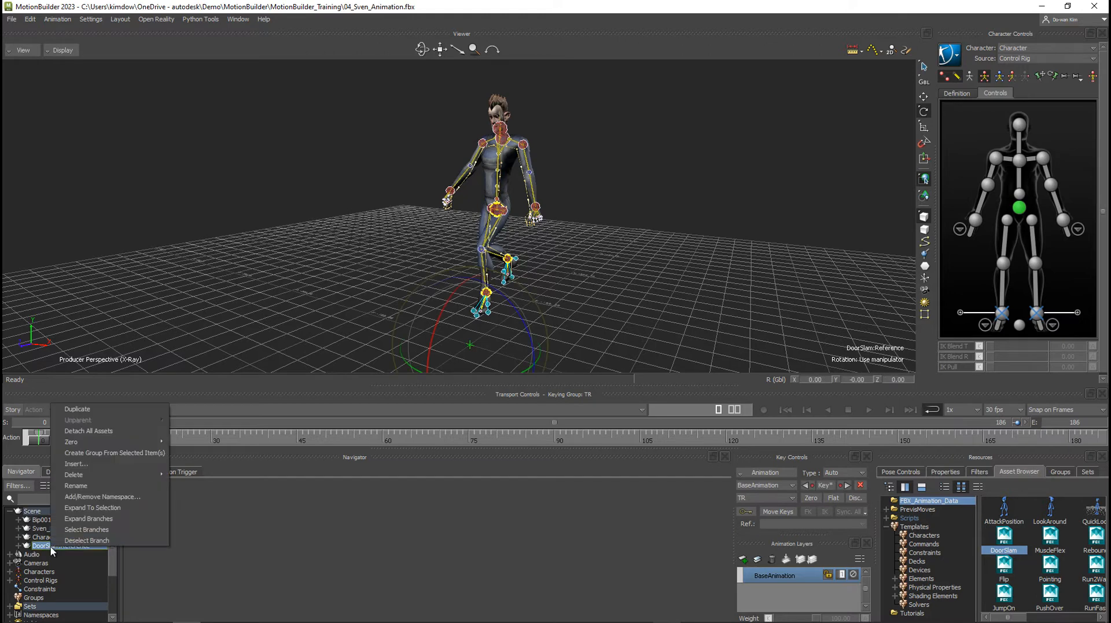
click(75, 530)
right_click(75, 548)
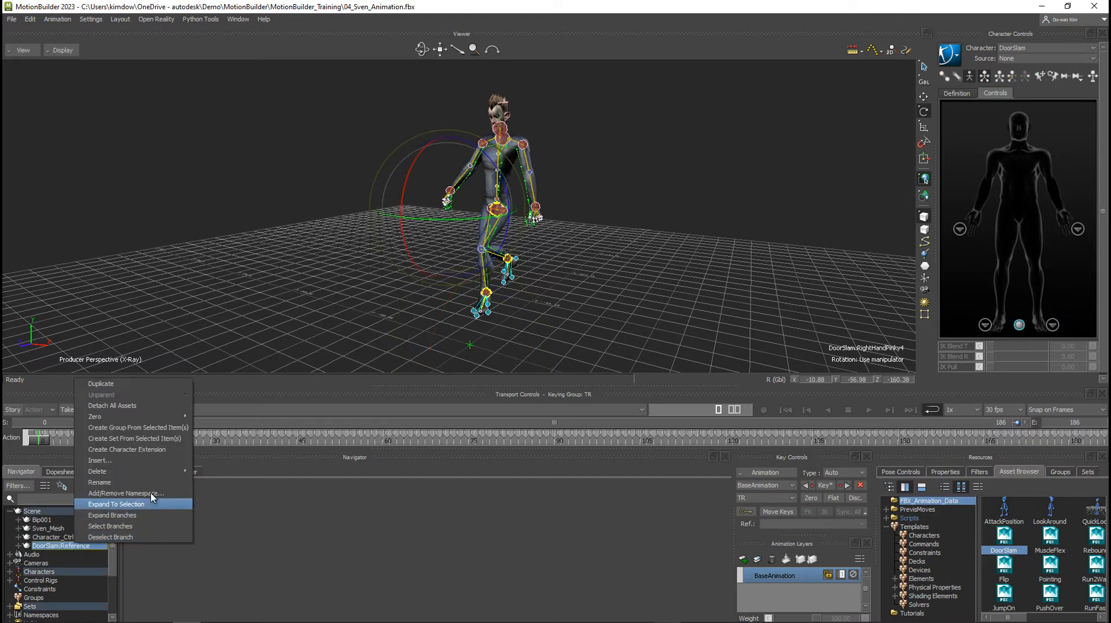
click(191, 472)
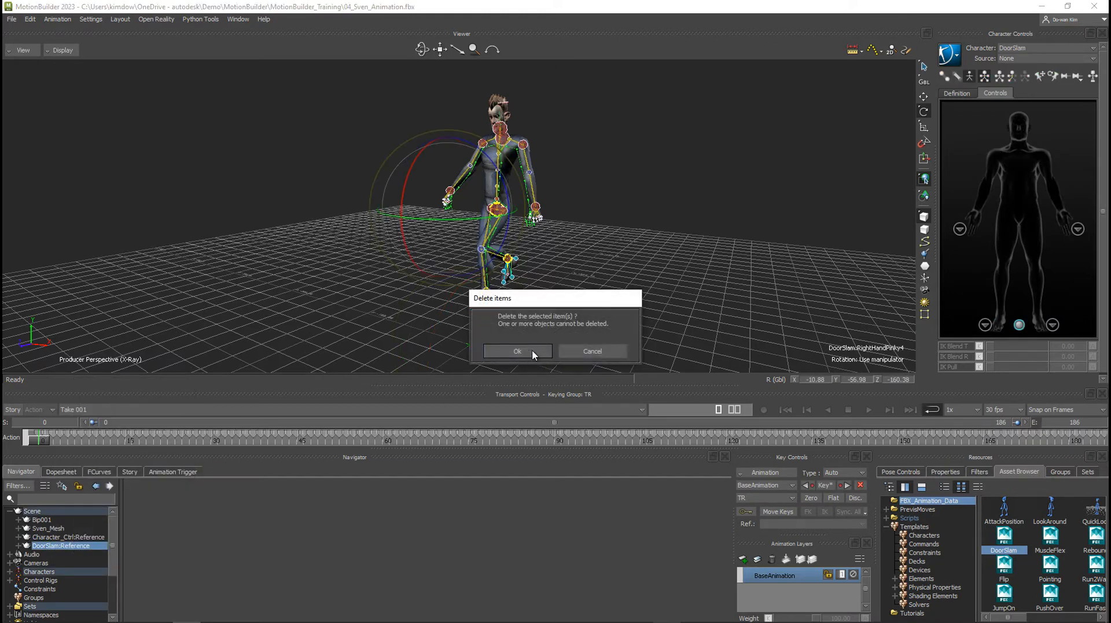
click(532, 349)
click(584, 347)
click(585, 353)
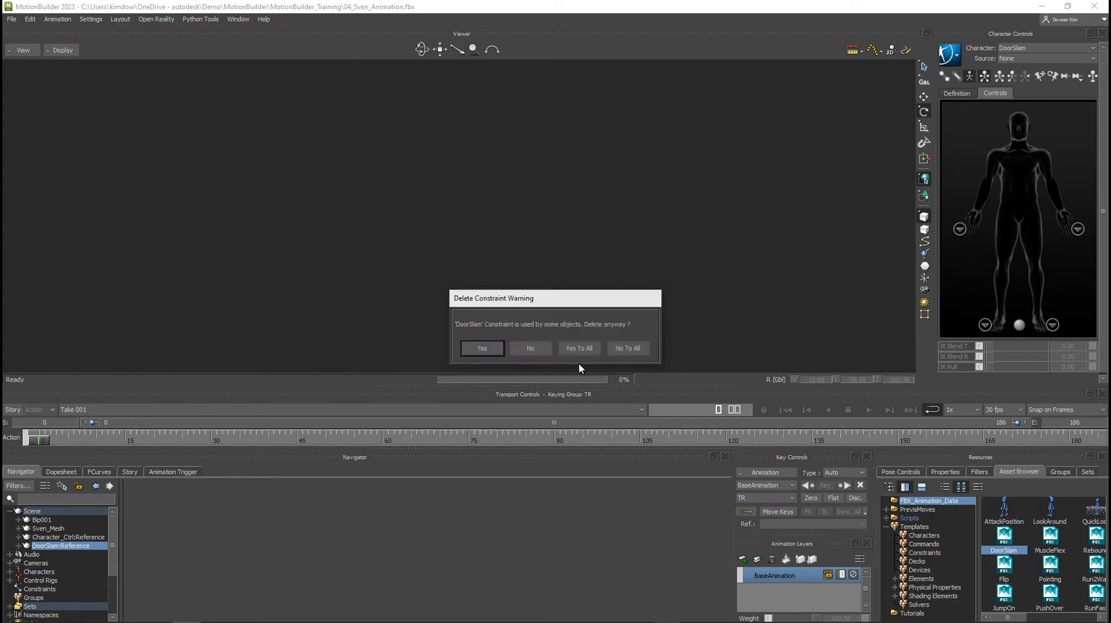
click(580, 346)
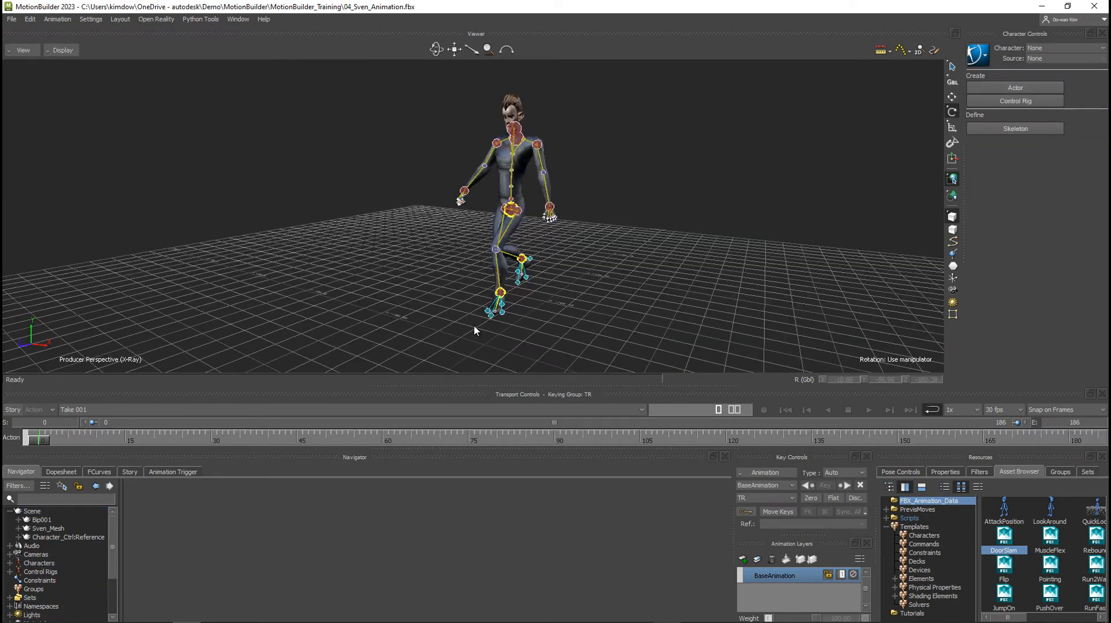
Scrub the baked motion to frame 29 and frame the right ankle effector in the view.
alt+drag(474, 325, 560, 323)
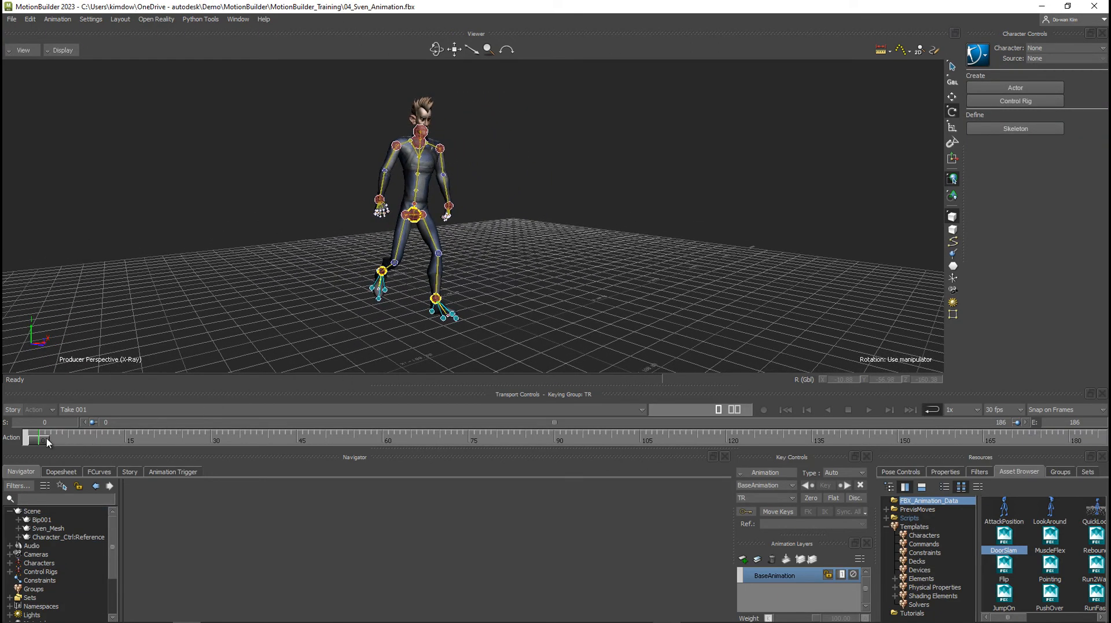
drag(43, 438, 204, 438)
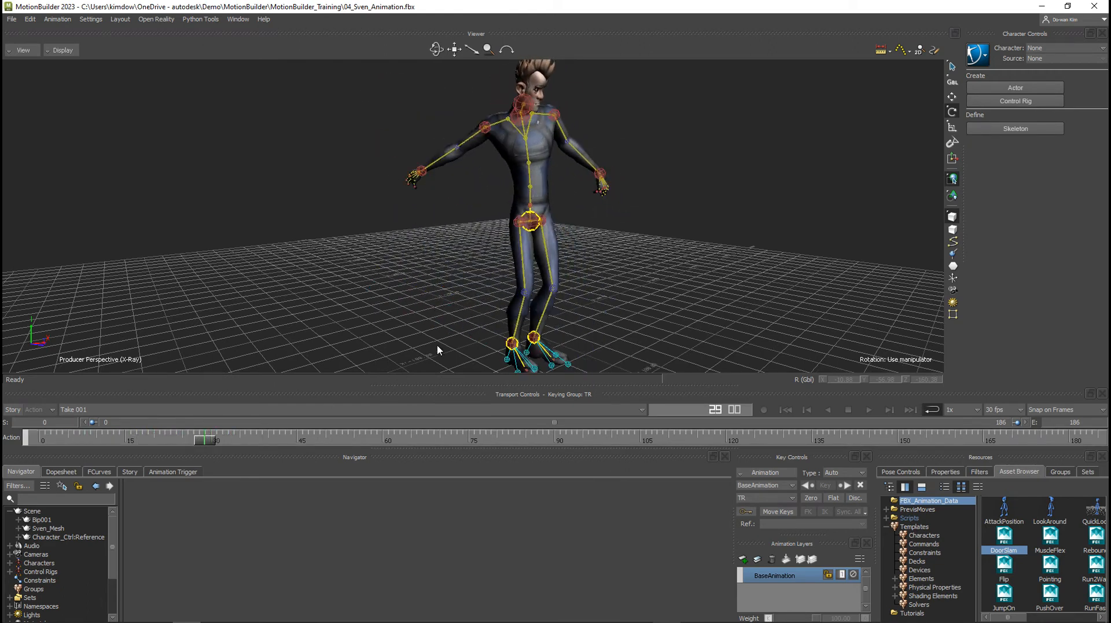
click(511, 344)
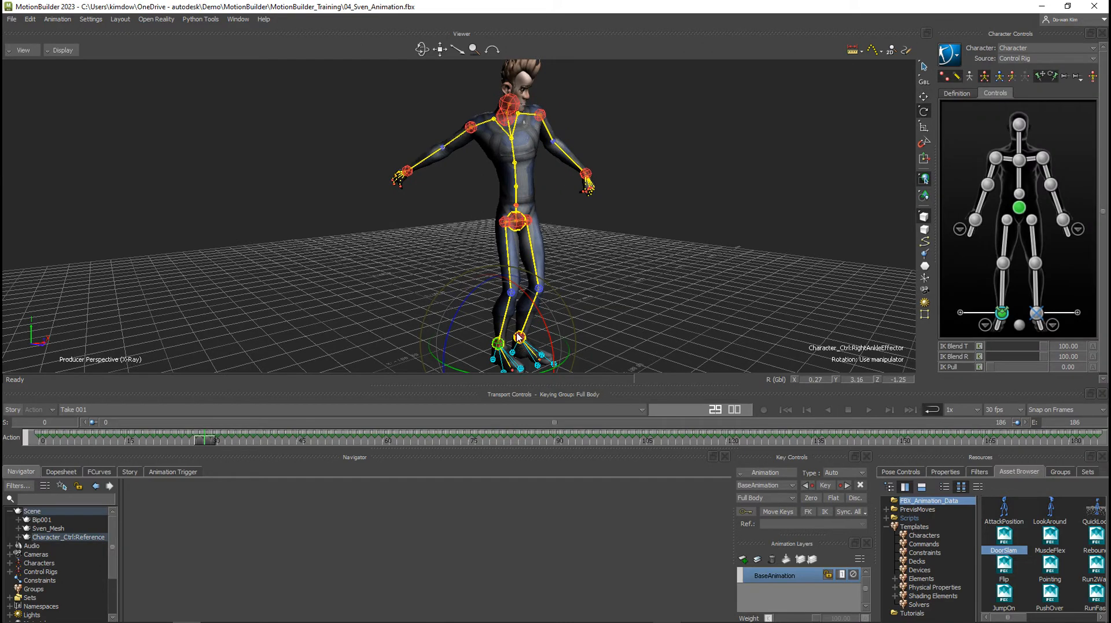
key(f)
Examine the right foot's ground contact from several angles while scrubbing between frames 21 and 29 and back.
alt+right_drag(543, 305, 64, 238)
alt+drag(454, 307, 519, 313)
drag(204, 442, 161, 439)
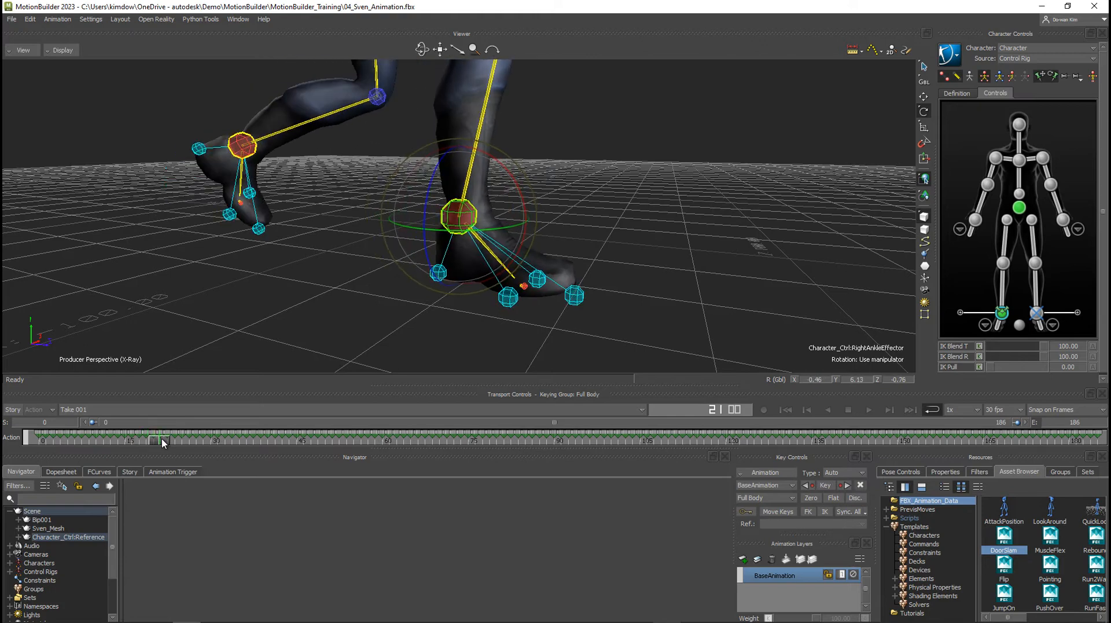
alt+drag(463, 307, 426, 286)
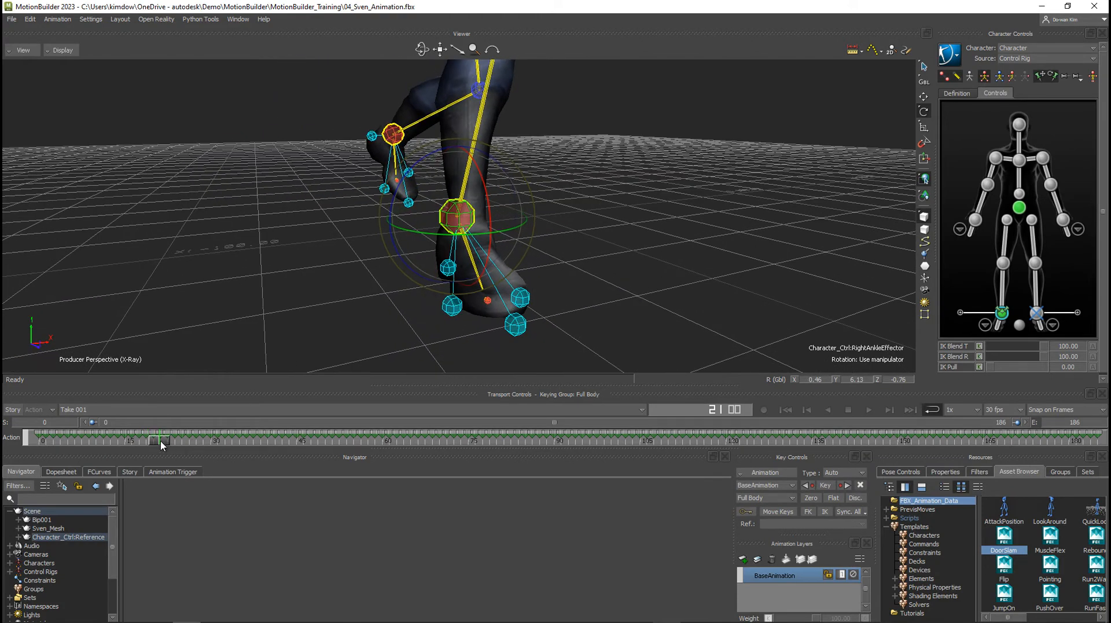
drag(161, 440, 210, 441)
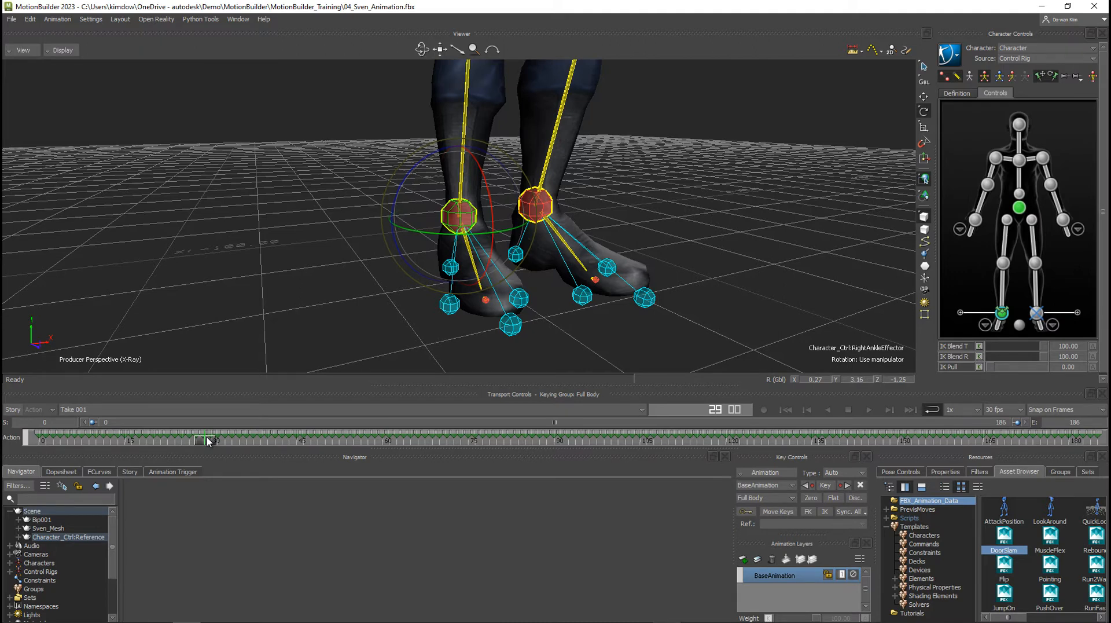
drag(209, 441, 157, 442)
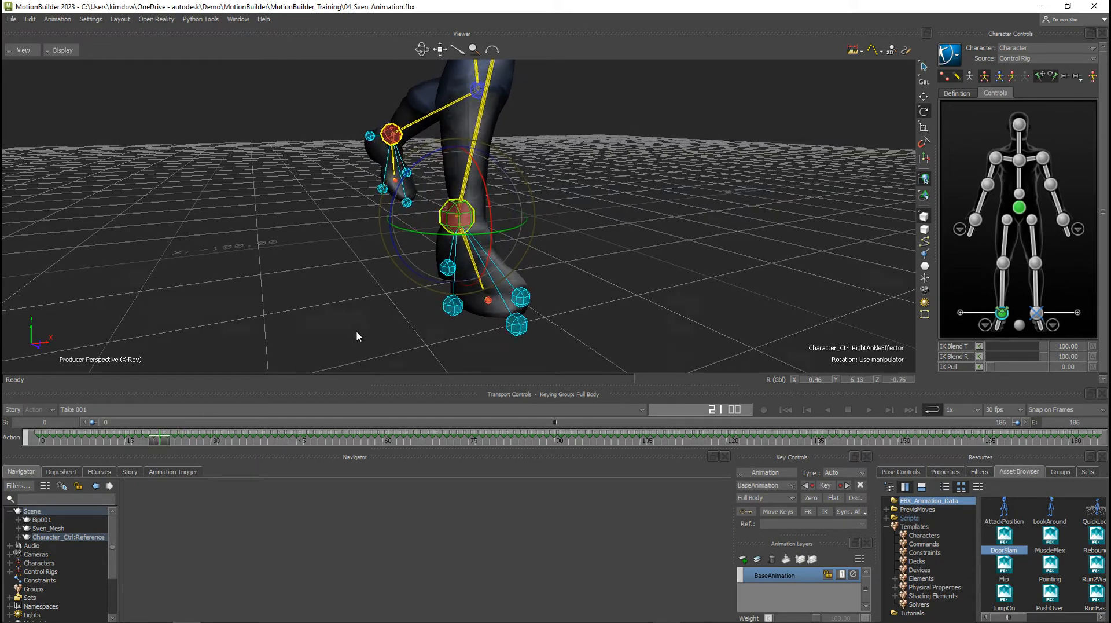
ctrl+shift+drag(357, 332, 428, 317)
mouse_move(161, 442)
mouse_down()
mouse_move(127, 444)
mouse_move(146, 444)
mouse_up()
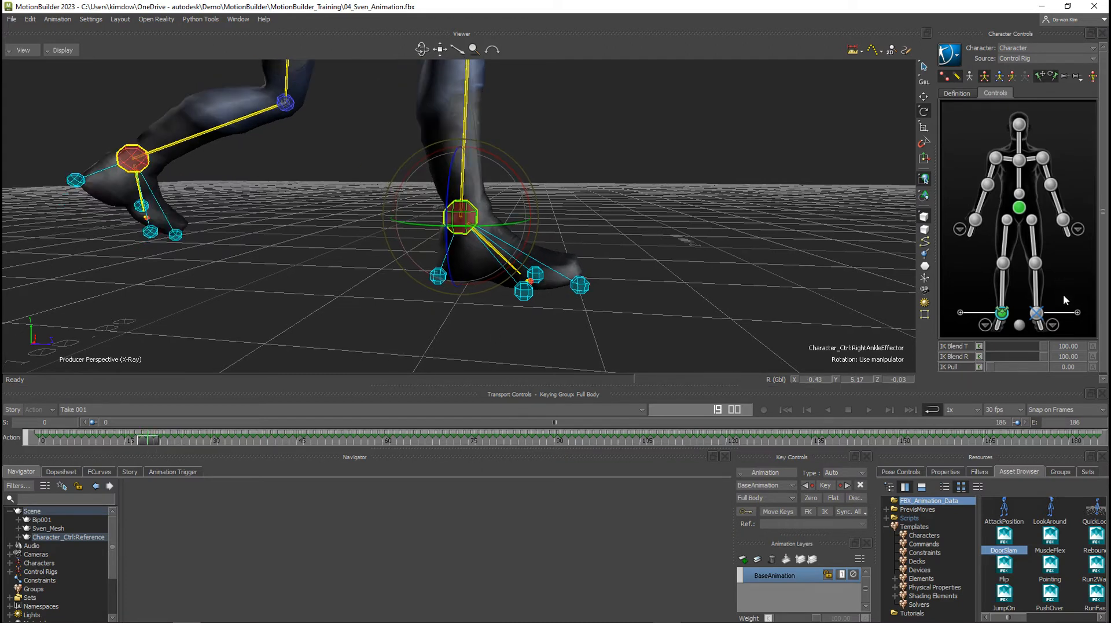
Create an auxiliary effector on the right ankle effector.
ctrl+shift+drag(744, 251, 696, 251)
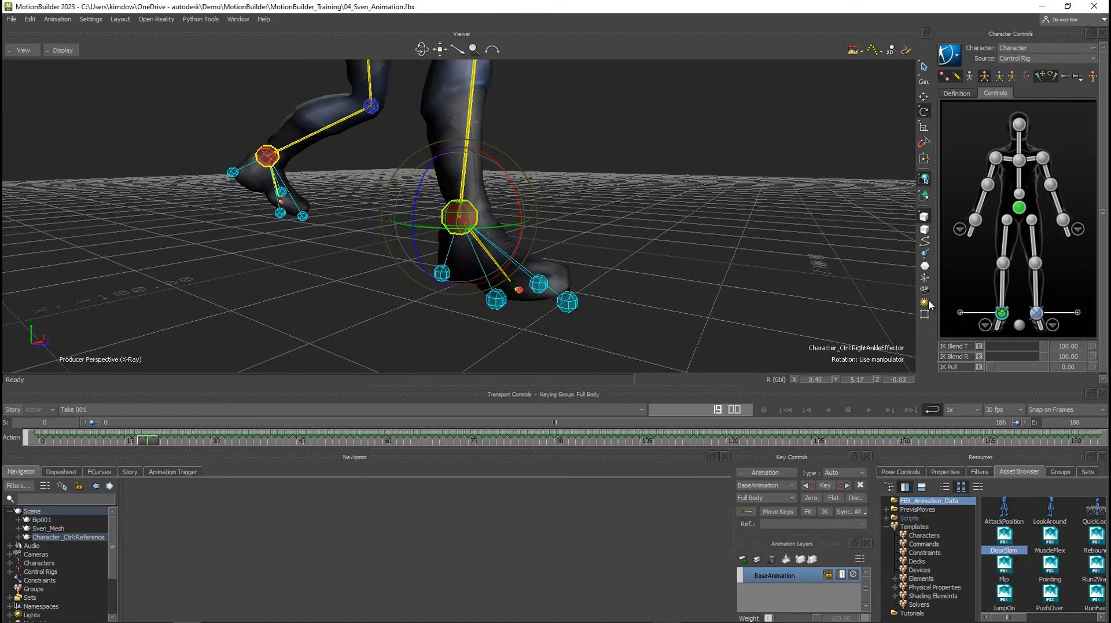
right_click(1002, 316)
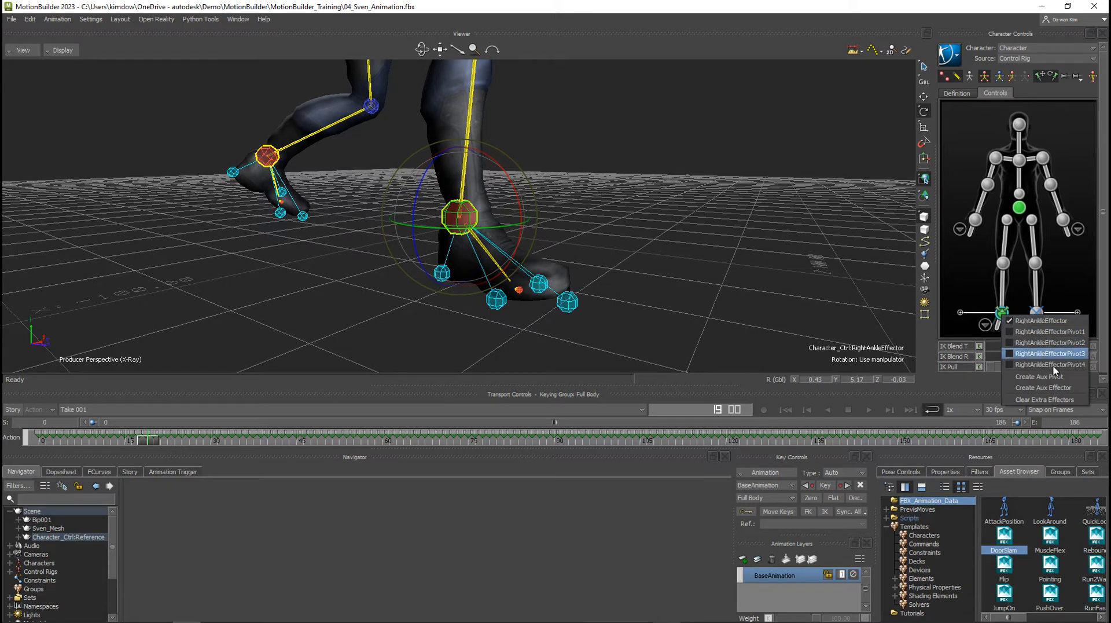
click(1028, 389)
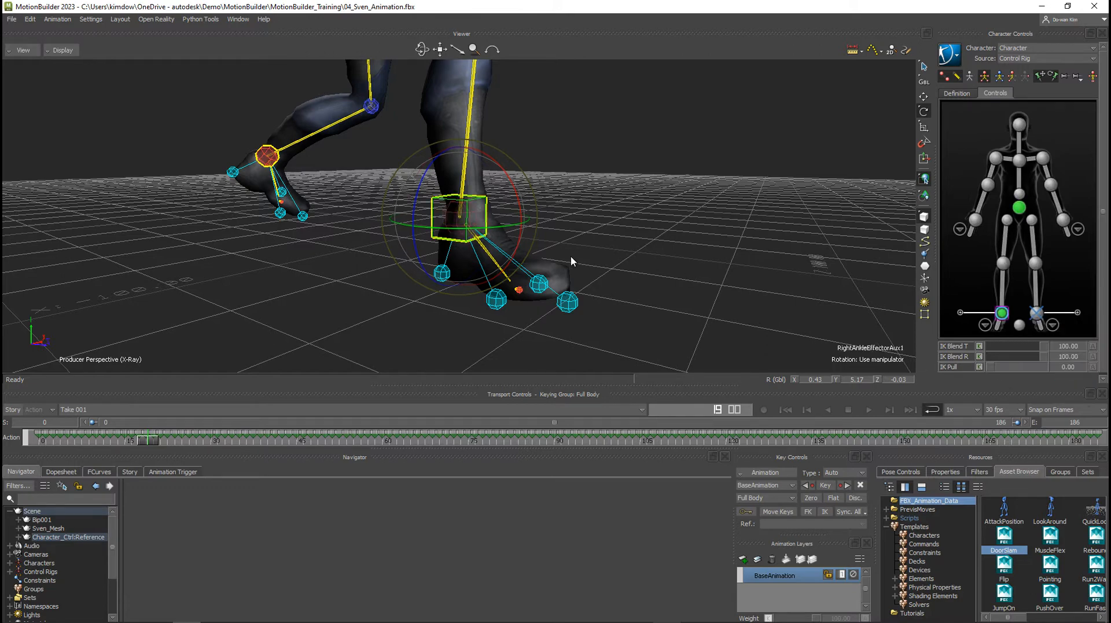
mouse_move(571, 256)
ctrl+shift+mouse_down()
mouse_move(533, 258)
mouse_move(569, 258)
ctrl+shift+mouse_up()
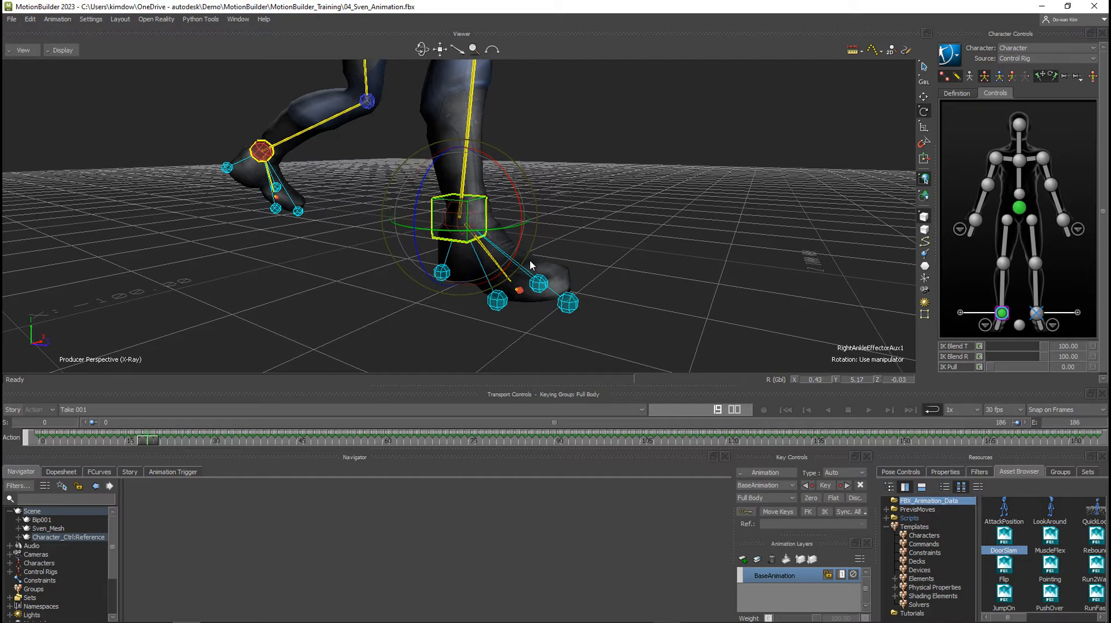
ctrl+drag(370, 270, 456, 275)
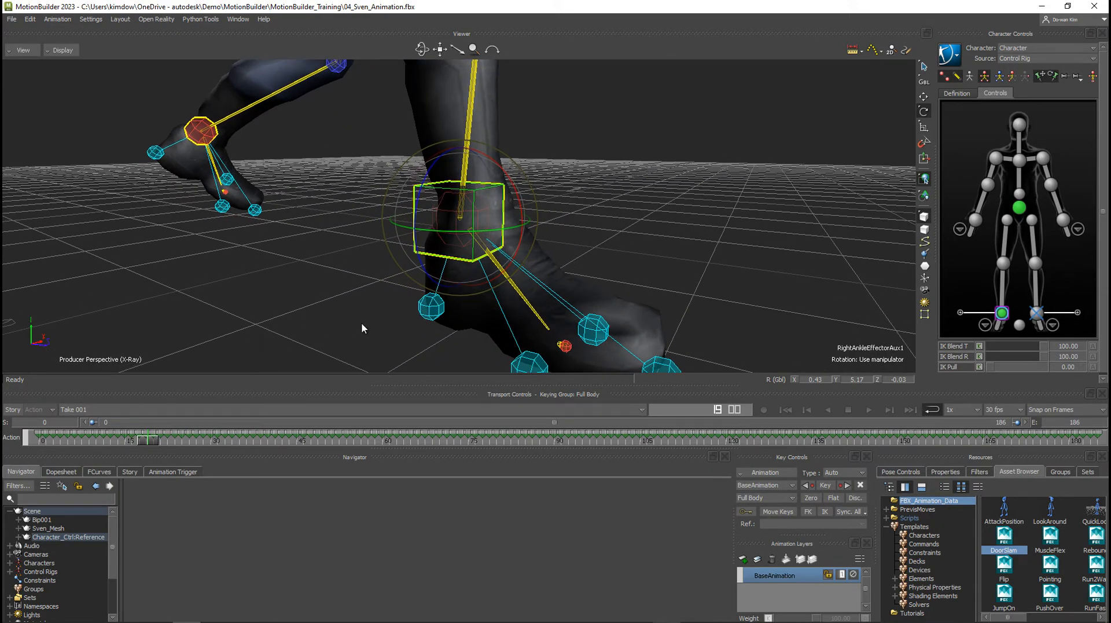
ctrl+drag(579, 257, 513, 272)
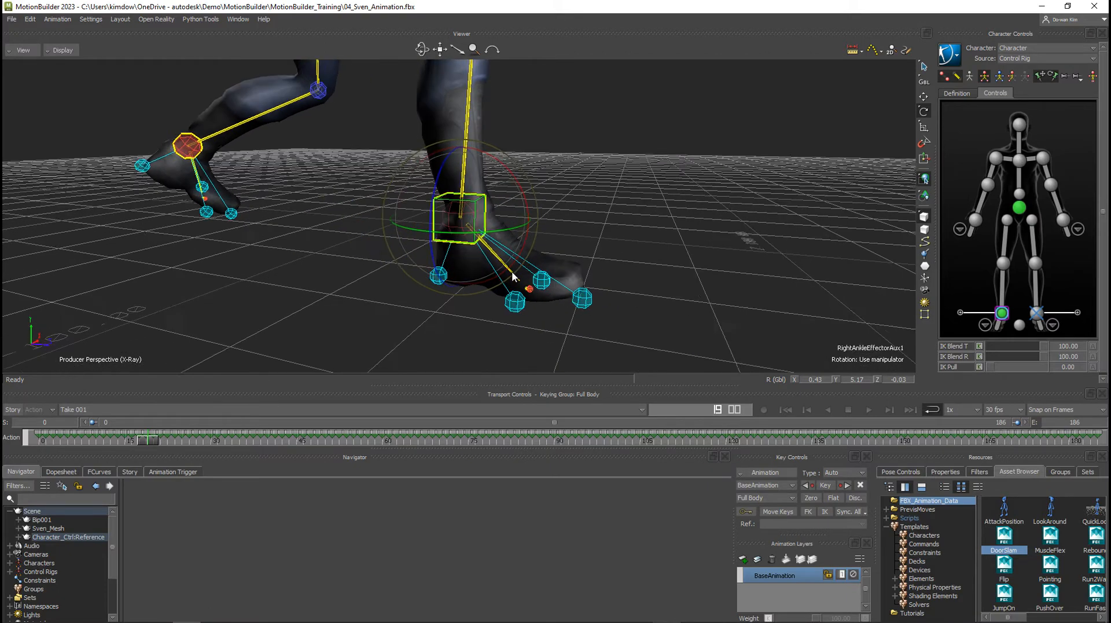
Test translating the right ankle's auxiliary effector forward with the IK blends at 100, and undo the move.
key(t)
drag(480, 201, 664, 210)
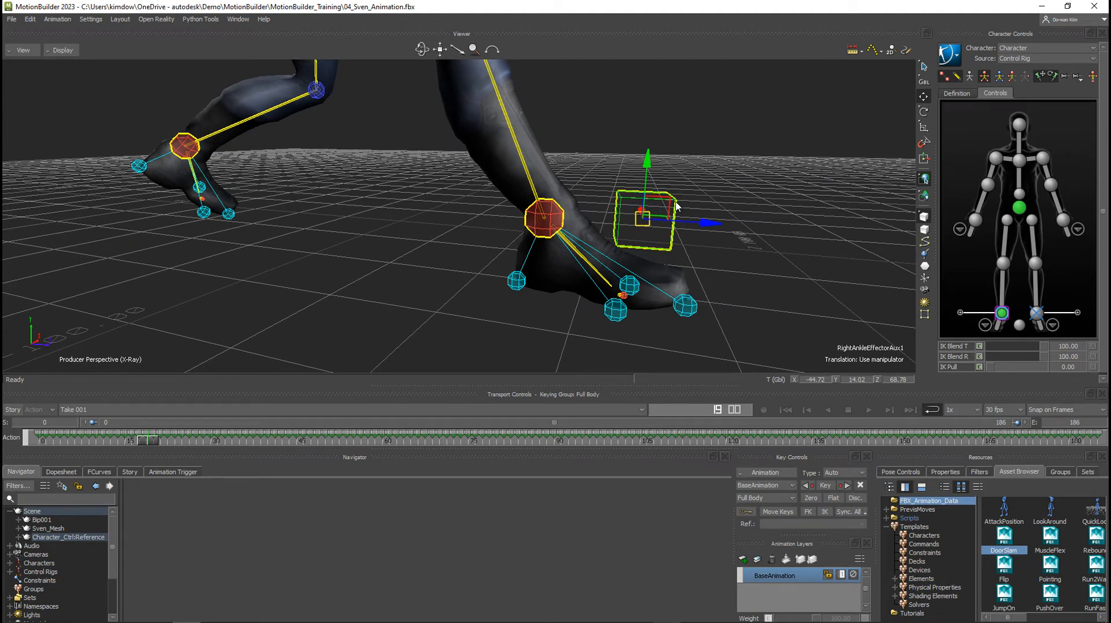
key(ctrl+z)
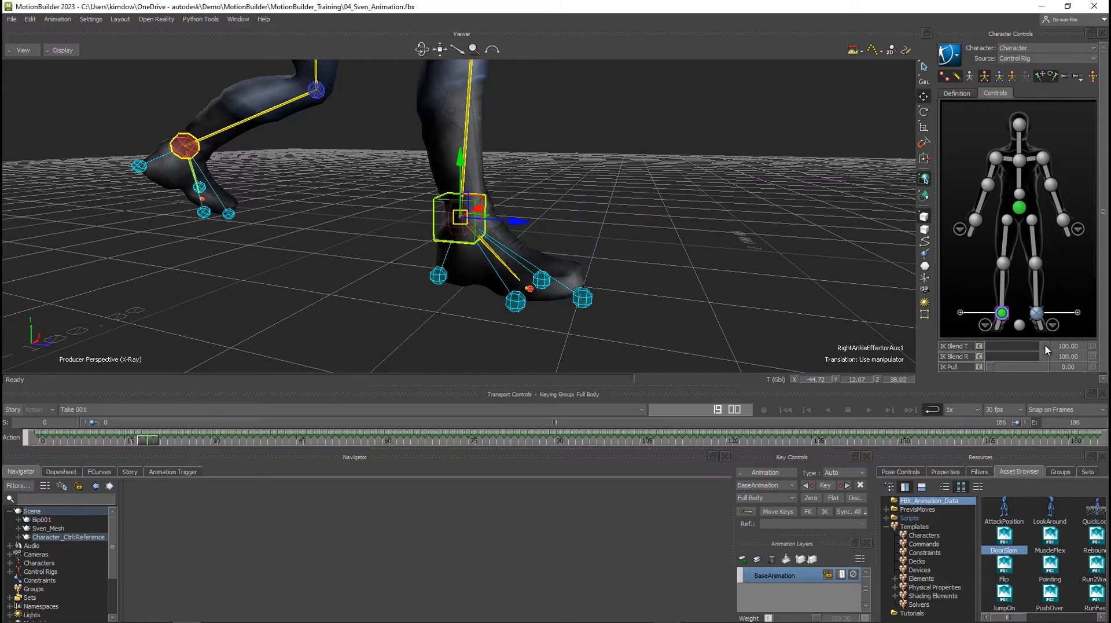
Set the auxiliary effector's IK Blend T and IK Blend R to 0, test moving it off the foot, and undo the move.
drag(1044, 347, 982, 359)
drag(488, 217, 609, 170)
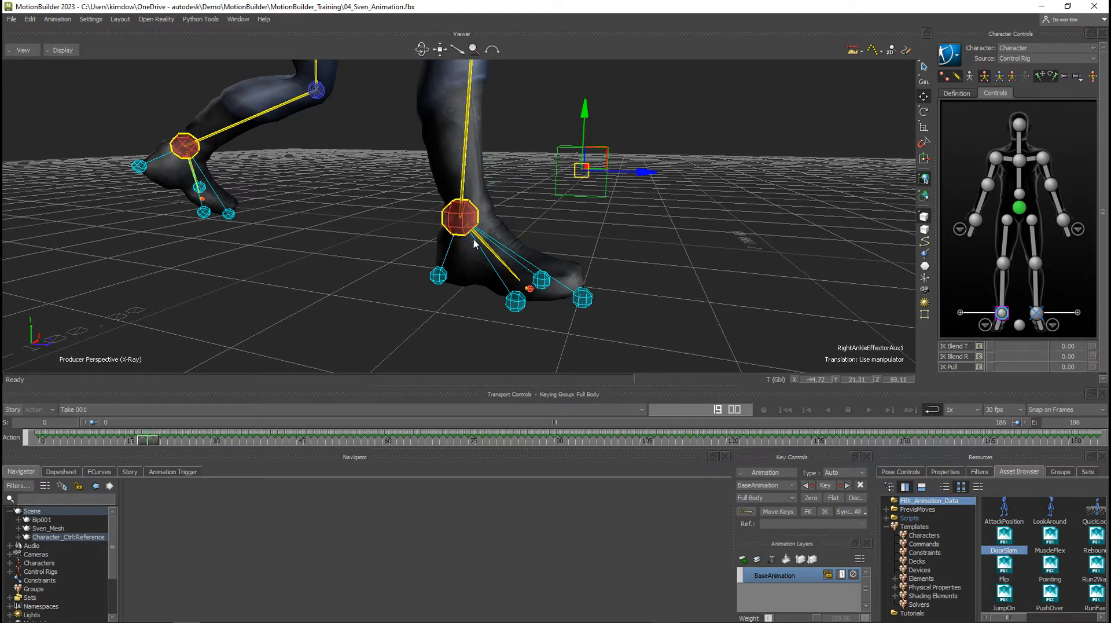
key(ctrl+z)
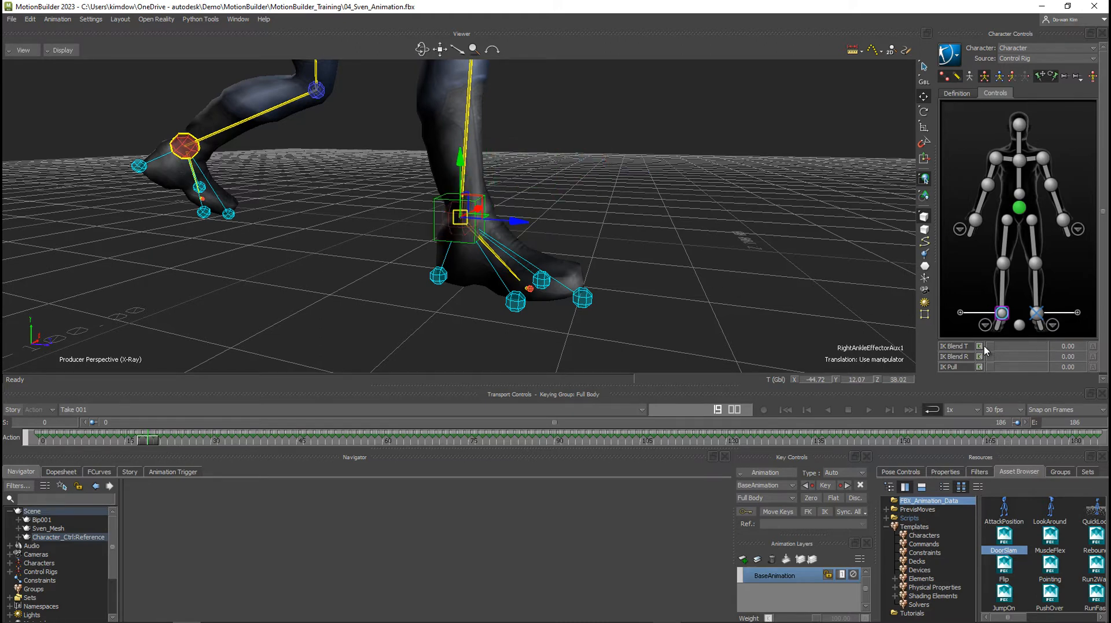
Return IK Blend T and IK Blend R to 100, test moving the auxiliary effector up and forward, and undo the move.
drag(990, 347, 1077, 350)
drag(1000, 359, 1020, 356)
drag(483, 205, 644, 135)
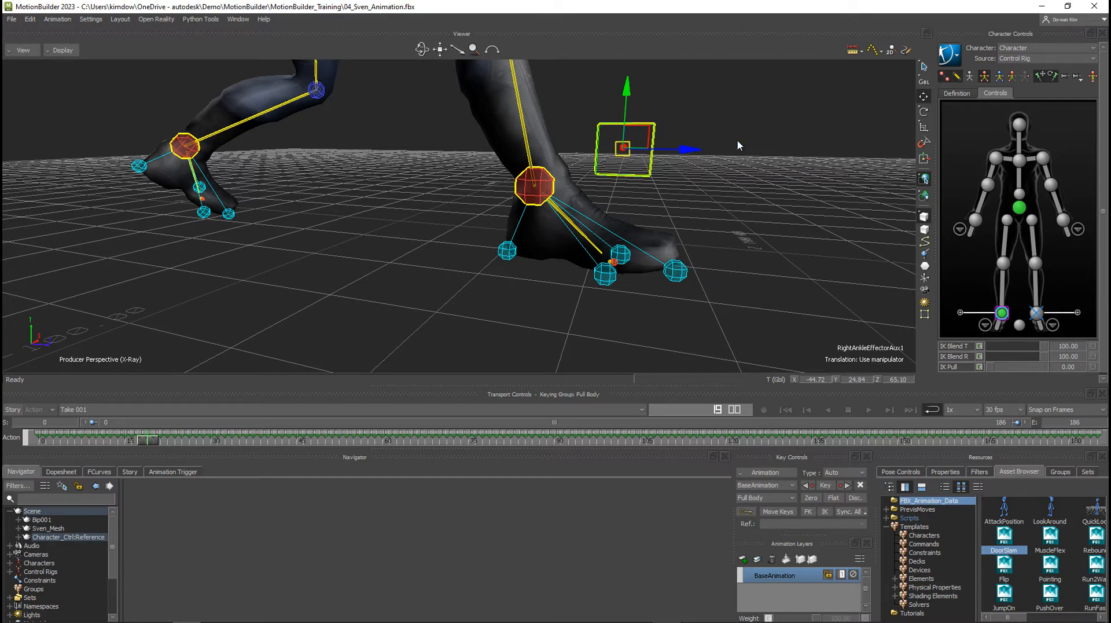
key(ctrl+z)
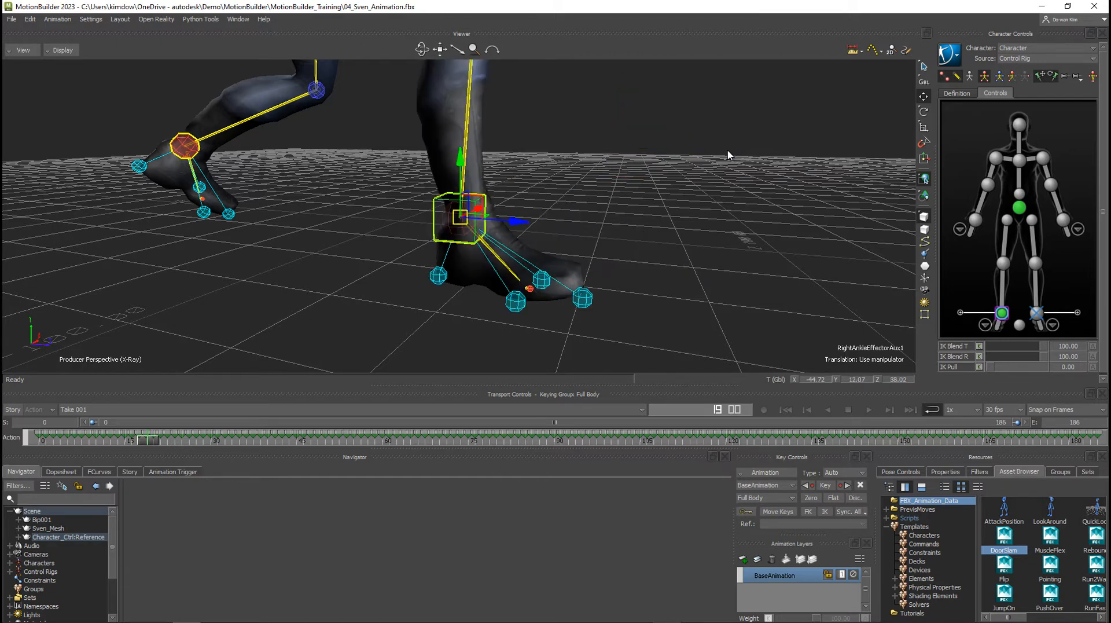
Reselect the right ankle's auxiliary effector and expand the right foot's list of extra pivots in the character representation.
ctrl+shift+drag(577, 269, 617, 268)
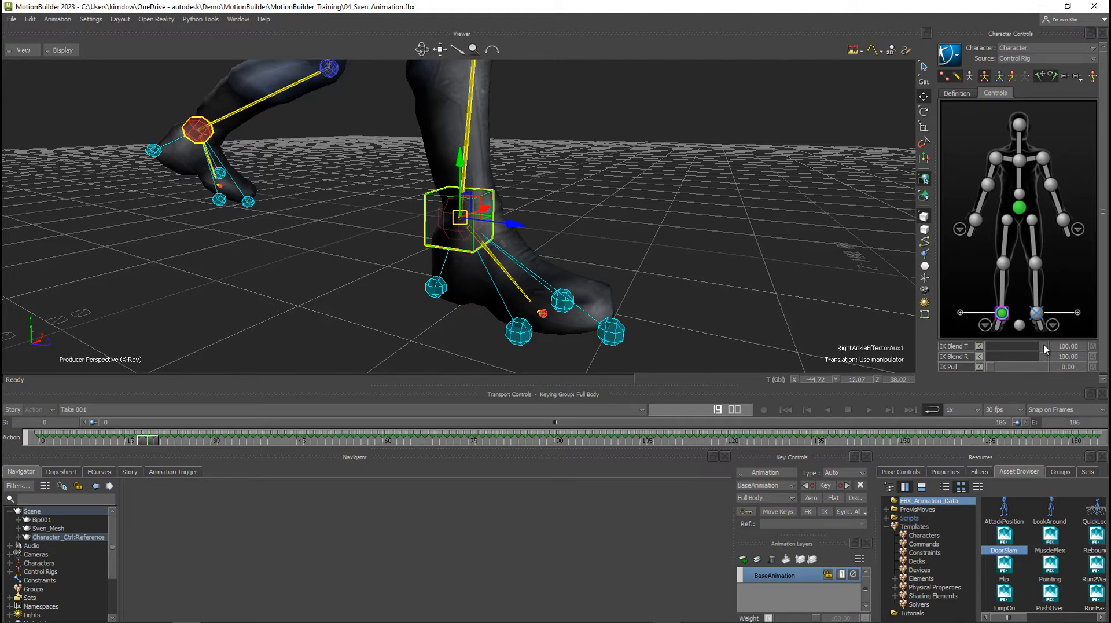
click(851, 317)
click(1002, 315)
click(423, 213)
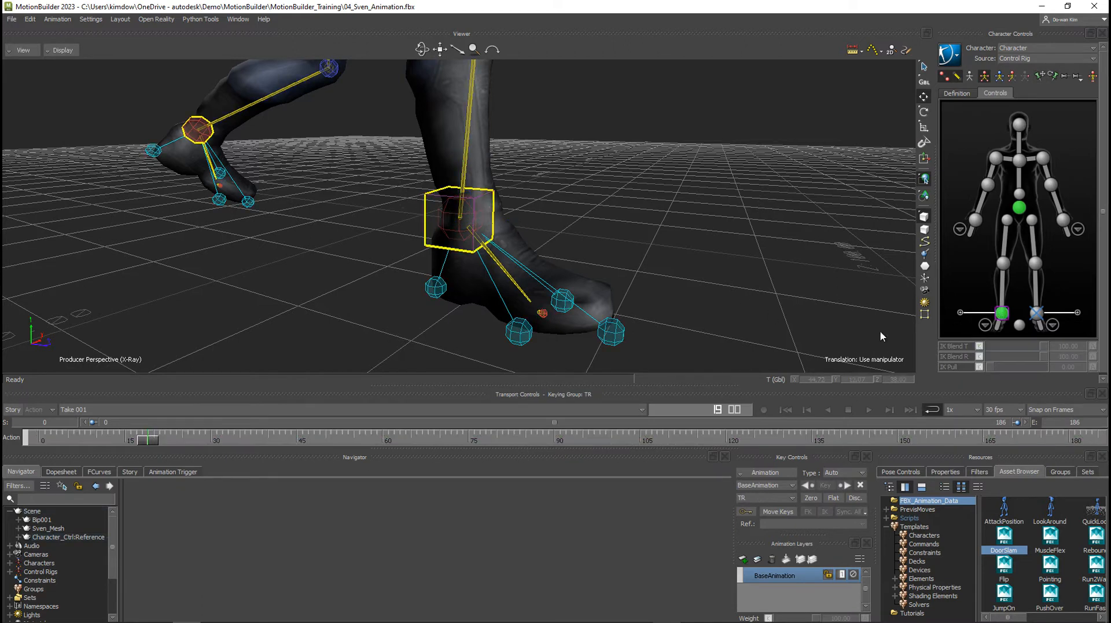
click(429, 202)
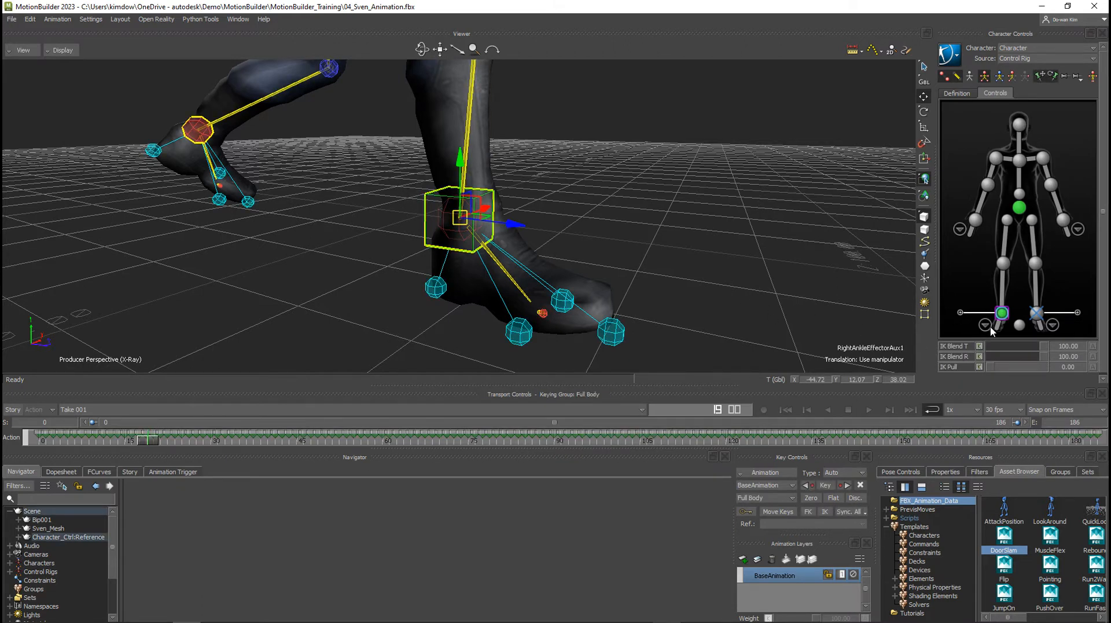
click(816, 291)
click(1002, 313)
click(961, 314)
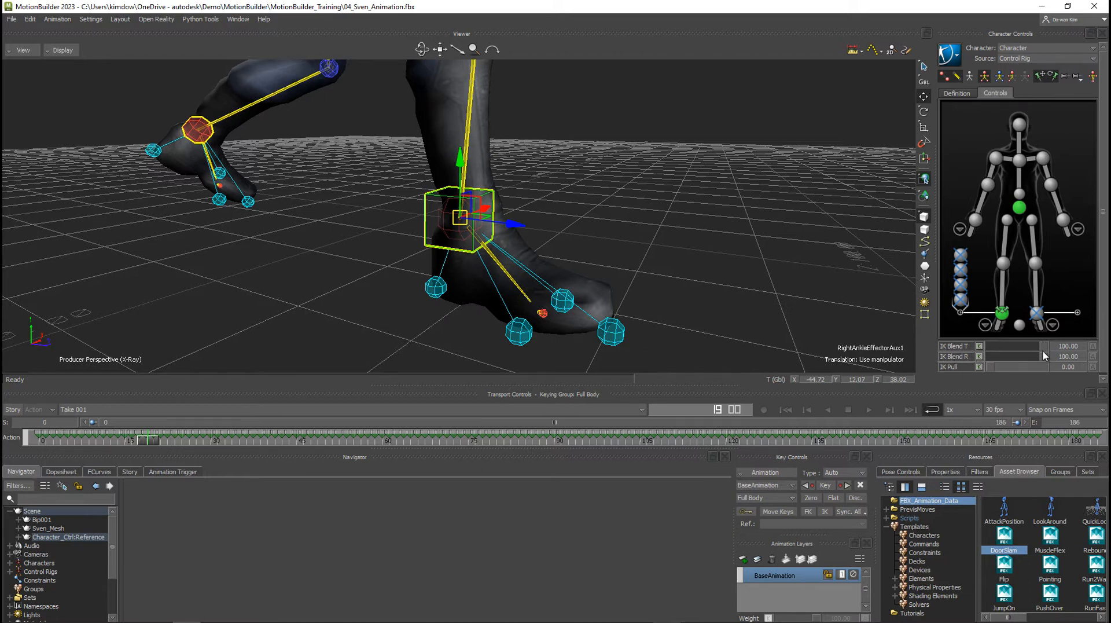
Set the right ankle effector's IK Blend T and IK Blend R to 0, test moving its auxiliary effector forward, and undo the move.
click(1002, 316)
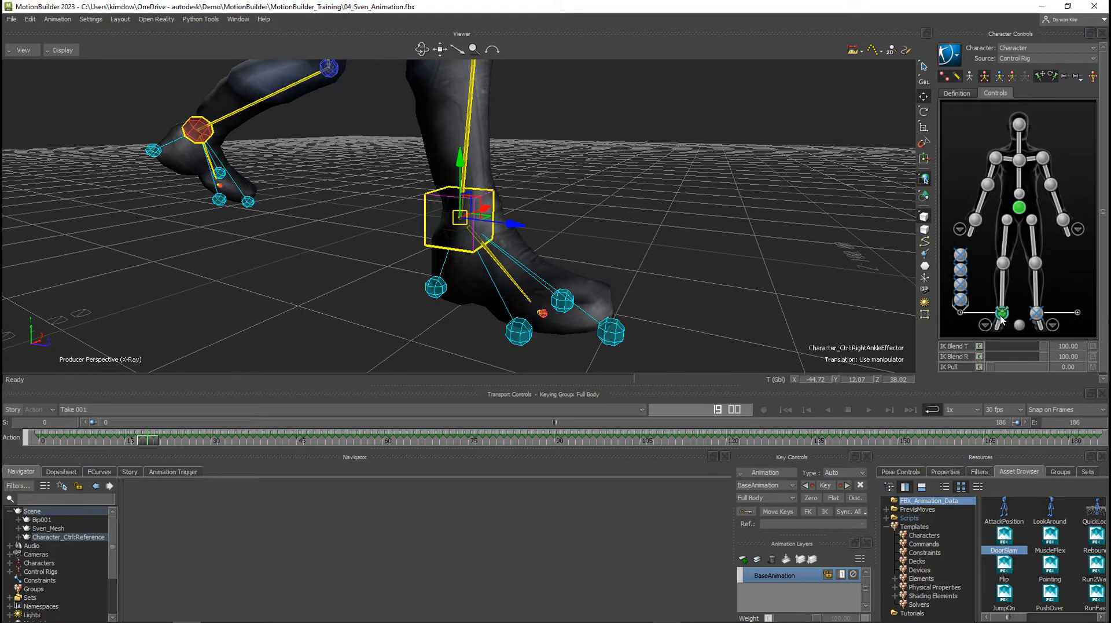
drag(1044, 347, 981, 359)
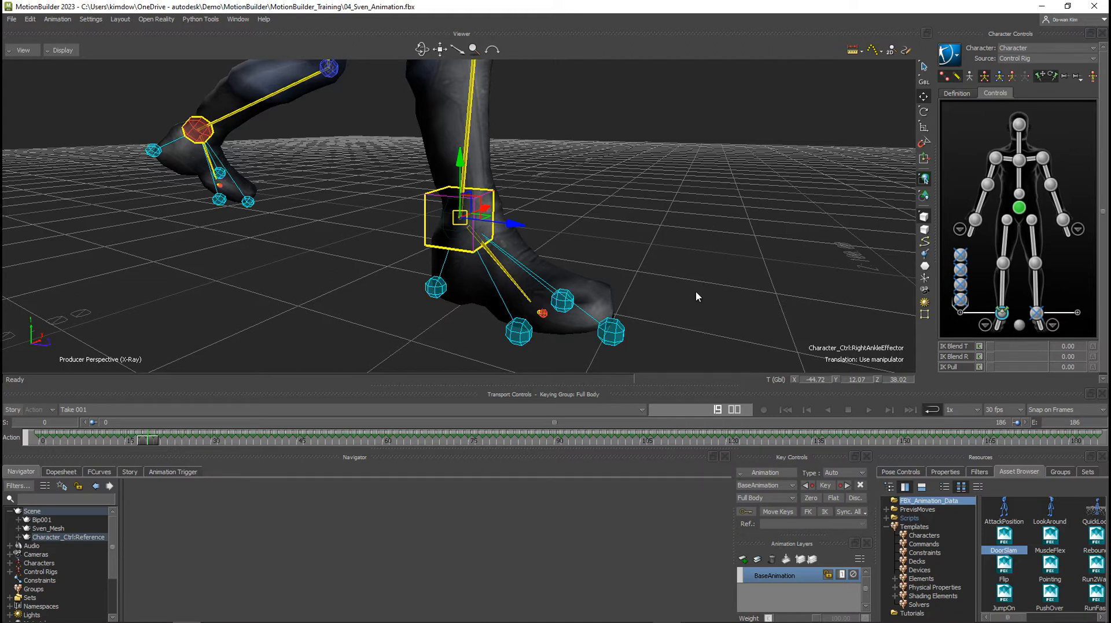
click(445, 224)
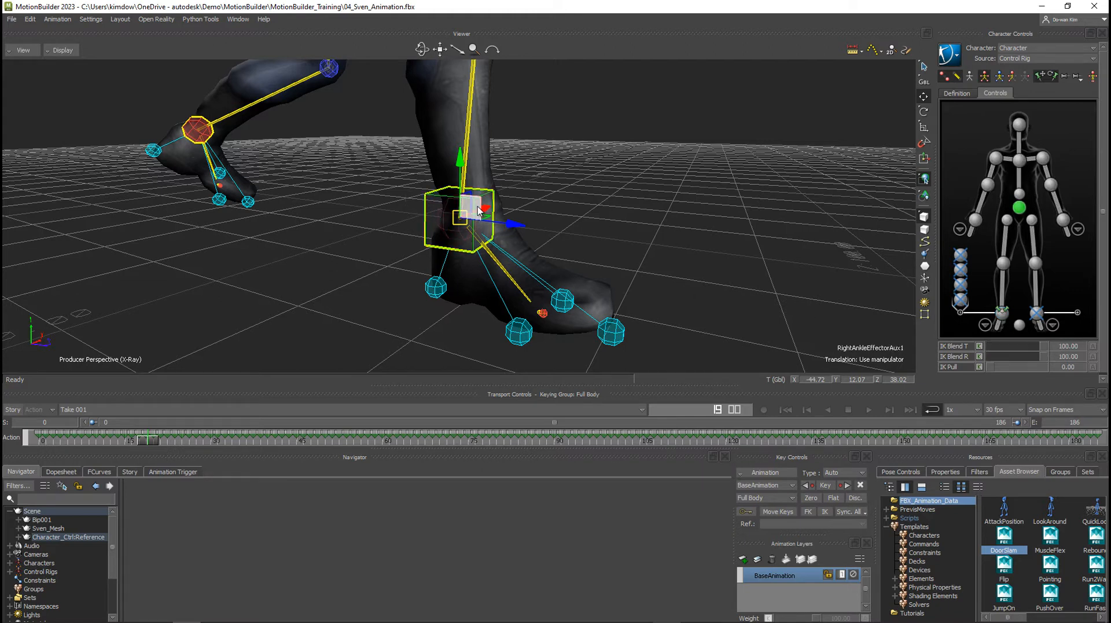
drag(478, 202, 586, 196)
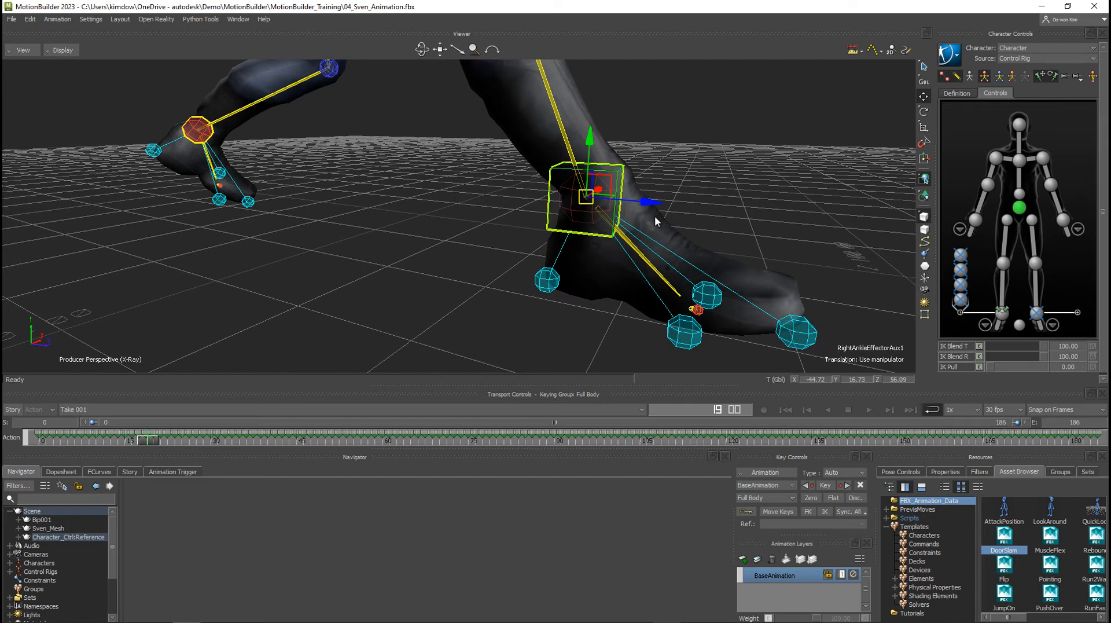
key(ctrl+z)
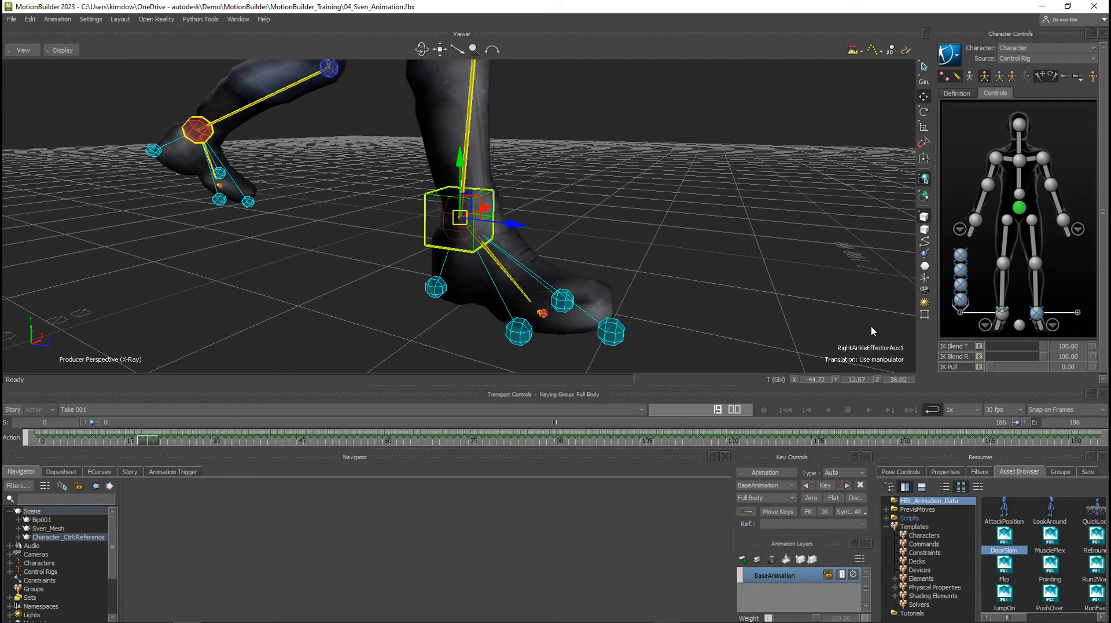
Return the right ankle effector's IK Blend T and IK Blend R to 100 and reselect its auxiliary effector.
click(1003, 313)
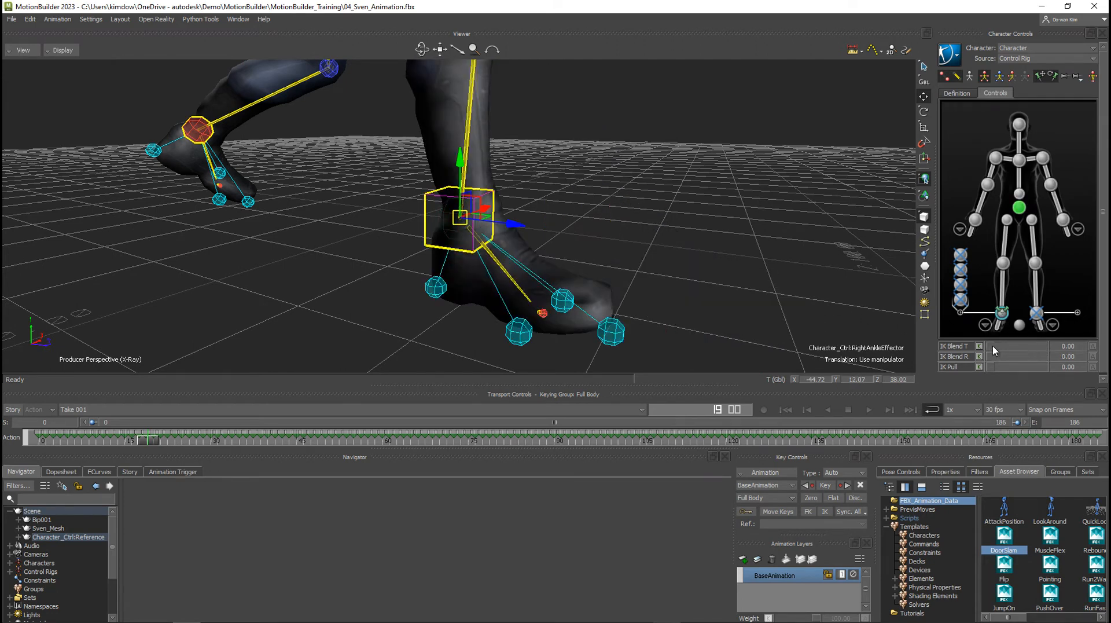
drag(994, 347, 1064, 351)
drag(994, 356, 1067, 357)
click(427, 215)
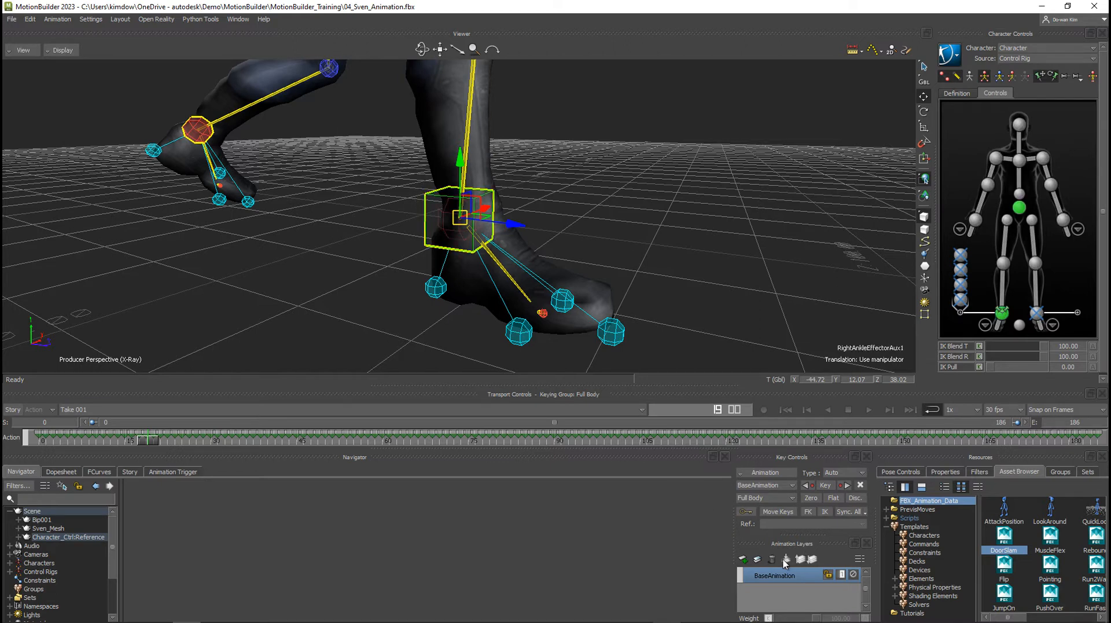
Add an animation layer and, one frame earlier, key the auxiliary ankle effector's IK Blend T and IK Blend R at 0.
click(743, 559)
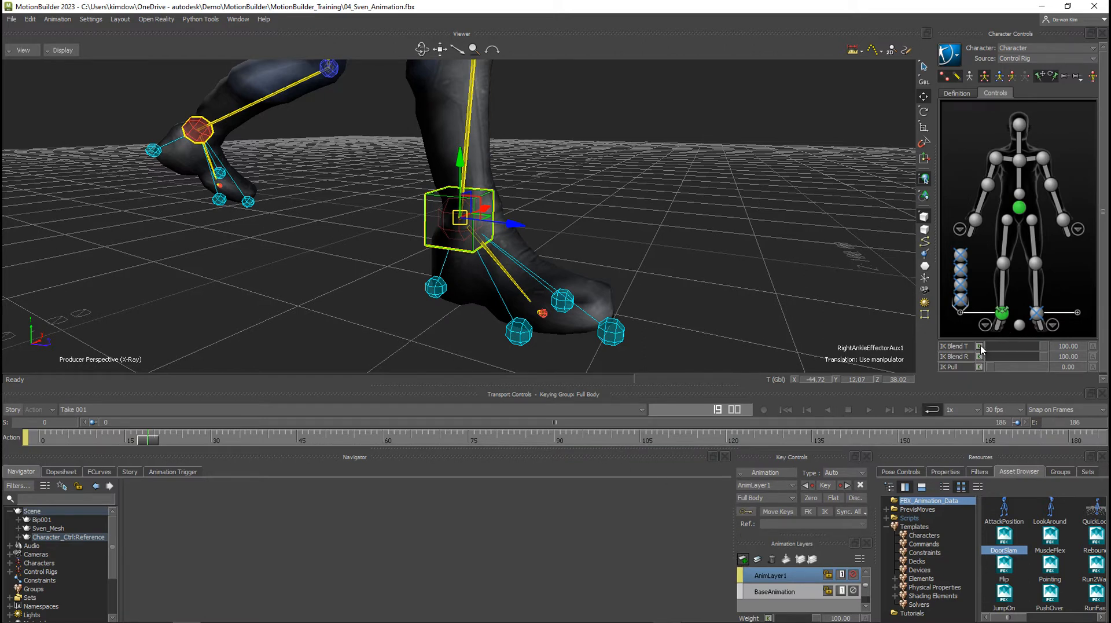
click(143, 440)
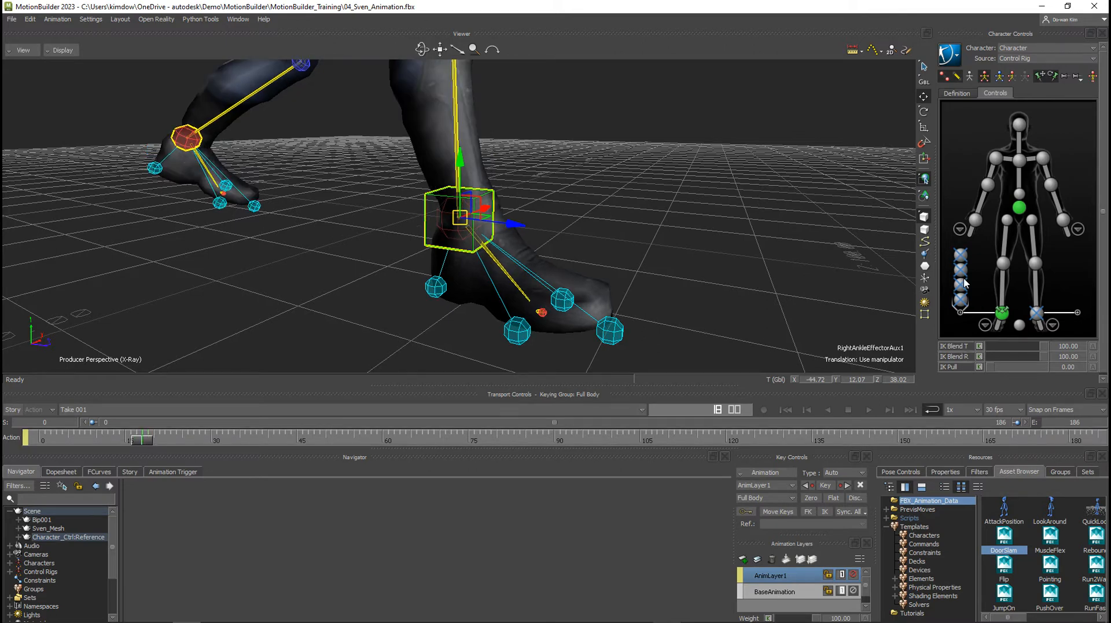
drag(1042, 347, 981, 362)
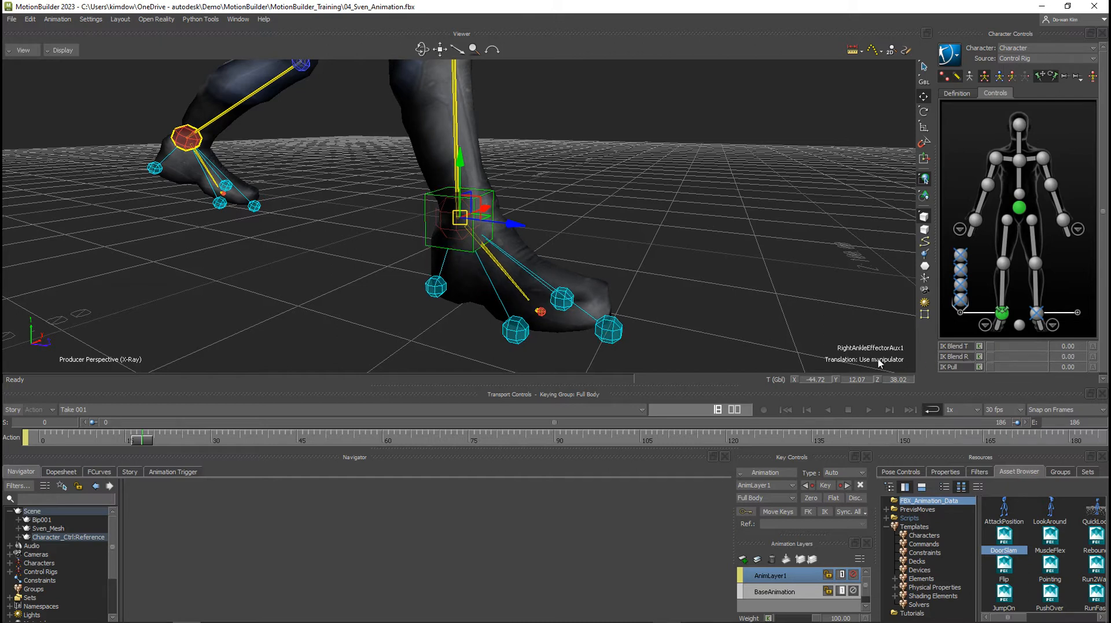
click(979, 346)
click(979, 357)
On the following frame, set and key the auxiliary ankle effector's IK Blend T and IK Blend R at 100.
drag(150, 440, 146, 439)
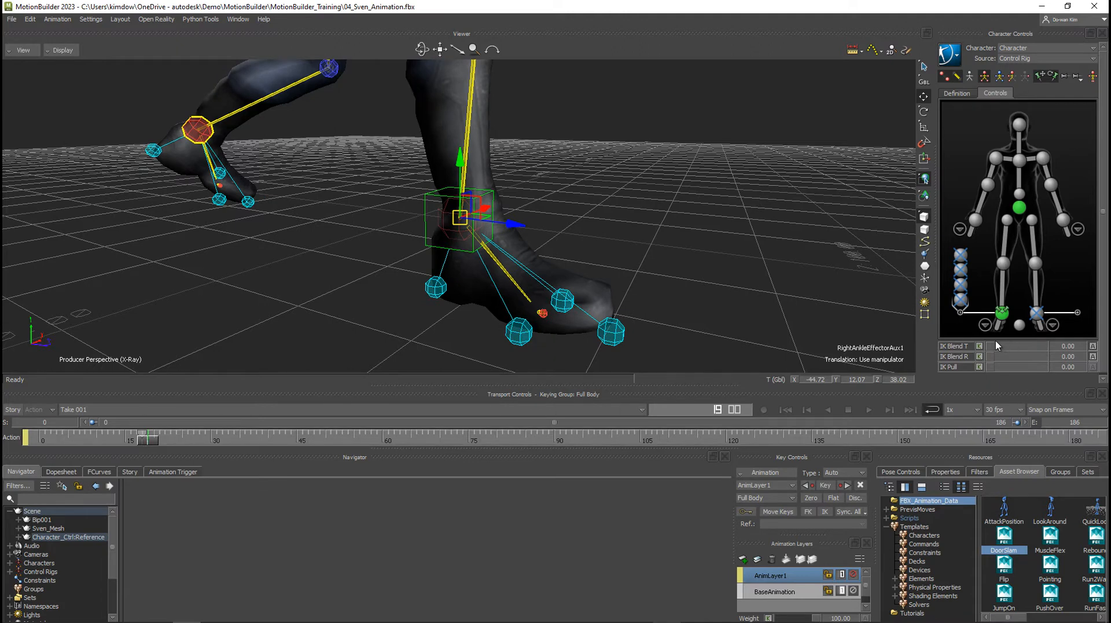
drag(996, 346, 1058, 350)
drag(993, 359, 1037, 358)
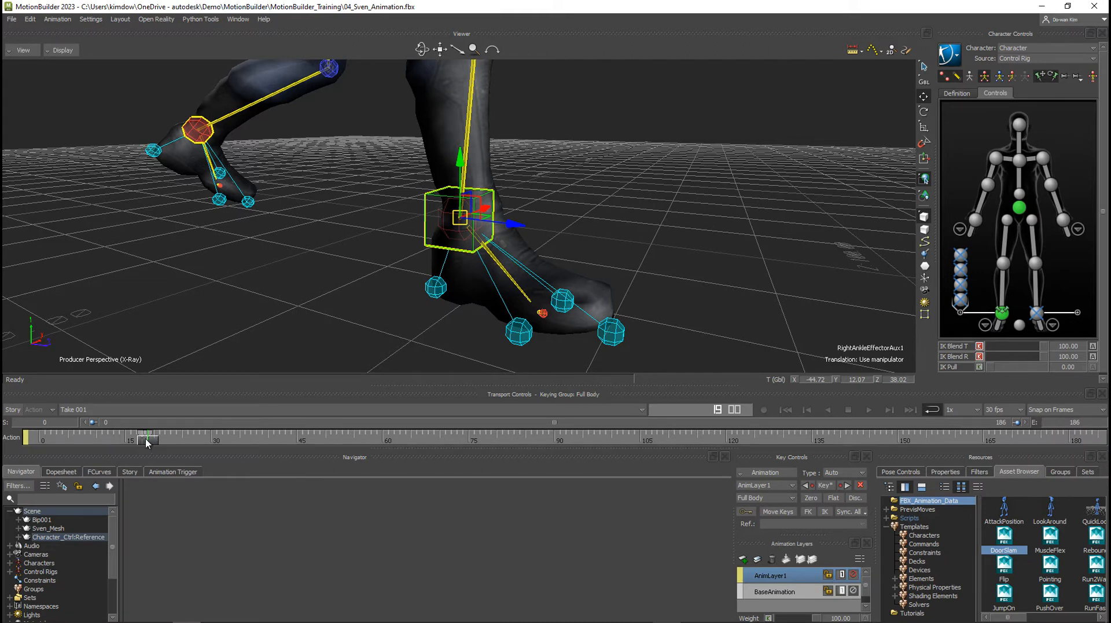
Go back one frame and key the main right ankle effector's IK Blend T and IK Blend R at 100.
drag(146, 439, 141, 441)
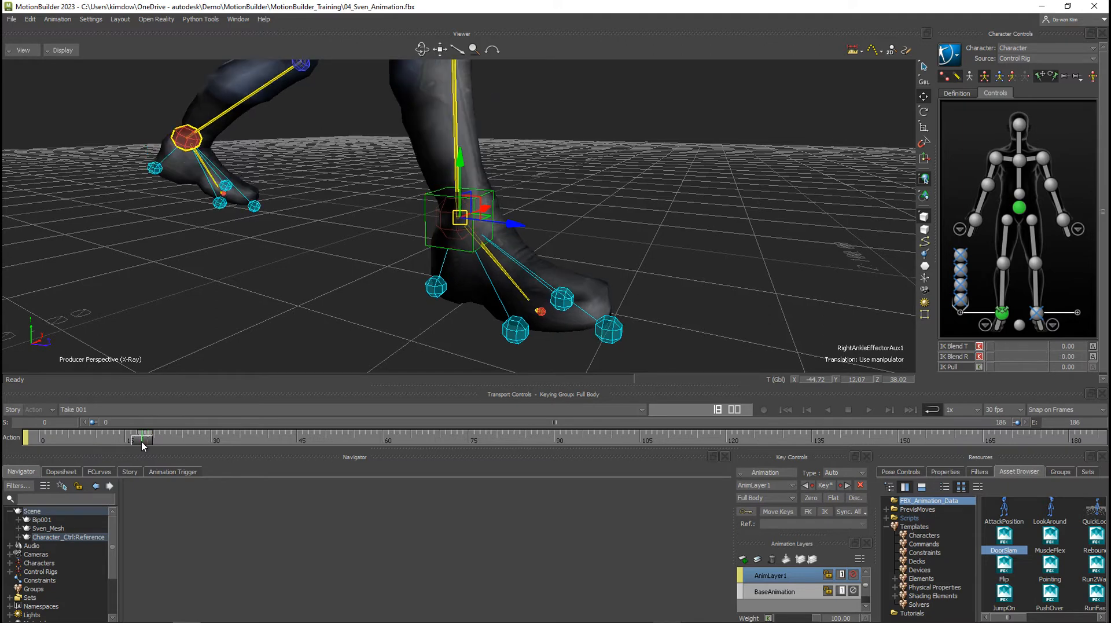
click(1003, 315)
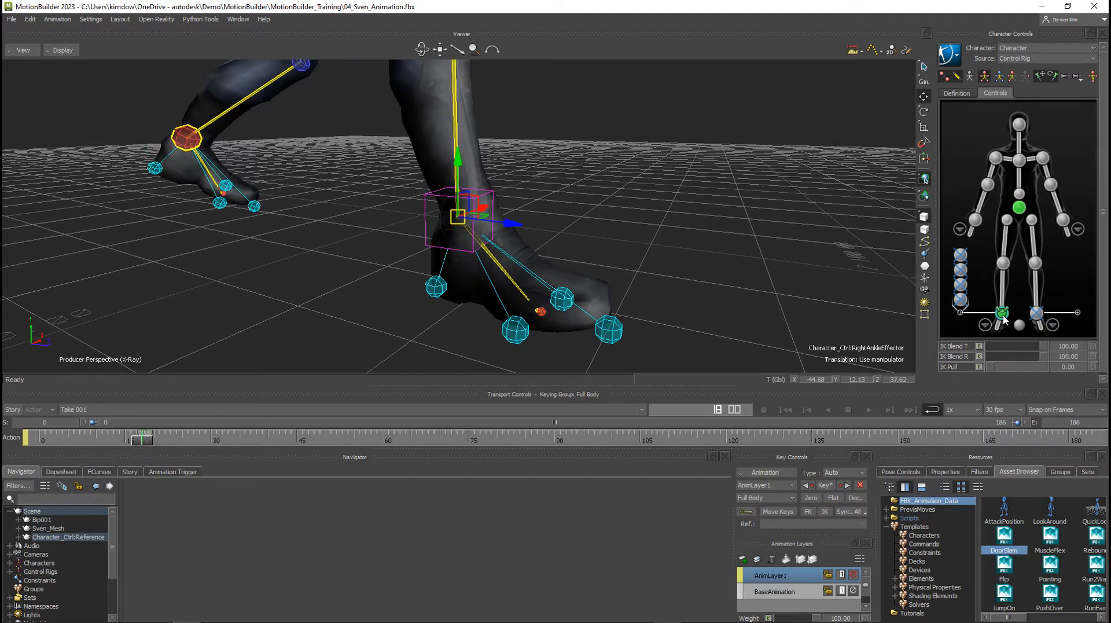
click(980, 346)
click(980, 356)
On the following frame, key the main right ankle effector's IK Blend T and IK Blend R at 0, and scrub to frame 32 to check the foot.
click(146, 439)
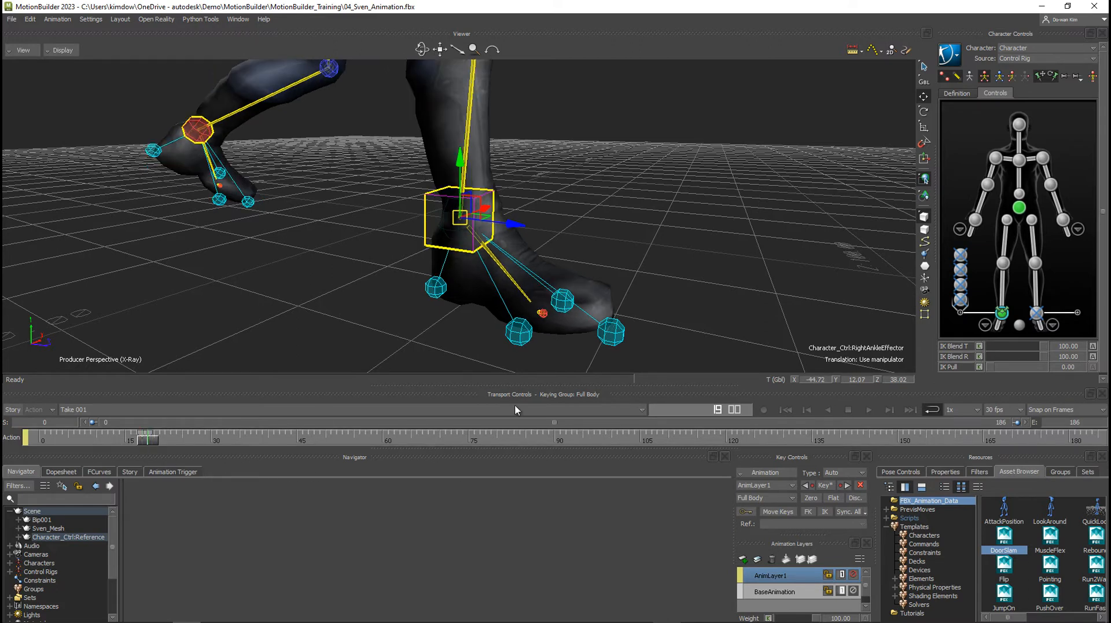
drag(1044, 347, 981, 356)
click(980, 346)
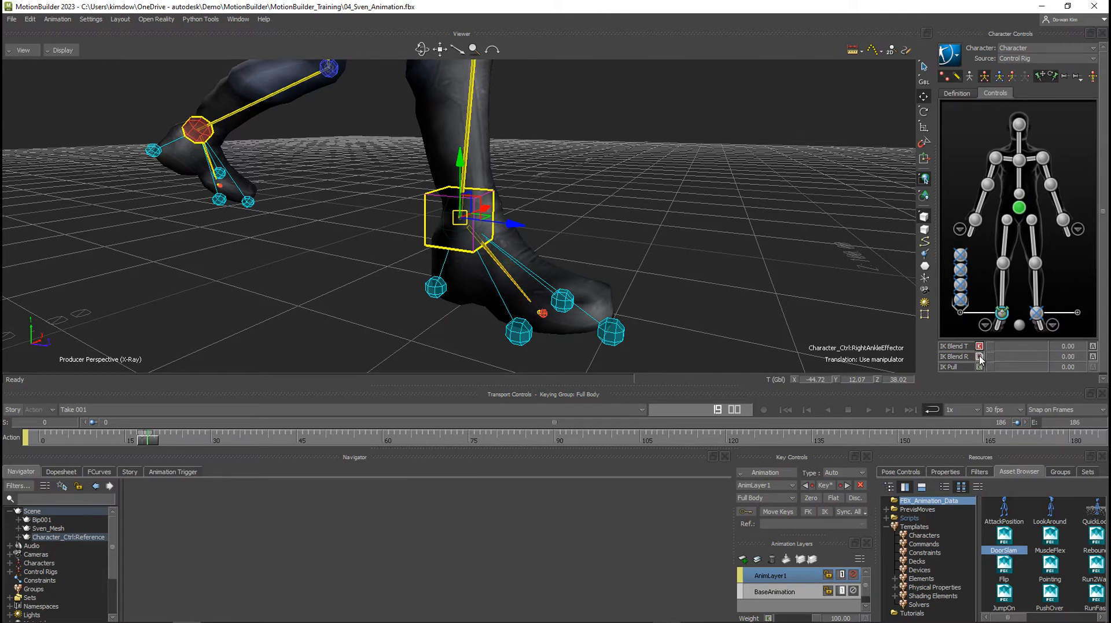
click(979, 356)
drag(144, 439, 222, 439)
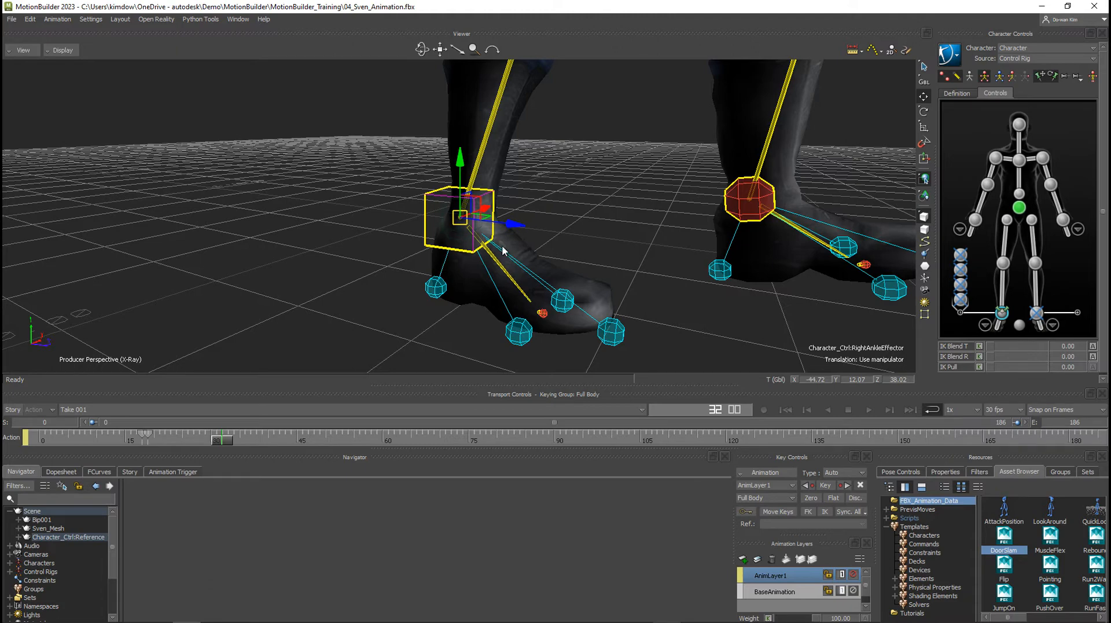
alt+right_drag(688, 255, 591, 251)
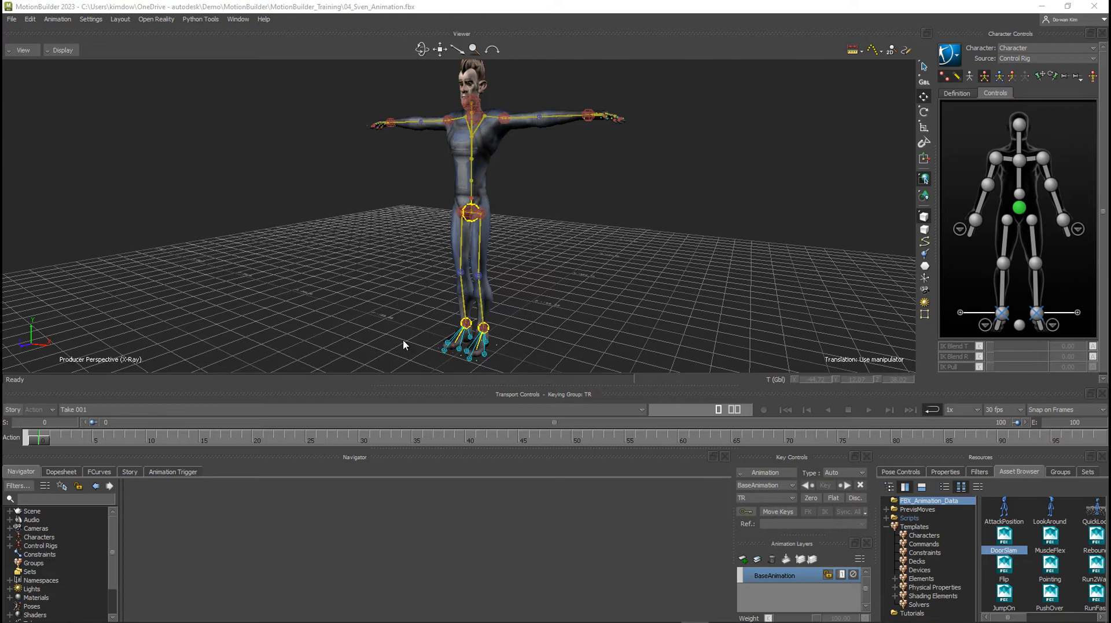
click(900, 472)
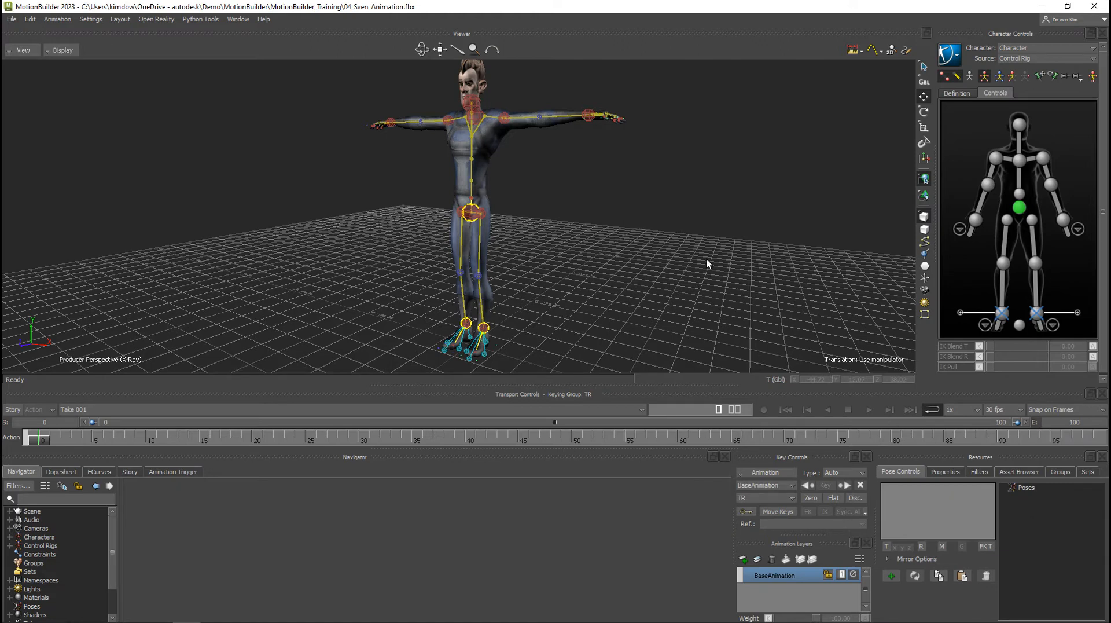
alt+right_drag(706, 259, 671, 258)
alt+drag(671, 258, 630, 254)
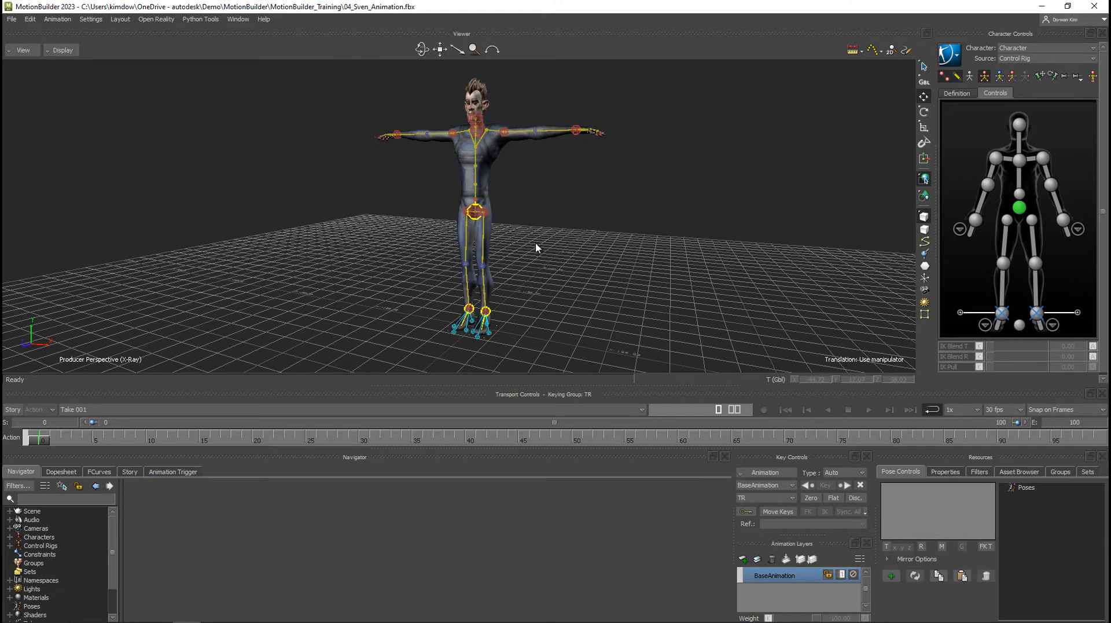
mouse_move(441, 294)
alt+mouse_down()
mouse_move(367, 290)
mouse_move(421, 291)
alt+mouse_up()
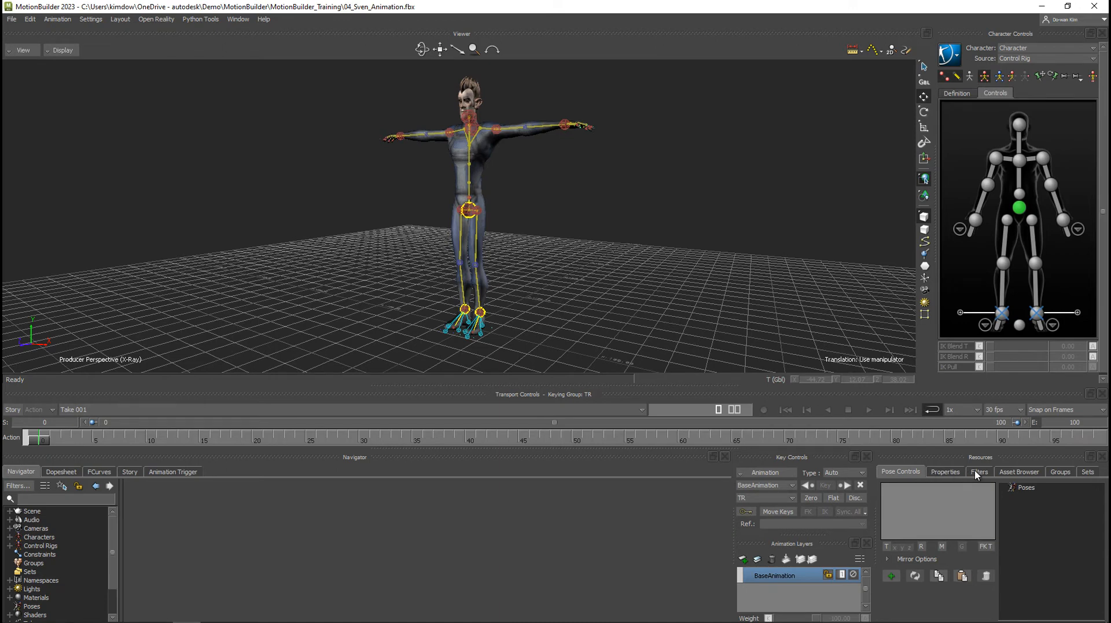
Merge the RunSlow take from the animation assets into the scene and set RunSlow as Character's input source.
click(1007, 473)
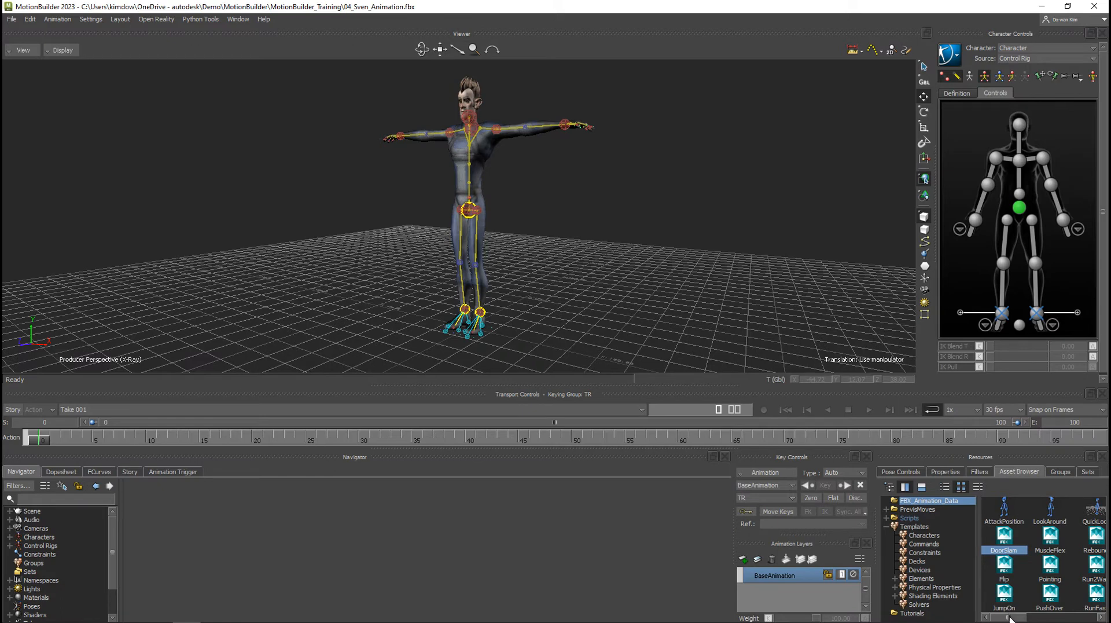
drag(1011, 619, 1042, 618)
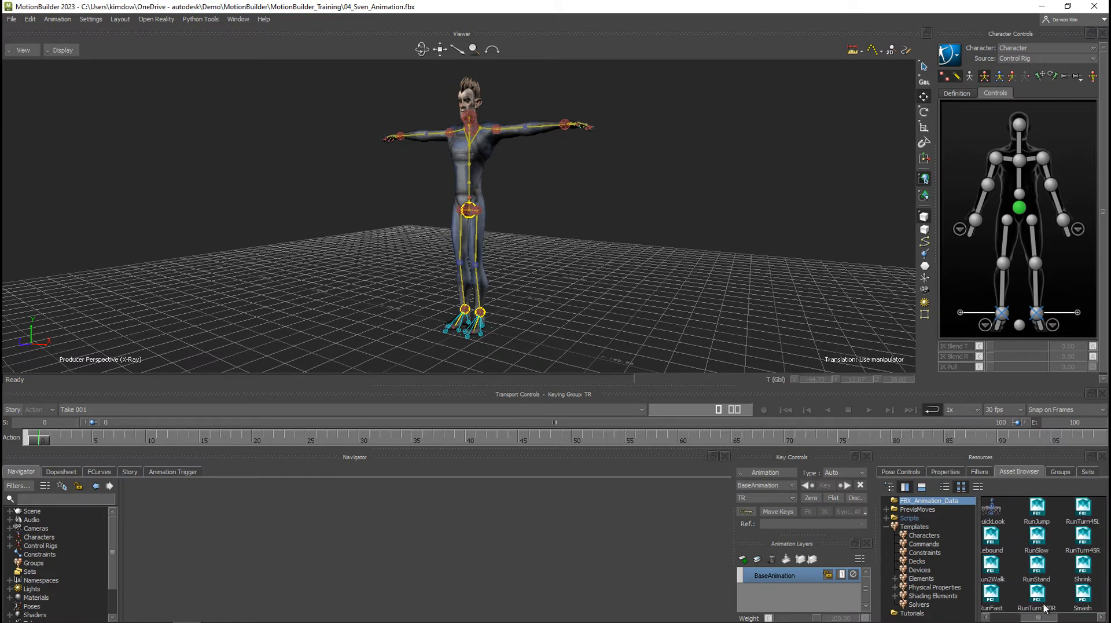
drag(1044, 543, 650, 254)
mouse_move(677, 257)
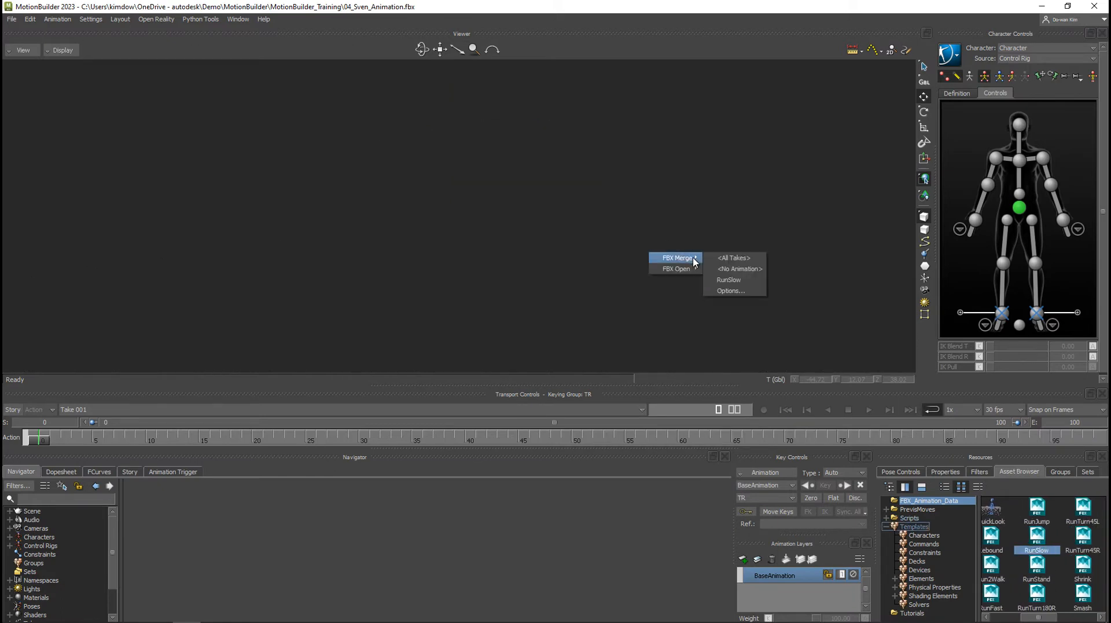
click(738, 281)
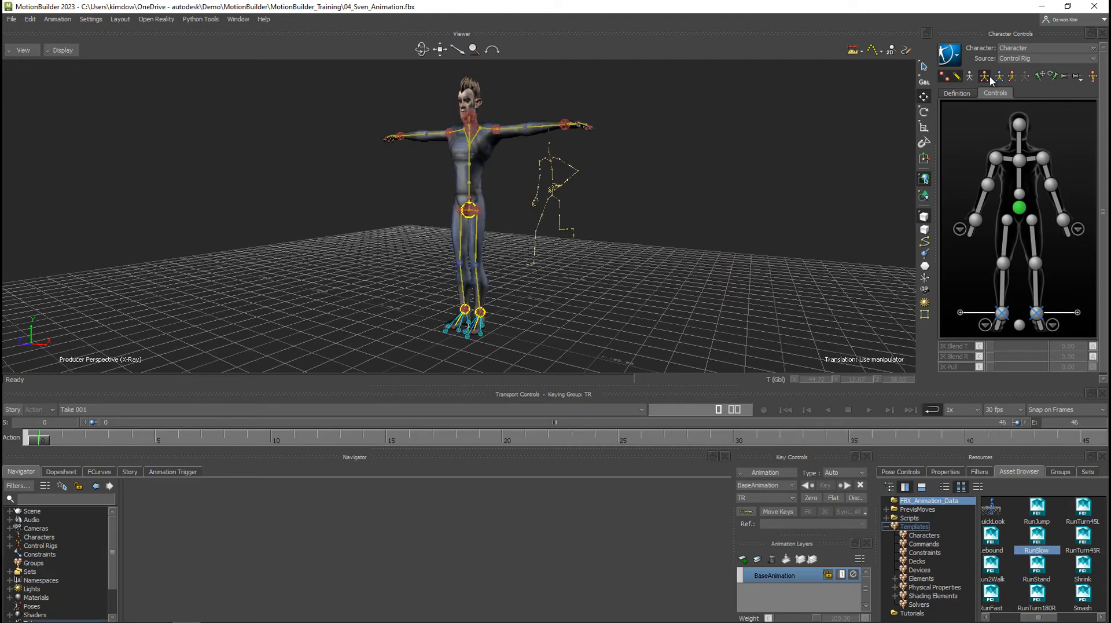
click(1048, 57)
click(1012, 95)
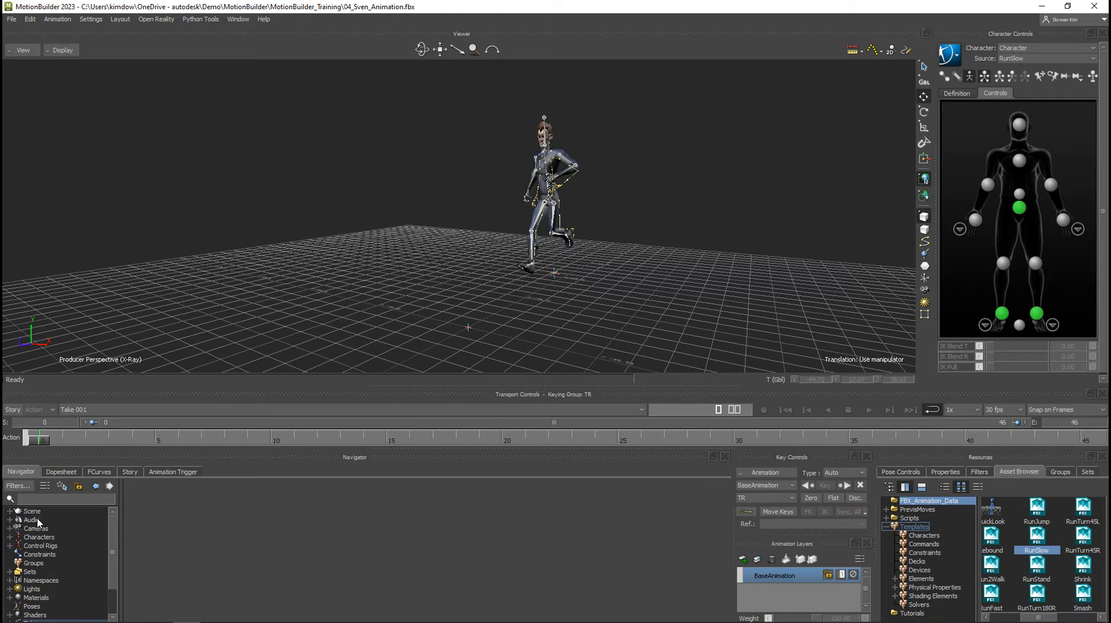
Enable Lock X and Lock Z under the In Place settings of Character.
click(10, 538)
click(44, 546)
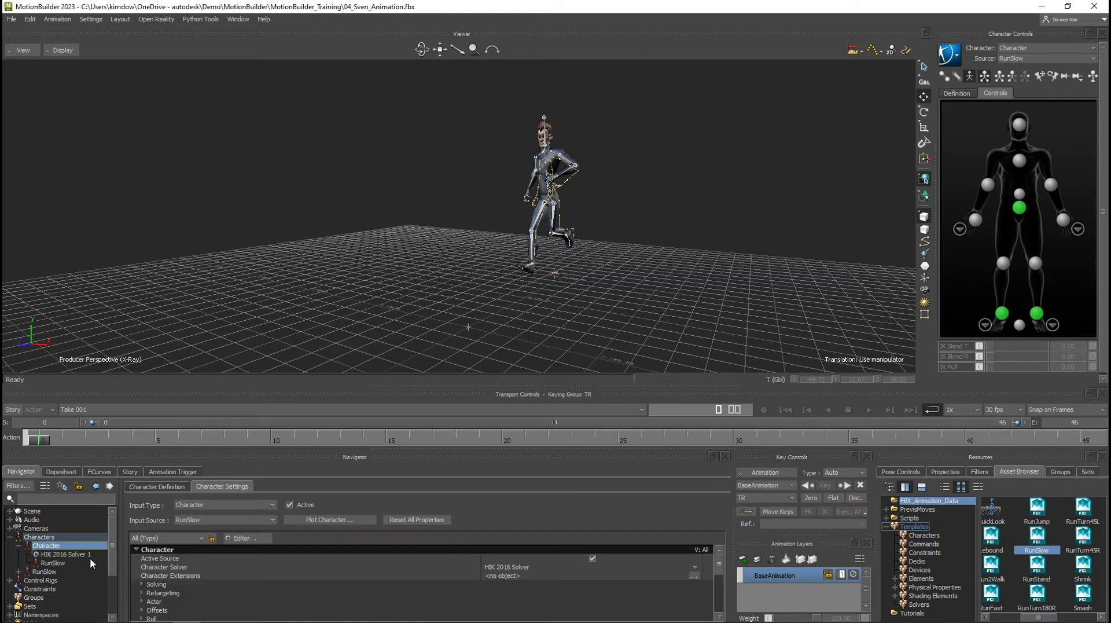
scroll(232, 588, down, 5)
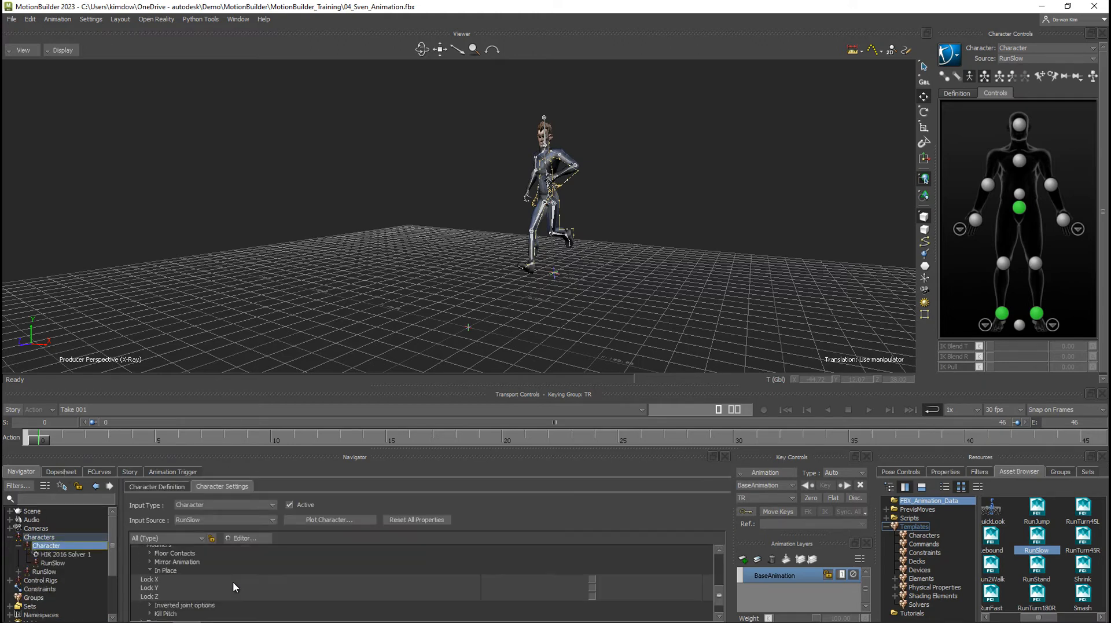
click(592, 579)
click(592, 596)
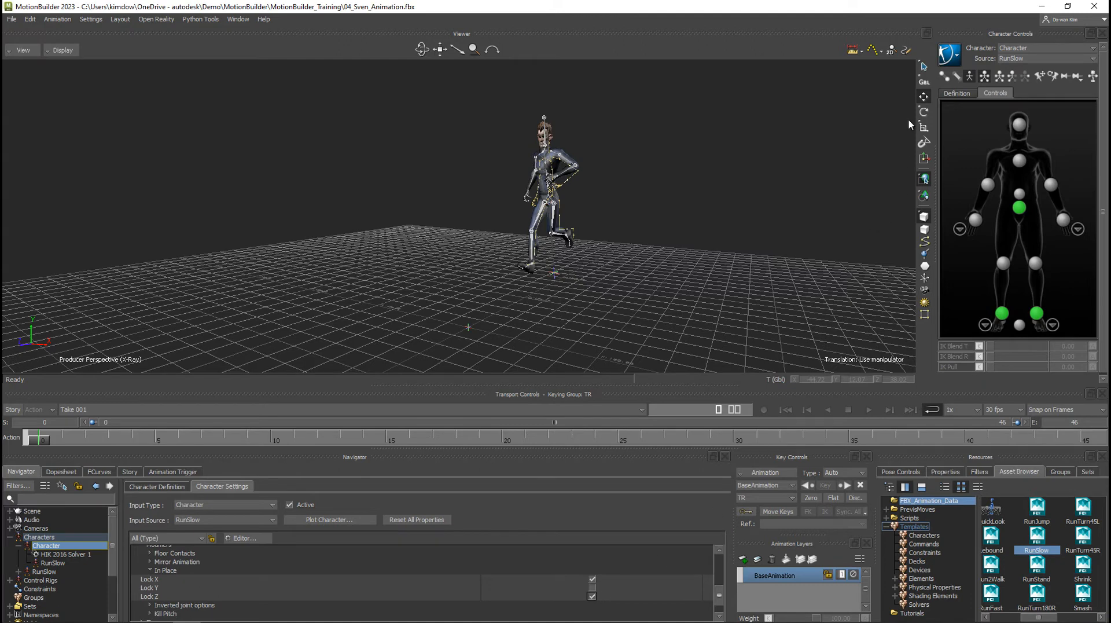
Bake Character's in-place run to the control rig.
click(955, 53)
mouse_move(978, 117)
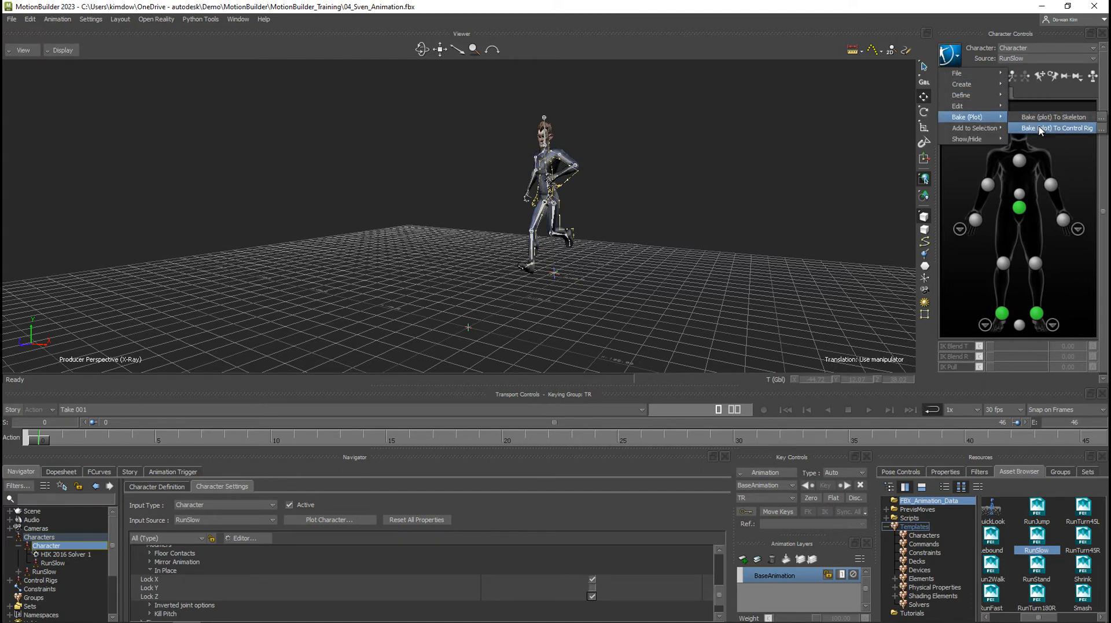
click(1038, 128)
Bake Character's animation to the skeleton, and bake it back to the control rig to align the rig with the mesh.
click(953, 57)
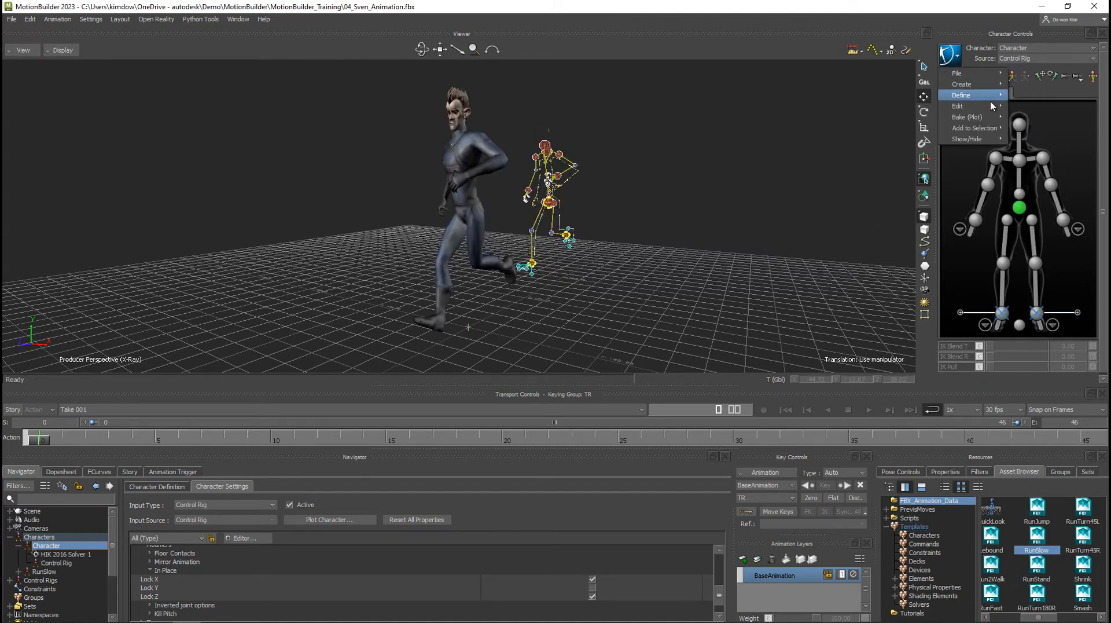
mouse_move(994, 113)
click(1042, 117)
click(956, 57)
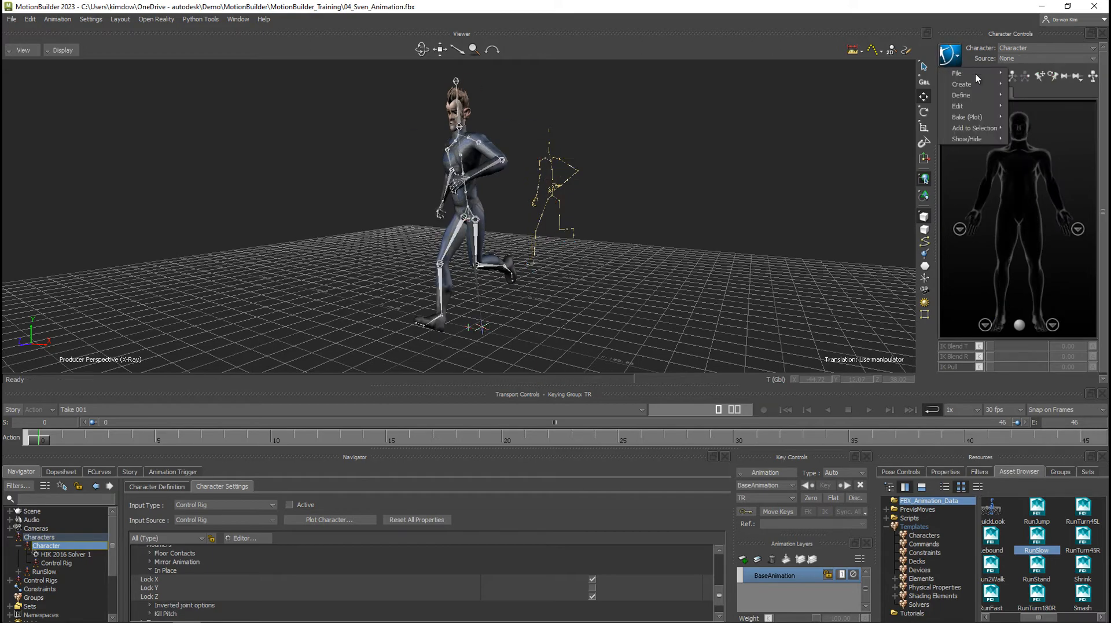
click(1042, 118)
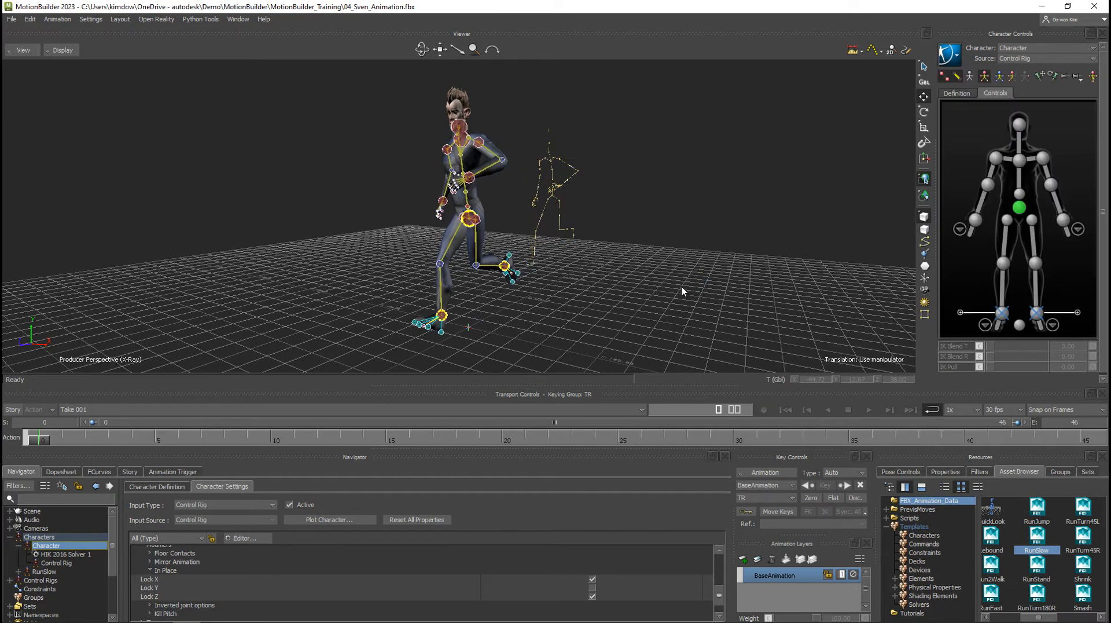
Store Character's current full-body running pose as a new pose in the pose controls.
alt+drag(570, 298, 510, 285)
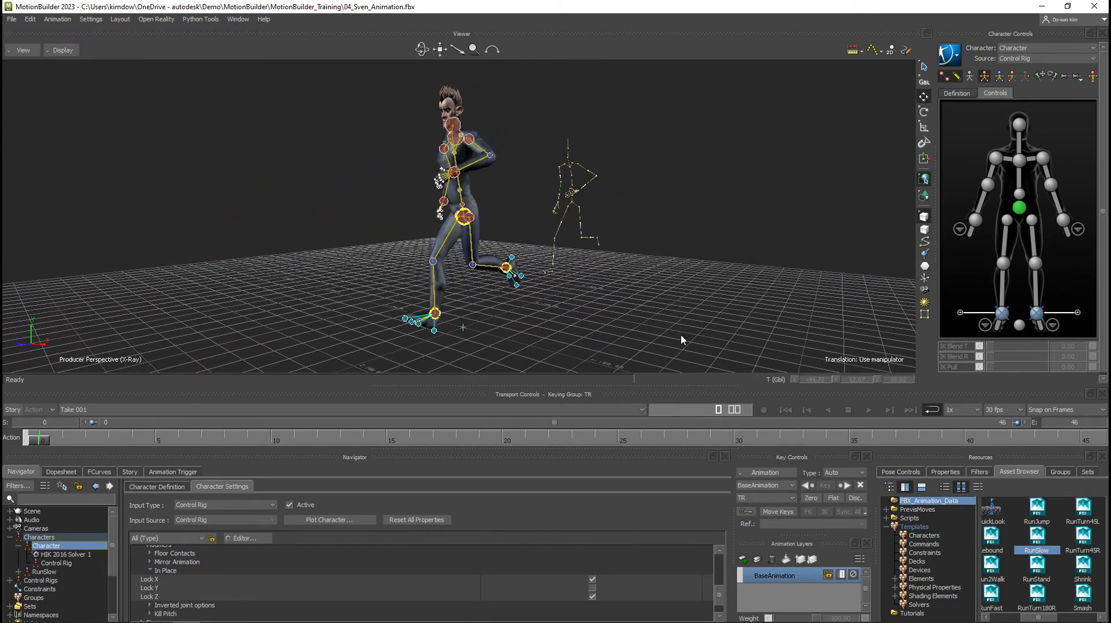
click(919, 472)
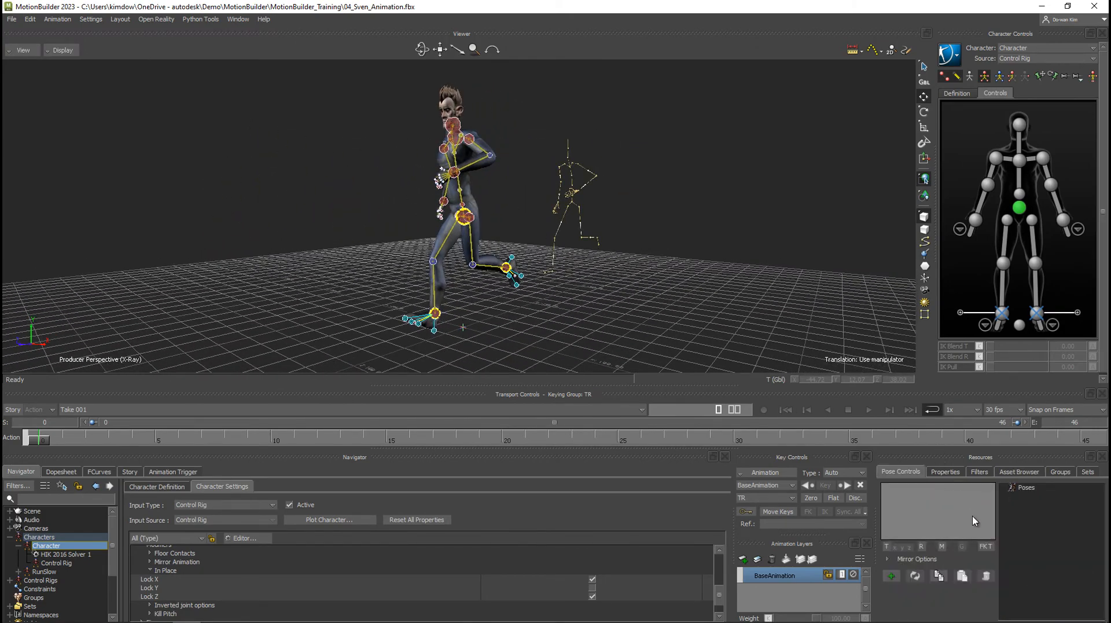
click(465, 219)
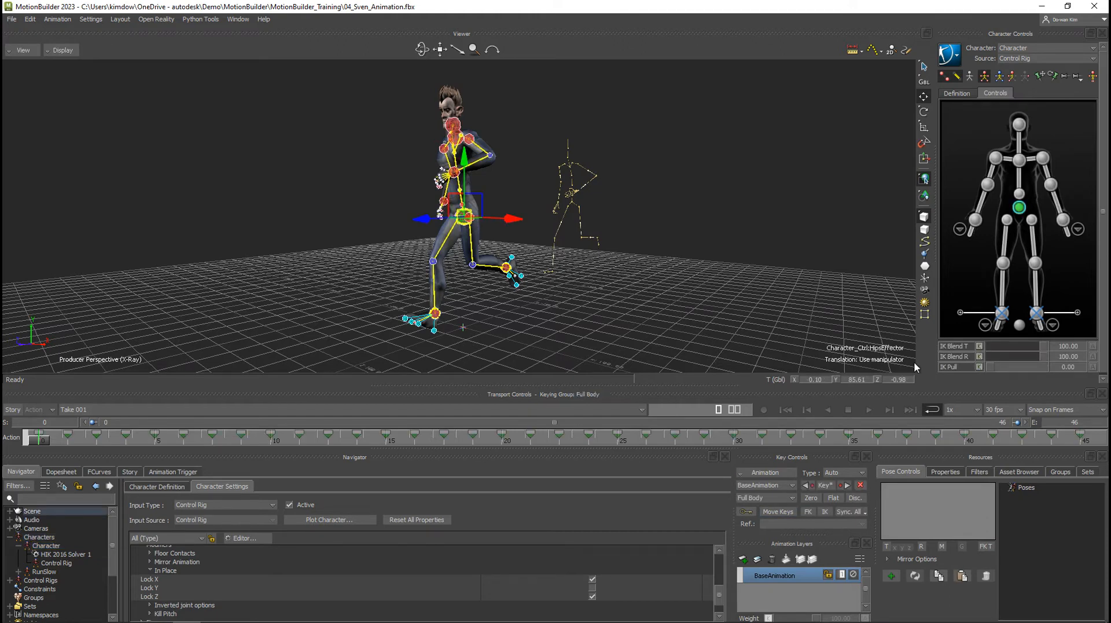
click(891, 576)
click(1007, 488)
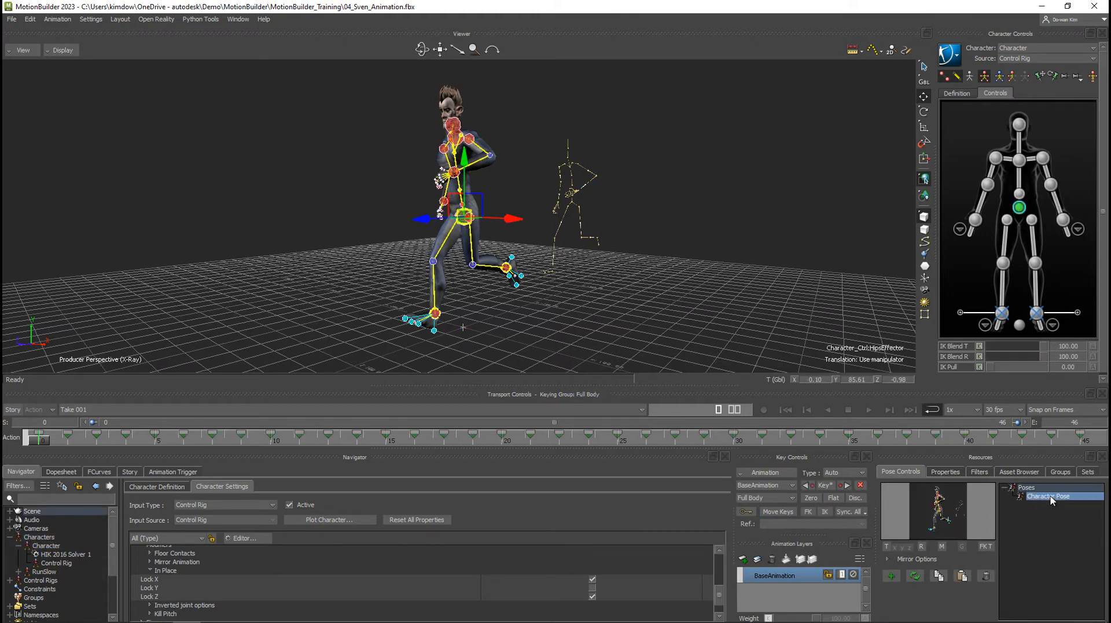
Rename the new character pose as Run_Slow.
right_click(1052, 500)
click(1035, 557)
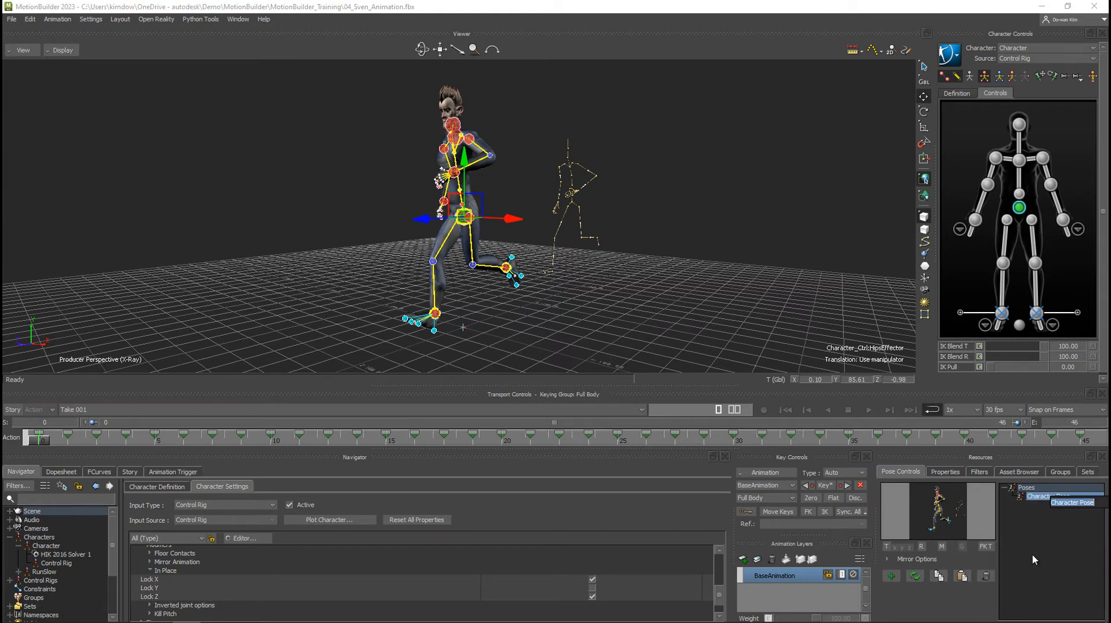
text(Run_Slow)
key(Return)
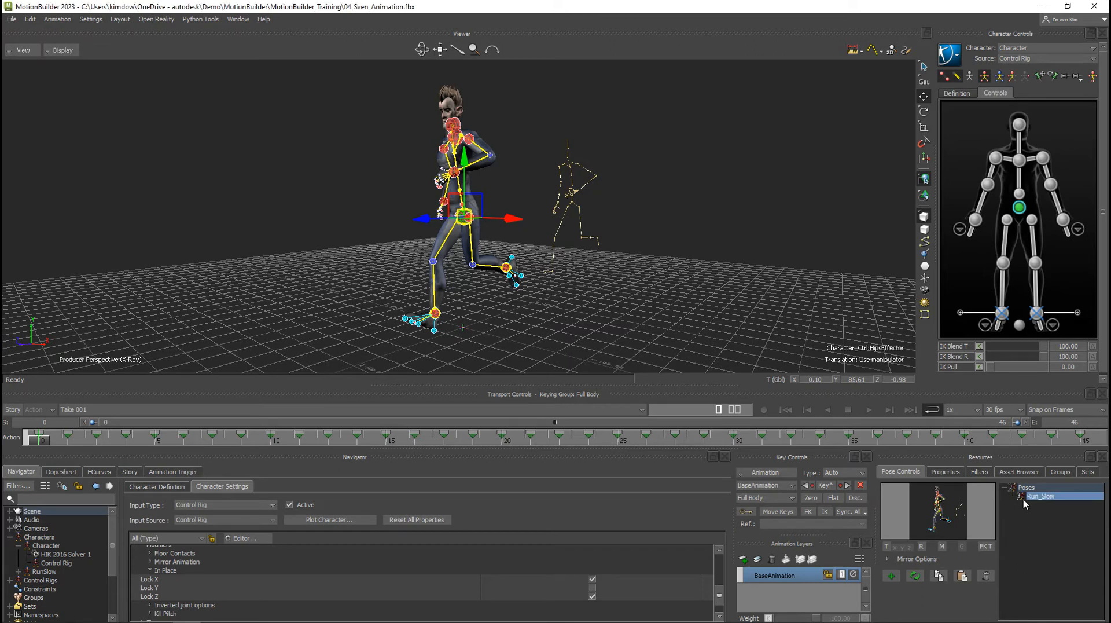
Merge the AttackPosition take from the animation assets into the scene.
click(1019, 472)
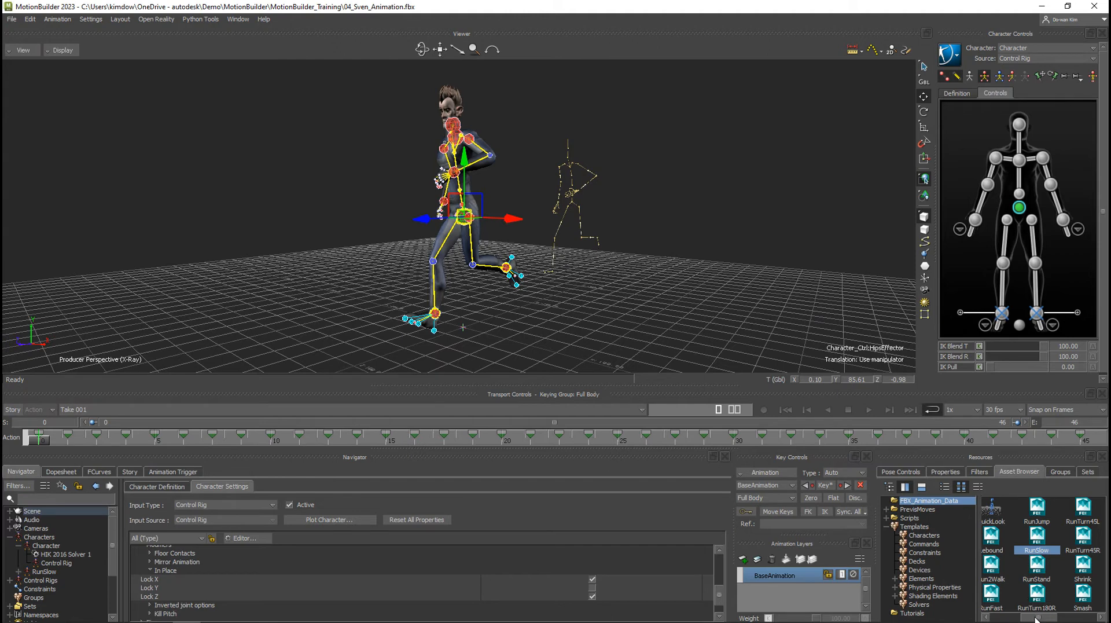
drag(1036, 618, 1005, 618)
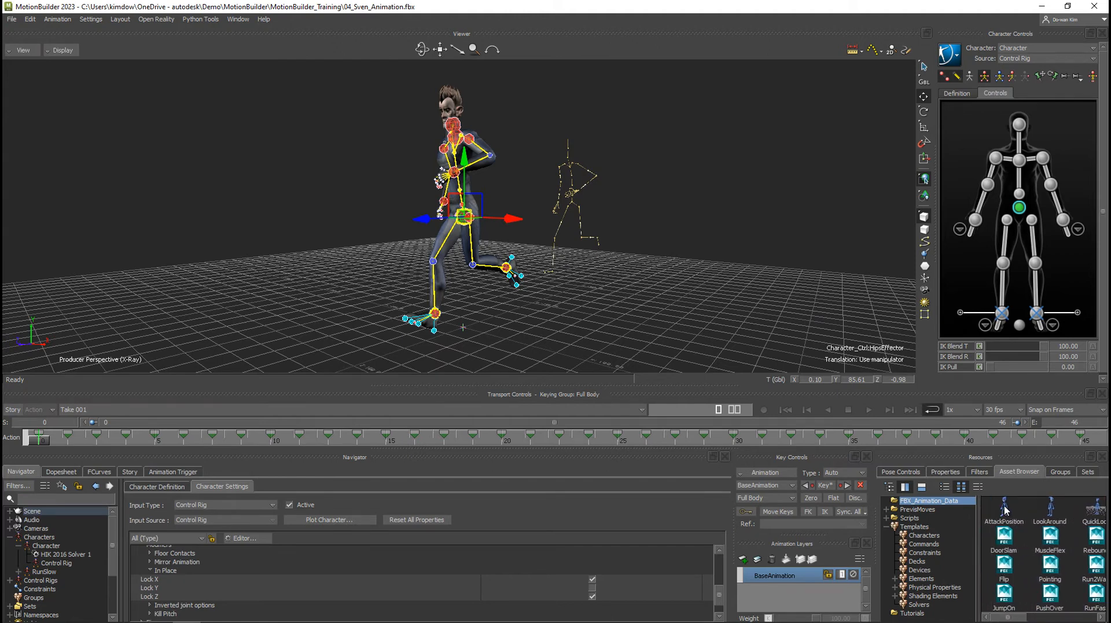
drag(1005, 515, 643, 234)
mouse_move(665, 227)
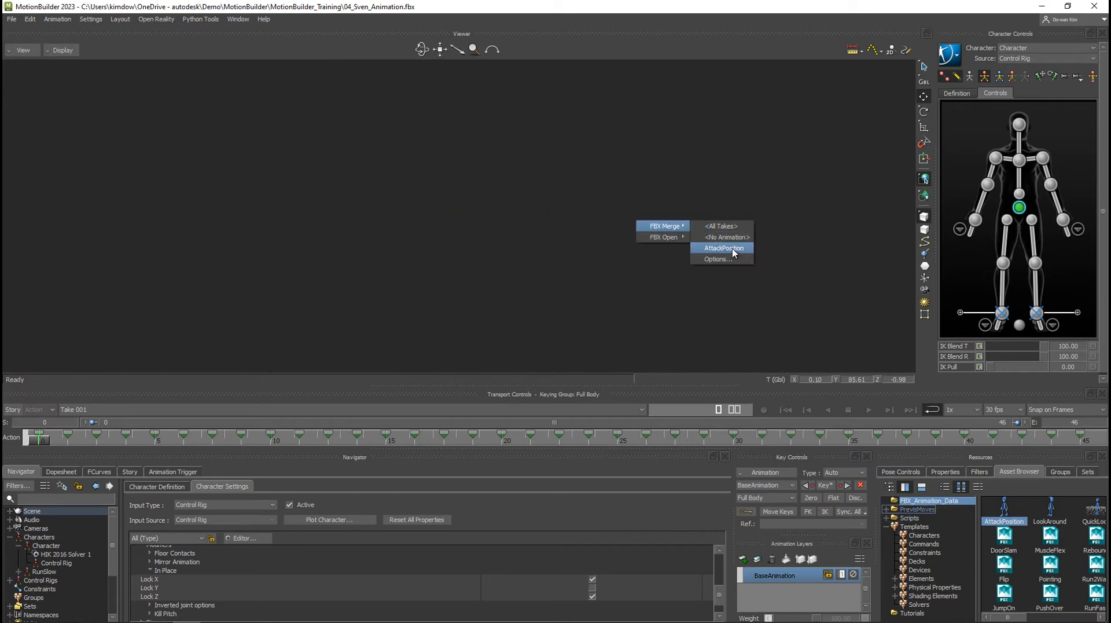
click(719, 248)
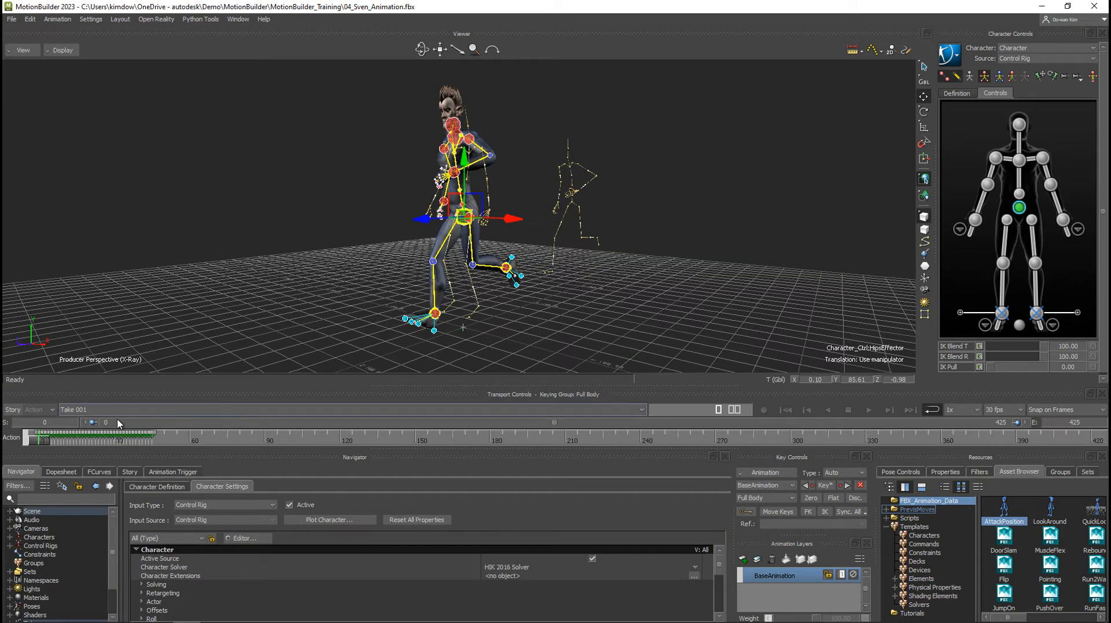
Set AttackPosition as Character's input source.
click(57, 441)
drag(57, 444, 33, 442)
click(1045, 58)
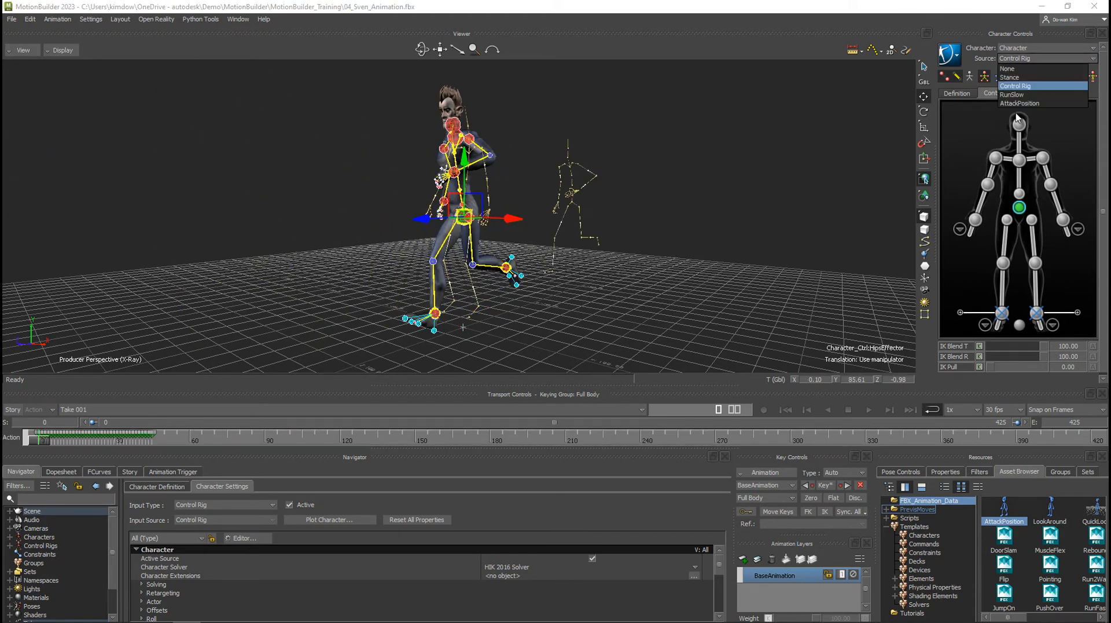
click(1019, 86)
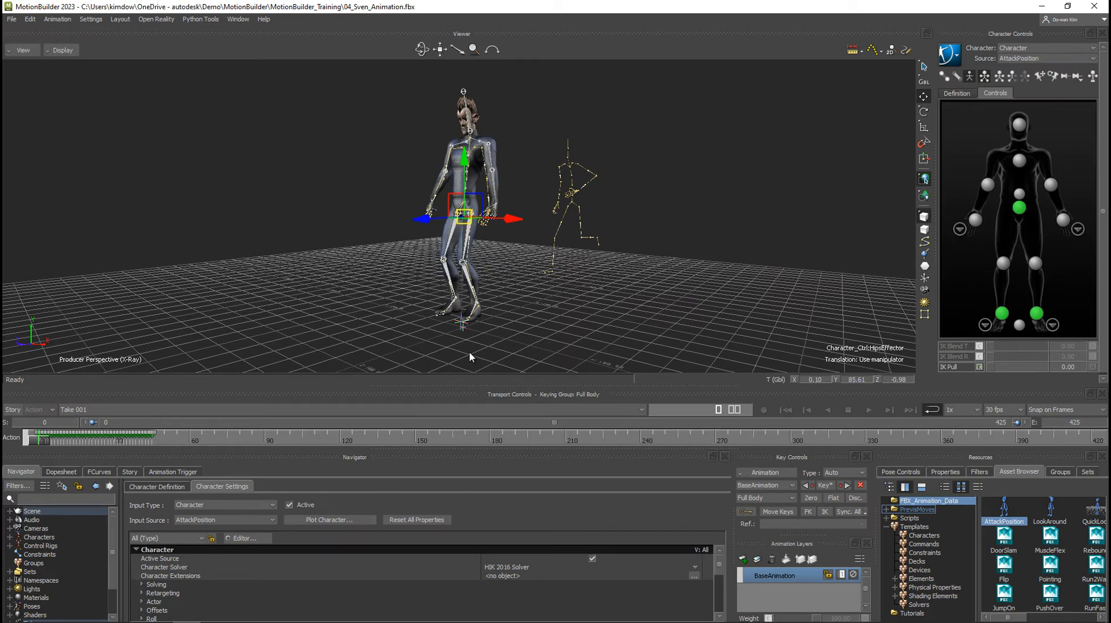
Bake Character's AttackPosition animation to the control rig.
click(950, 55)
mouse_move(989, 128)
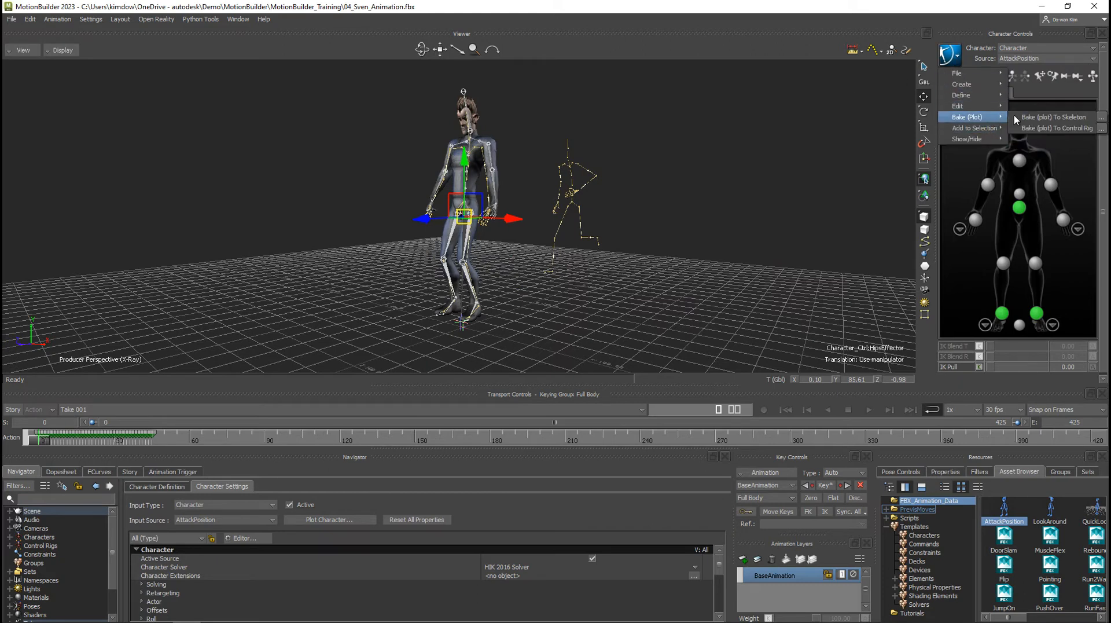
click(1036, 118)
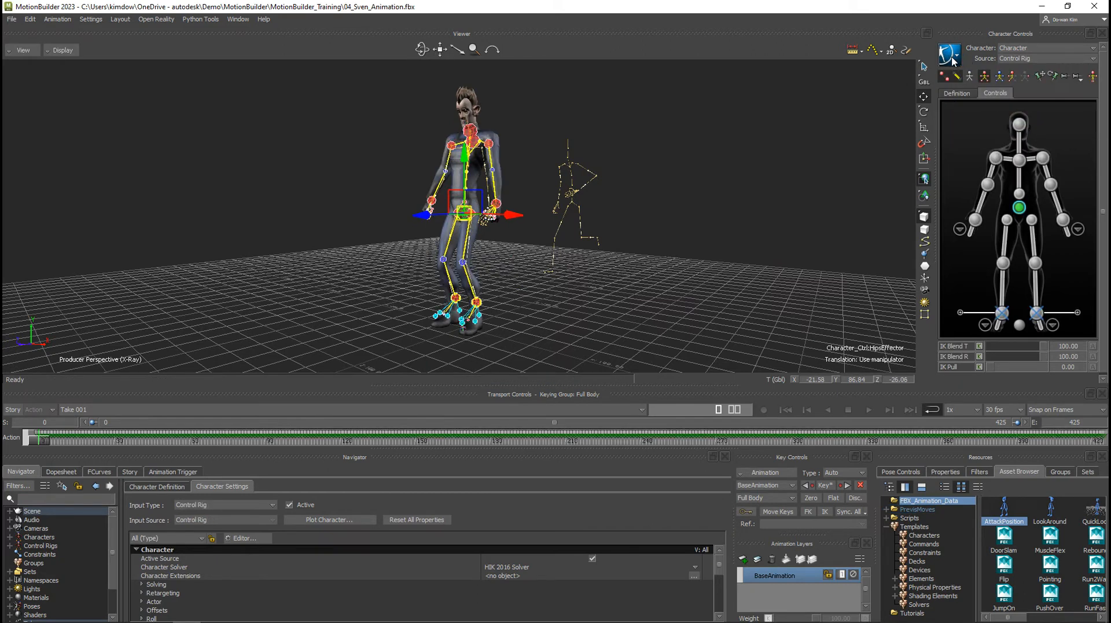
click(952, 58)
click(952, 59)
At frame 90, bake Character's attack animation to the skeleton and back to the control rig to align the rig with the mesh.
drag(46, 442, 263, 441)
click(64, 50)
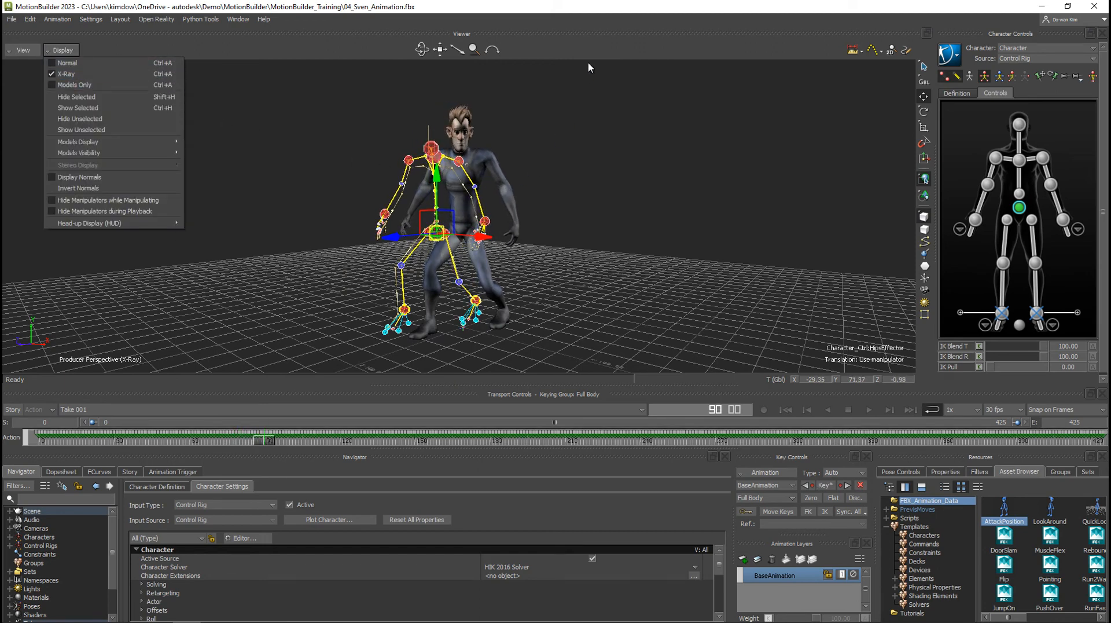
click(606, 47)
click(950, 55)
mouse_move(968, 117)
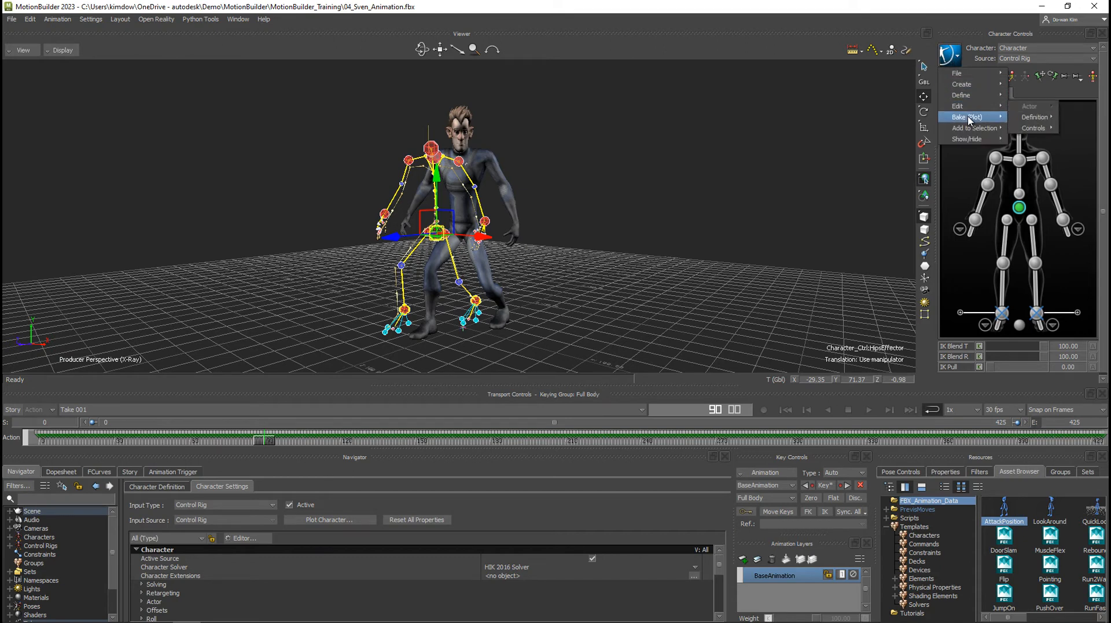
click(1035, 117)
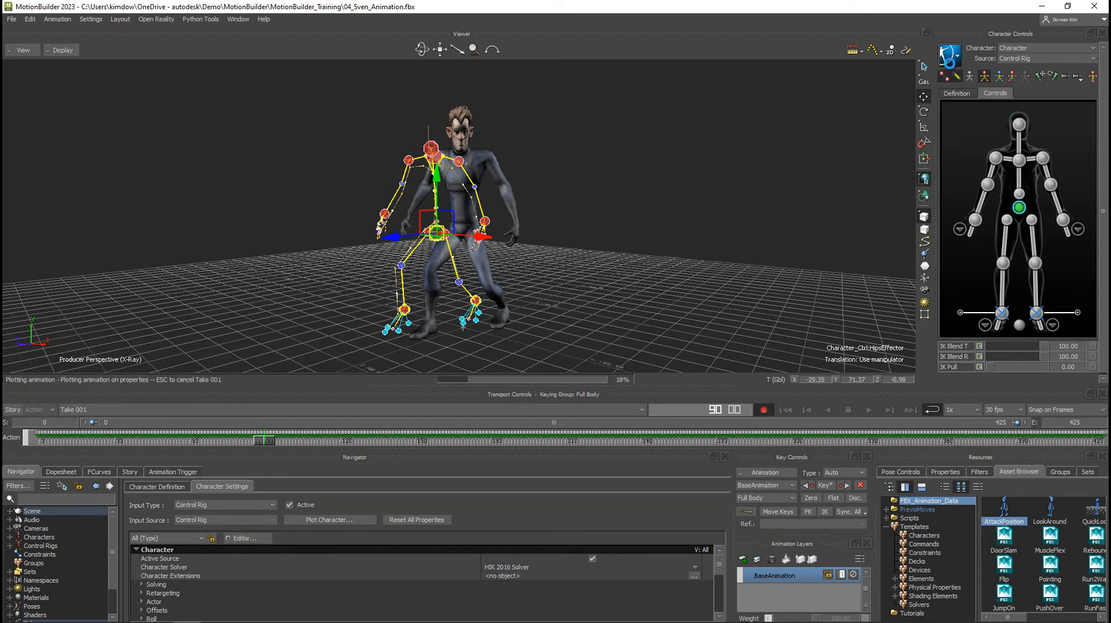
click(951, 55)
mouse_move(968, 117)
click(1037, 128)
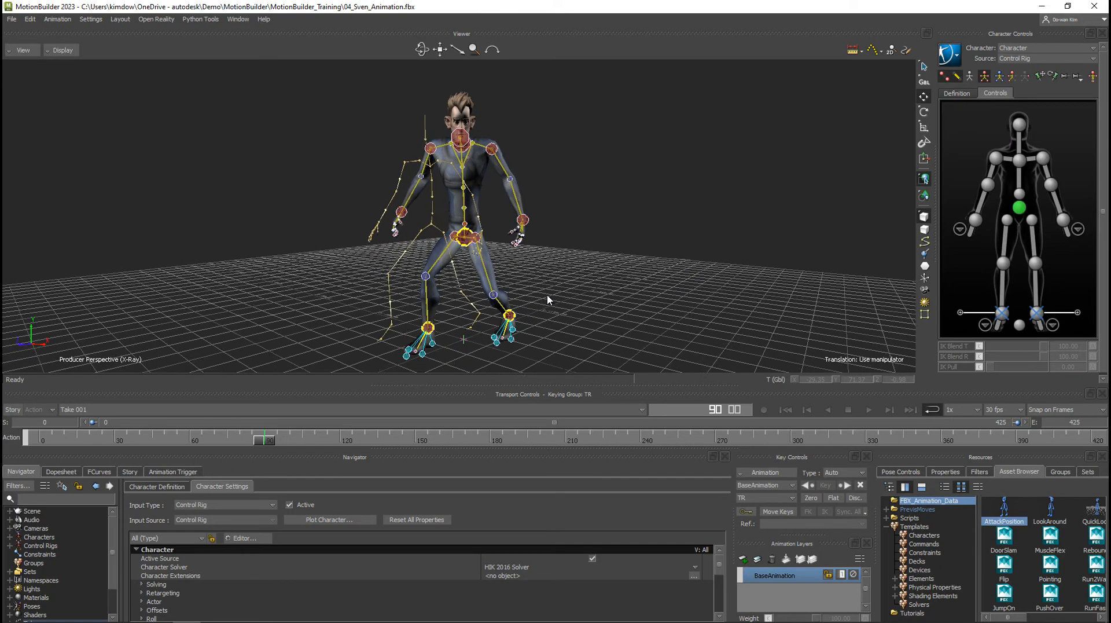
Store Character's full-body attack pose at frame 90 as a new pose in the pose controls.
scroll(548, 296, up, 1)
mouse_move(548, 297)
alt+mouse_down()
mouse_move(517, 296)
mouse_move(538, 297)
alt+mouse_up()
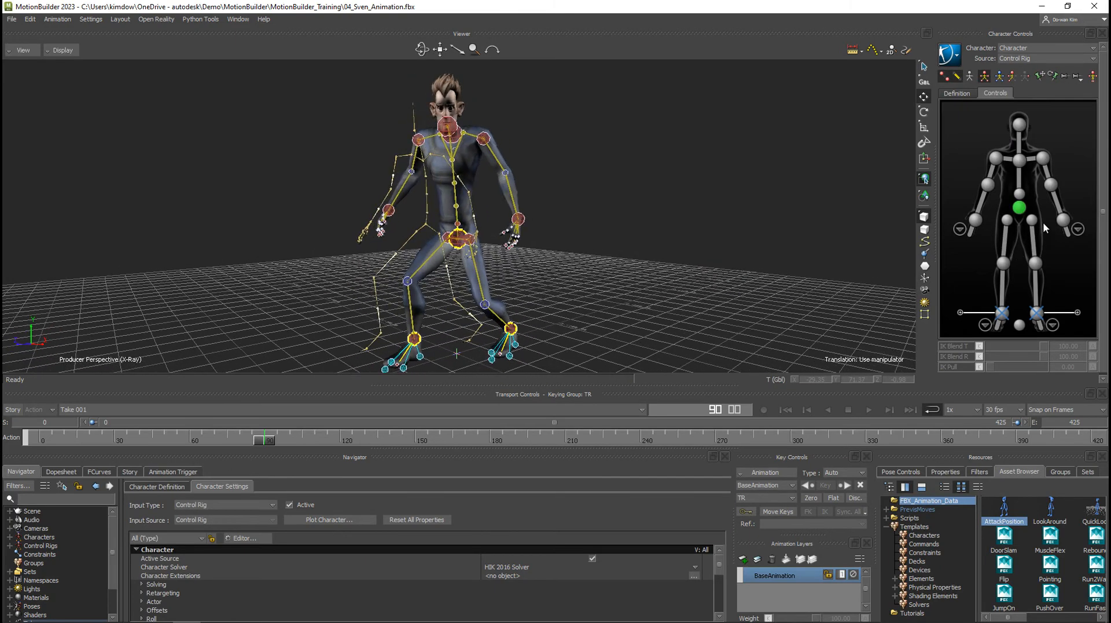
click(1019, 207)
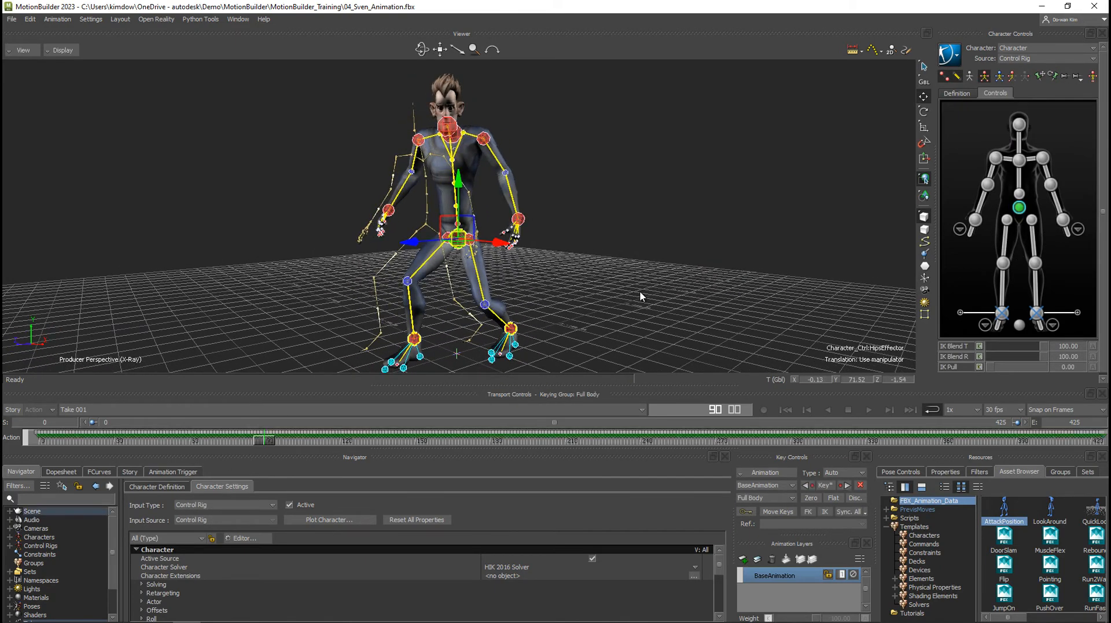
click(900, 471)
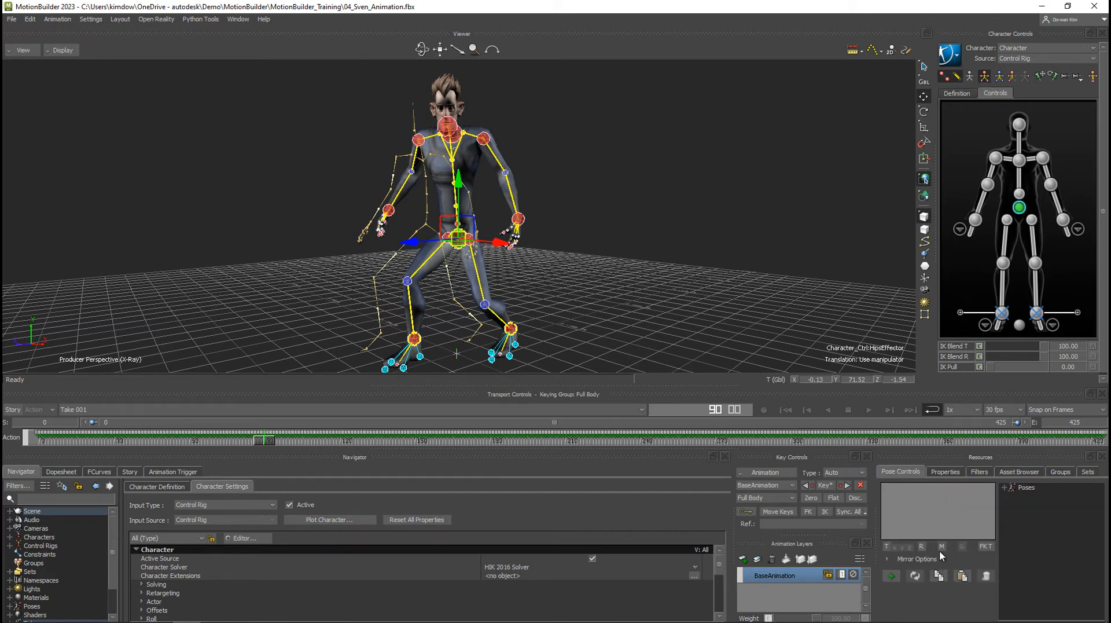
click(891, 576)
click(1006, 487)
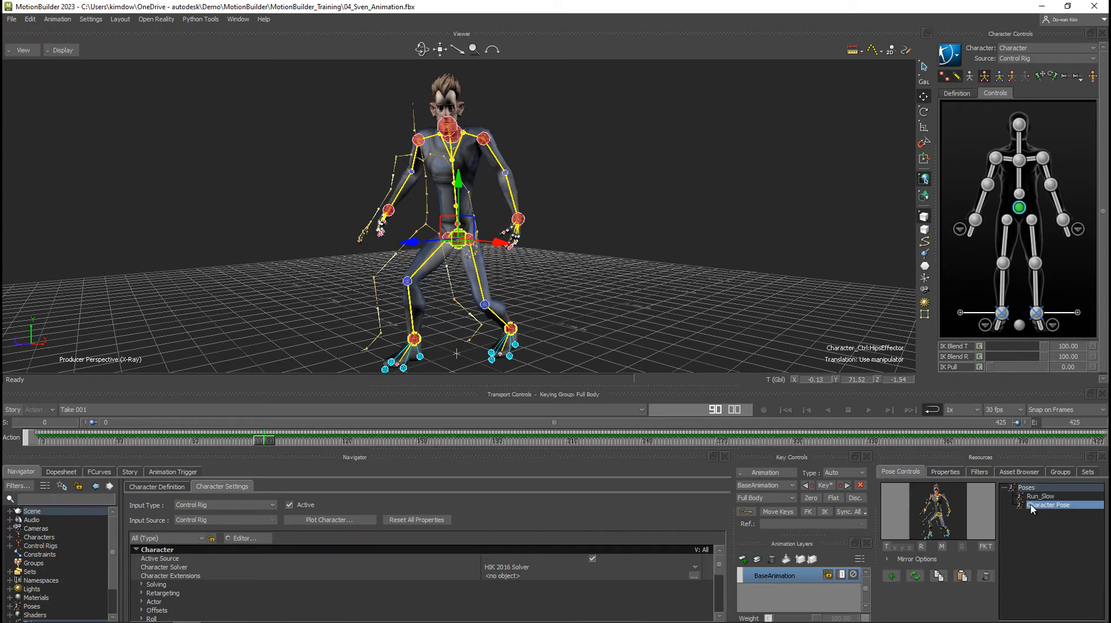
Apply the new attack pose to Character and rename the pose as Attack_01.
double_click(1038, 505)
right_click(1053, 508)
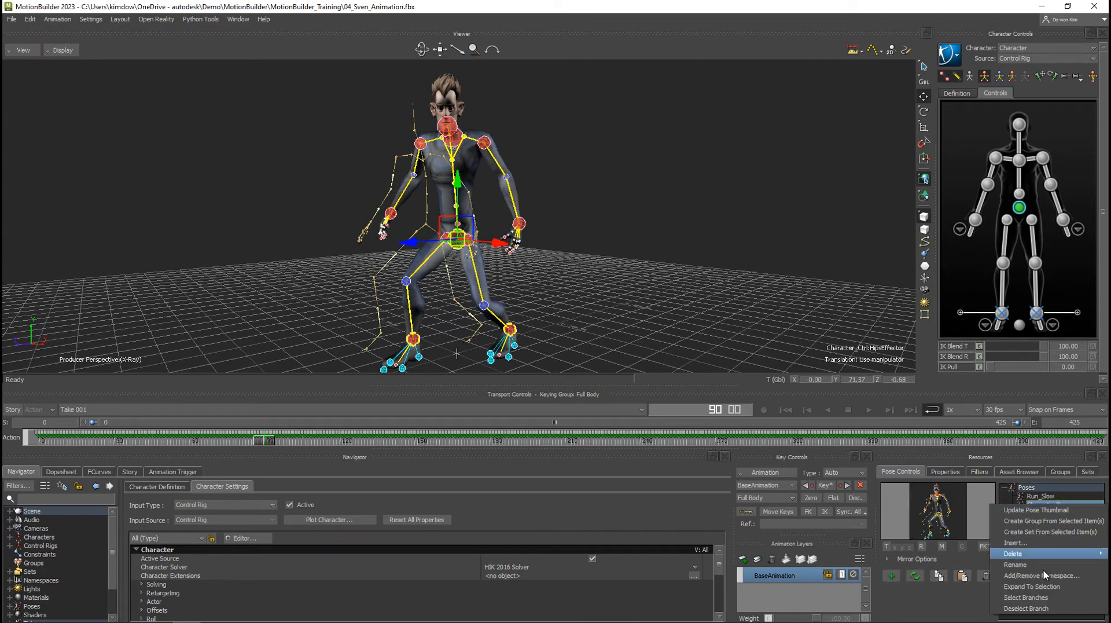
click(1047, 576)
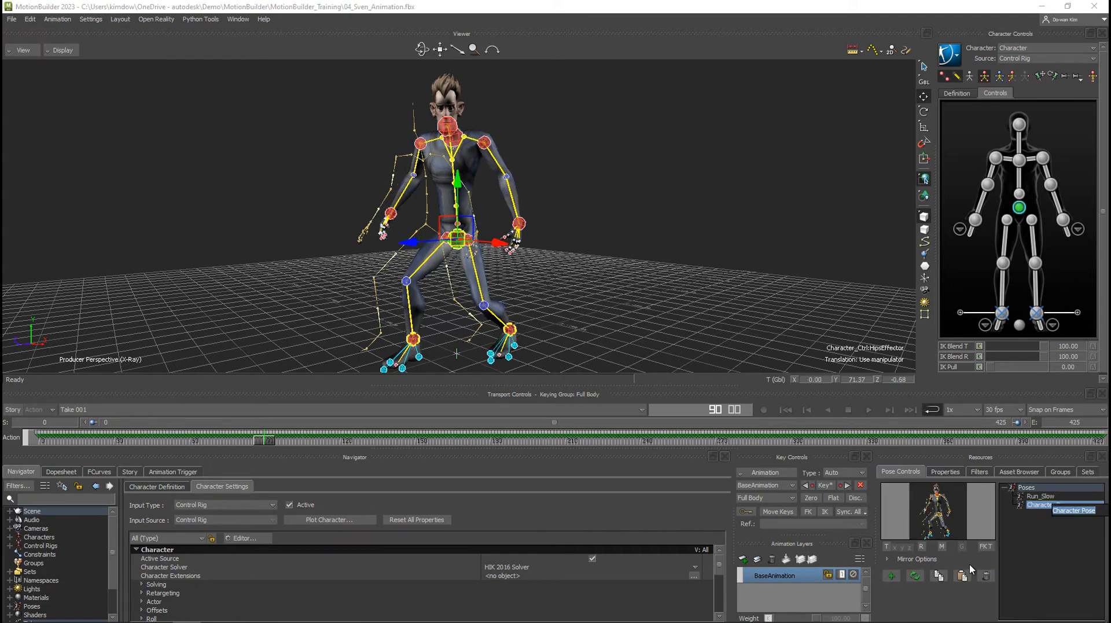
text(Attack_01)
key(Return)
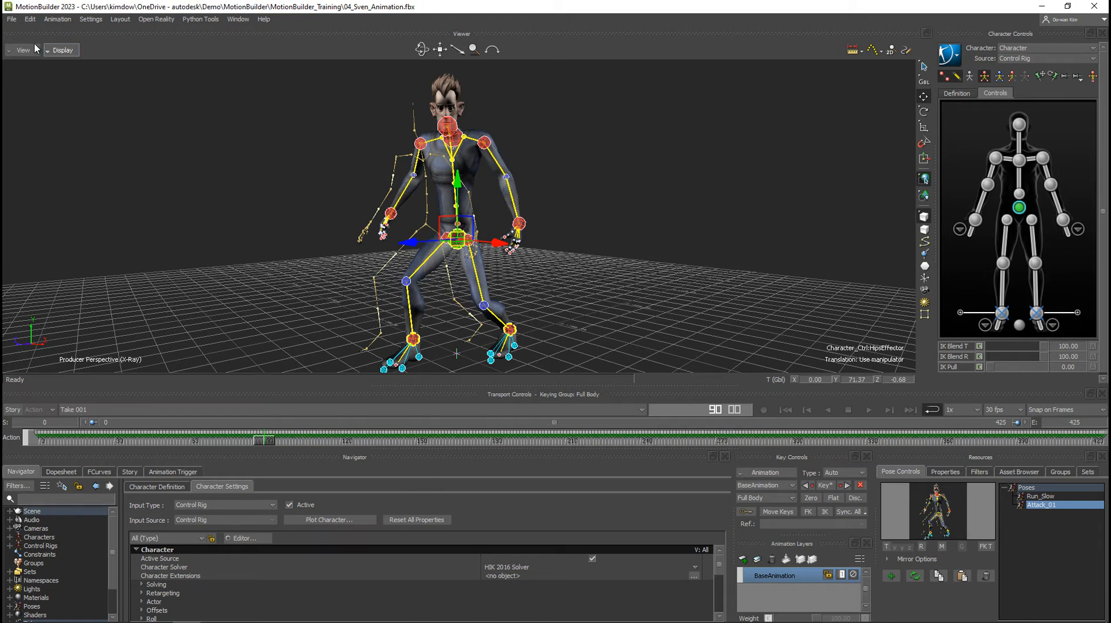
Save the scene under the new file name 04_Sven_Animation_Pose_Set.fbx in the MotionBuilder_Training folder, proceeding to the save options.
click(11, 19)
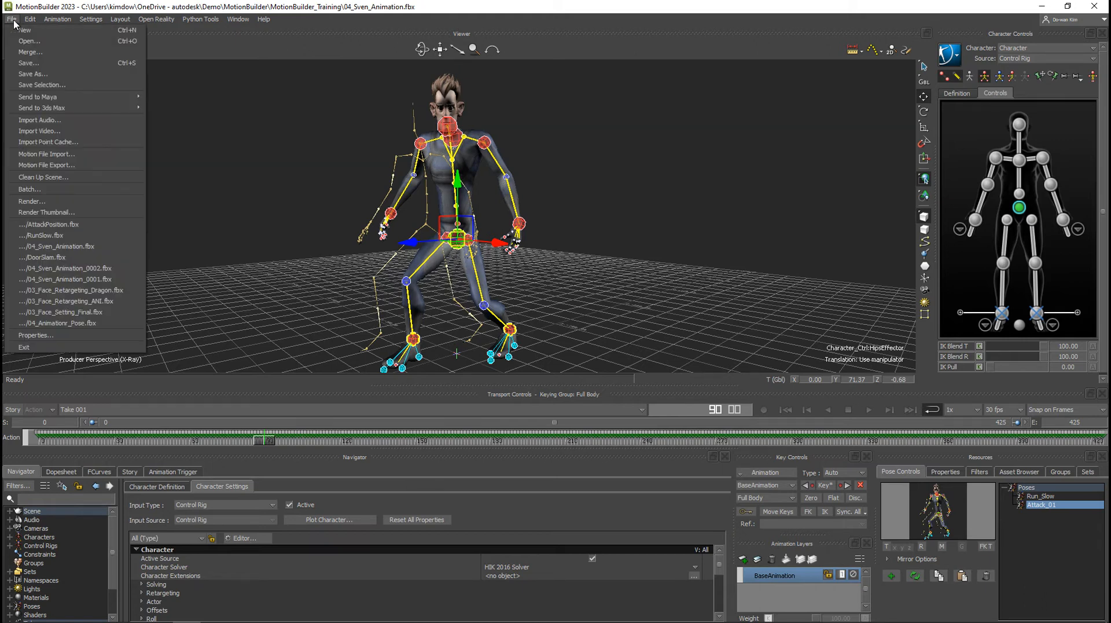
click(81, 74)
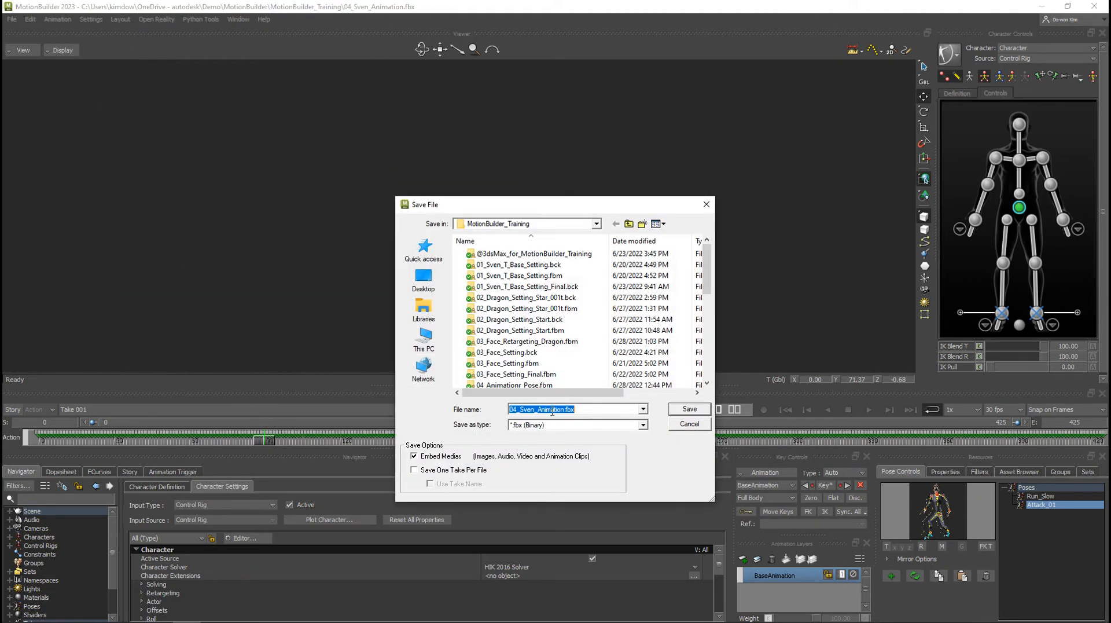
click(559, 410)
text(_Pose)
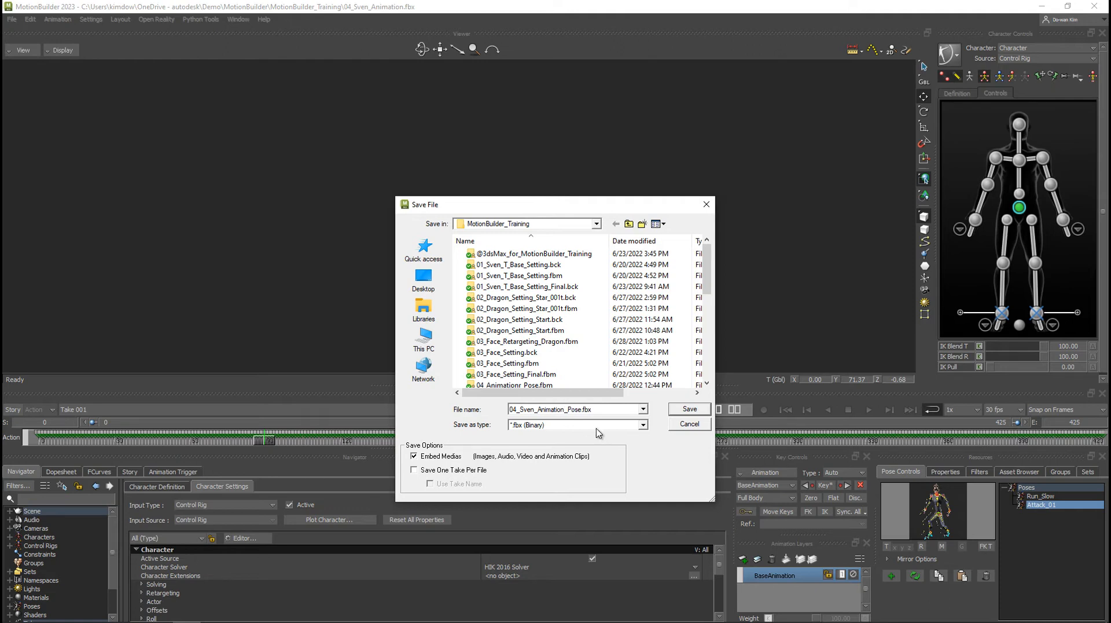
text(_Set)
click(693, 409)
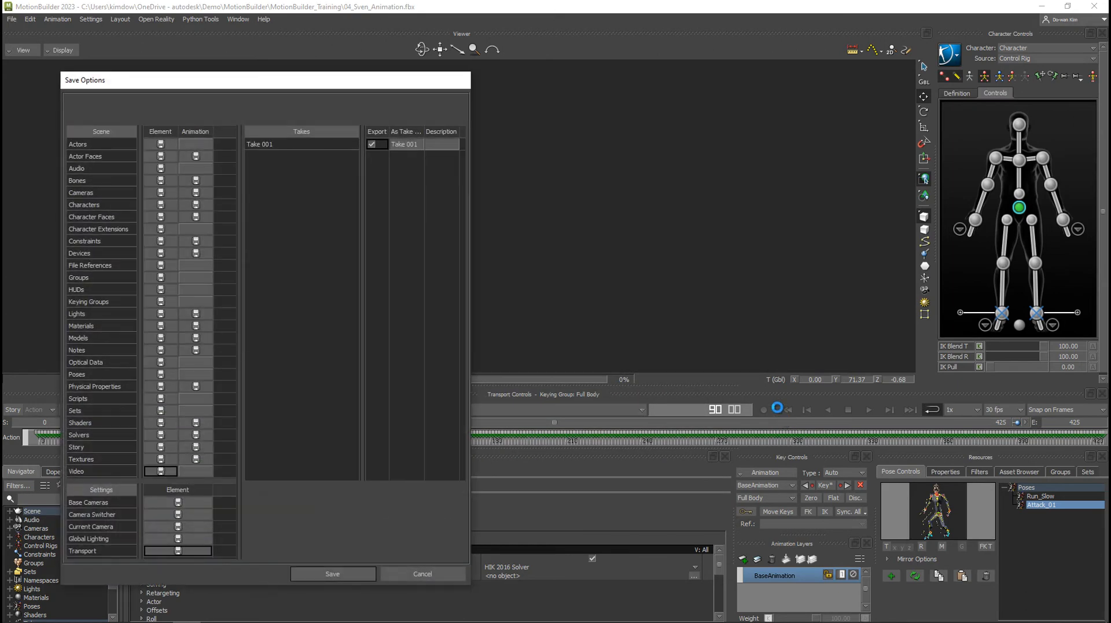
Discard all scene elements and all animation in the save options.
drag(296, 79, 589, 36)
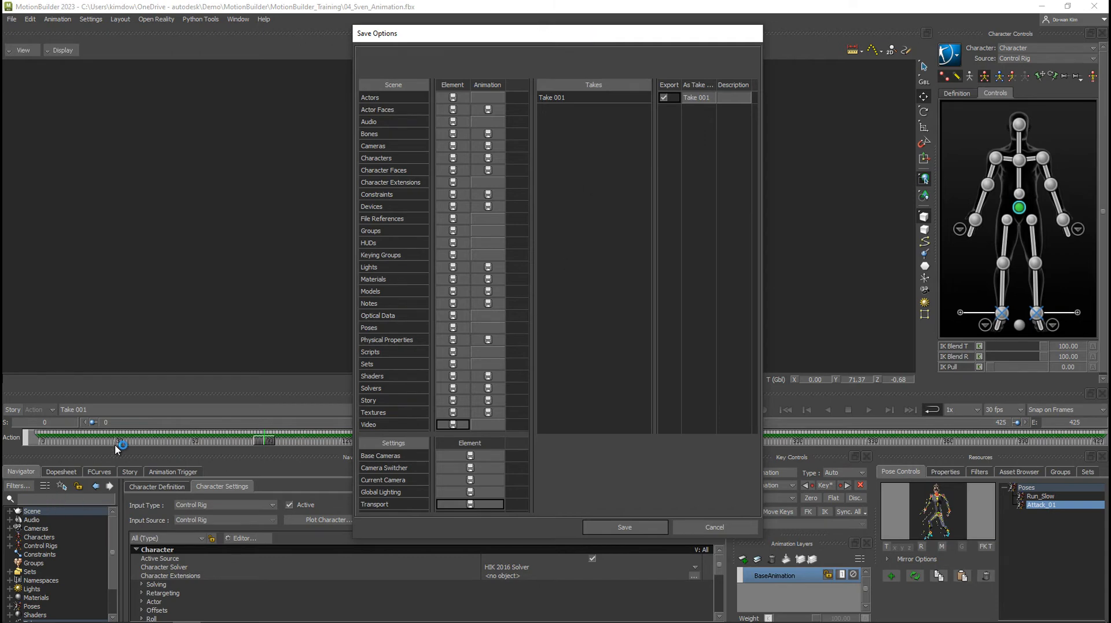
click(446, 88)
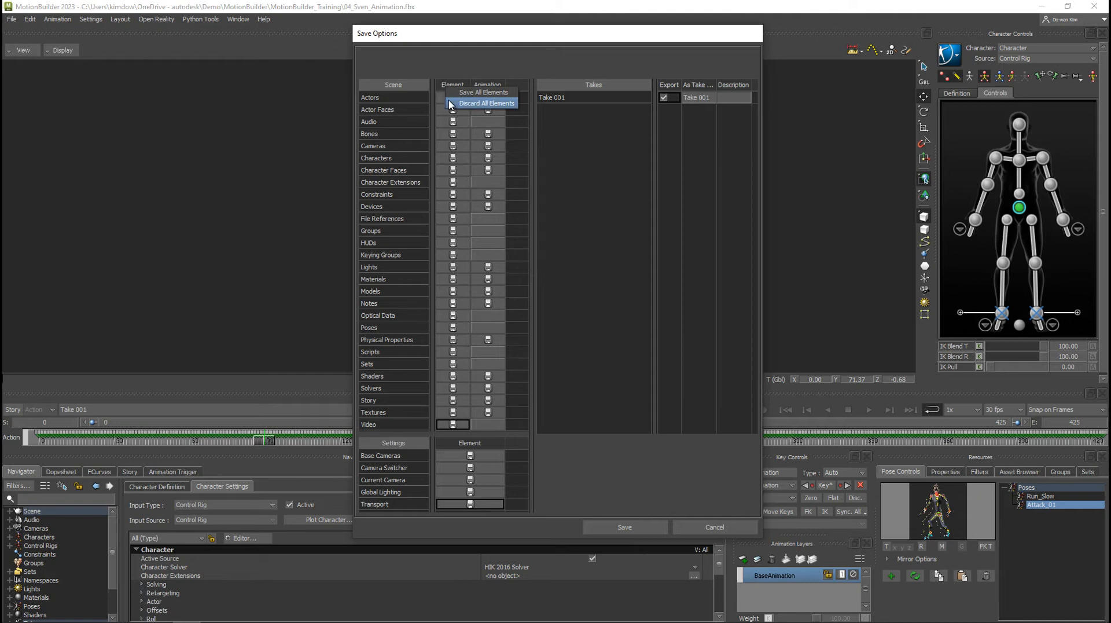
click(442, 86)
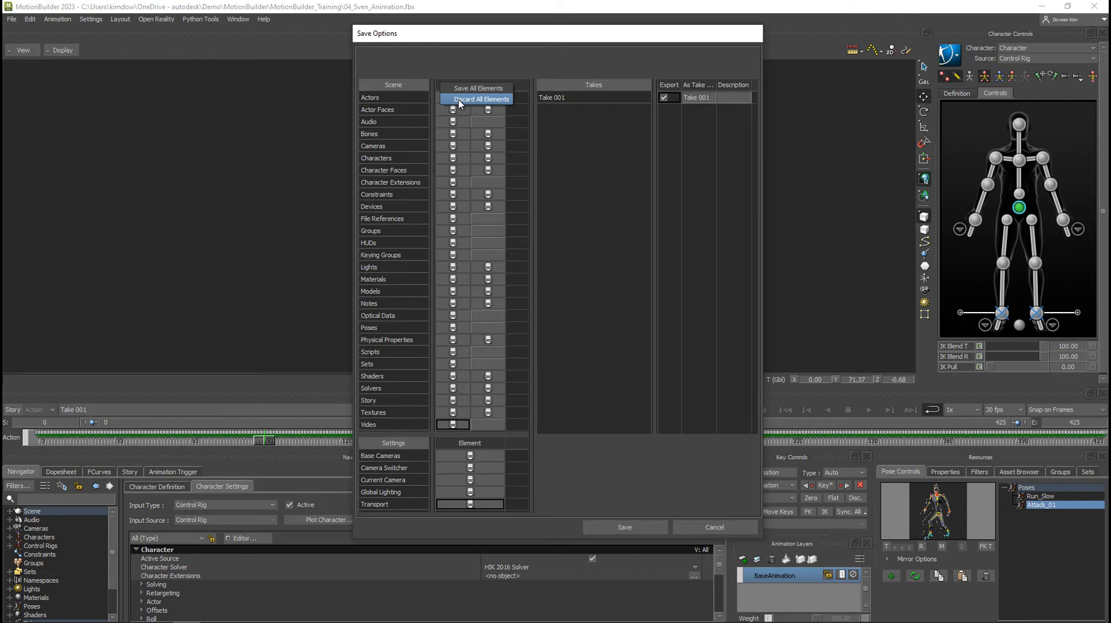
click(460, 99)
click(484, 87)
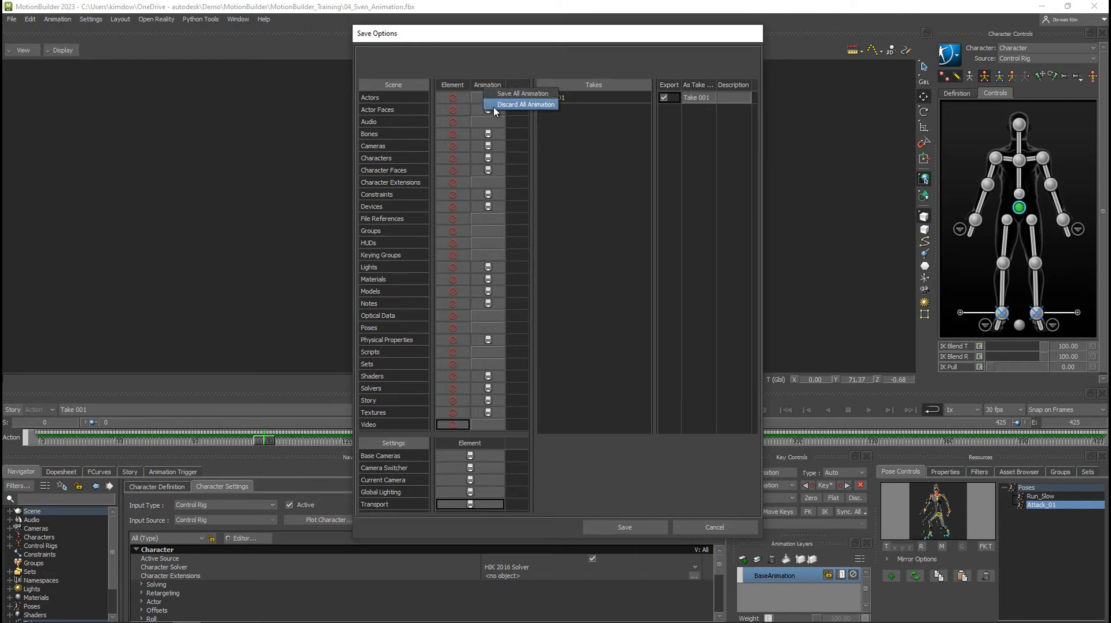
click(494, 108)
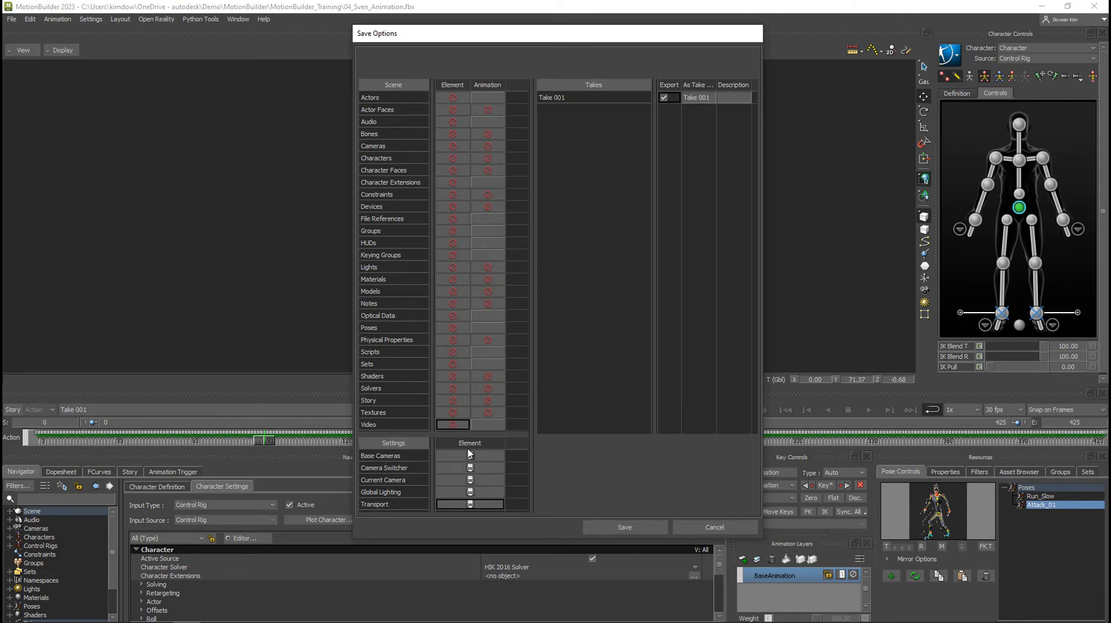
Limit the save to the Poses element, discarding all settings and excluding Take 001 from the export.
click(469, 443)
click(504, 464)
click(665, 98)
click(461, 328)
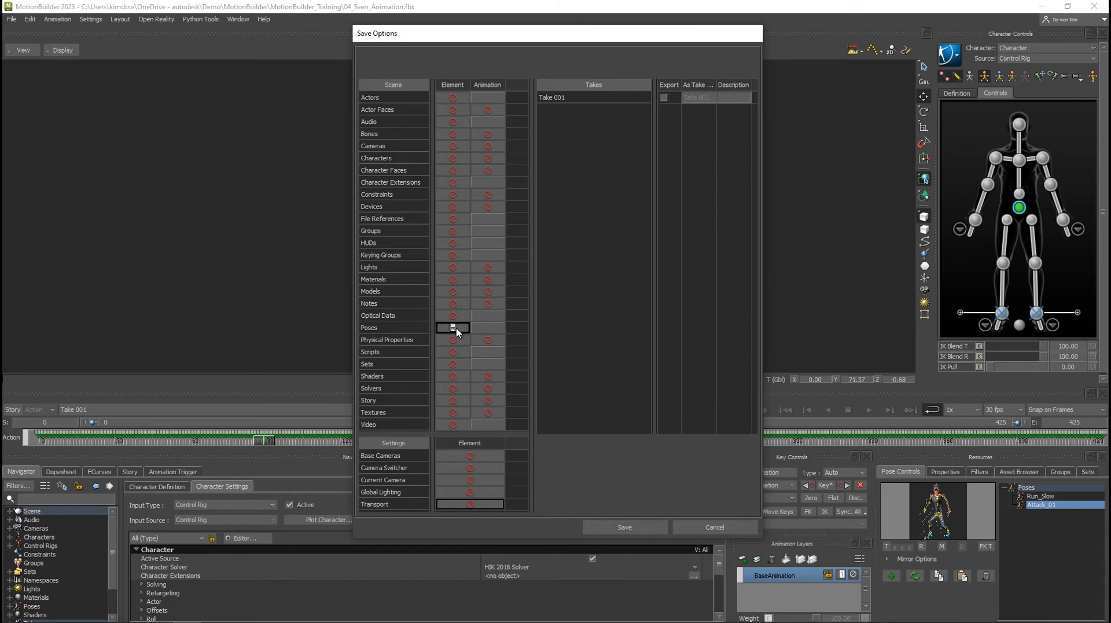
Complete the poses-only save and check for 04_Sven_Animation_Pose_Set.fbx in the MotionBuilder_Training folder.
click(625, 527)
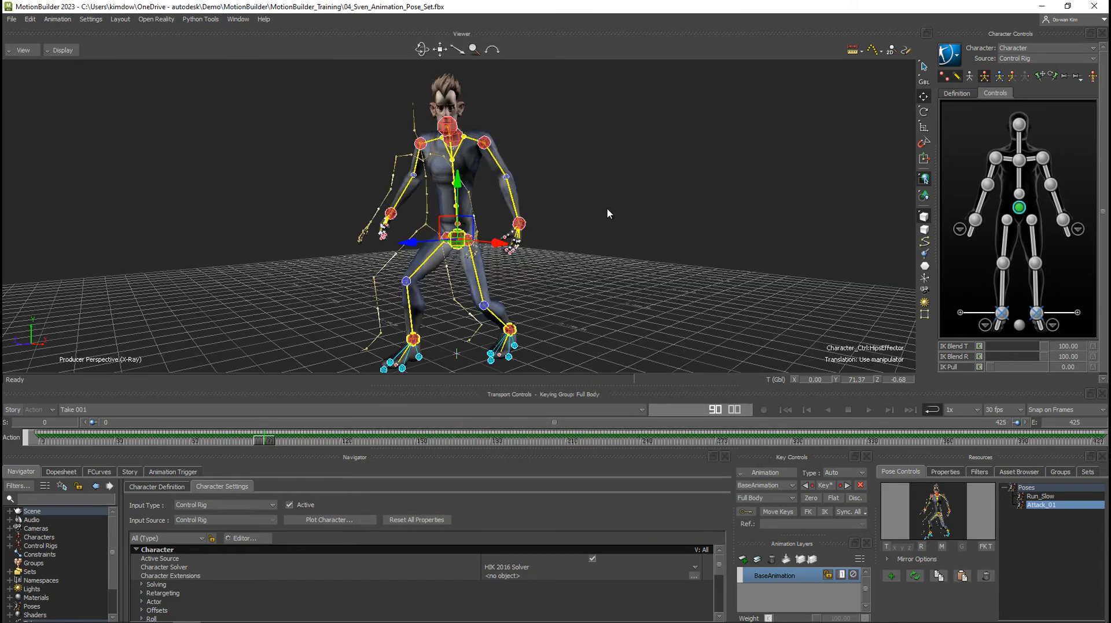
key(ctrl+o)
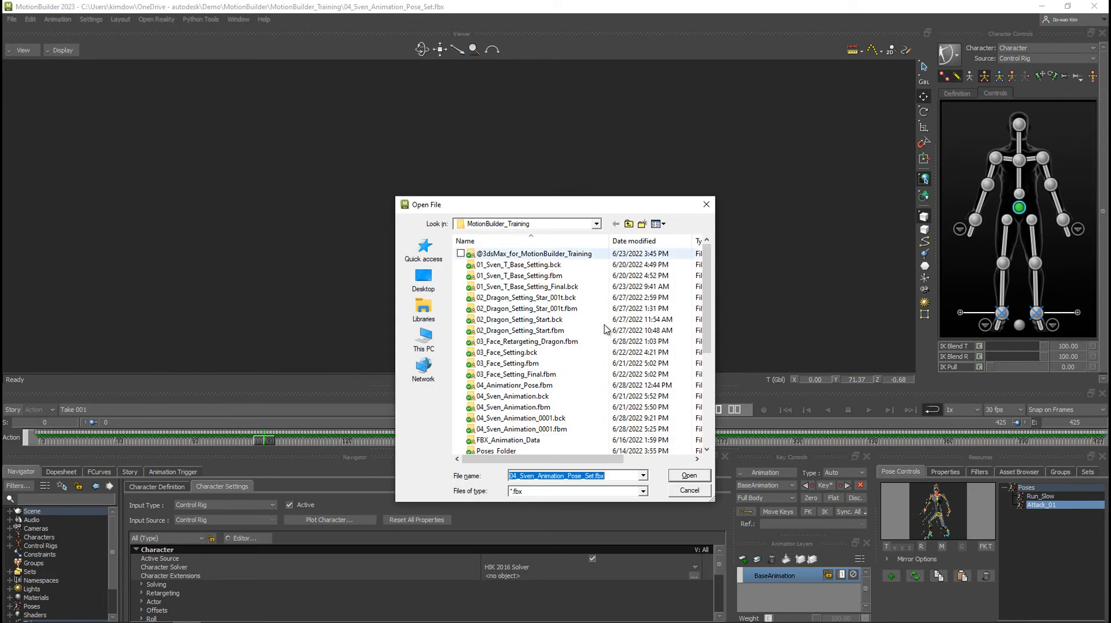
click(689, 492)
Open the mia_rigged character from the Tutorials assets in a new empty scene and switch the viewer to X-Ray display.
click(1010, 473)
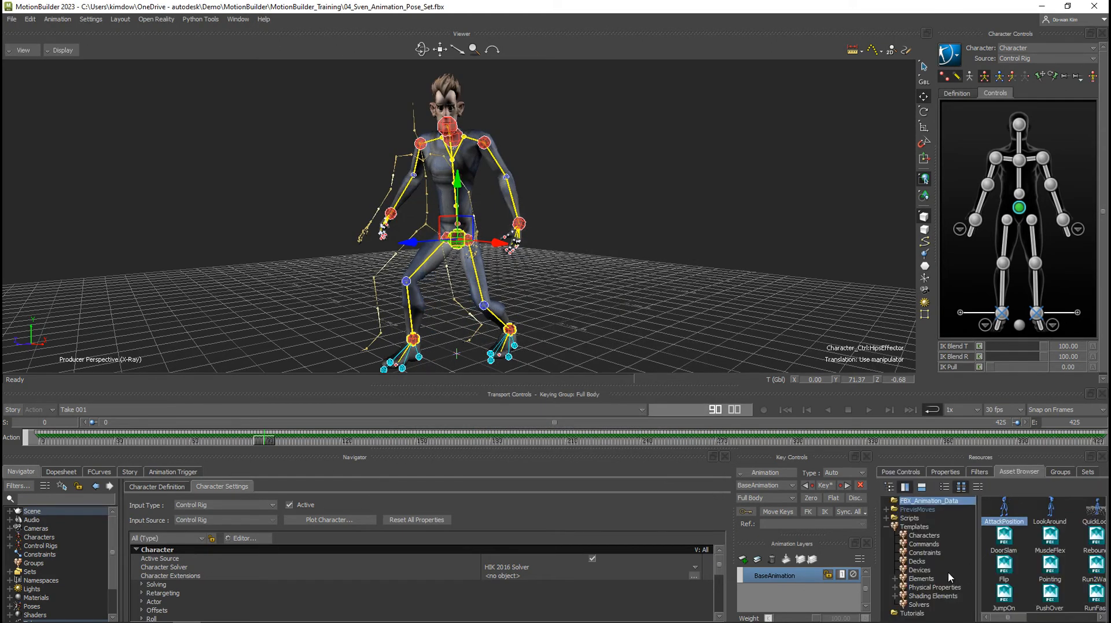
click(913, 613)
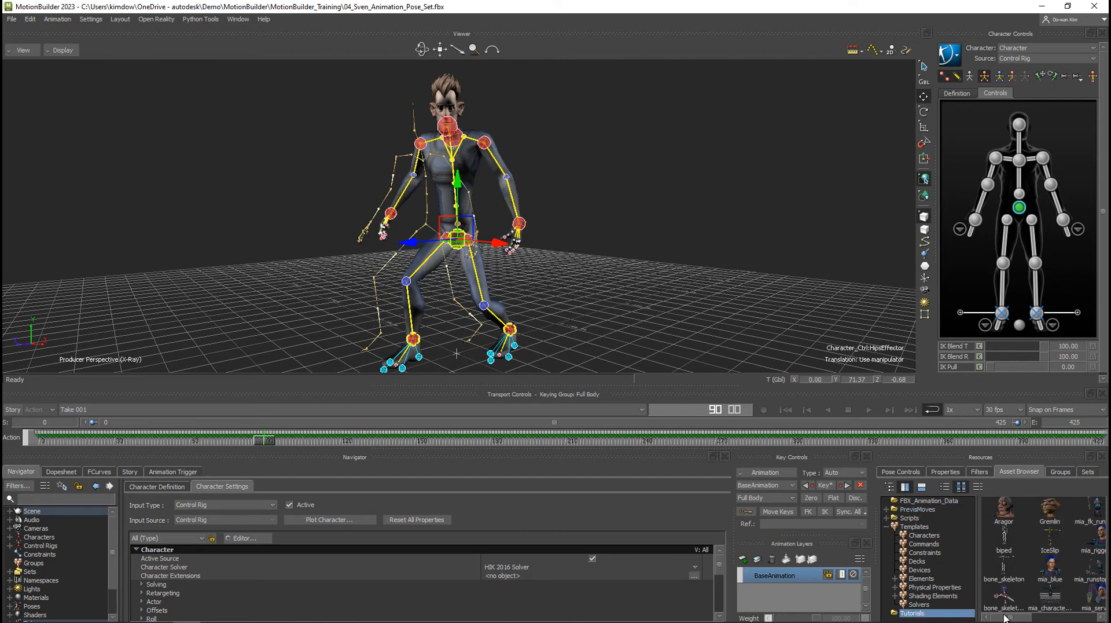
drag(992, 618, 1022, 618)
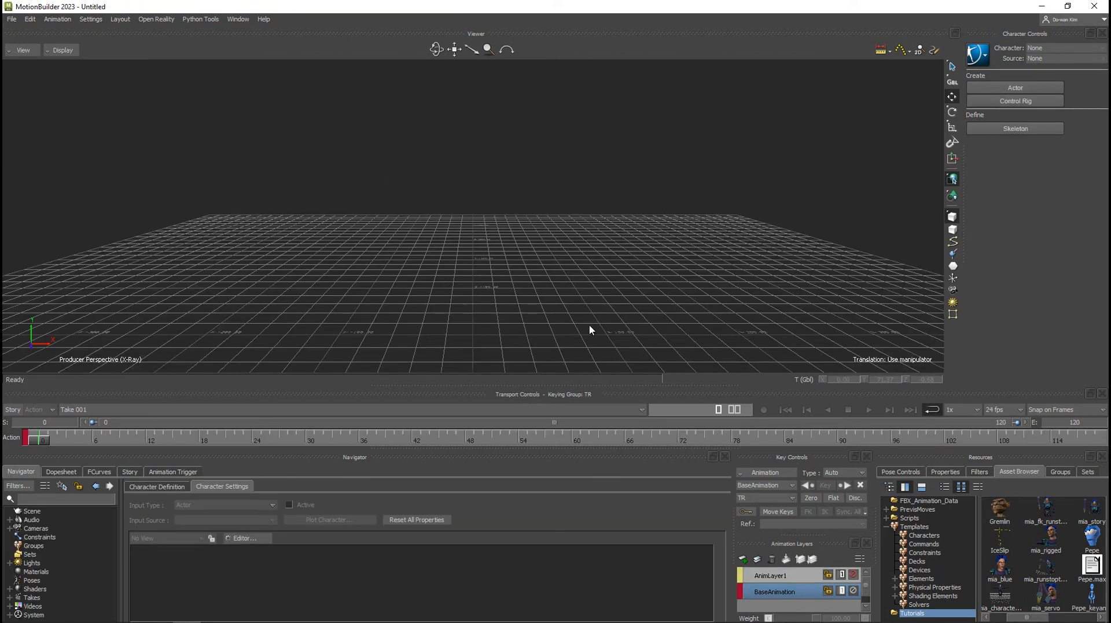
drag(1048, 536, 538, 151)
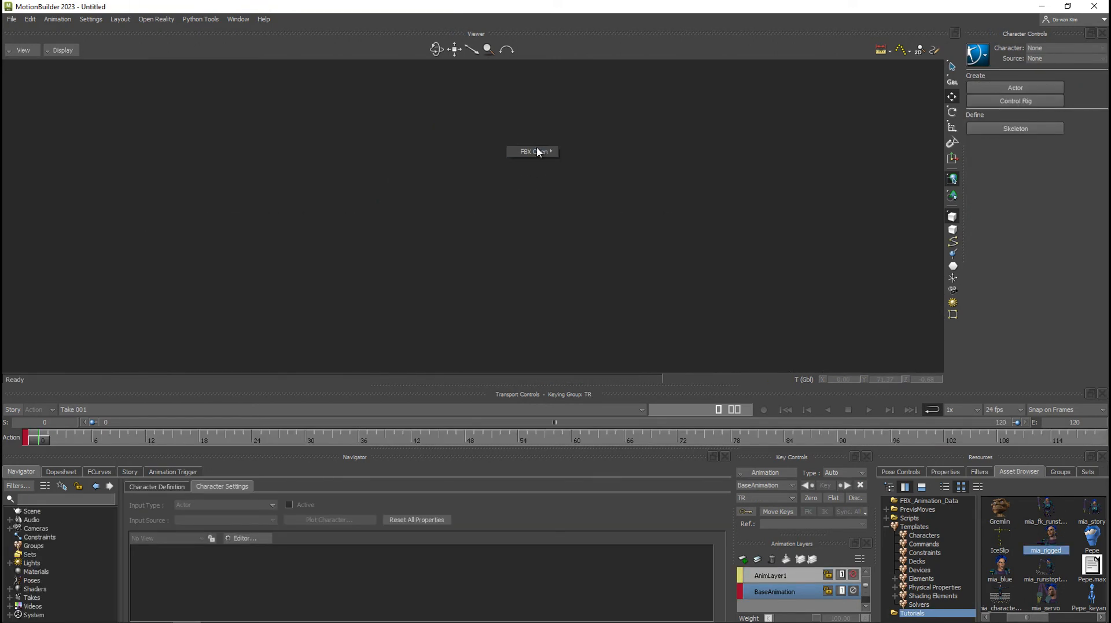
mouse_move(538, 152)
click(590, 168)
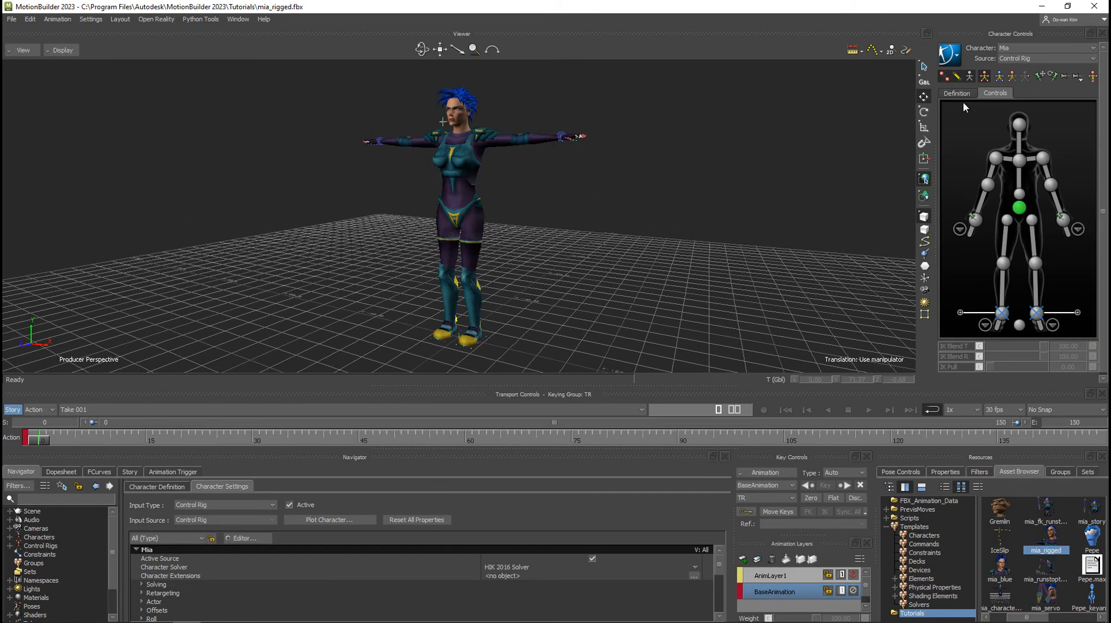
click(61, 49)
click(87, 71)
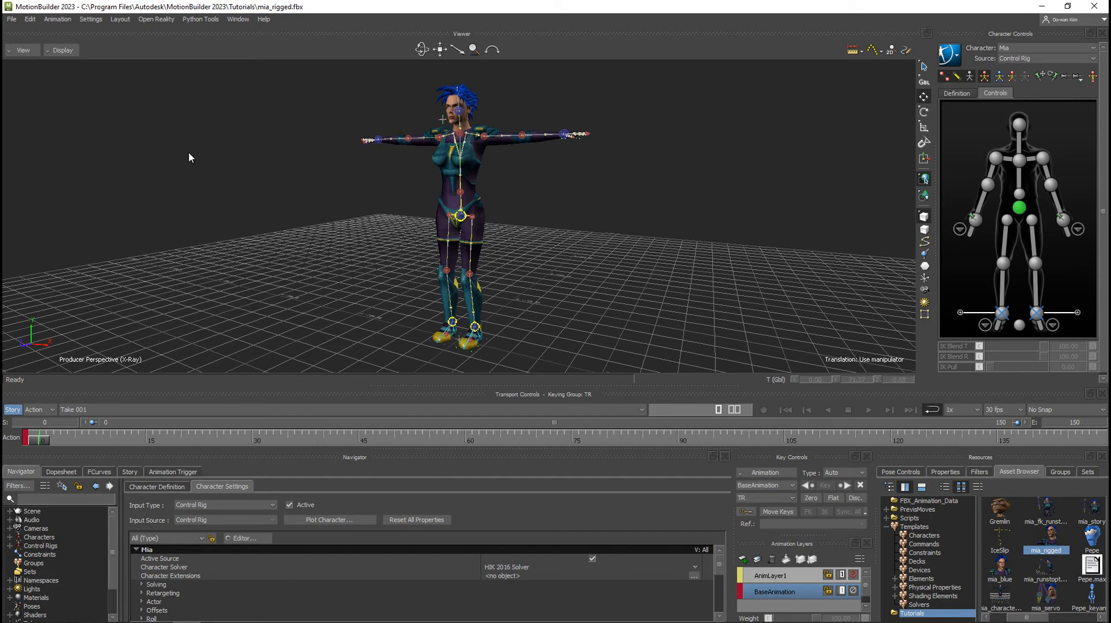
Merge 04_Sven_Animation_Pose_Set.fbx from the MotionBuilder_Training folder into the Mia scene, accepting the merge options.
click(11, 19)
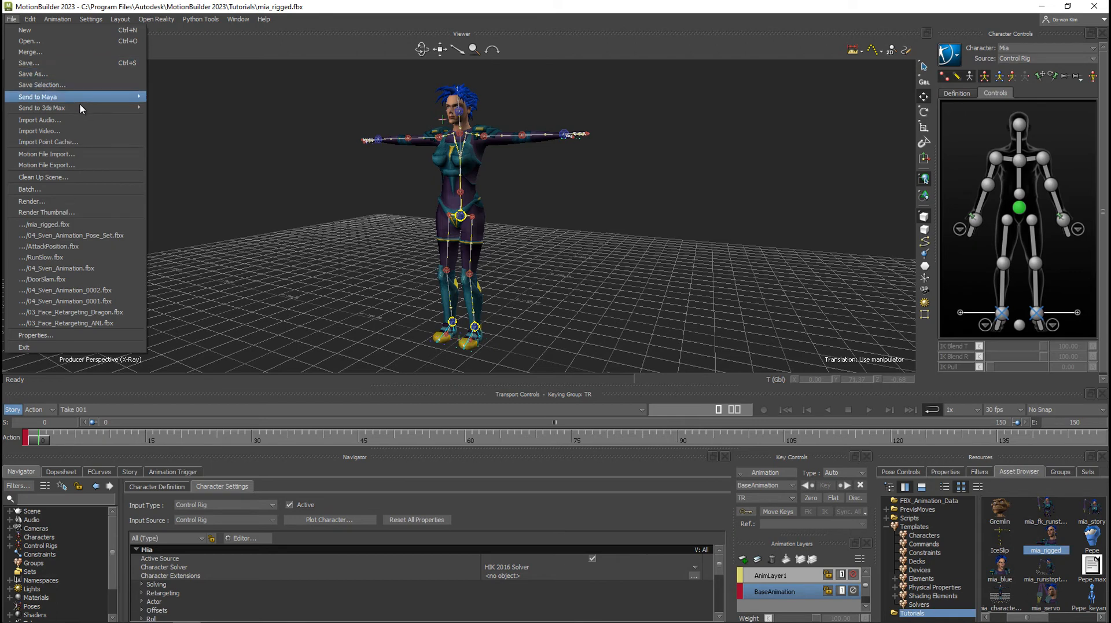
click(68, 53)
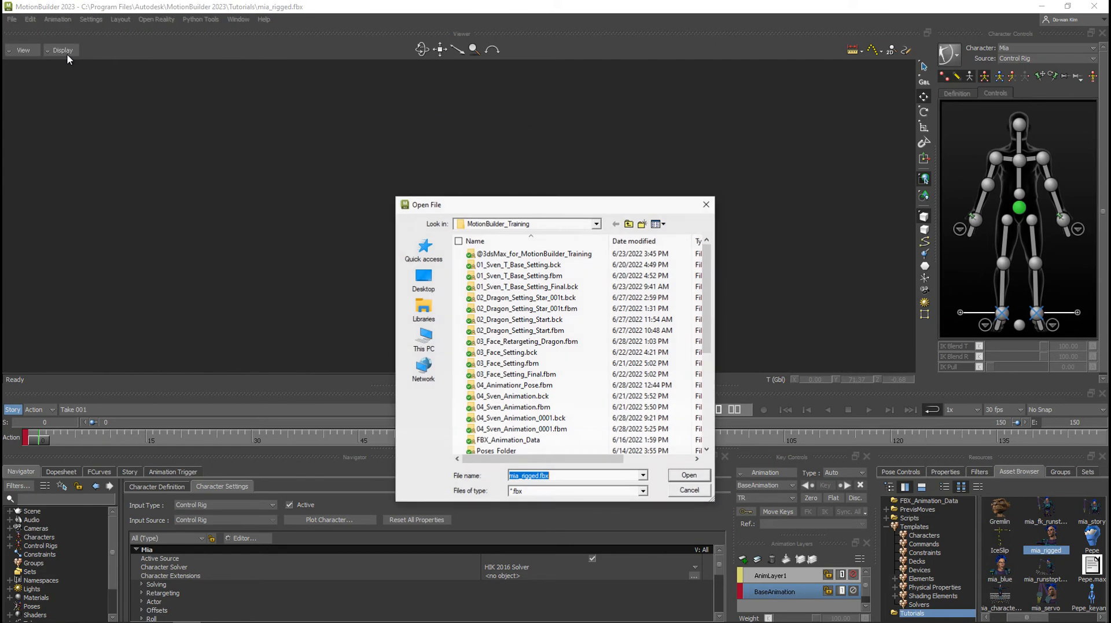
scroll(540, 363, down, 5)
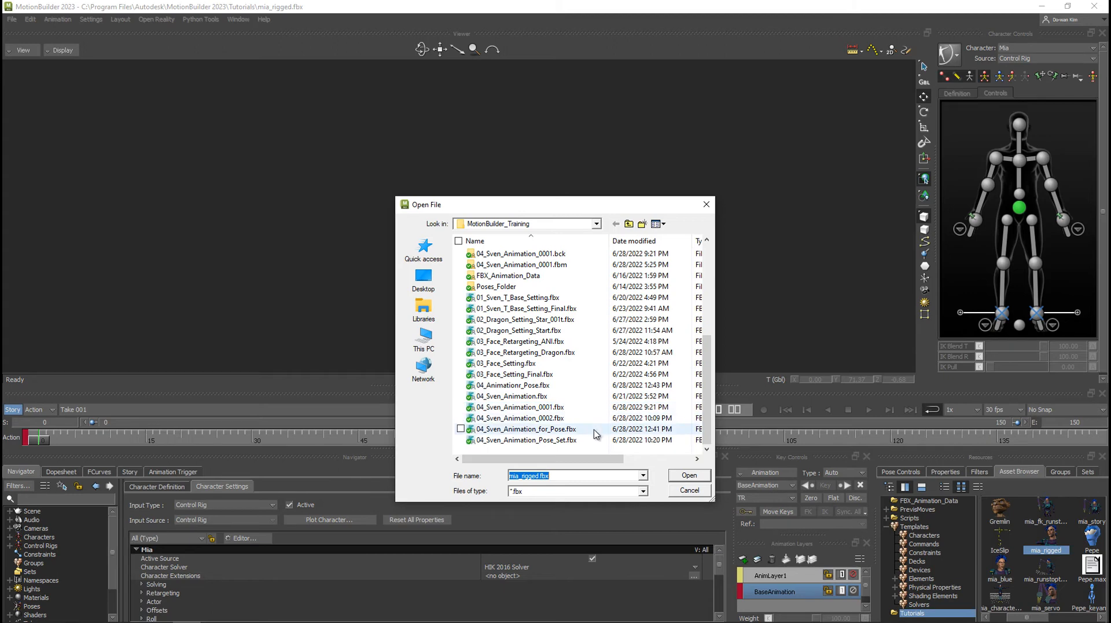
click(577, 440)
click(689, 474)
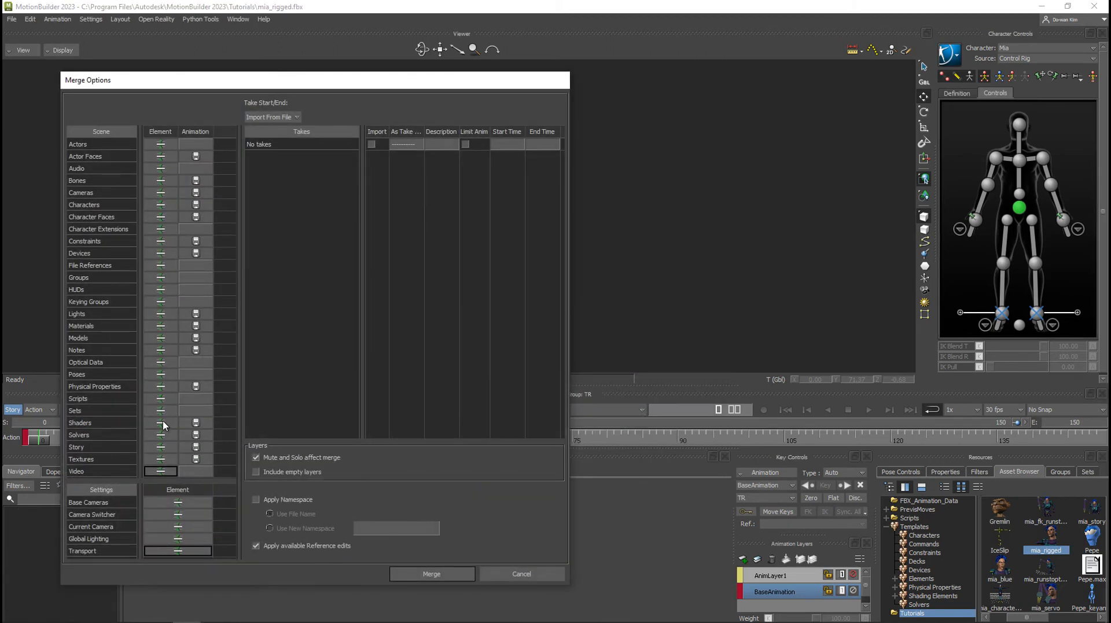
click(431, 573)
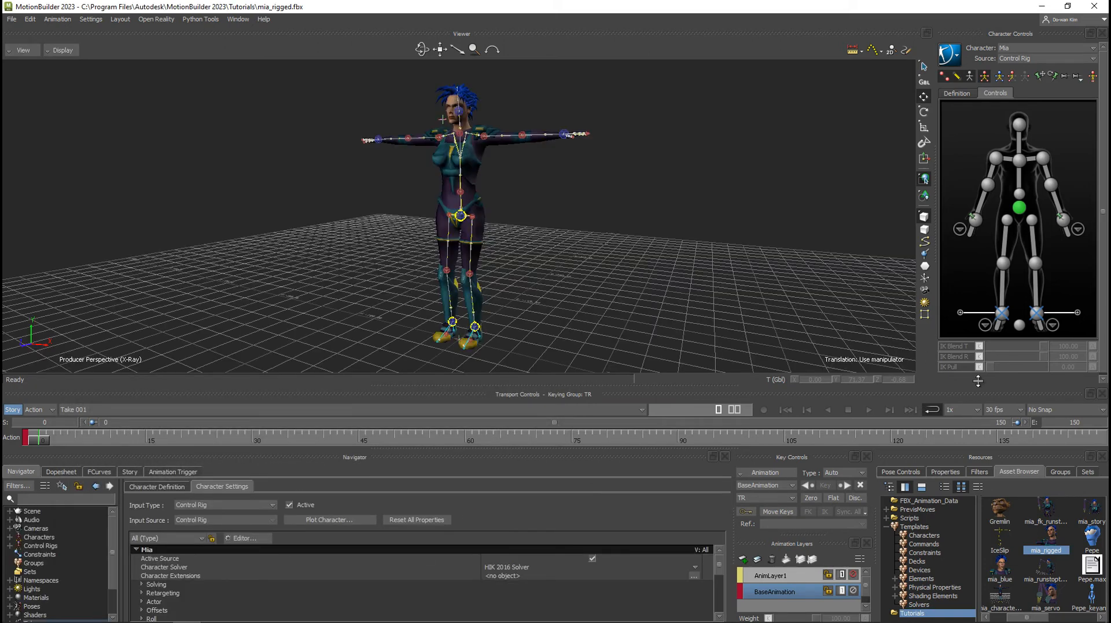
Expand the merged poses and, with Mia's hips effector selected, apply Run_Slow followed by Attack_01 to her control rig.
click(899, 472)
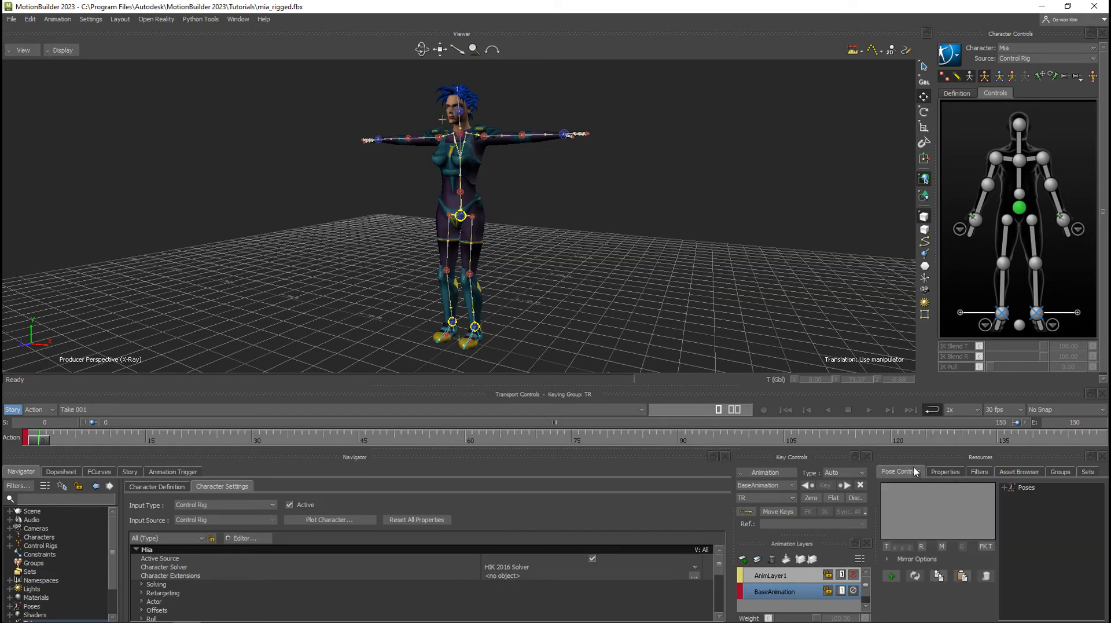
click(1004, 488)
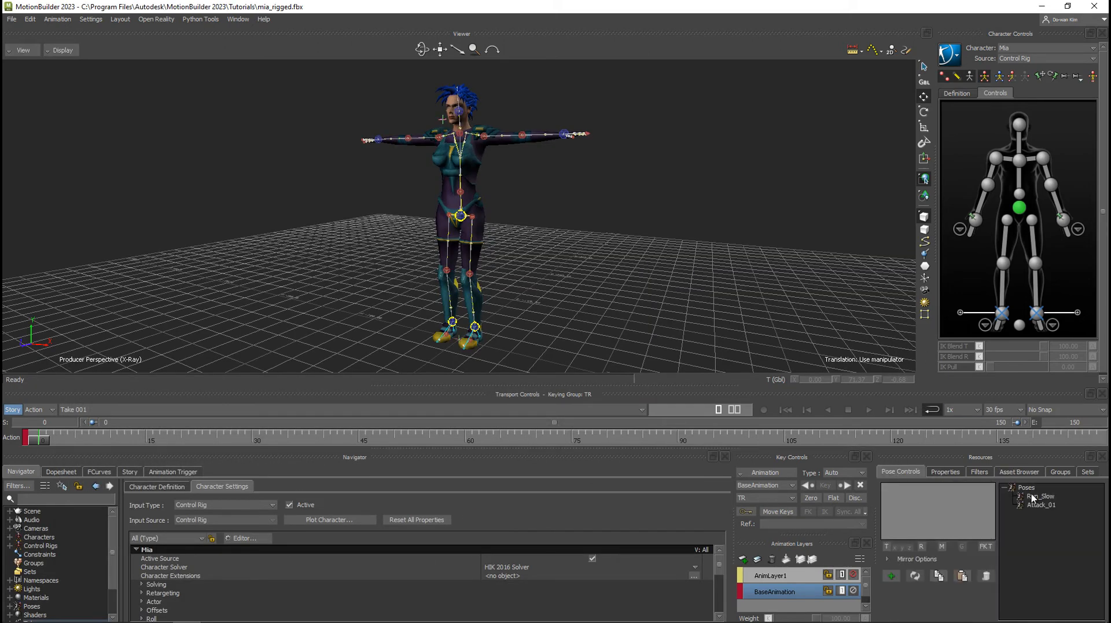
click(1019, 208)
double_click(1040, 496)
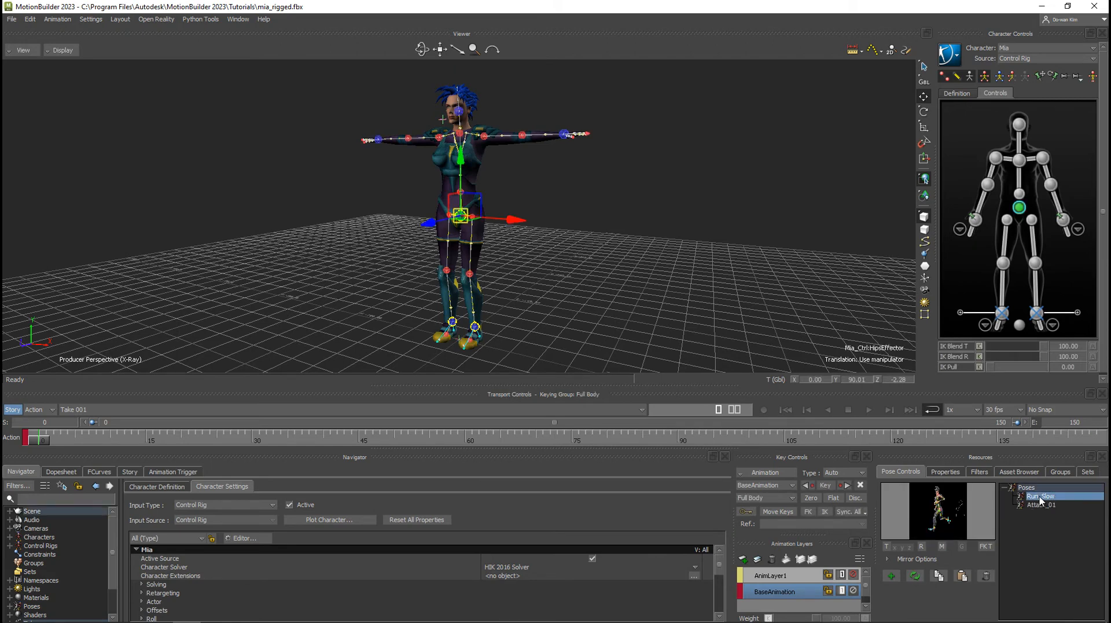
mouse_move(568, 261)
ctrl+shift+mouse_down()
mouse_move(637, 251)
mouse_move(517, 233)
mouse_move(595, 240)
mouse_move(557, 253)
ctrl+shift+mouse_up()
double_click(1038, 504)
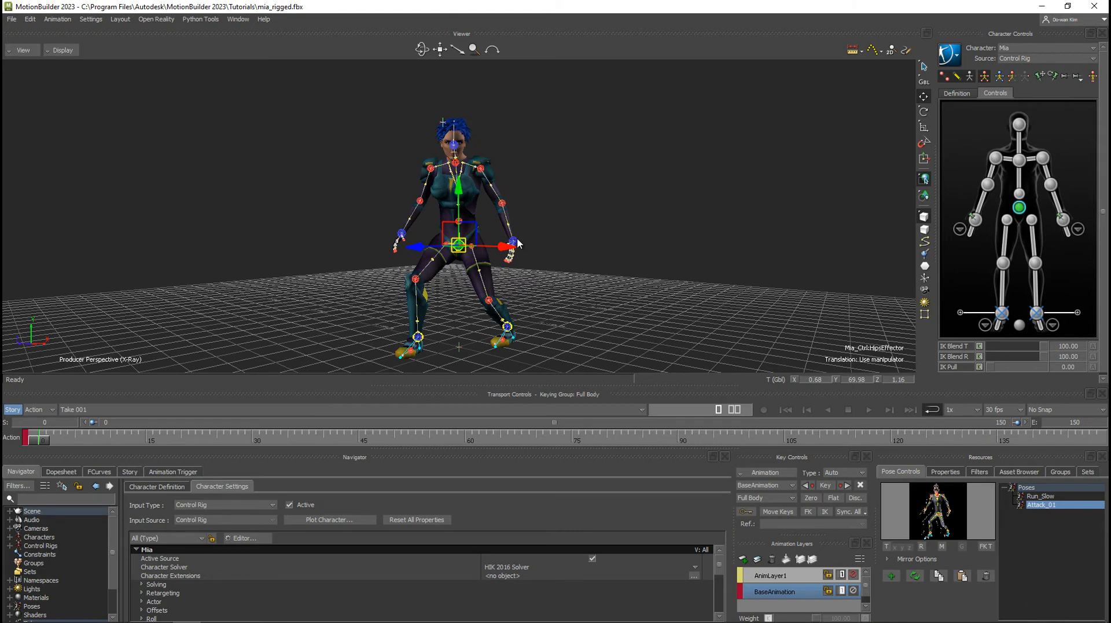
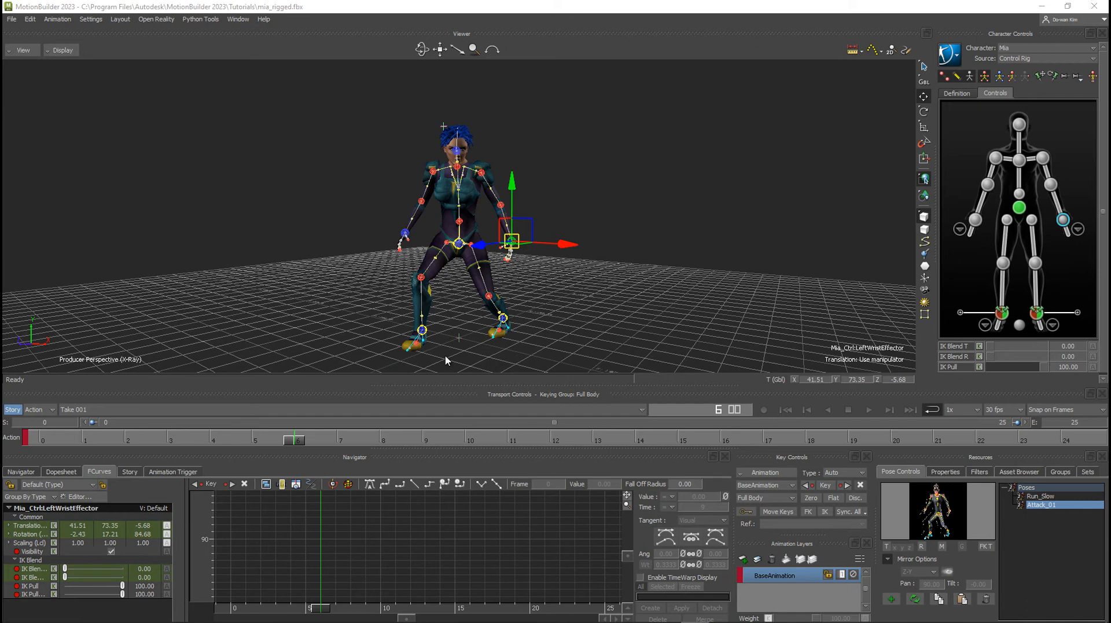
Apply the Run_Slow pose to Mia's control rig and key it at frame 0.
double_click(1042, 496)
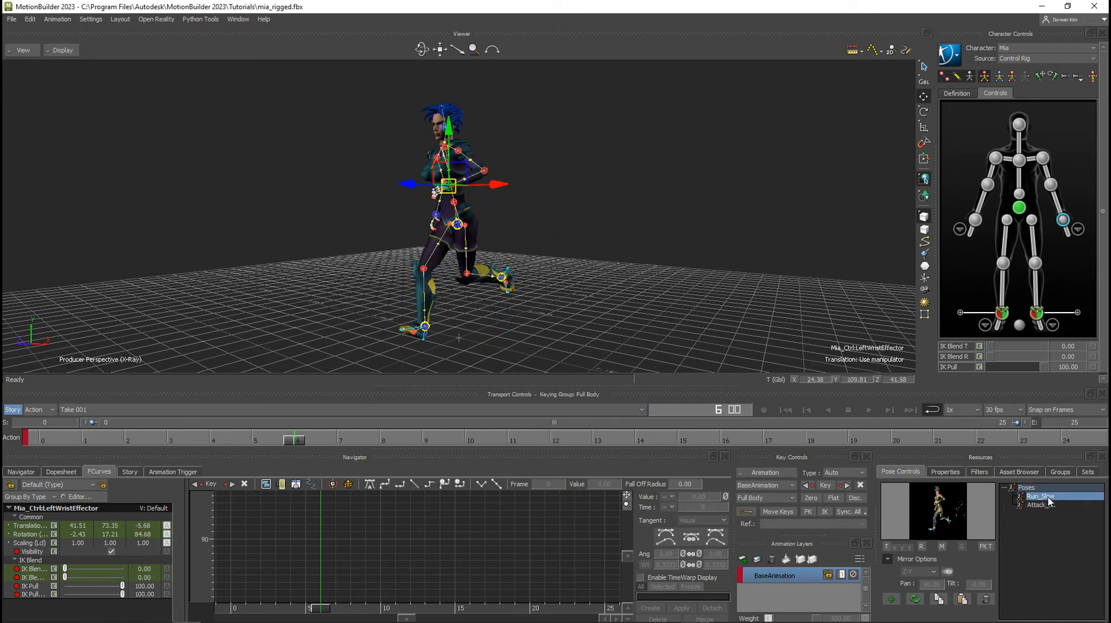
drag(293, 439, 4, 445)
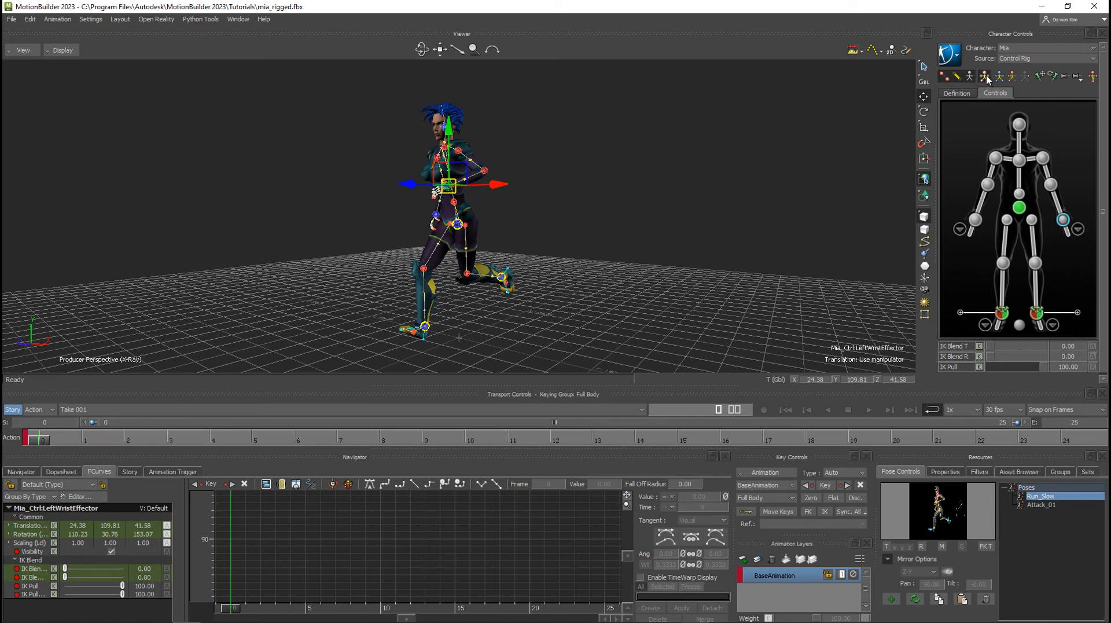
click(827, 486)
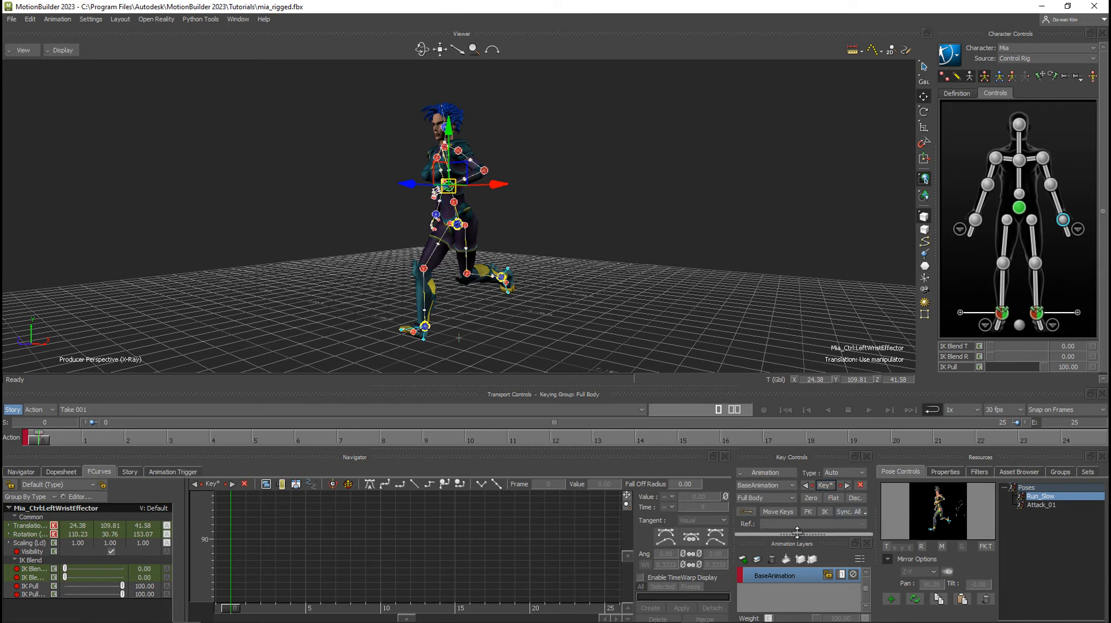
Enable Auto Key and key the same running pose at frame 25.
click(742, 512)
drag(37, 442, 892, 441)
click(1078, 435)
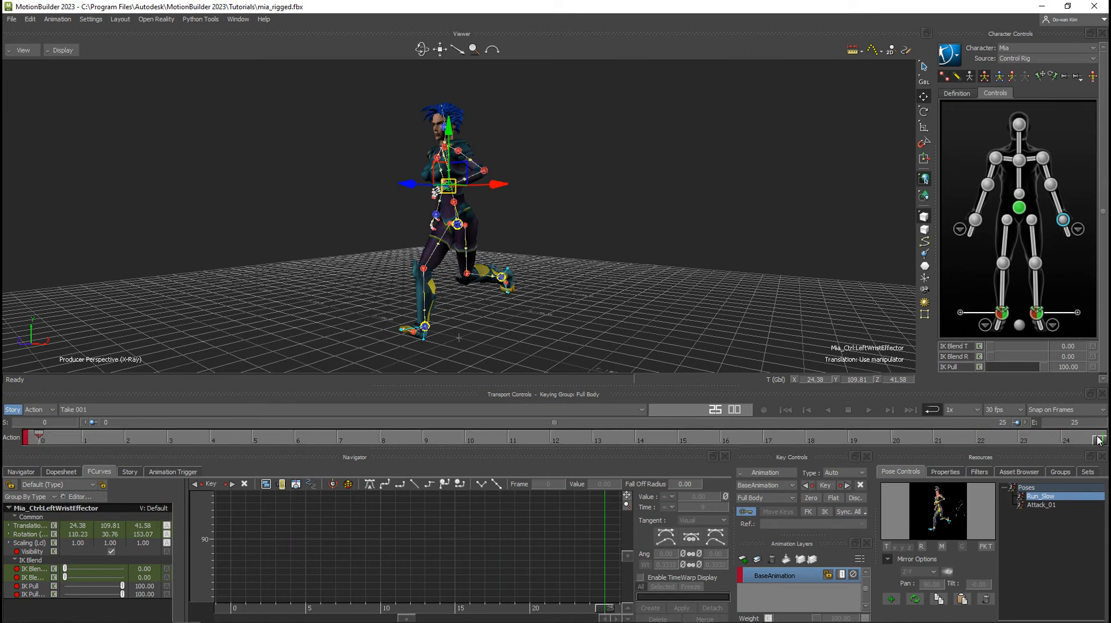
click(826, 486)
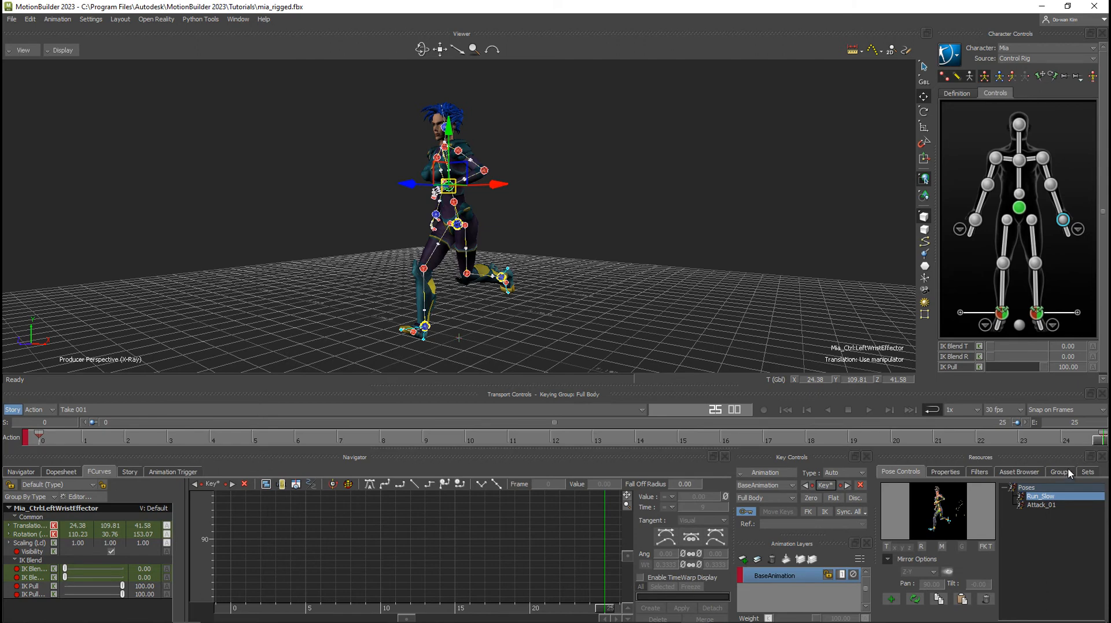
At frame 11, enable pose mirroring with the Auto plane and apply Run_Slow to Mia, checking the mirror plane from above.
drag(1101, 443, 526, 447)
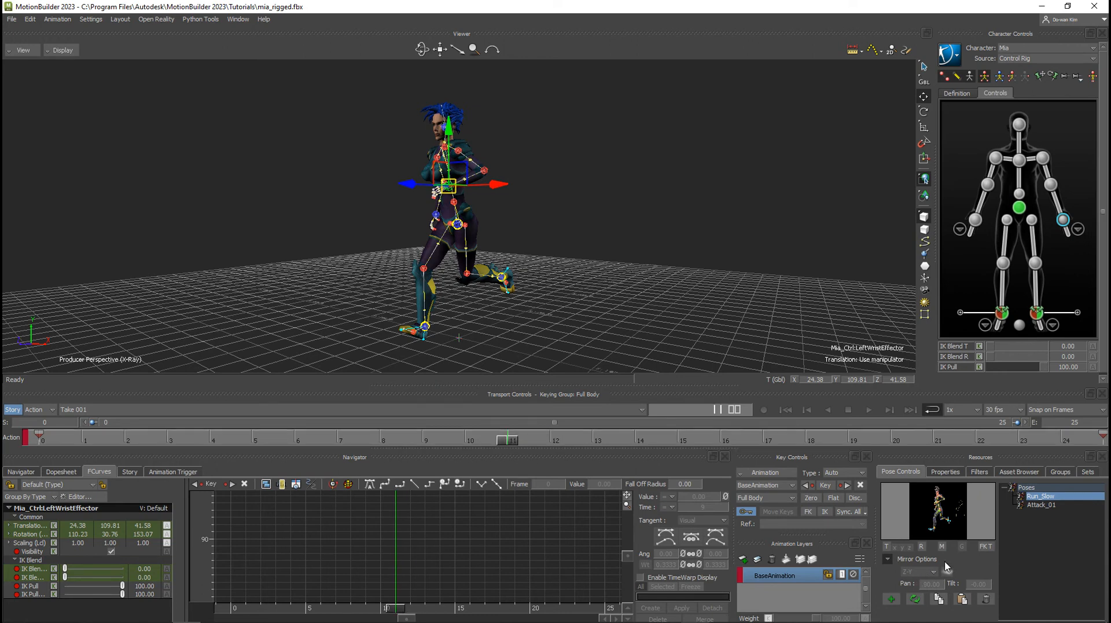
click(943, 547)
click(918, 572)
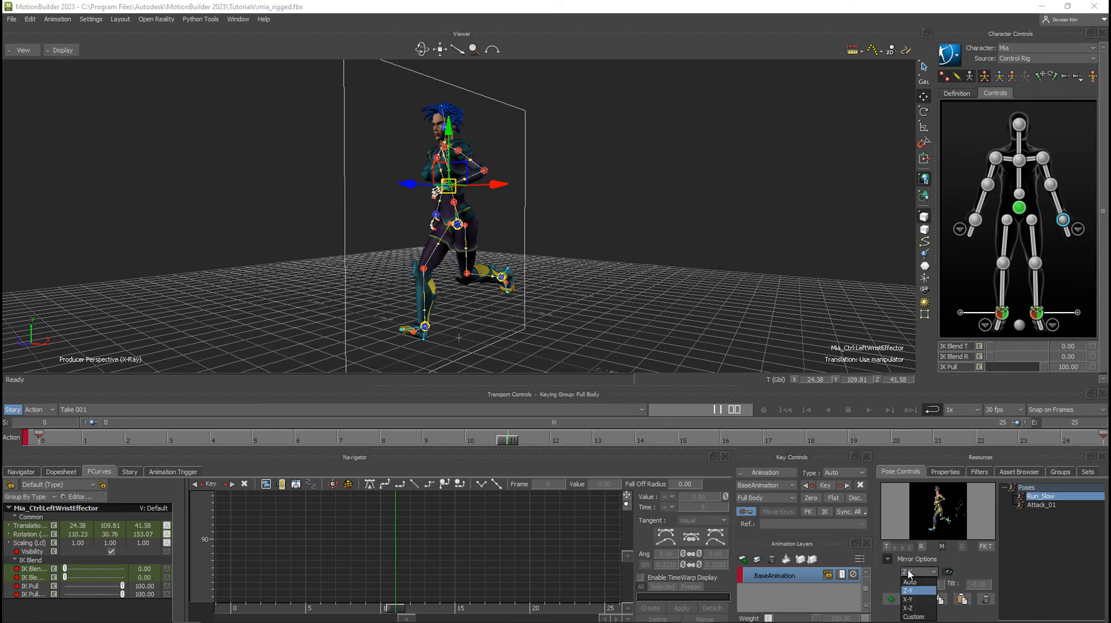
click(912, 583)
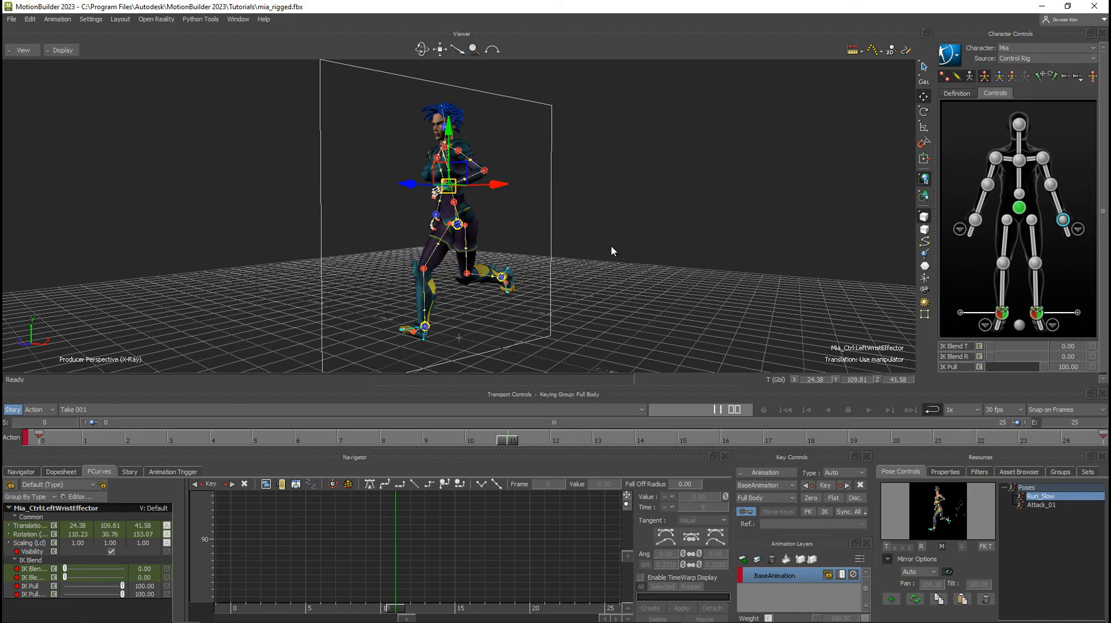
alt+drag(537, 208, 583, 309)
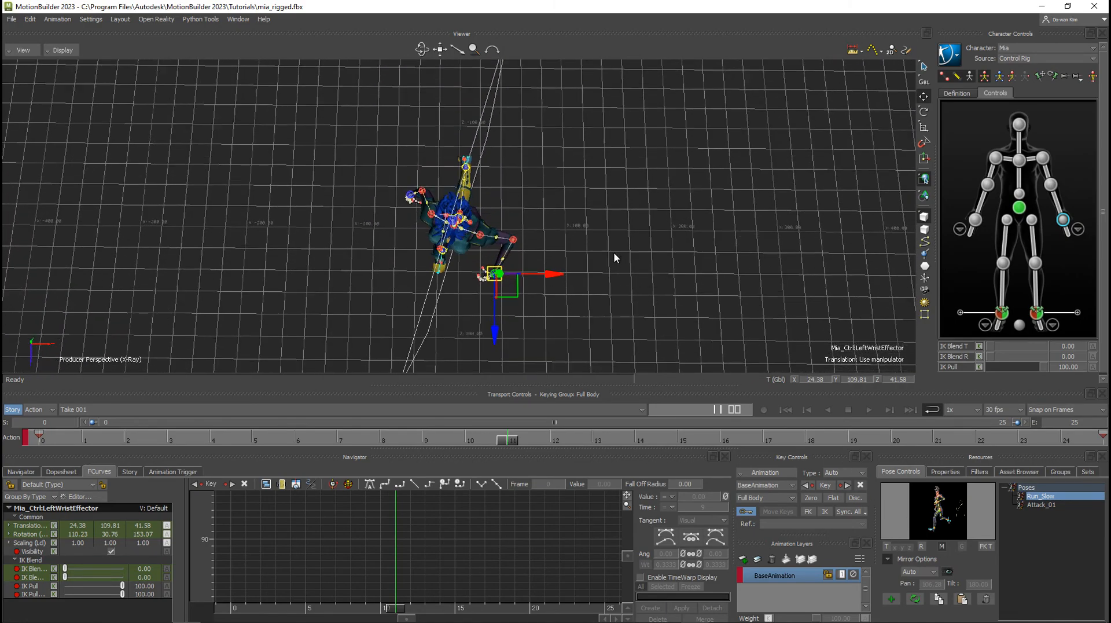
alt+drag(615, 257, 616, 248)
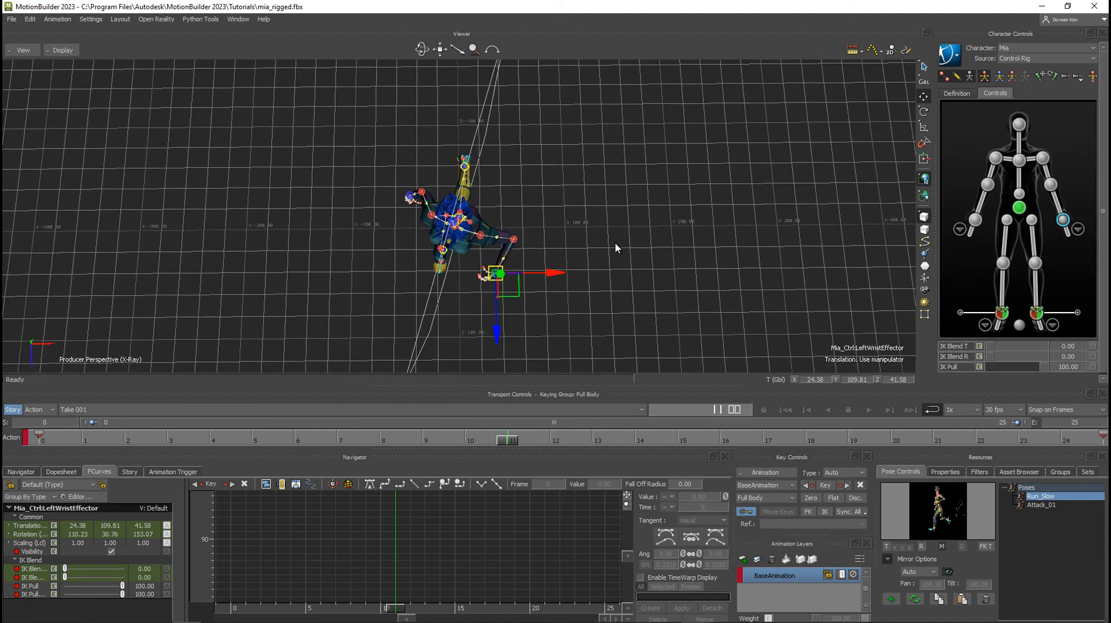
key(ctrl+t)
scroll(444, 252, up, 3)
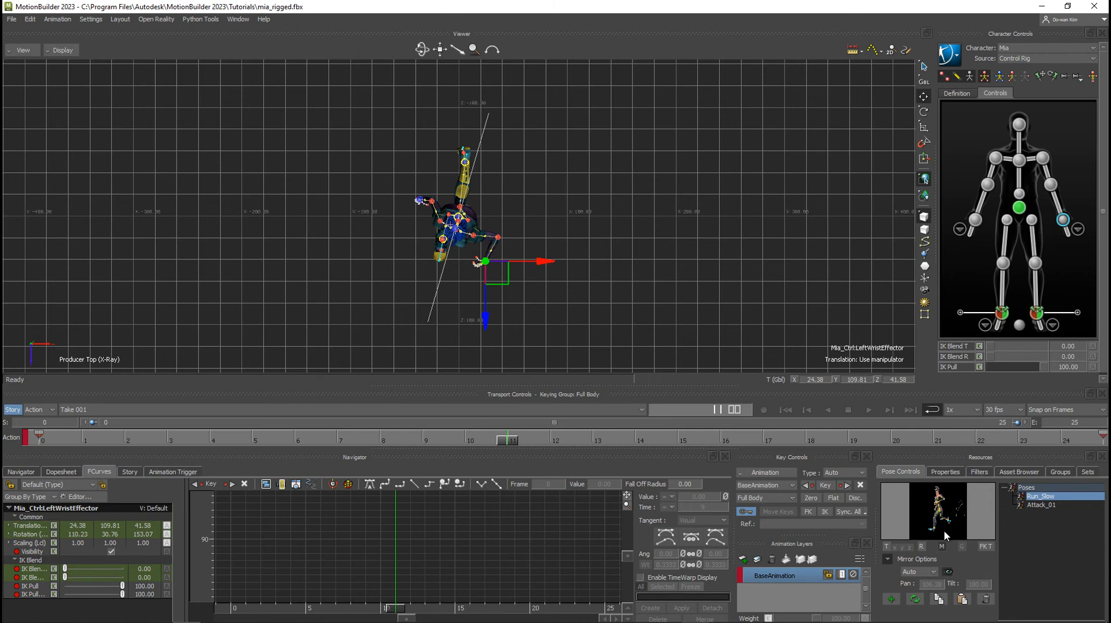
double_click(1040, 501)
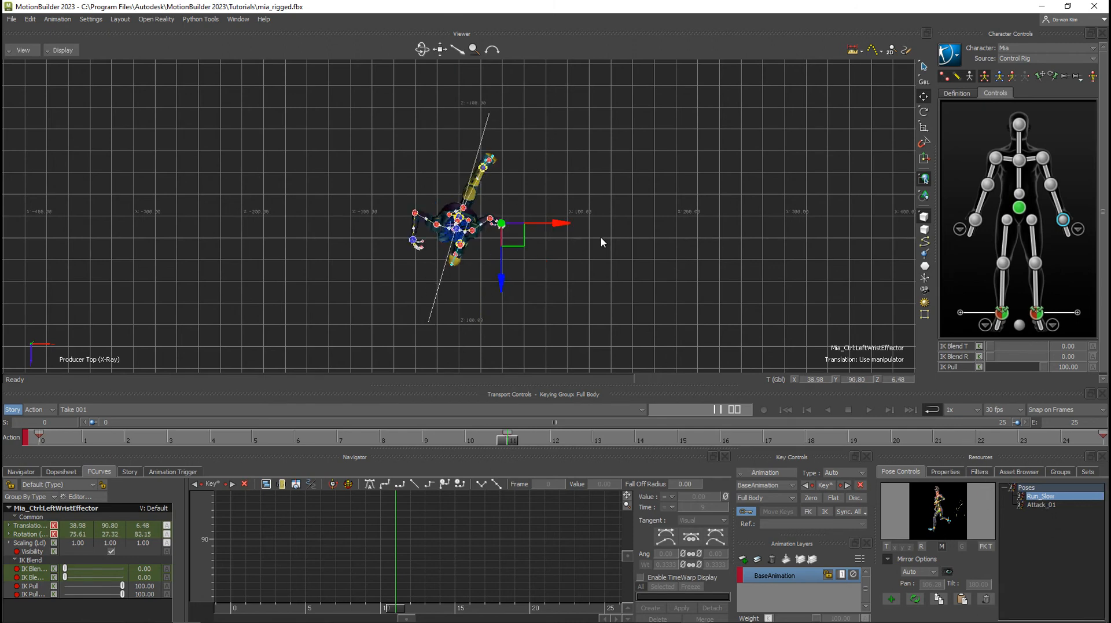
key(k)
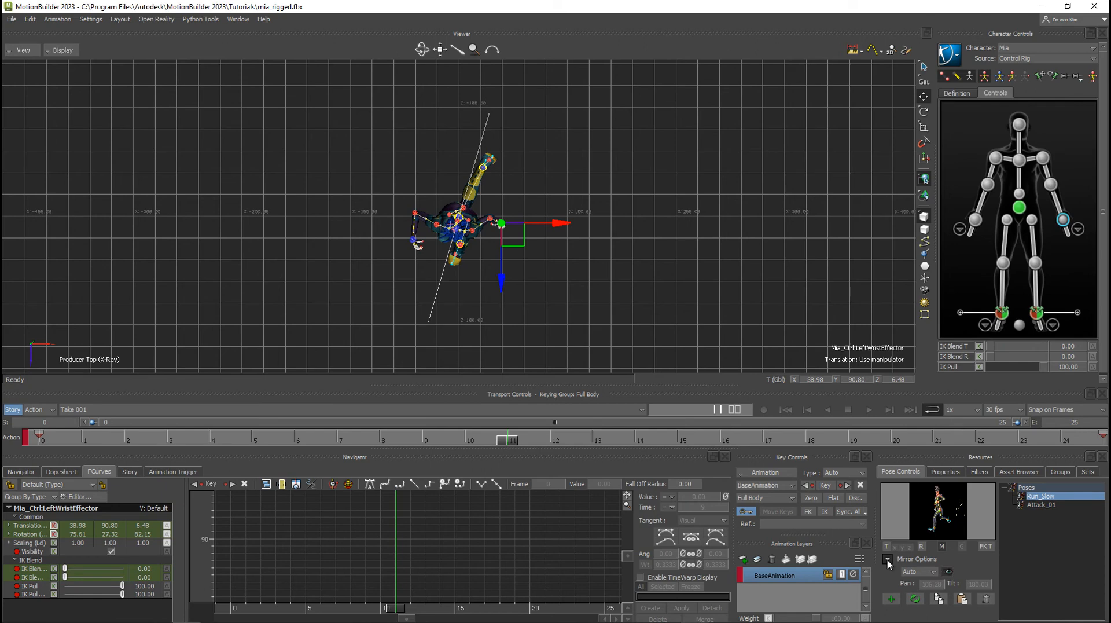
Change the mirror plane to Z-Y and reapply the Run_Slow pose at frame 11.
click(932, 572)
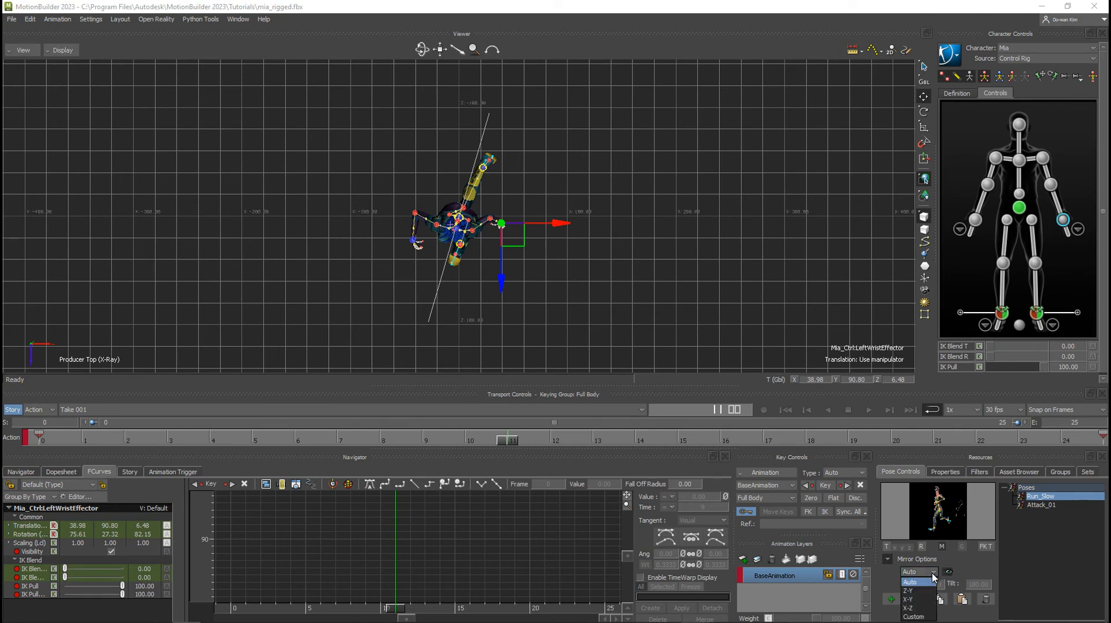
click(908, 591)
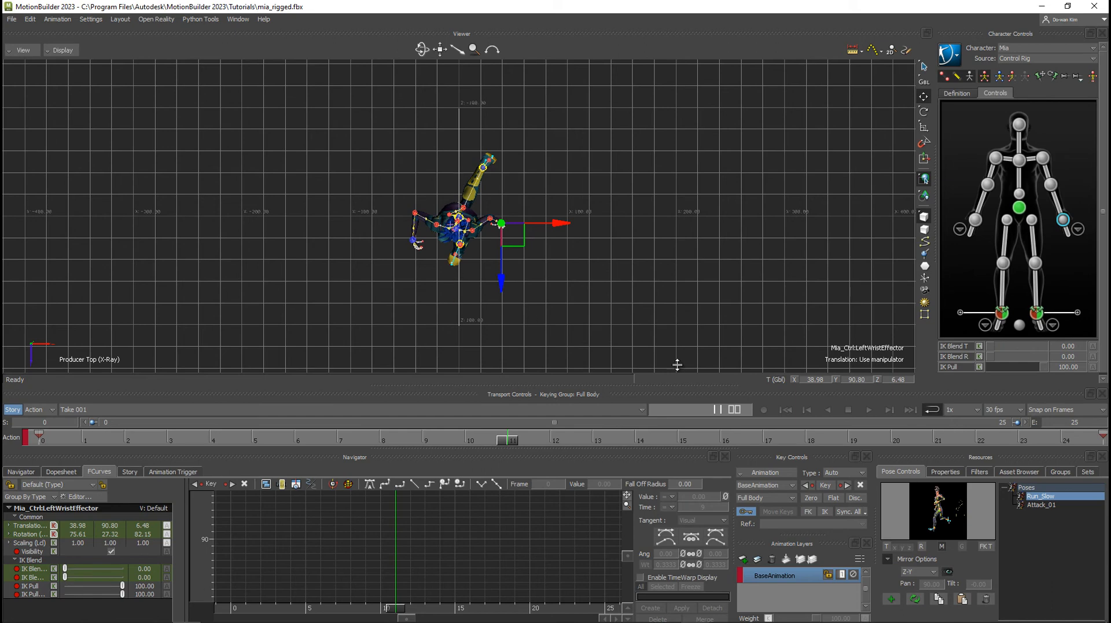
double_click(1035, 497)
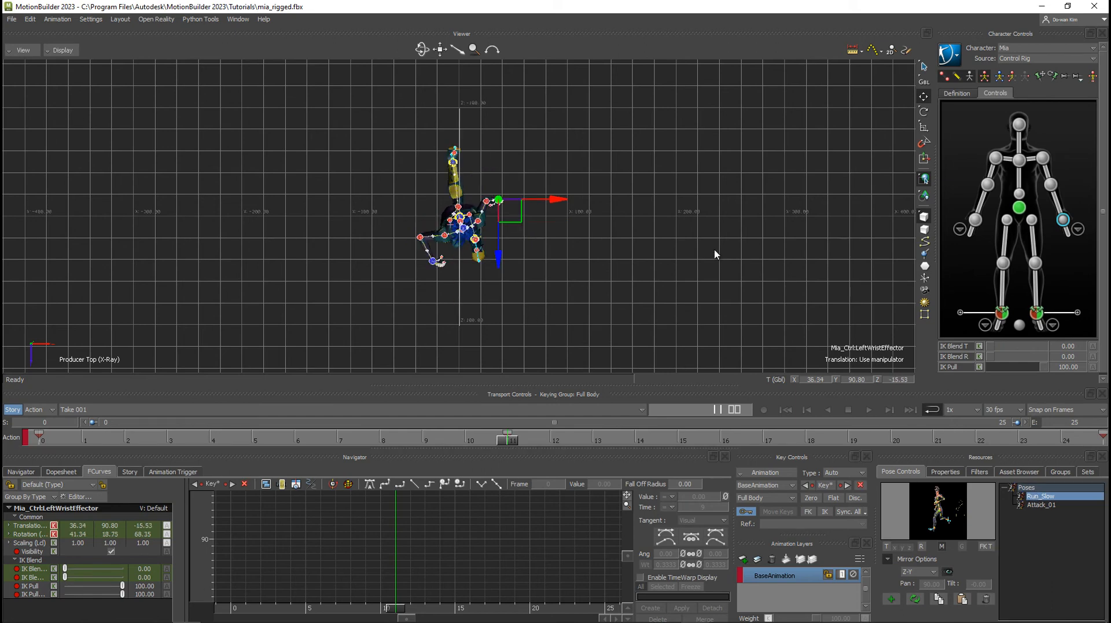
Play the take from frame 0 in the perspective view to review the transition between the mirrored run poses.
key(ctrl+e)
ctrl+shift+drag(679, 249, 639, 191)
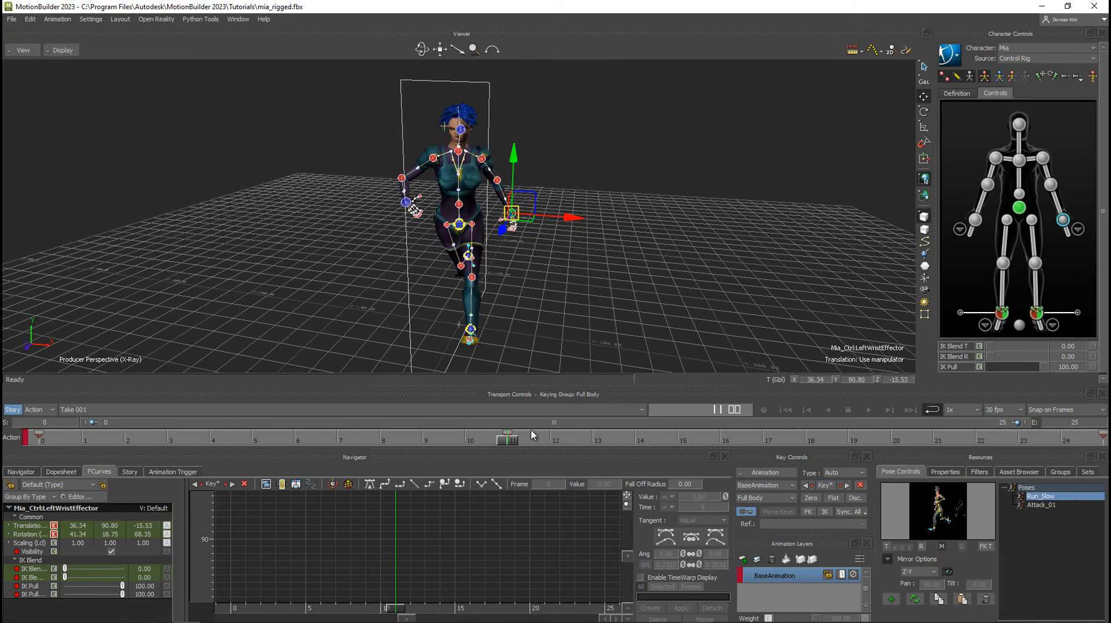
drag(509, 440, 3, 405)
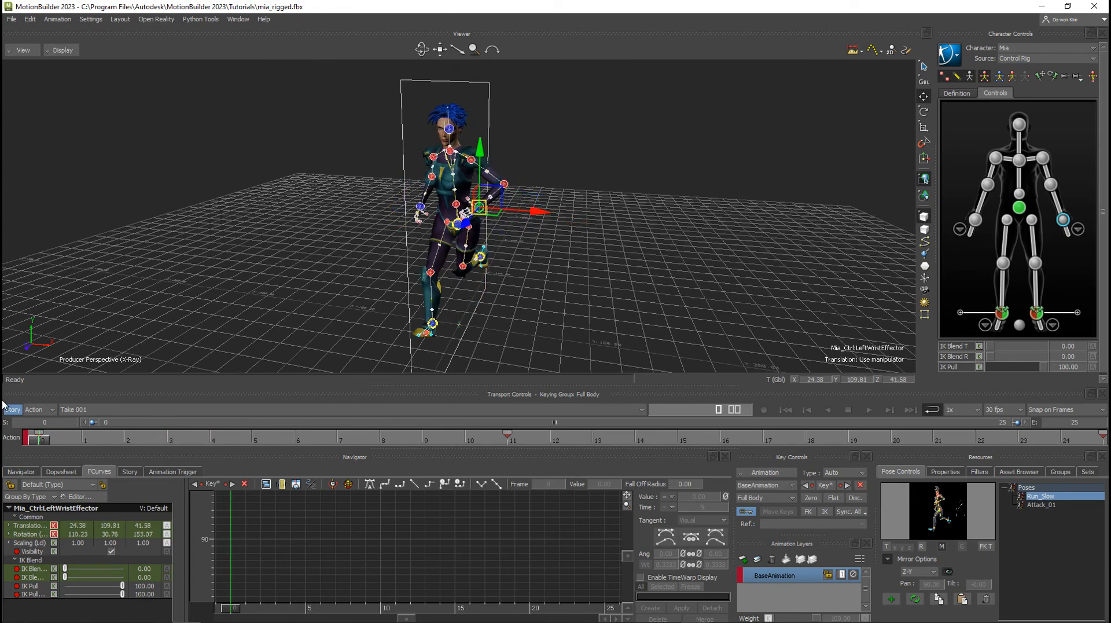
click(870, 410)
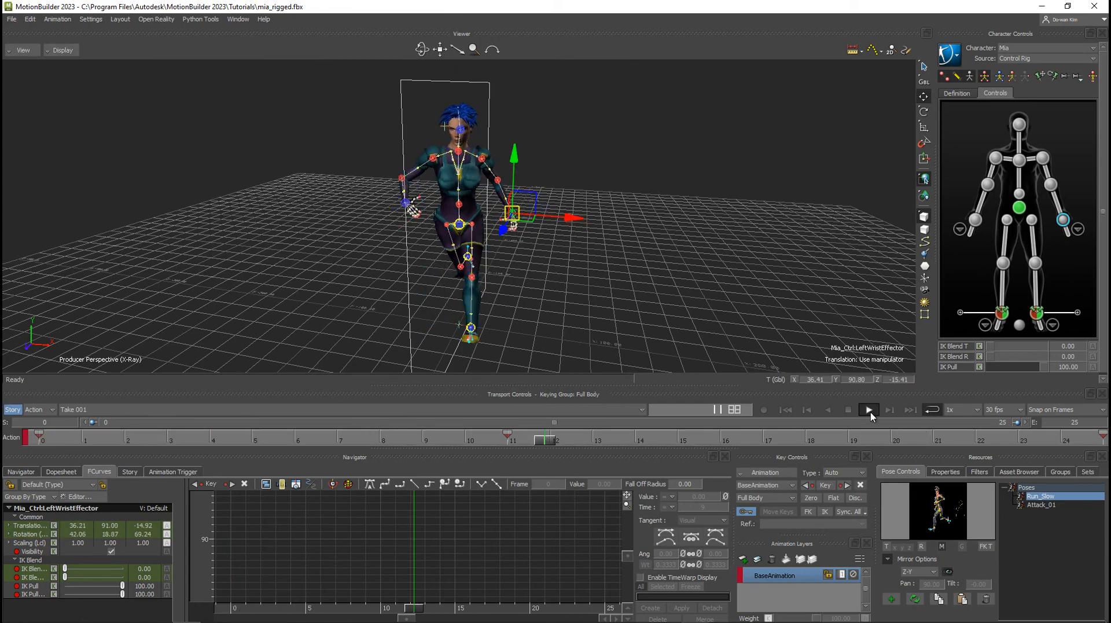
ctrl+shift+drag(678, 255, 651, 254)
click(850, 411)
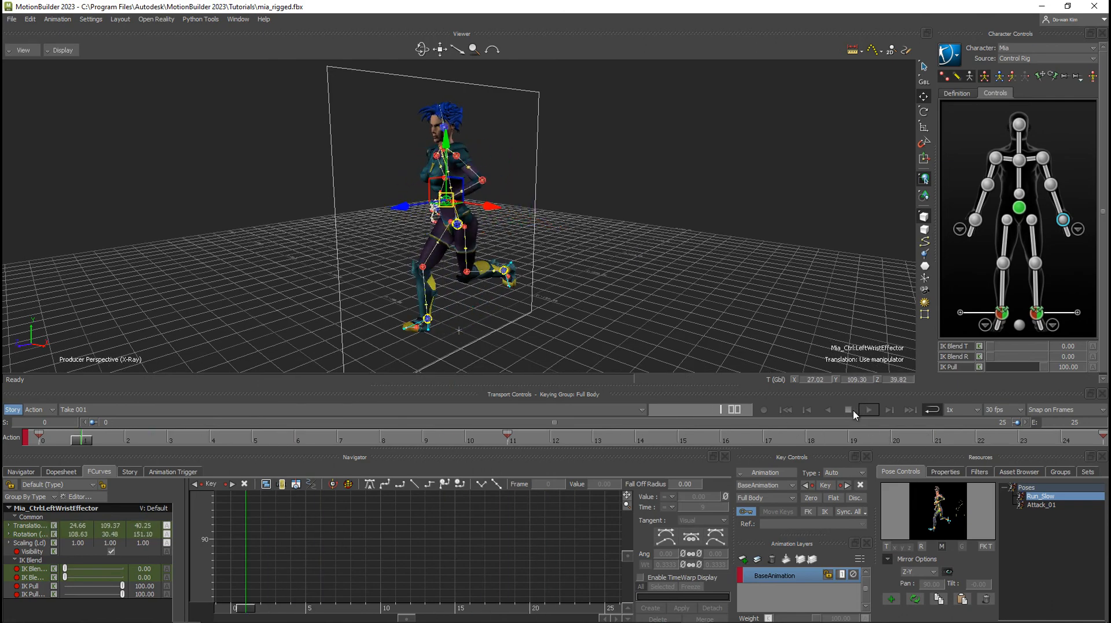
At frame 6, reposition and rotate Mia's foot effectors to shape the in-between running pose.
drag(86, 440, 290, 442)
ctrl+shift+drag(400, 304, 488, 289)
click(452, 291)
click(539, 310)
click(476, 313)
key(r)
drag(433, 251, 436, 310)
ctrl+shift+drag(441, 295, 529, 288)
key(t)
At frame 6, reposition Mia's right wrist effector and place the left one at about X 36, Y 95, Z -8.
click(403, 203)
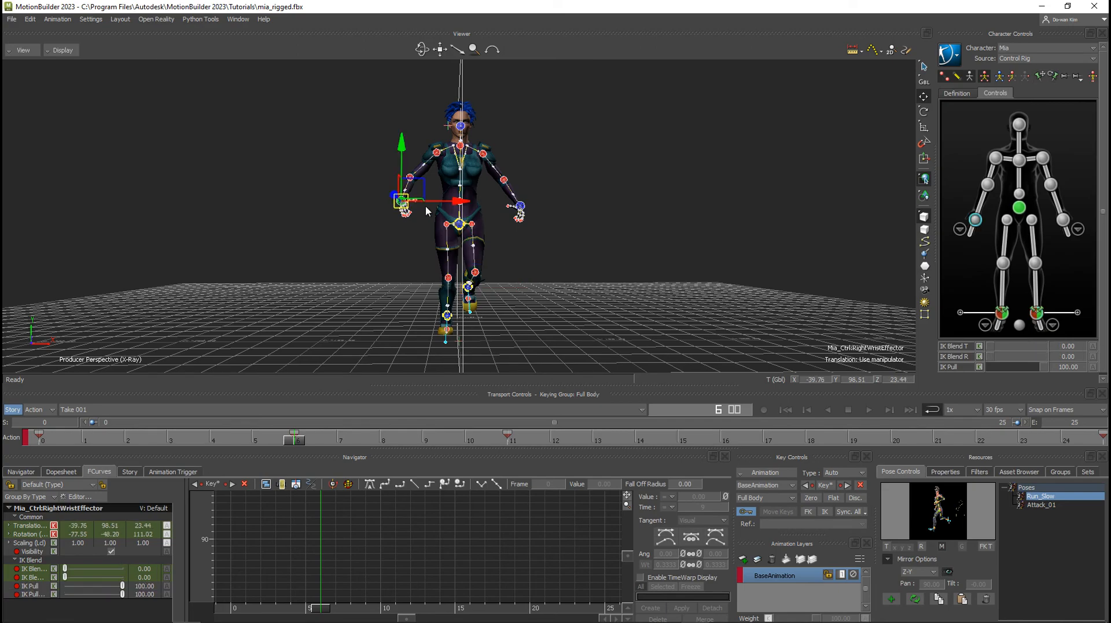
drag(420, 200, 452, 208)
ctrl+shift+drag(452, 208, 513, 198)
ctrl+shift+drag(521, 216, 571, 210)
click(480, 208)
ctrl+shift+drag(573, 228, 592, 270)
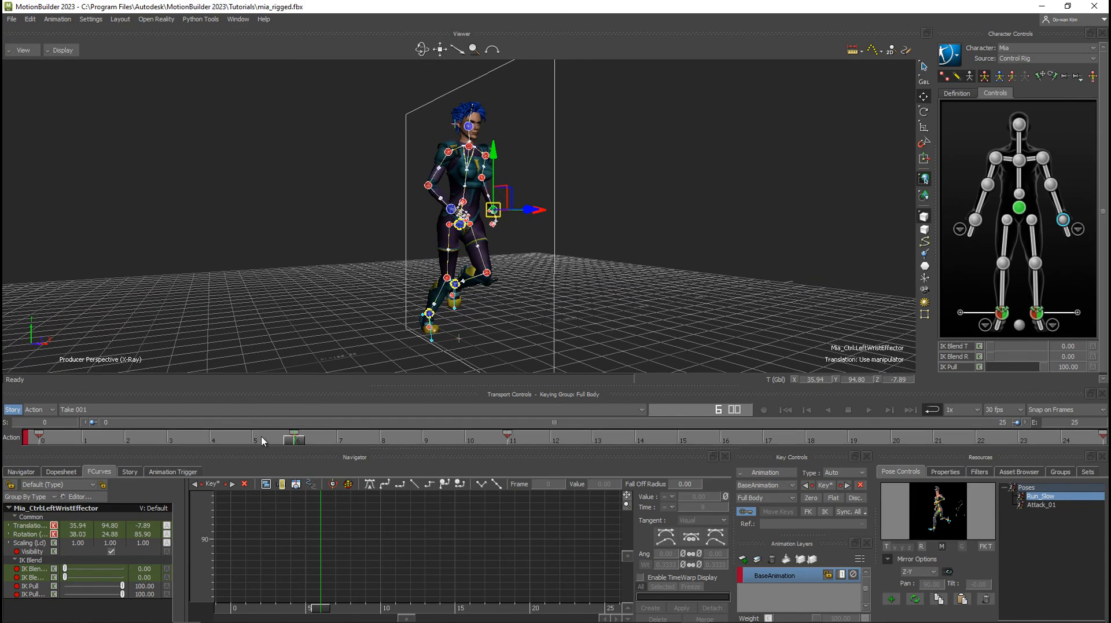
Store Mia's frame 6 stance as a new pose and apply it mirrored across the Z-Y plane at frame 19.
mouse_move(299, 443)
mouse_down()
mouse_move(81, 442)
mouse_move(516, 443)
mouse_move(295, 443)
mouse_up()
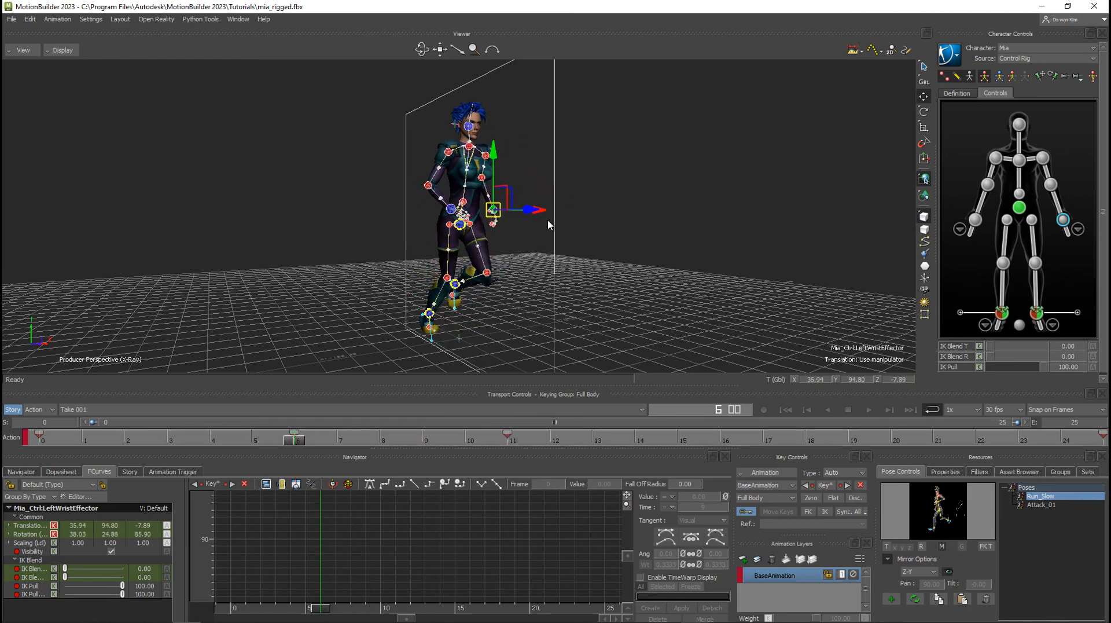
ctrl+shift+drag(548, 220, 543, 232)
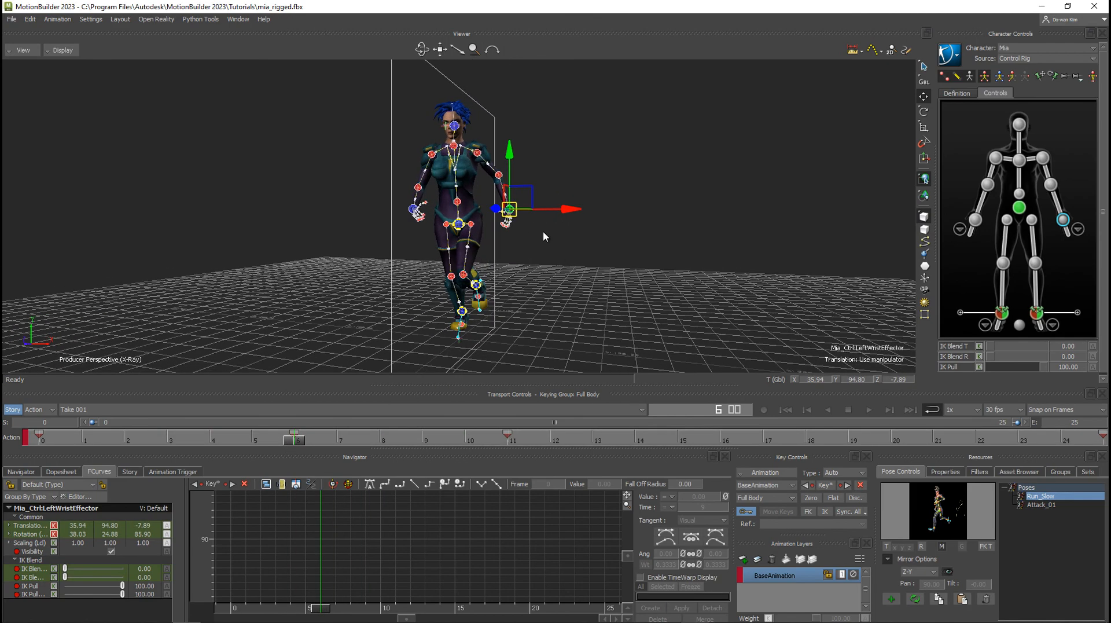
click(891, 598)
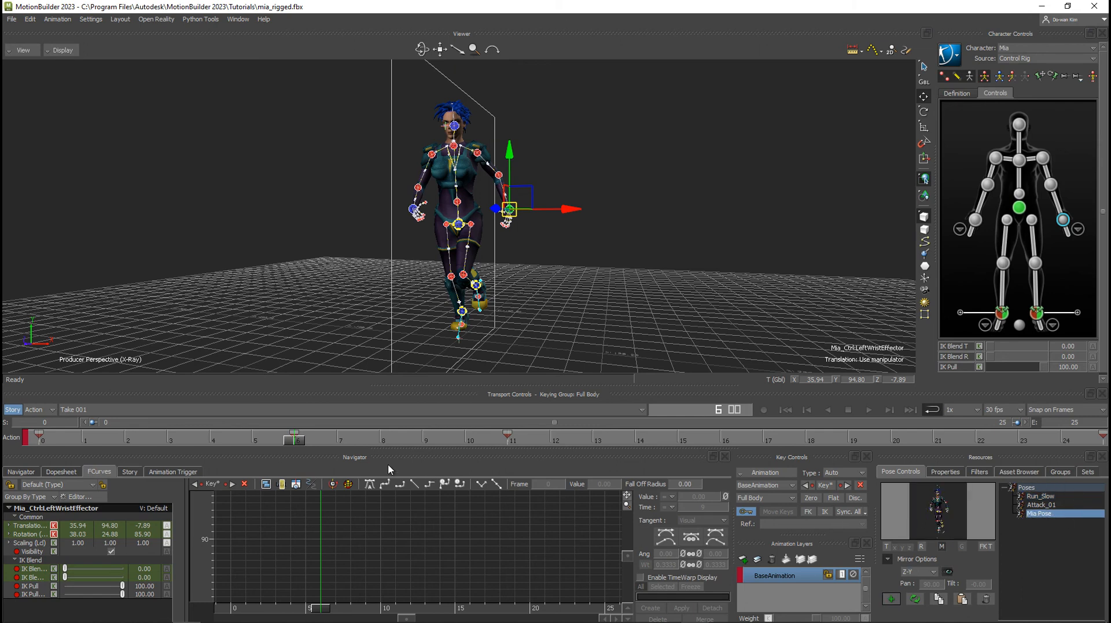
drag(425, 438, 834, 450)
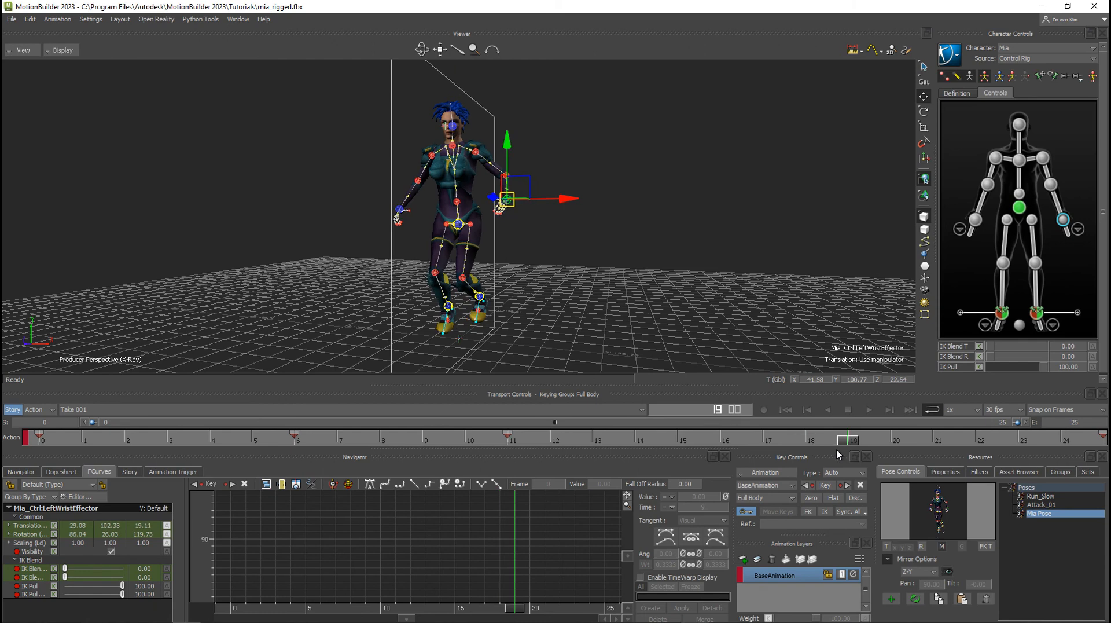
double_click(1038, 513)
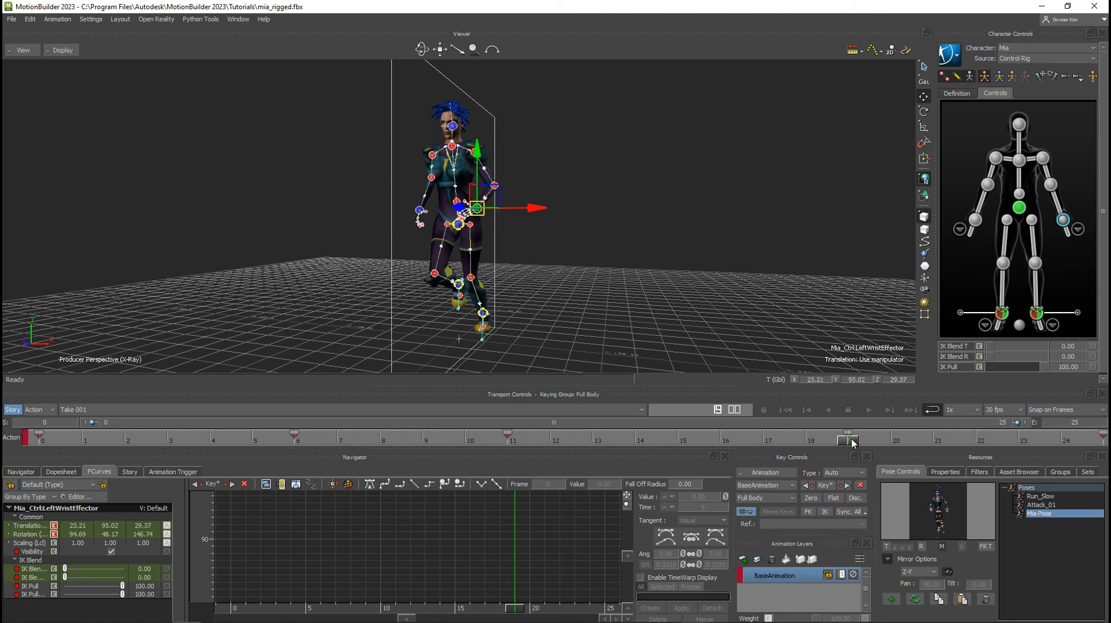
Play the run cycle from frame 0 to review the added in-between poses.
drag(848, 441, 38, 440)
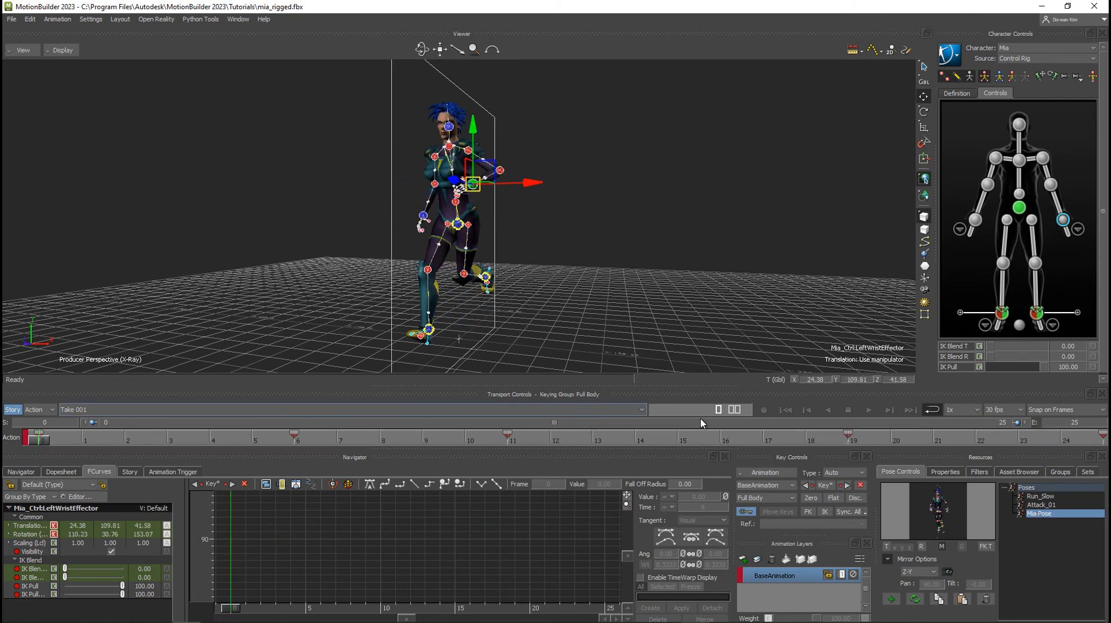
click(869, 409)
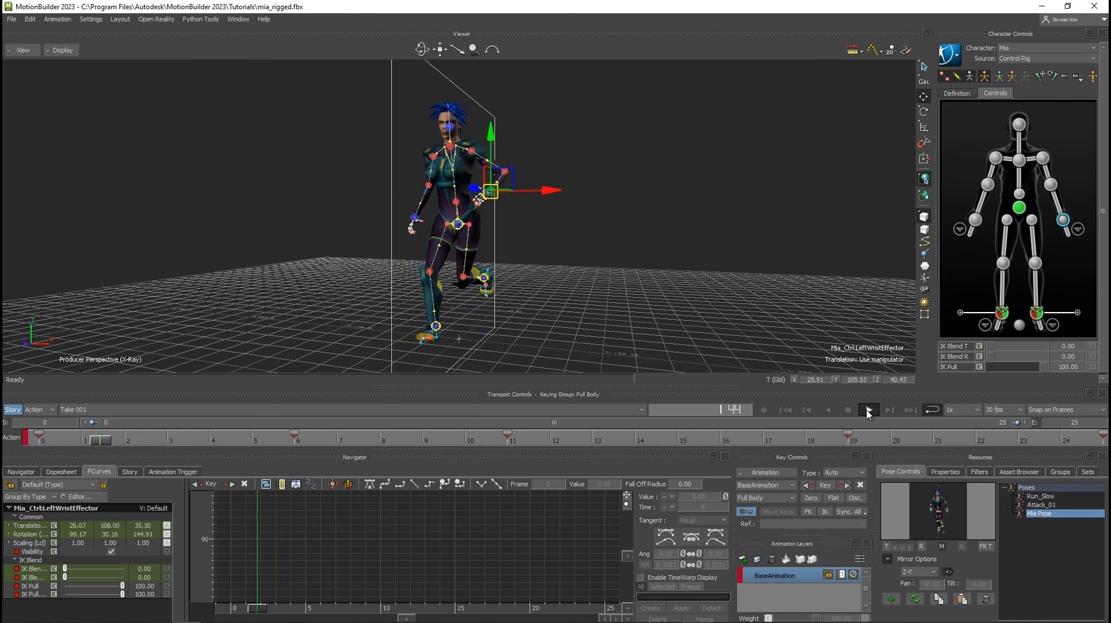
click(296, 442)
At frame 9, raise Mia's hips effector to about 91.7 in Y, working from a side view.
drag(295, 442, 422, 440)
ctrl+shift+drag(490, 302, 414, 293)
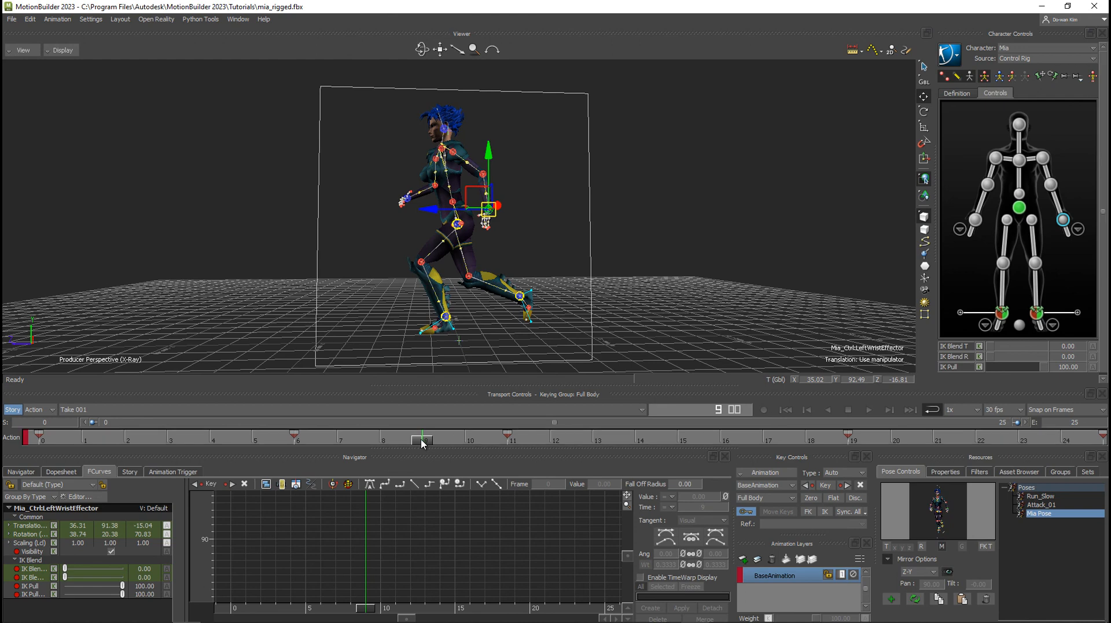
click(457, 223)
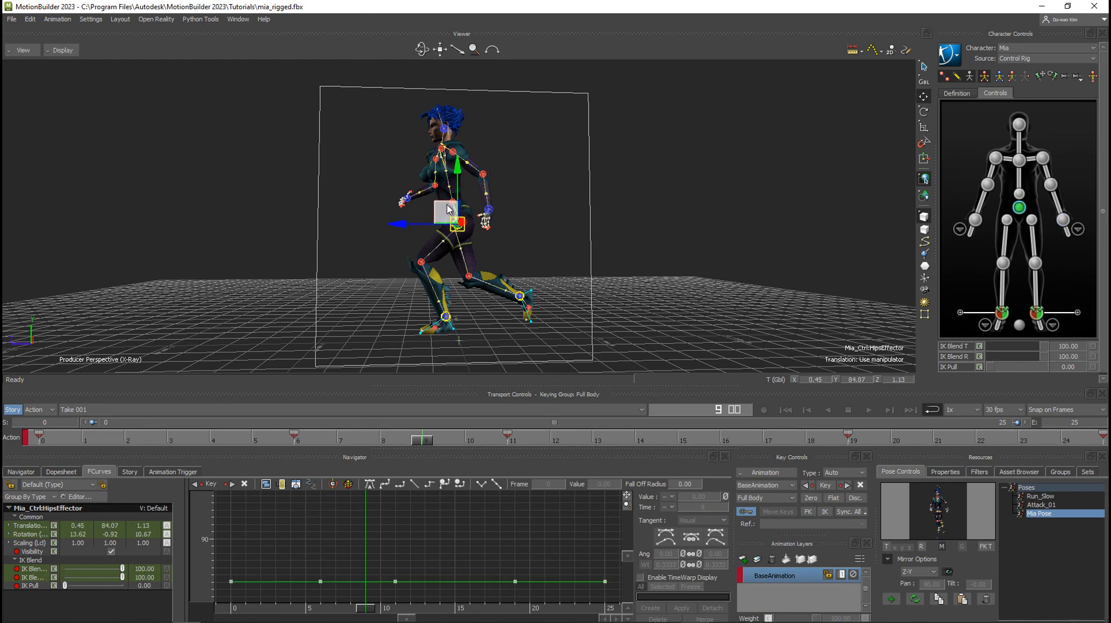
drag(449, 210, 450, 200)
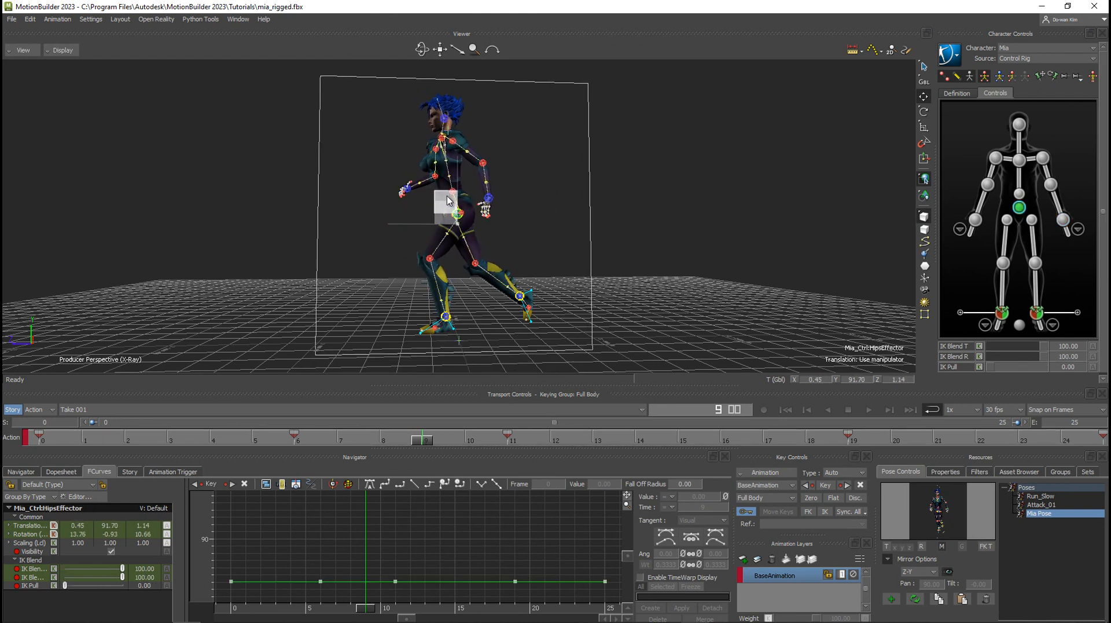
Raise Mia's right ankle effector to about 43.5 in Y at frame 9.
click(520, 296)
drag(519, 277, 524, 253)
mouse_move(420, 441)
mouse_down()
mouse_move(87, 412)
mouse_move(125, 439)
mouse_move(538, 455)
mouse_move(358, 445)
mouse_move(418, 449)
mouse_up()
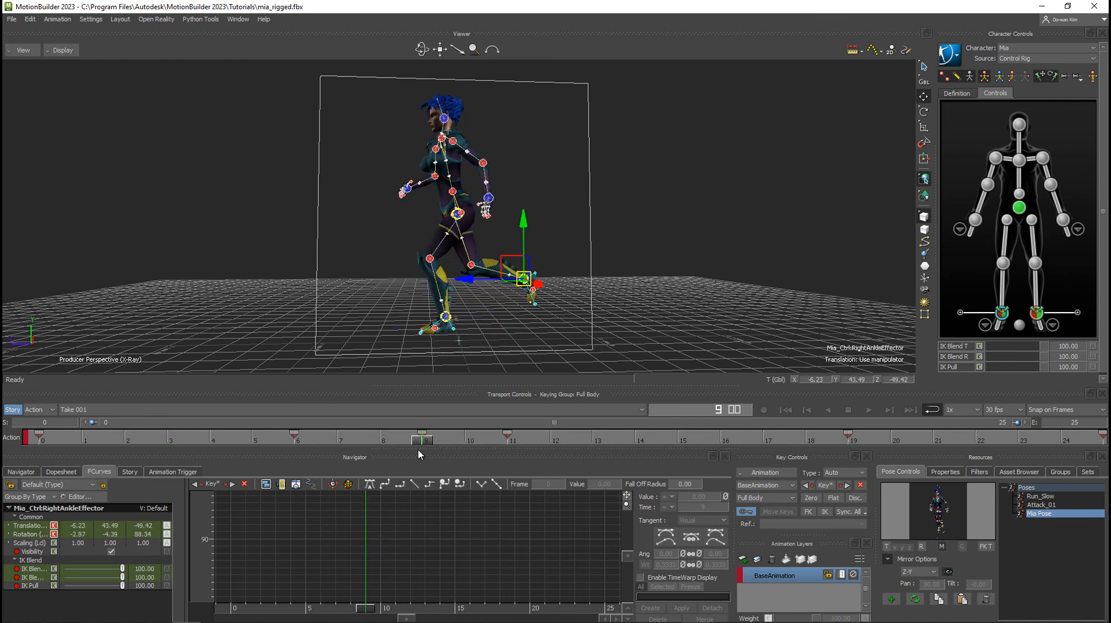
Display only the right ankle effector's Y translation curve and frame it in the curve editor.
click(8, 525)
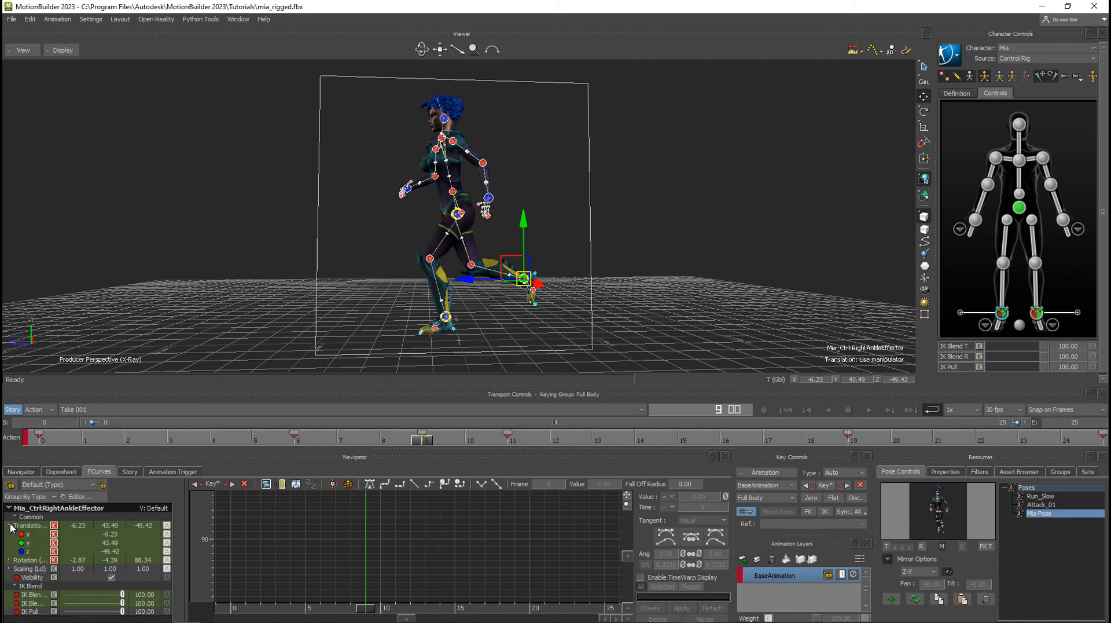
click(30, 544)
key(a)
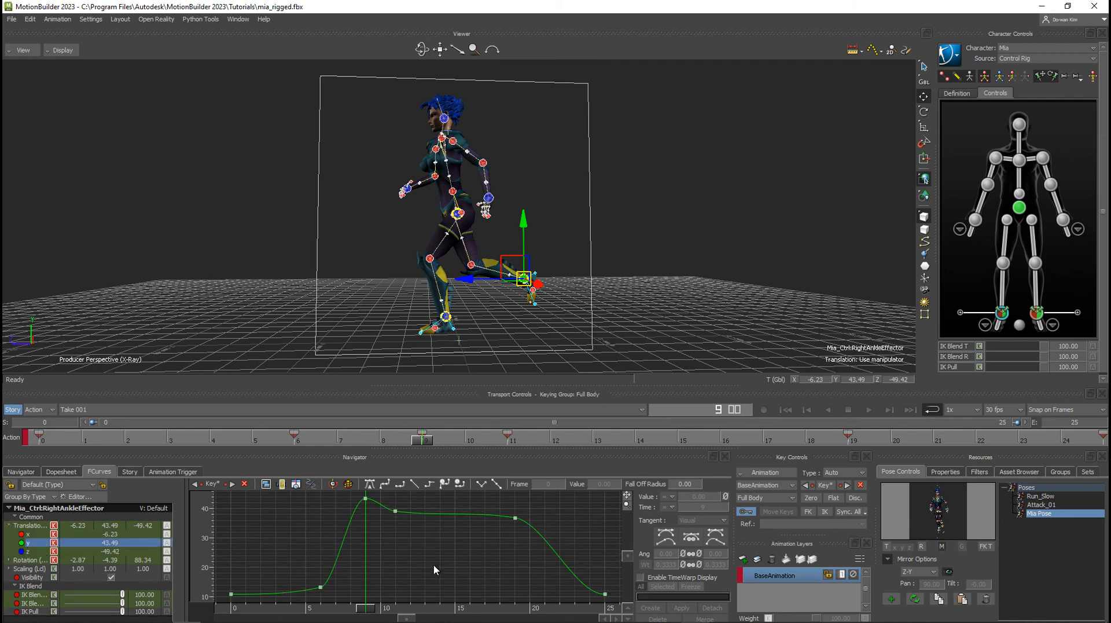
Lower the right ankle effector's Y translation key at frame 9 to about 41.3 in the curve editor.
click(366, 498)
drag(366, 499, 366, 506)
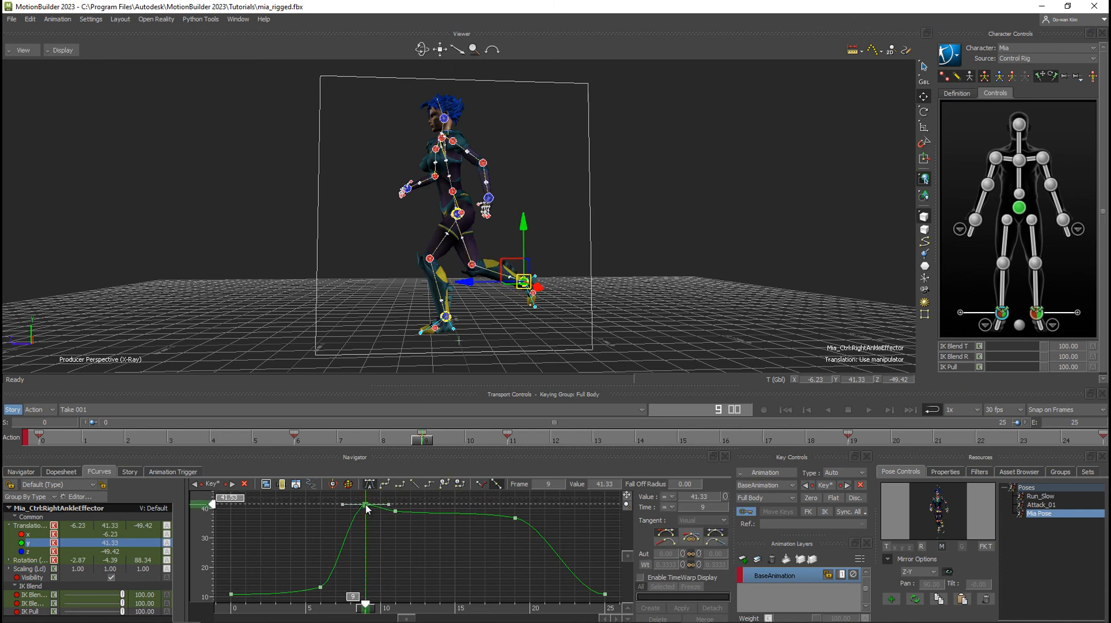
Frame the hips effector's curves and lower its Y translation key at frame 9 to about 88.95.
click(1021, 210)
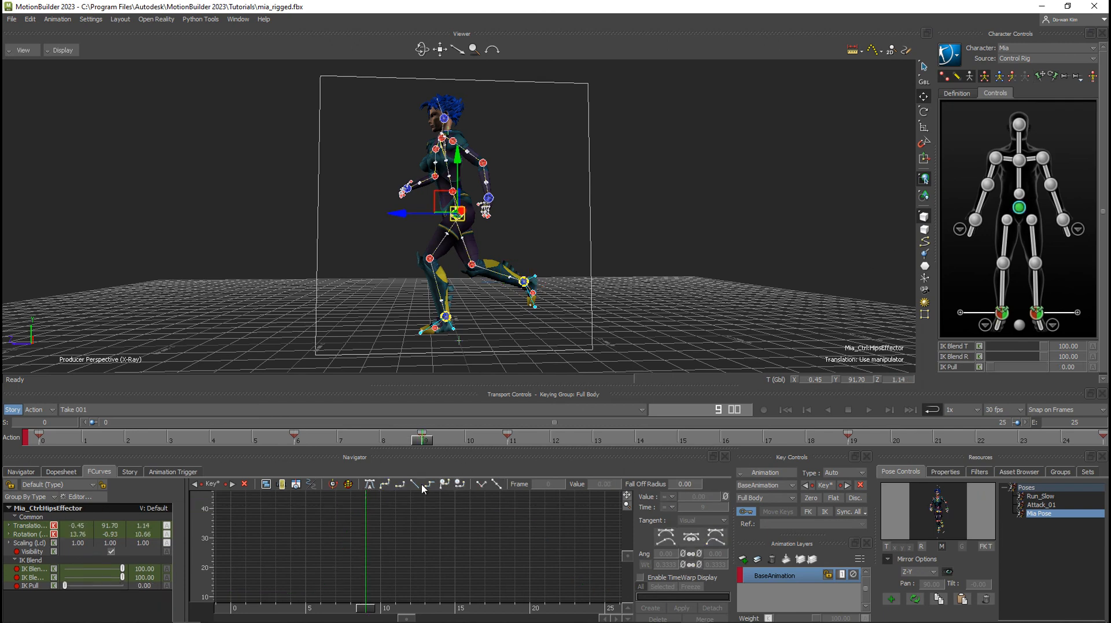
key(a)
drag(365, 499, 360, 539)
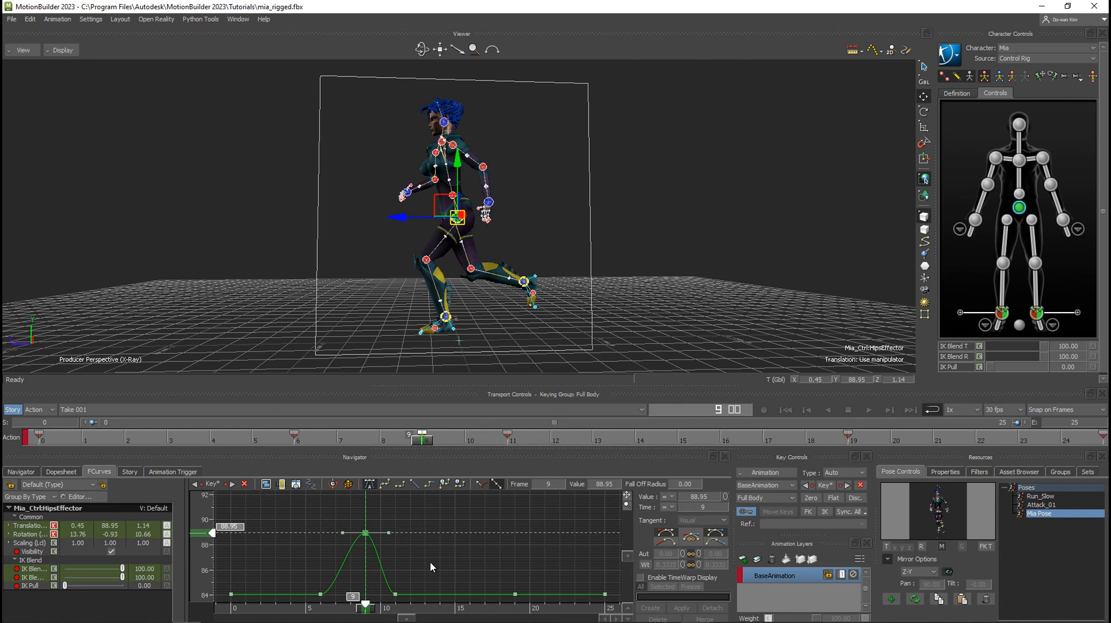
Try tilting the unified tangent of the hips' frame 9 Y key slightly downward, and undo the change.
click(398, 544)
click(365, 533)
drag(388, 532, 414, 540)
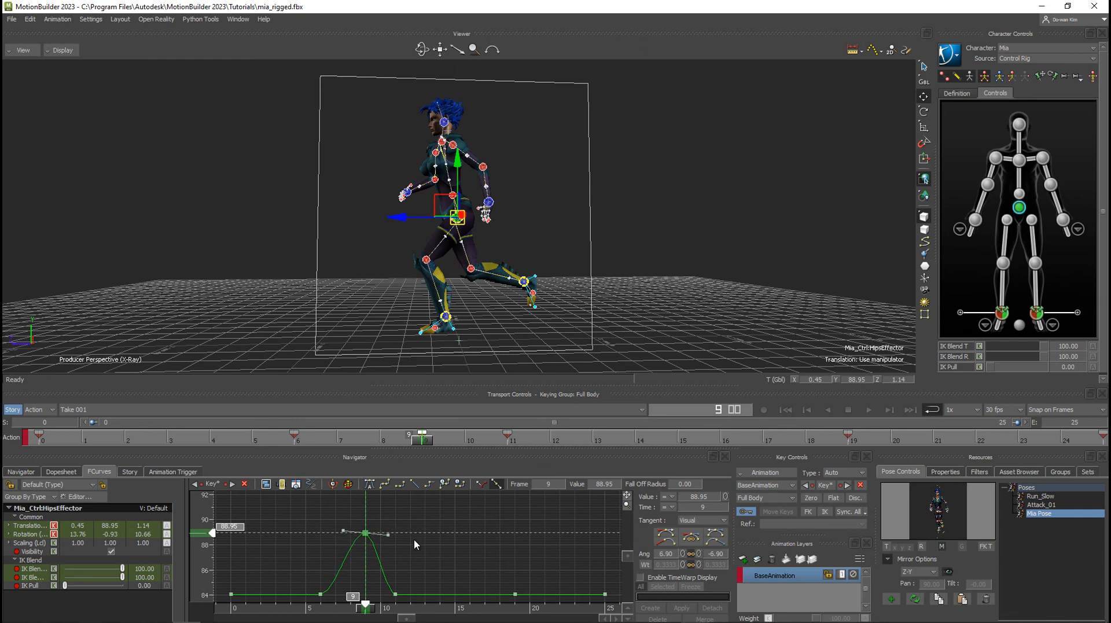
key(ctrl+z)
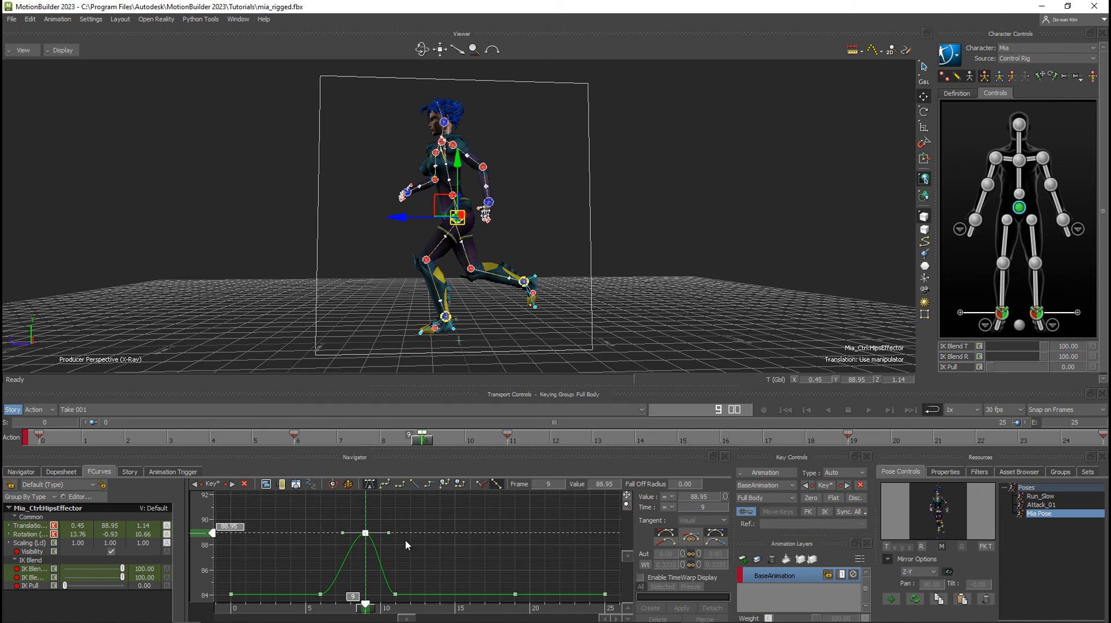
Try breaking the tangents of the hips' frame 9 Y key to tilt its outgoing handle alone, and restore unified automatic tangents.
click(692, 540)
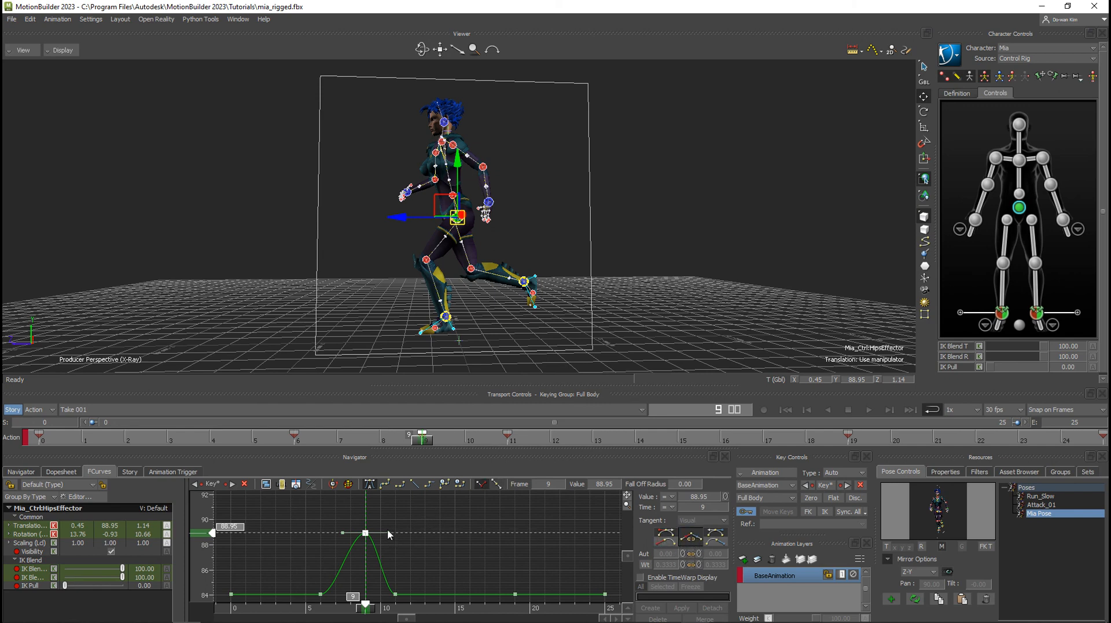
drag(388, 533, 392, 542)
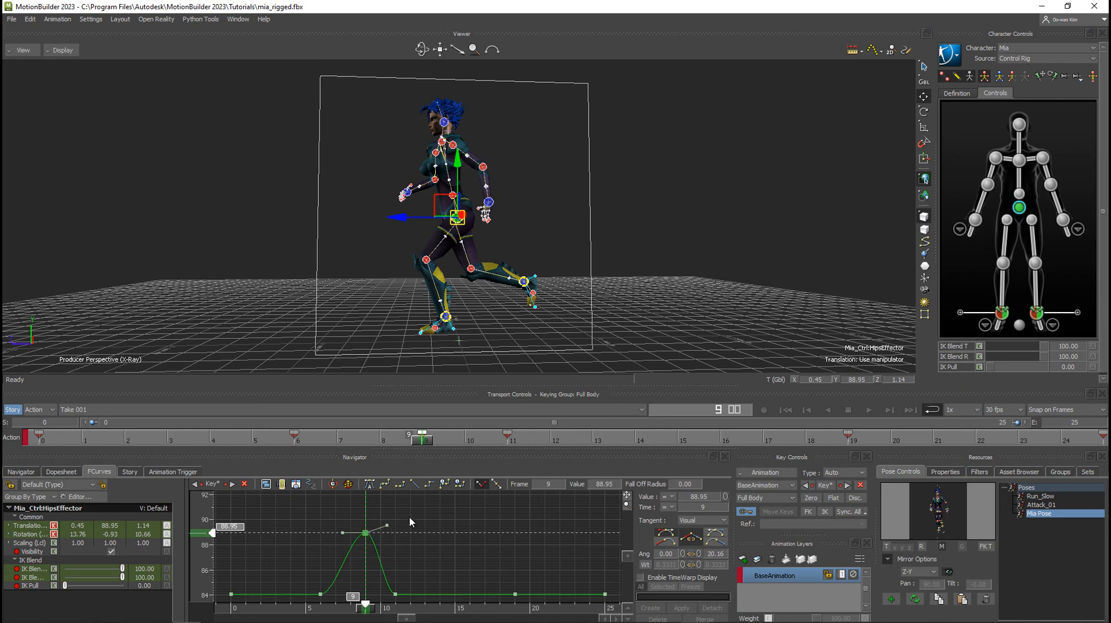
click(691, 540)
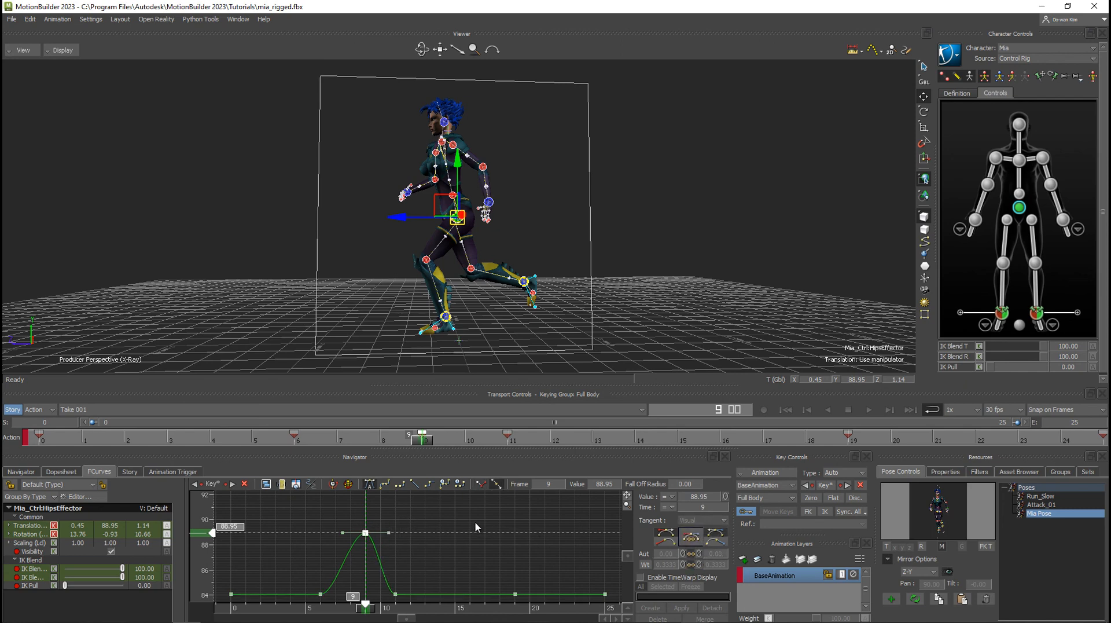
mouse_move(390, 532)
mouse_down()
mouse_move(389, 509)
mouse_move(387, 545)
mouse_up()
click(648, 554)
Select the hips effector's Translation property for curve editing.
click(36, 527)
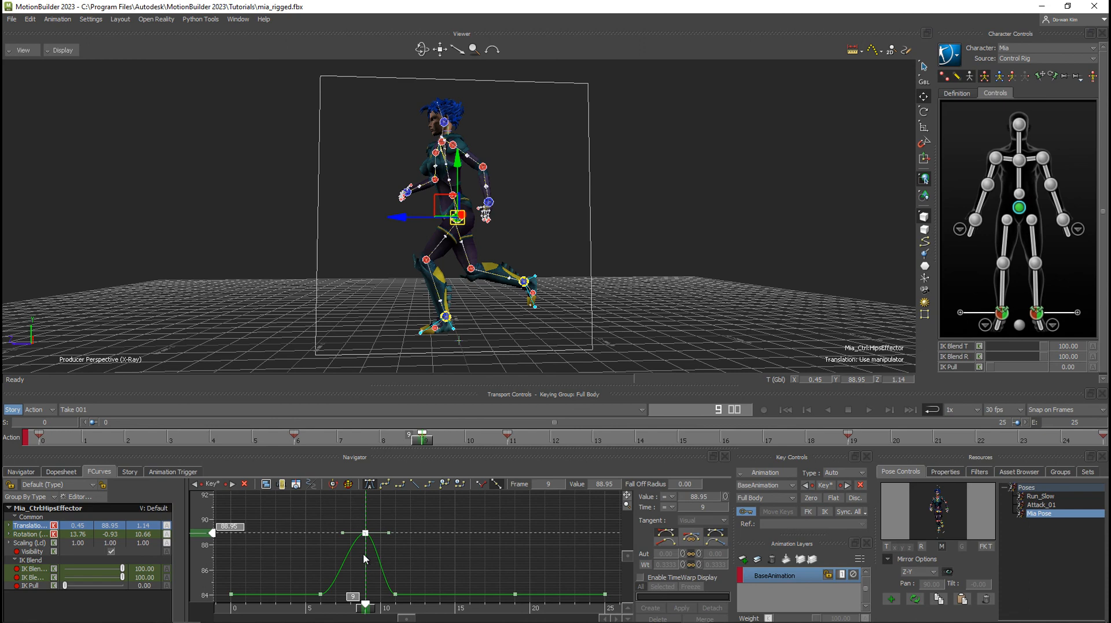